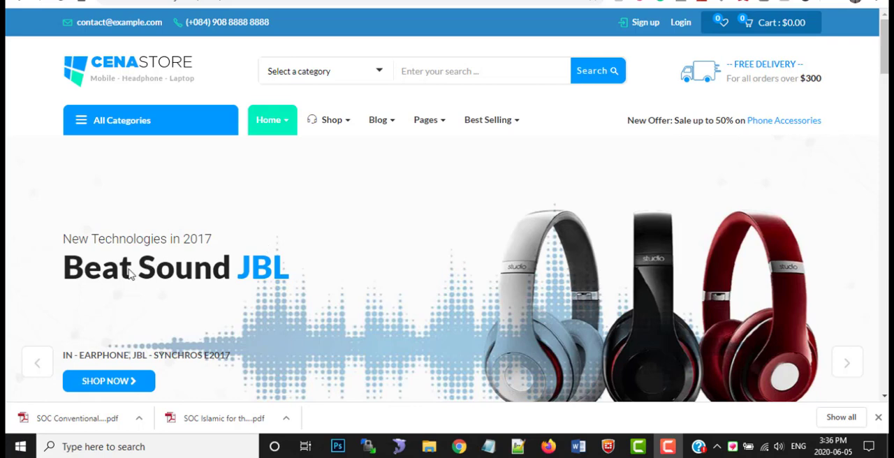
Look over the store's home page, including the featured phones, Deal of the Day, monthly best prices and promotional banners
scroll(132, 276, "down", 2)
scroll(449, 216, "down", 4)
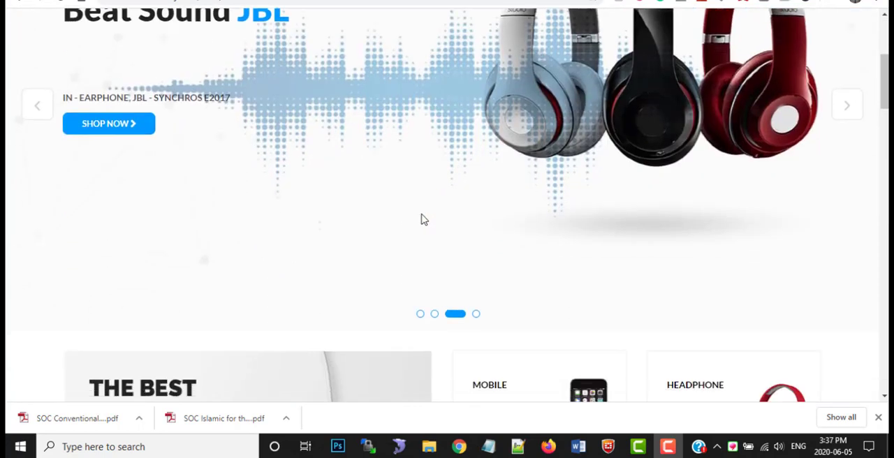
scroll(332, 191, "down", 9)
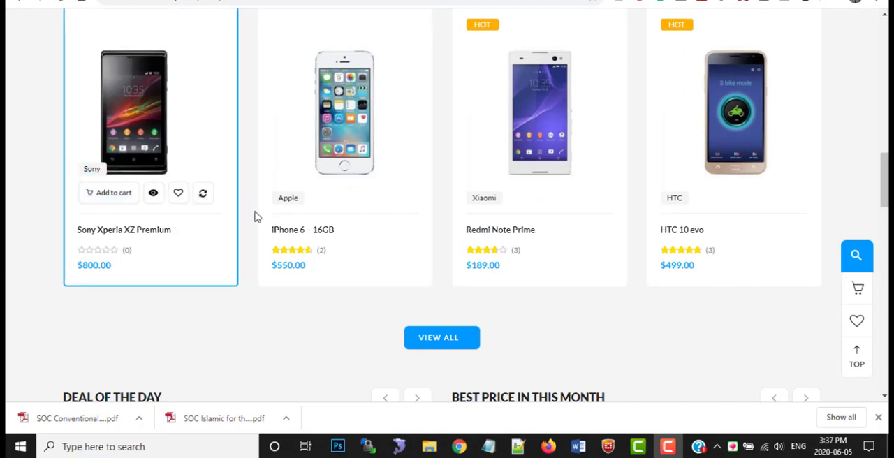
scroll(336, 235, "down", 4)
scroll(332, 238, "down", 3)
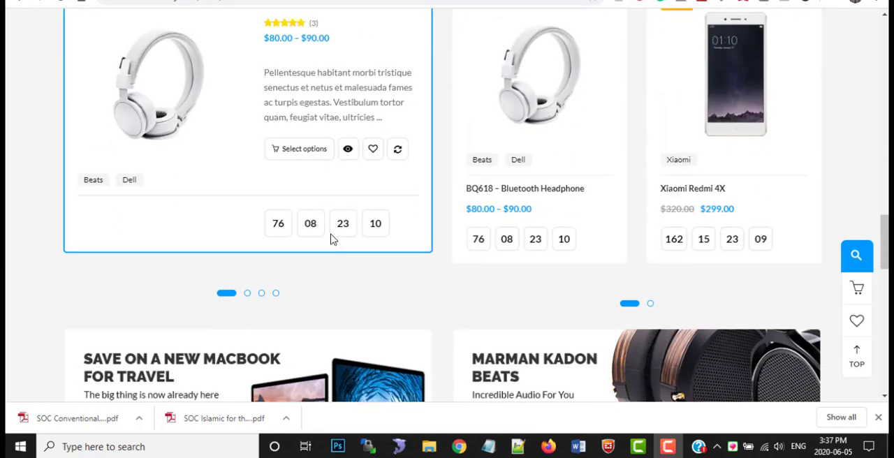
scroll(333, 238, "up", 2)
scroll(335, 219, "down", 5)
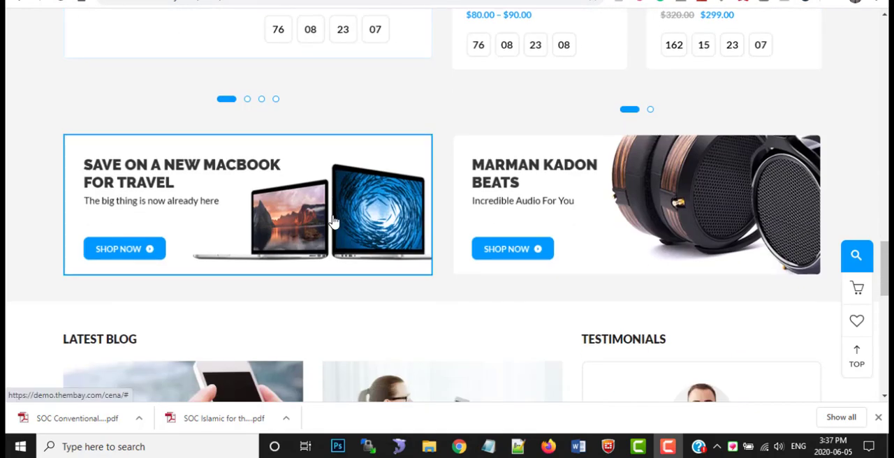
scroll(335, 217, "down", 3)
scroll(336, 215, "up", 20)
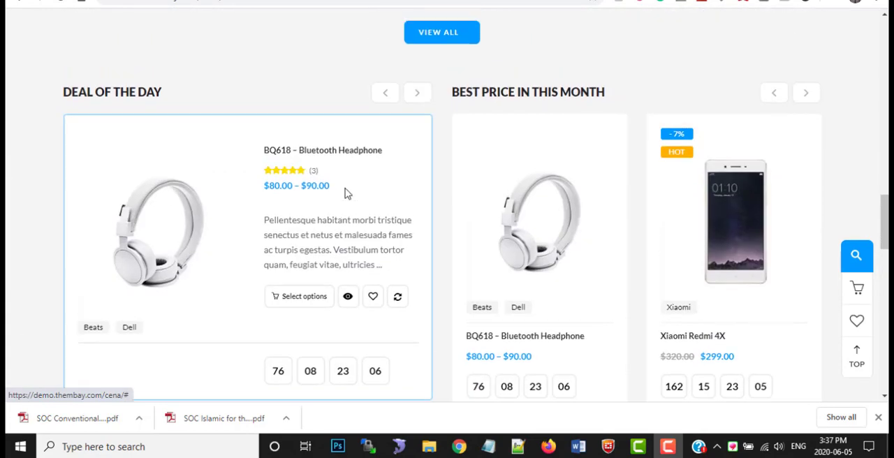
scroll(329, 162, "up", 3)
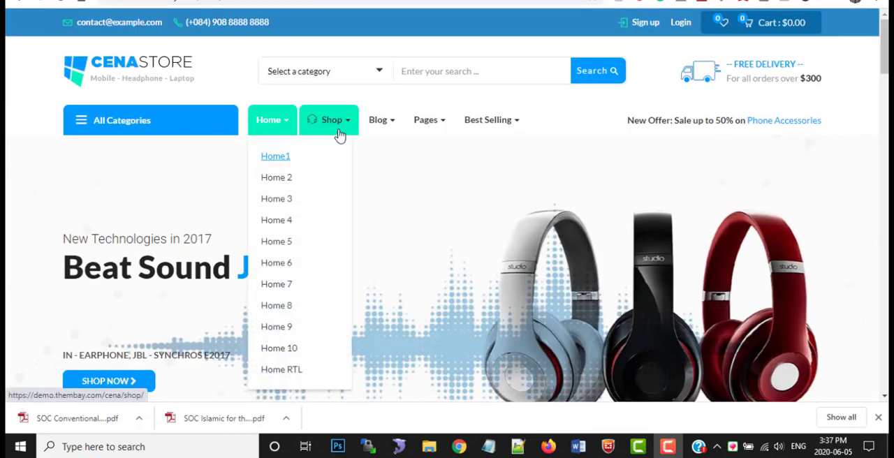
Open the Headphone product category from the store's list of all categories
mouse_move(336, 130)
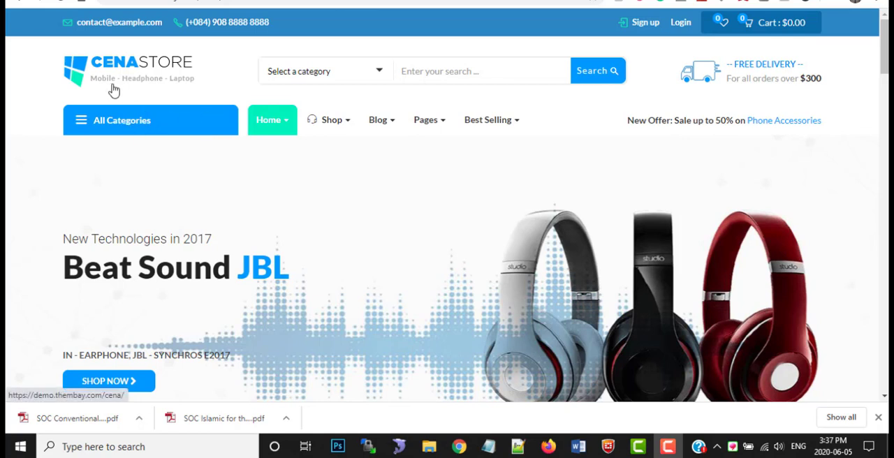
left_click(105, 120)
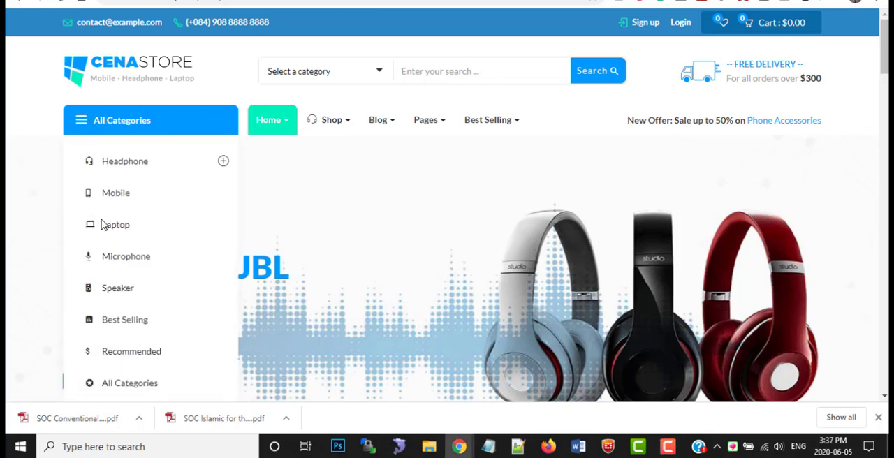
left_click(135, 167)
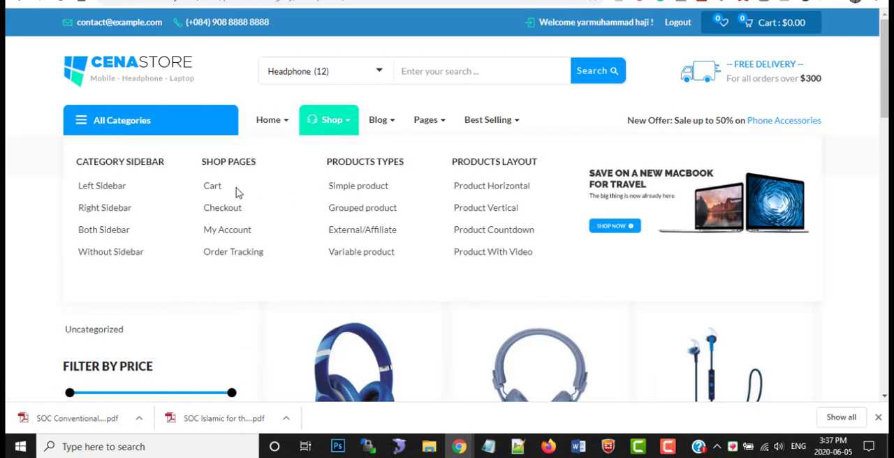
Expand the full category list on the Headphone page, look through its entries and load Headphone again
left_click(94, 122)
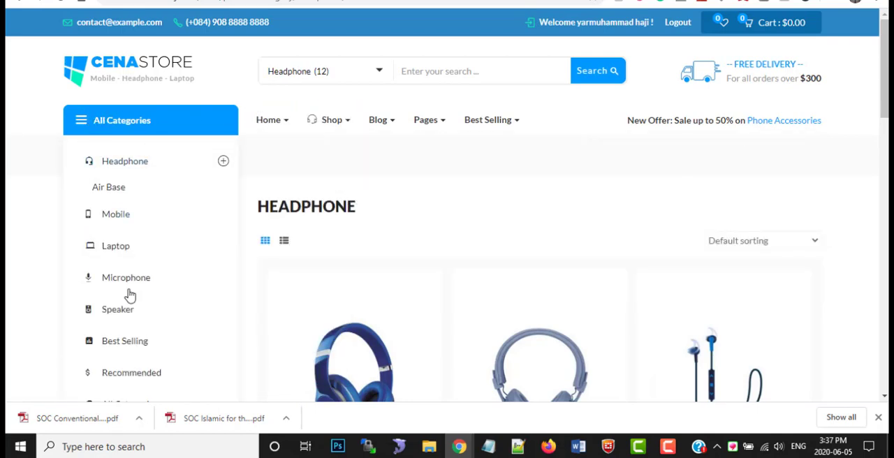
scroll(126, 320, "down", 1)
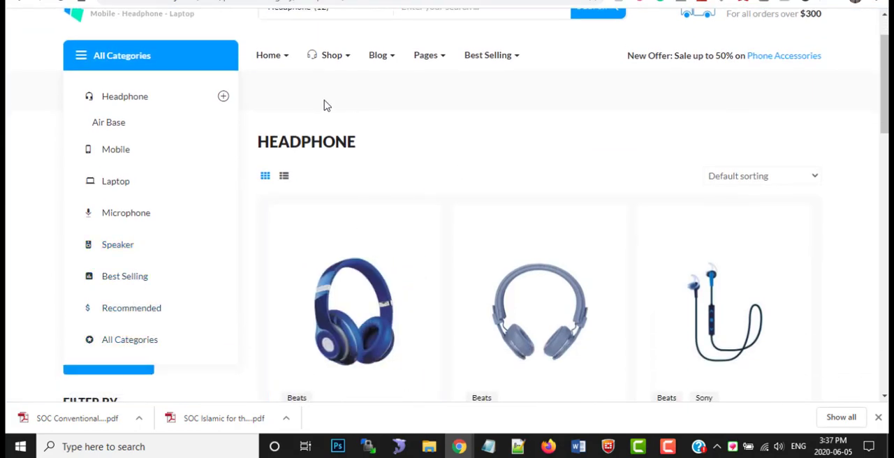
mouse_move(269, 74)
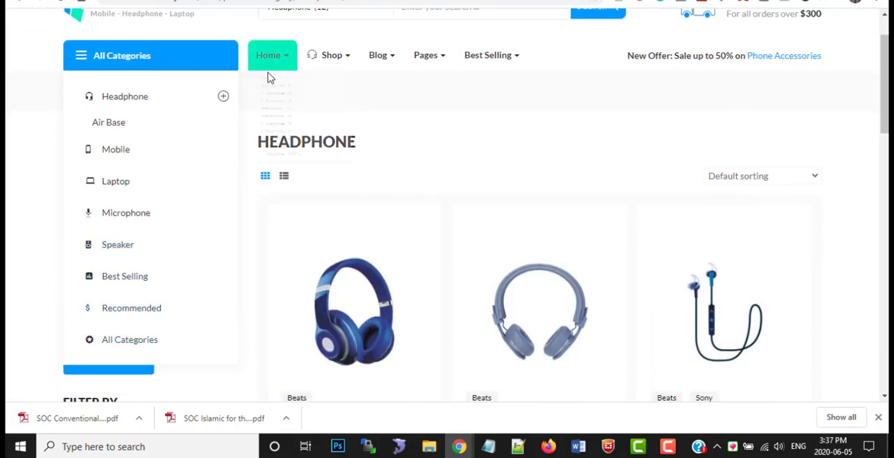
left_click(128, 98)
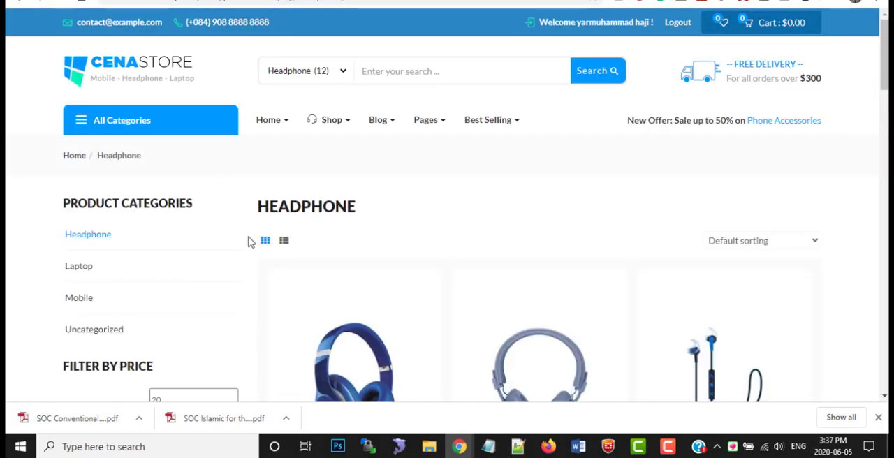
Filter the headphones by a price range of $20 to $160 and look over the matching products
scroll(329, 225, "down", 4)
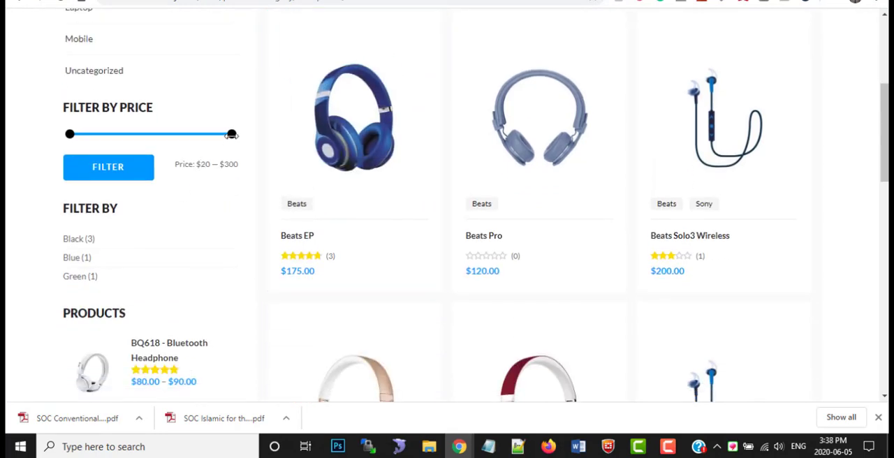
left_click_drag(231, 134, 150, 133)
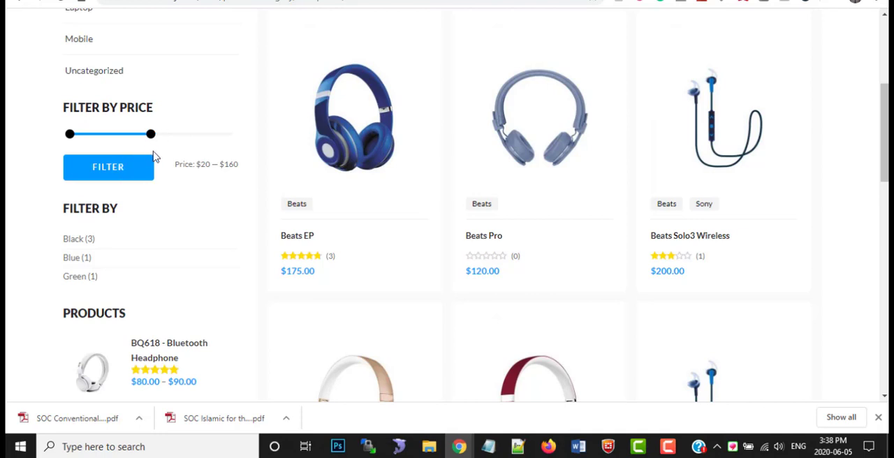
double_click(204, 165)
left_click_drag(216, 166, 239, 166)
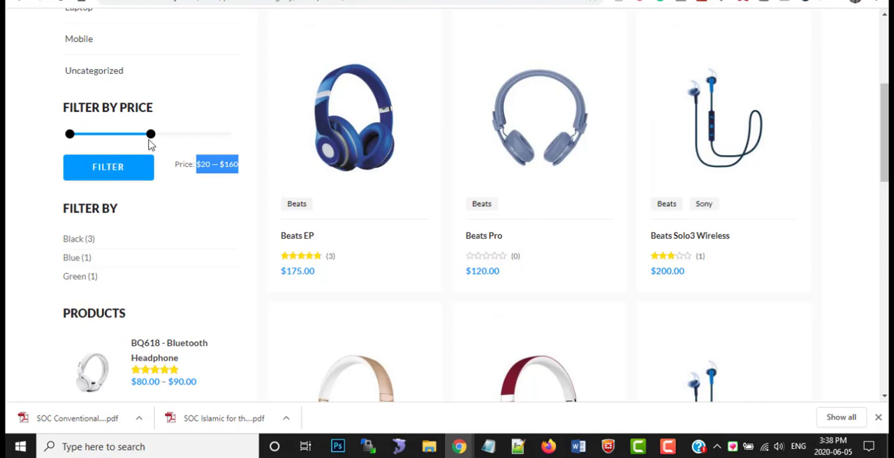
left_click(119, 169)
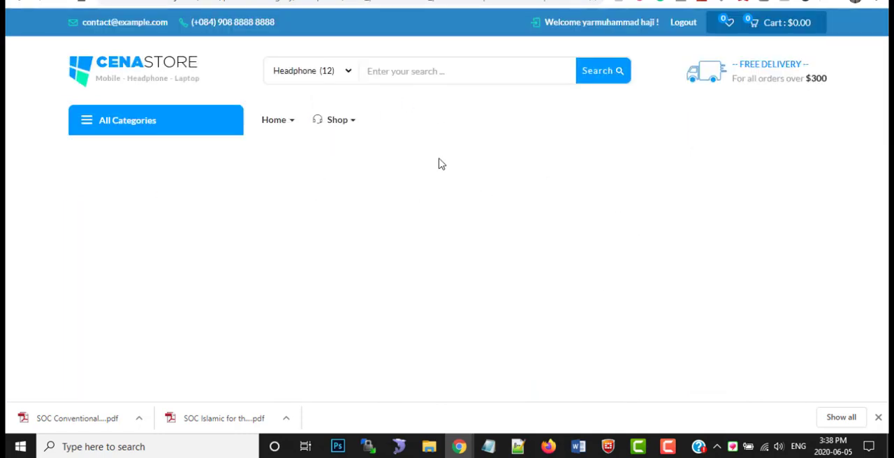
scroll(419, 300, "down", 2)
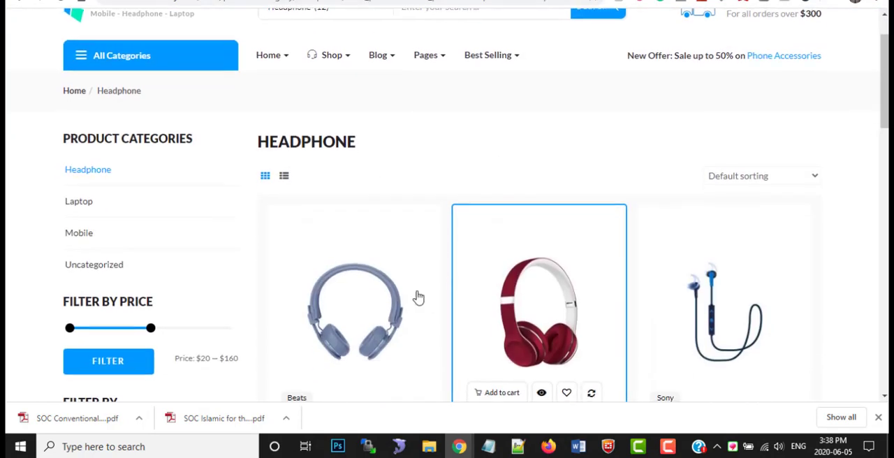
scroll(388, 286, "down", 1)
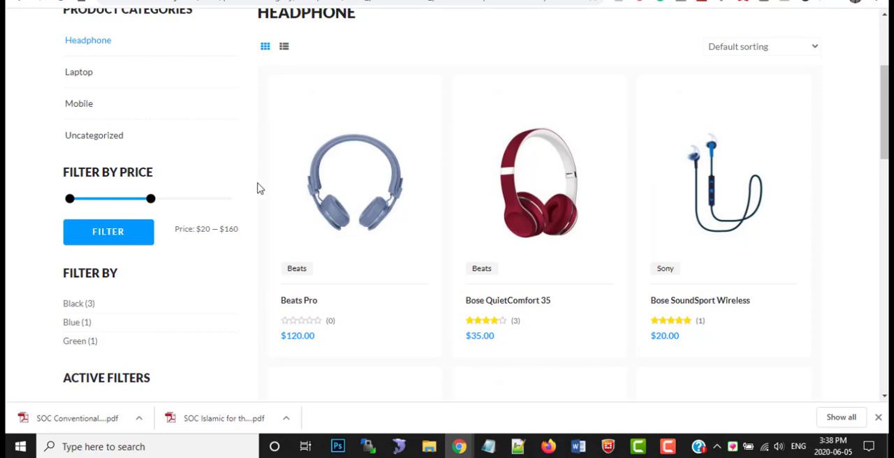
left_click(668, 446)
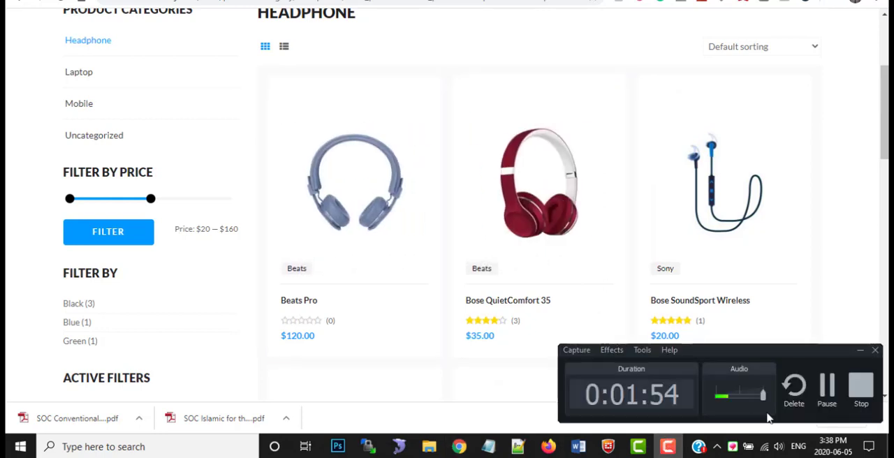
left_click(827, 387)
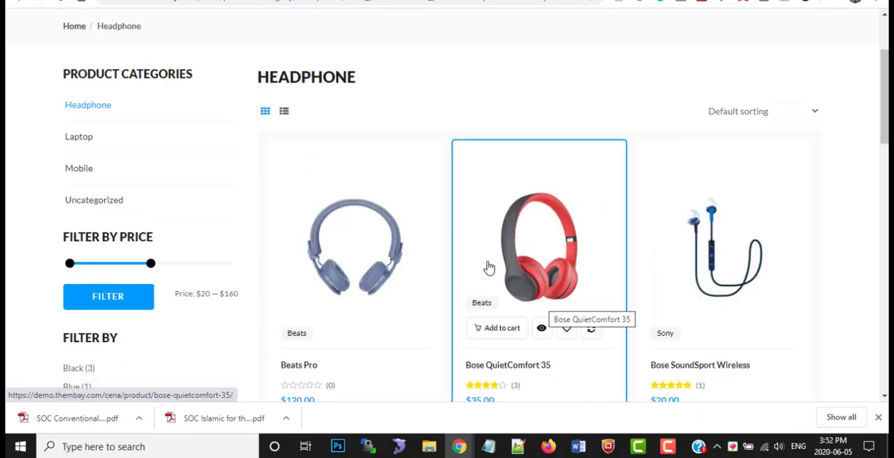
Add the Beats Pro headphones from the filtered list to the cart and view the cart
scroll(405, 257, "down", 2)
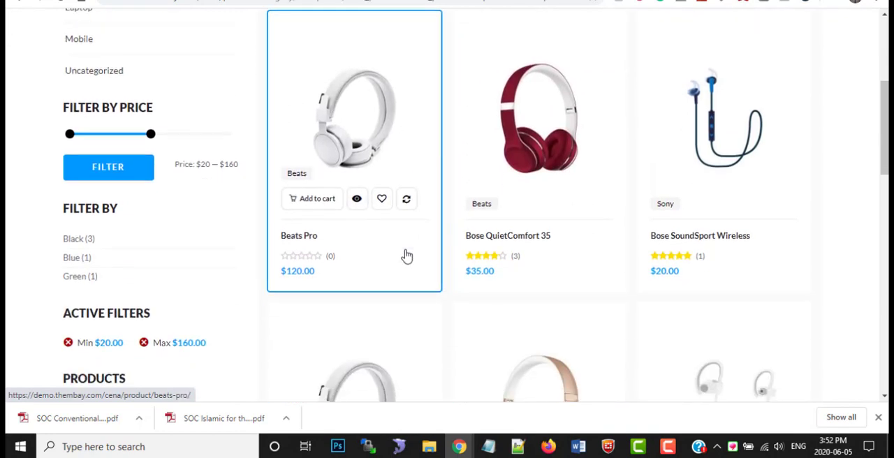
scroll(377, 265, "up", 2)
scroll(389, 272, "down", 1)
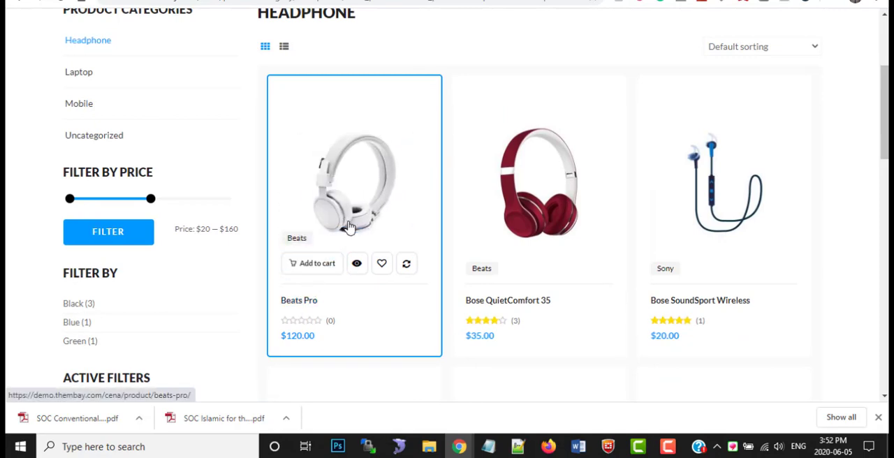
scroll(360, 225, "up", 3)
scroll(398, 314, "down", 2)
scroll(399, 319, "up", 1)
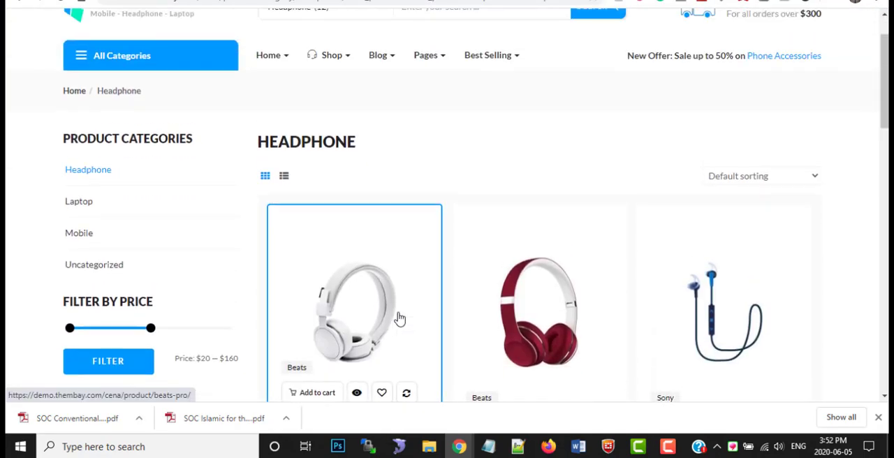
scroll(391, 316, "down", 2)
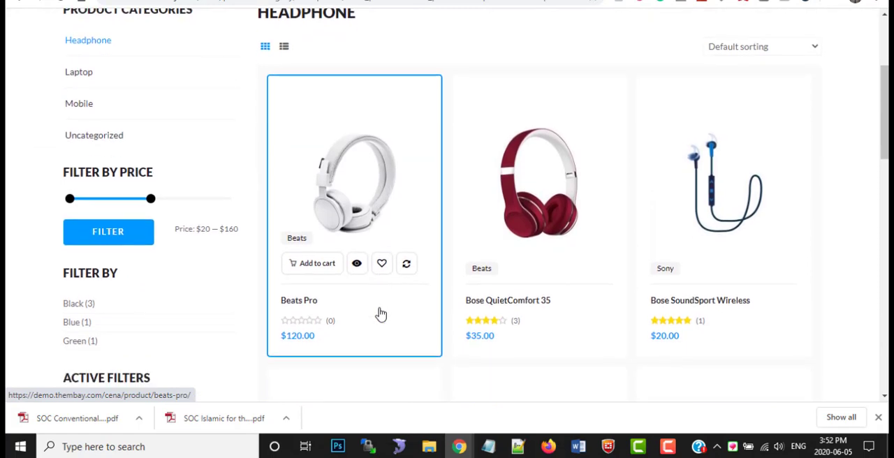
left_click(316, 268)
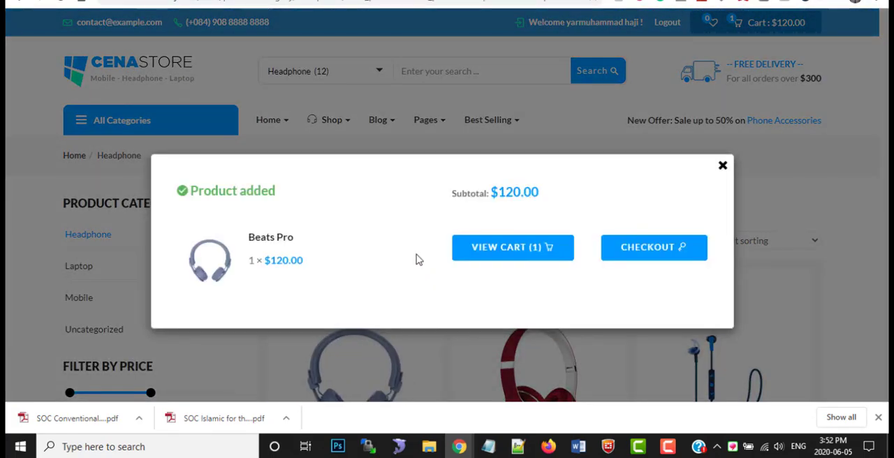
left_click(479, 257)
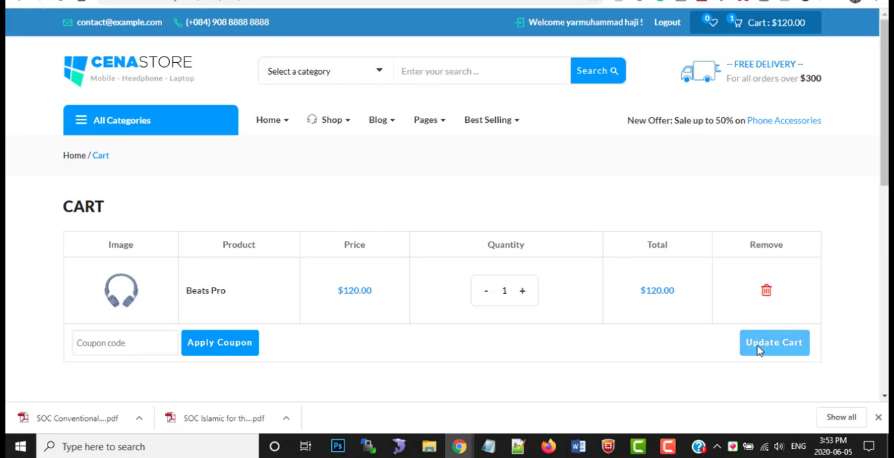
View the Beats Pro product page from its cart entry and return to the cart
scroll(238, 293, "down", 1)
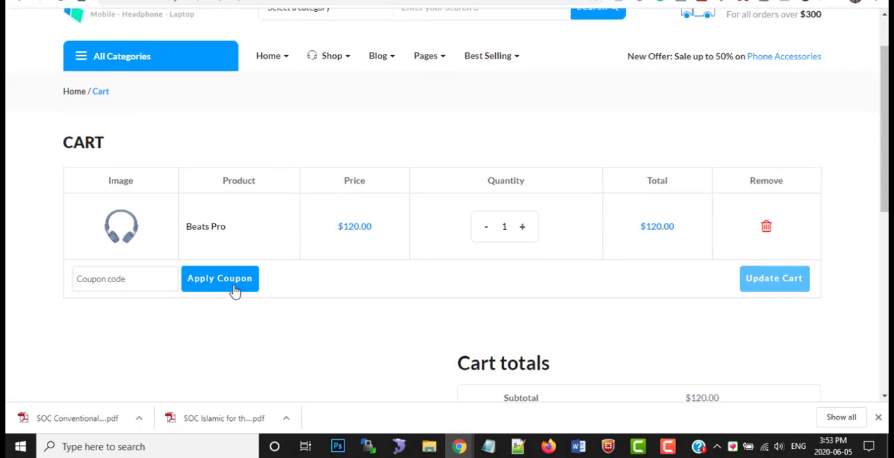
left_click(210, 231)
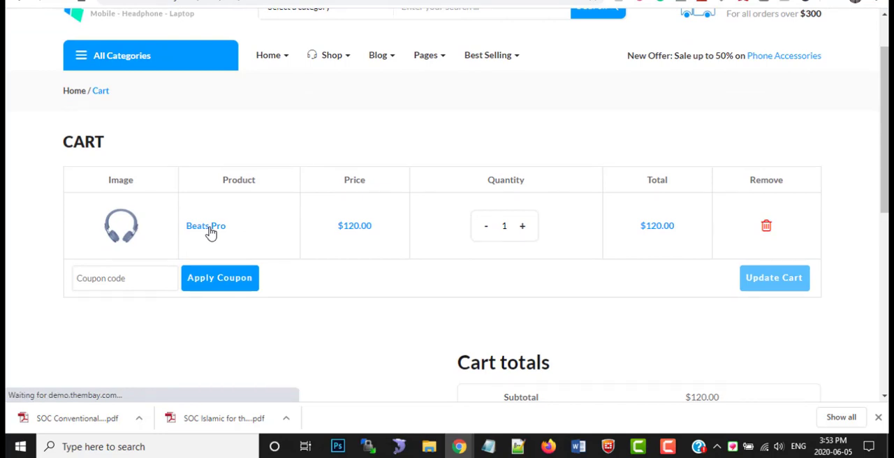
left_click(20, 3)
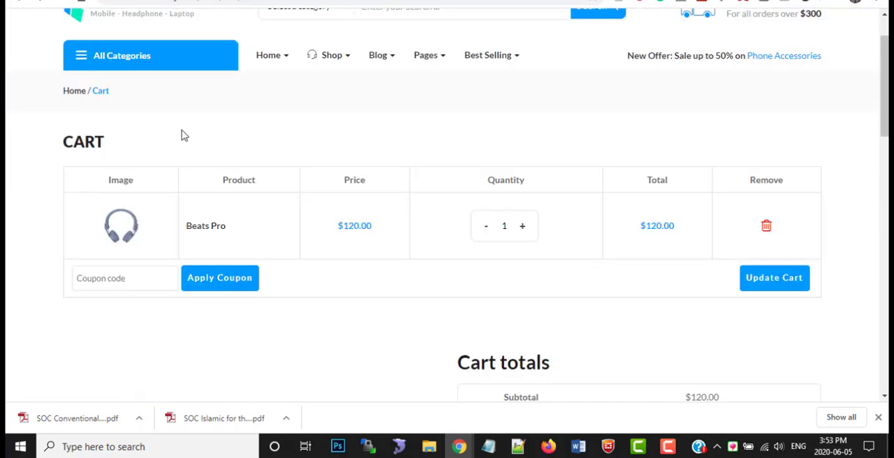
Set the Beats Pro quantity to 1 and update the cart
left_click(488, 231)
left_click(523, 226)
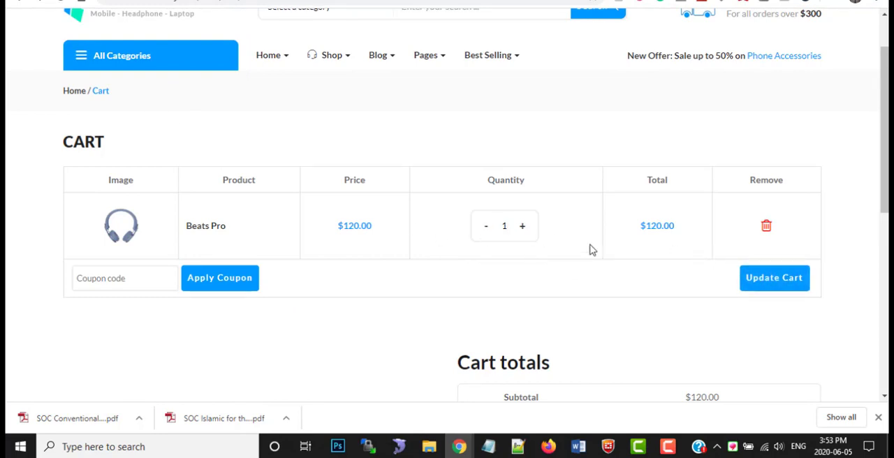
left_click(773, 280)
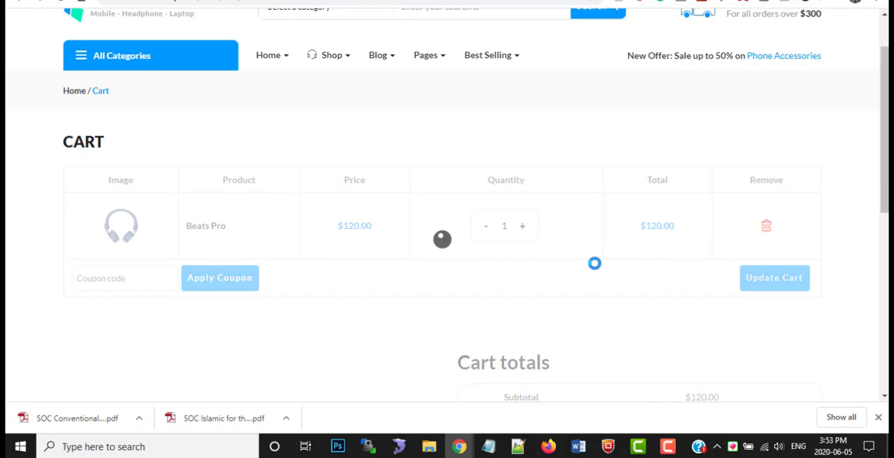
Review the cart contents, the subtotal and total, and the option to proceed to checkout
scroll(519, 269, "down", 3)
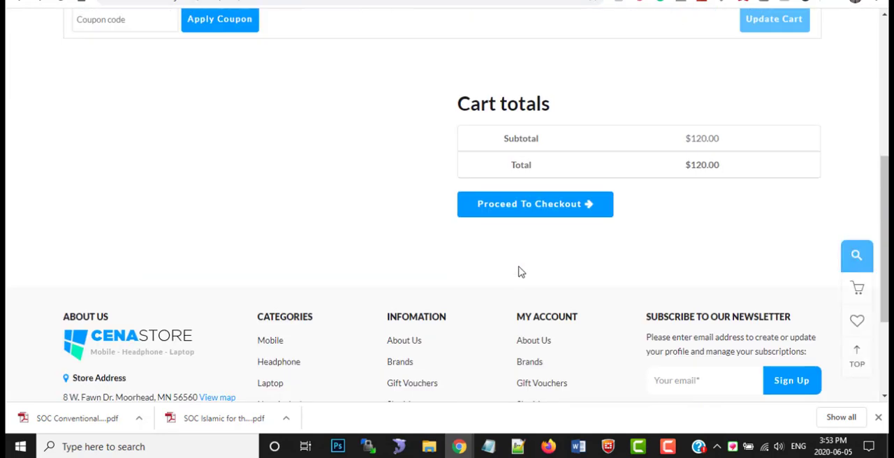
scroll(519, 271, "up", 4)
scroll(517, 280, "down", 1)
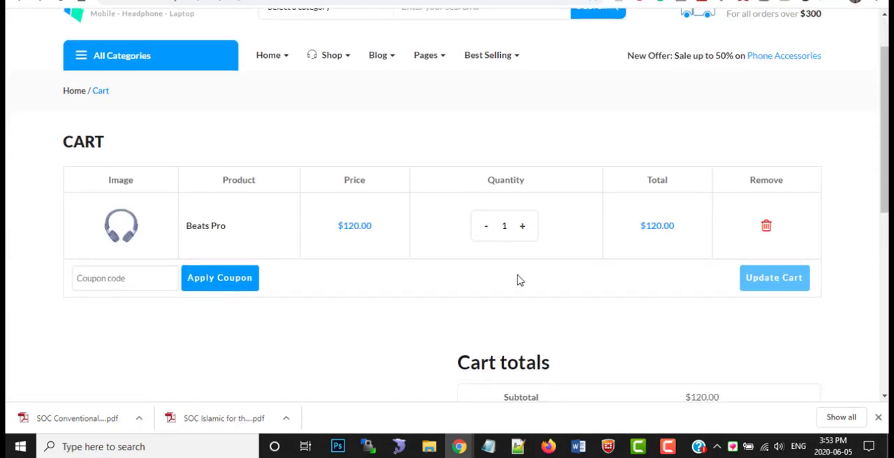
scroll(518, 279, "up", 1)
scroll(559, 293, "down", 1)
scroll(706, 315, "down", 1)
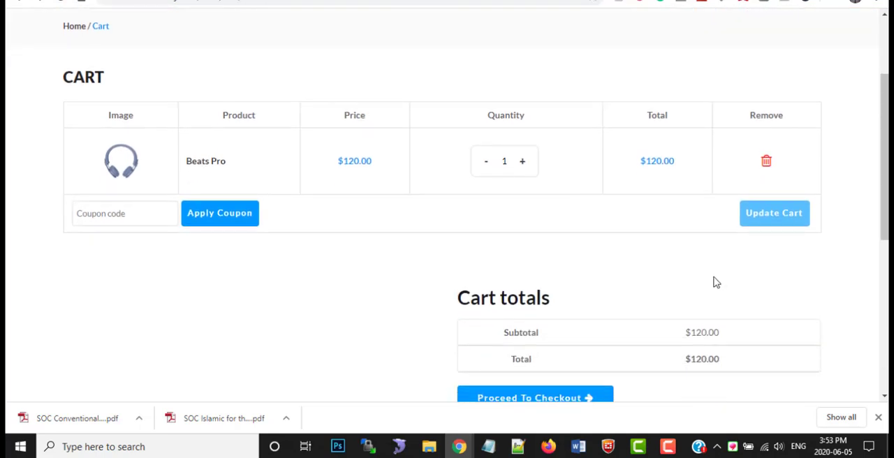
scroll(594, 315, "down", 2)
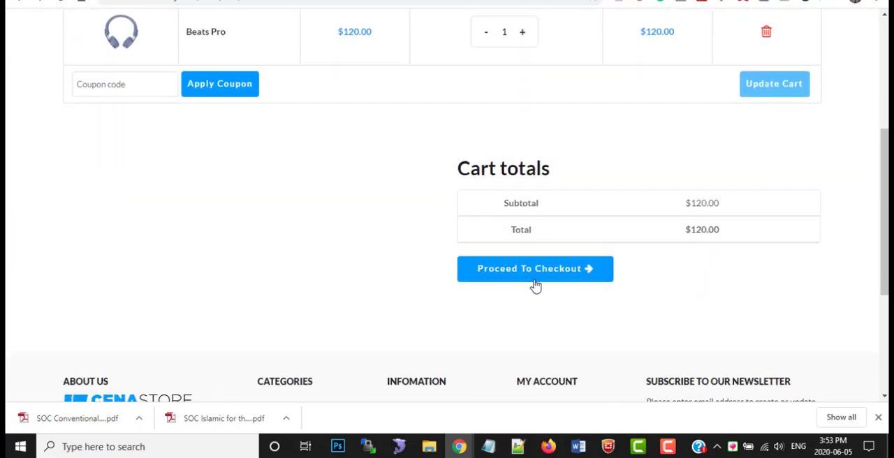
Proceed to checkout and review the prefilled billing details and the available payment methods
left_click(546, 275)
scroll(470, 257, "up", 2)
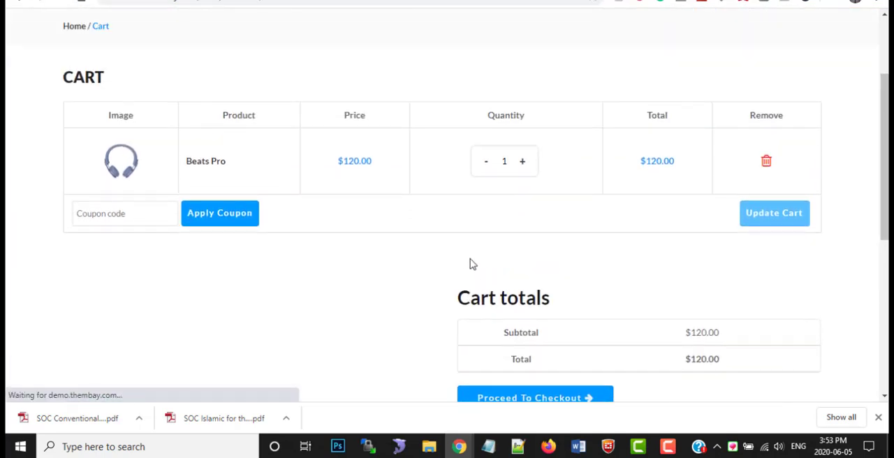
scroll(472, 290, "down", 1)
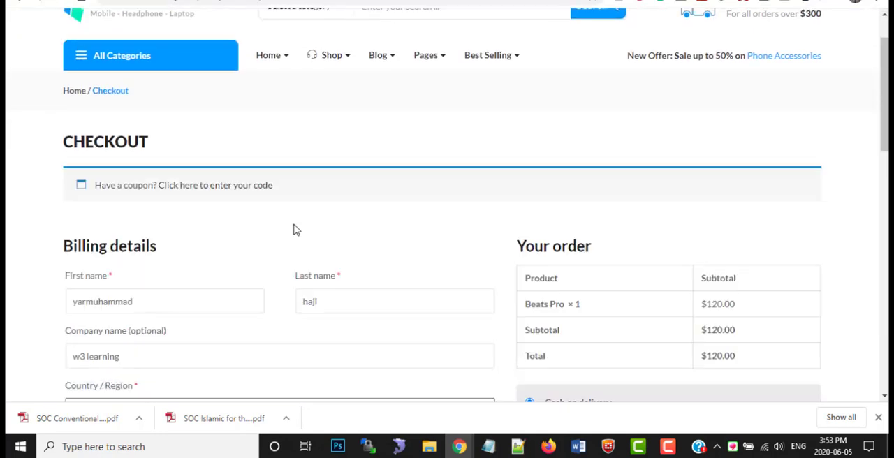
scroll(322, 281, "down", 2)
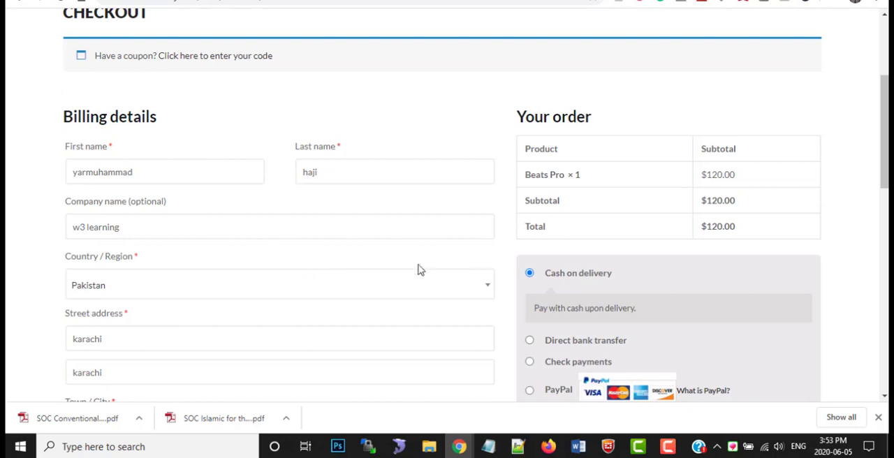
scroll(419, 264, "down", 1)
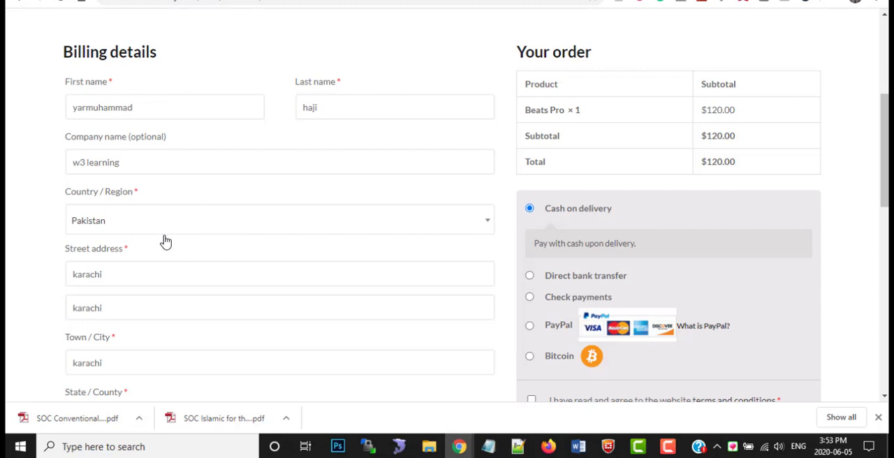
scroll(161, 245, "down", 4)
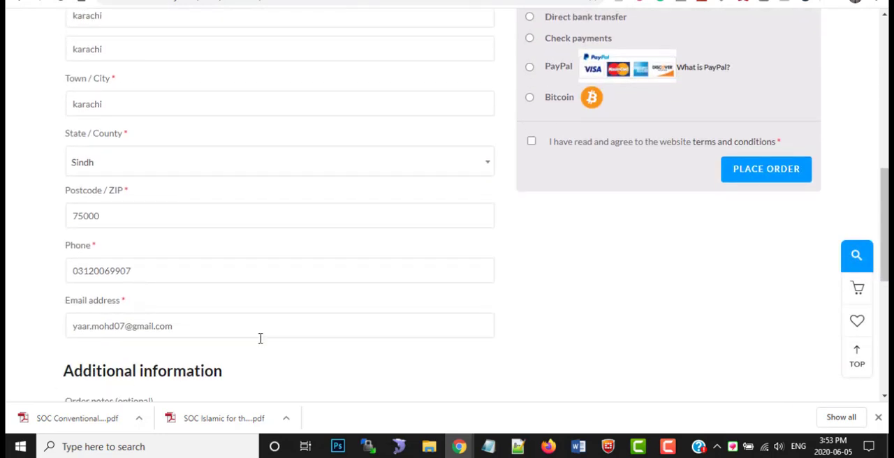
scroll(259, 338, "up", 3)
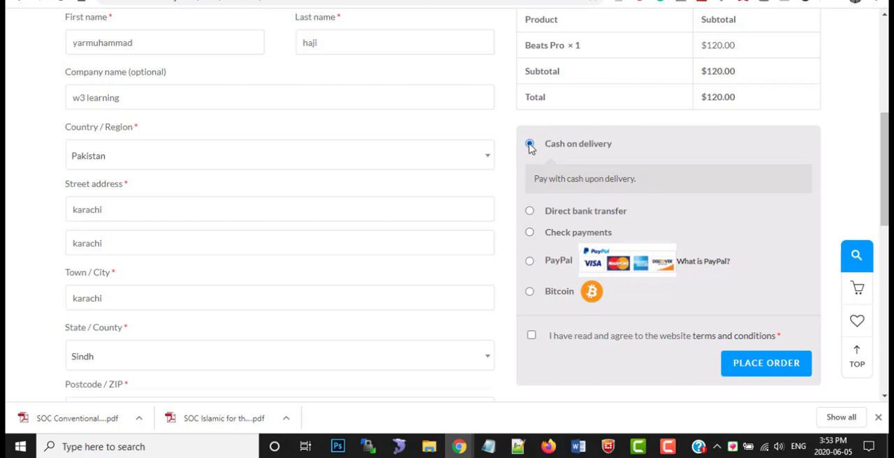
Accept the terms and conditions, place the Beats Pro order with cash on delivery, and view the order confirmation
left_click(779, 369)
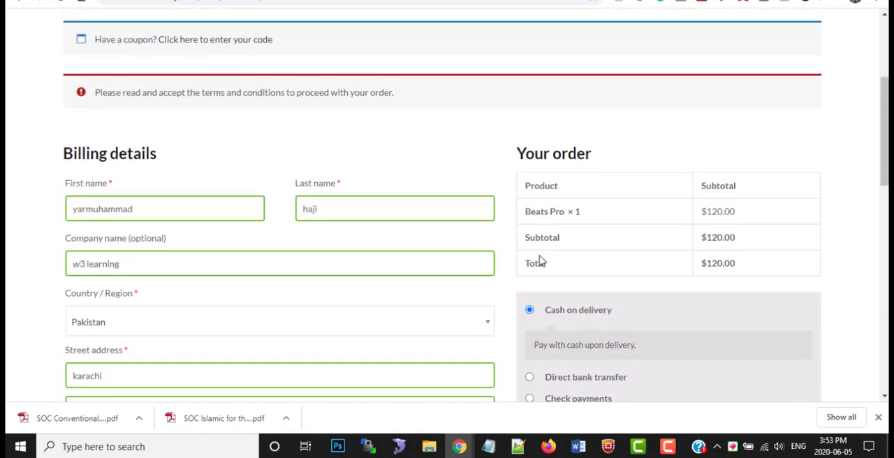
scroll(540, 261, "down", 3)
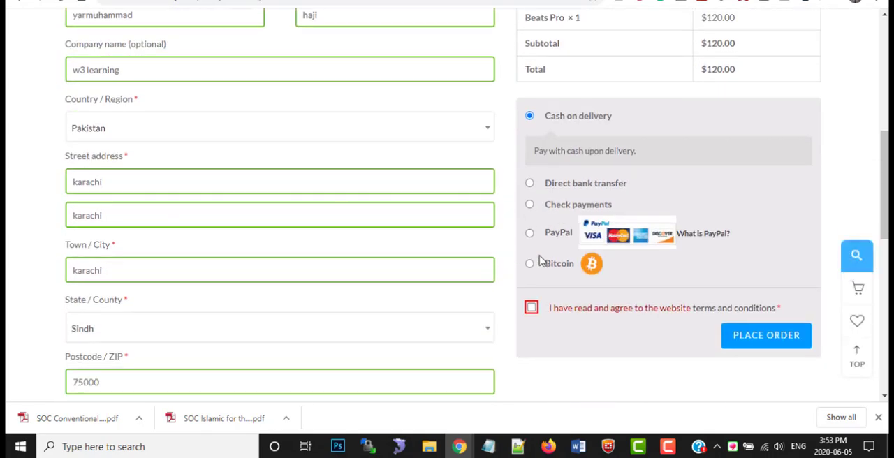
left_click(532, 308)
left_click(750, 342)
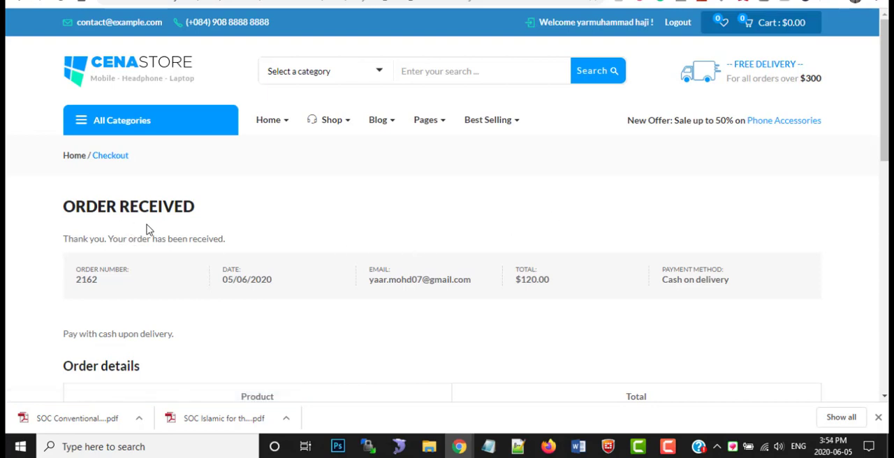
scroll(220, 254, "down", 1)
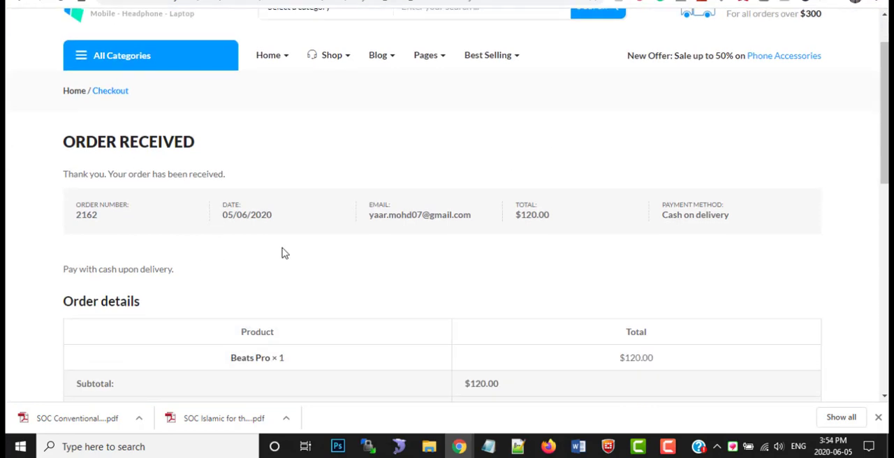
scroll(236, 249, "up", 1)
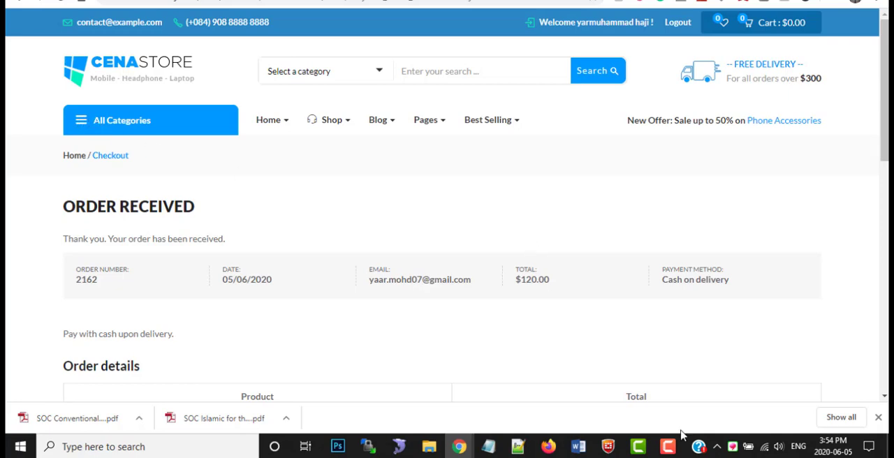
left_click(668, 446)
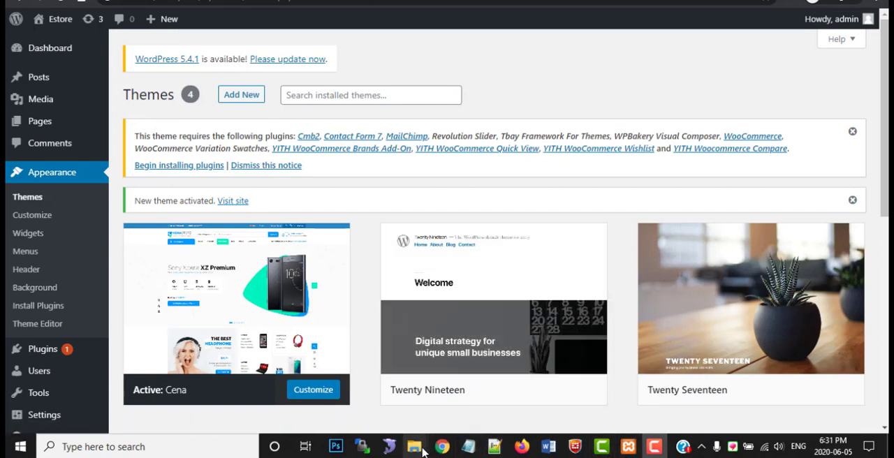
Switch to File Explorer and open the WordPress themes folder, starting from htdocs and passing through wordpress and wp-content
mouse_move(421, 447)
left_click(482, 395)
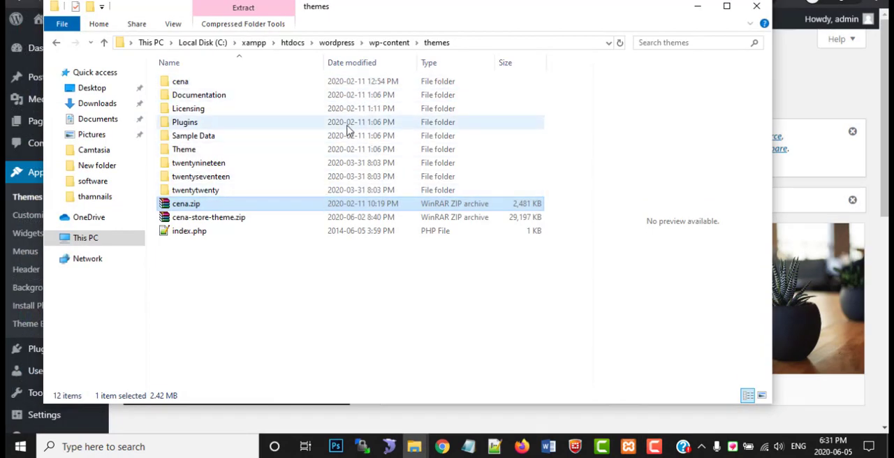
left_click(295, 44)
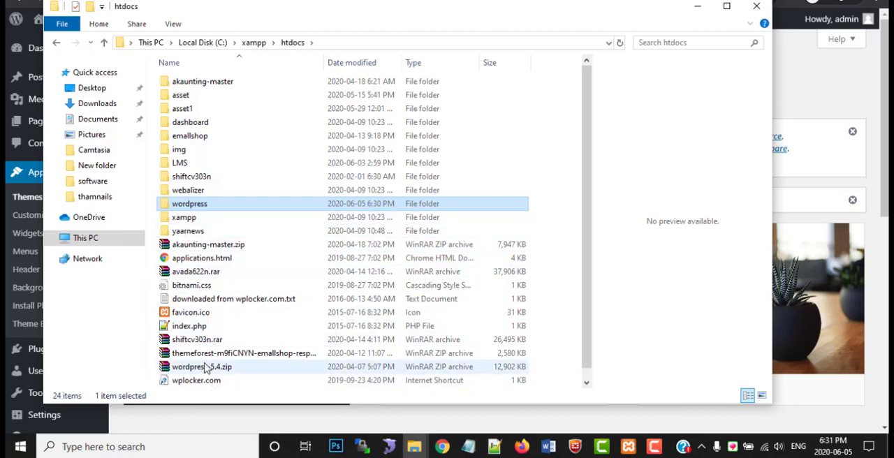
double_click(195, 205)
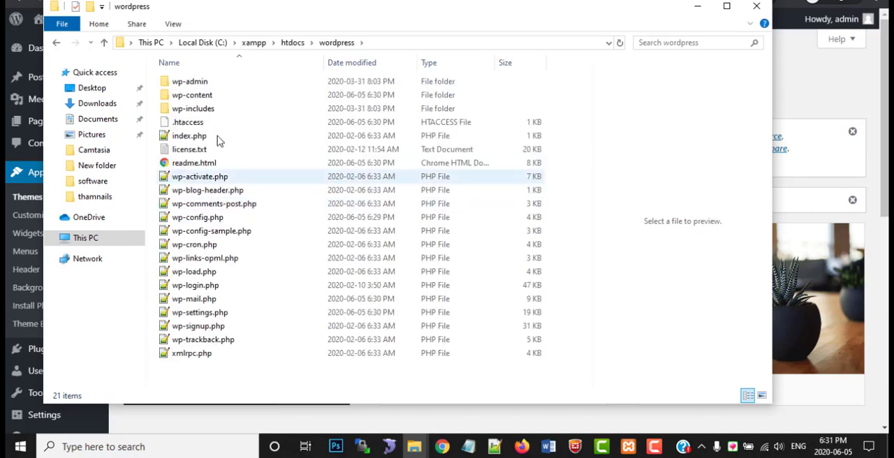
double_click(207, 98)
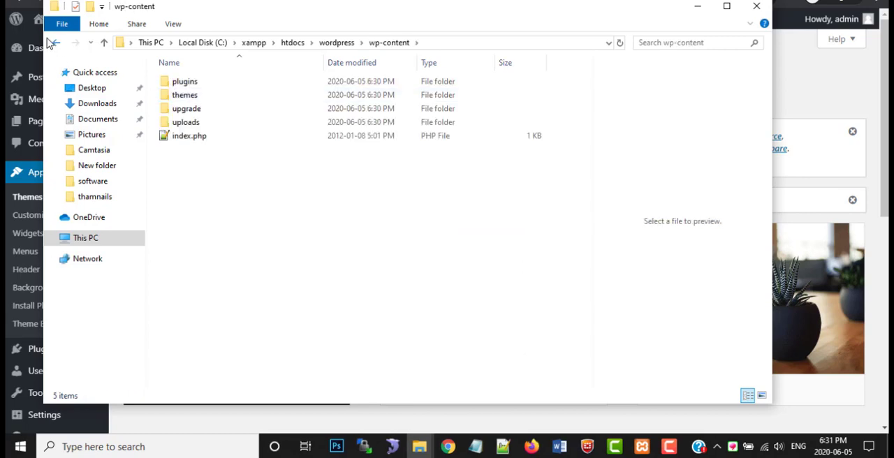
left_click(58, 45)
double_click(198, 95)
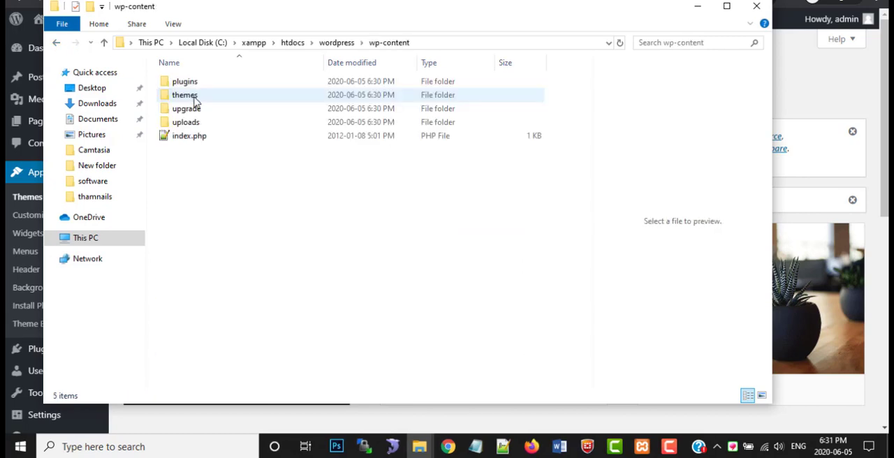
double_click(196, 95)
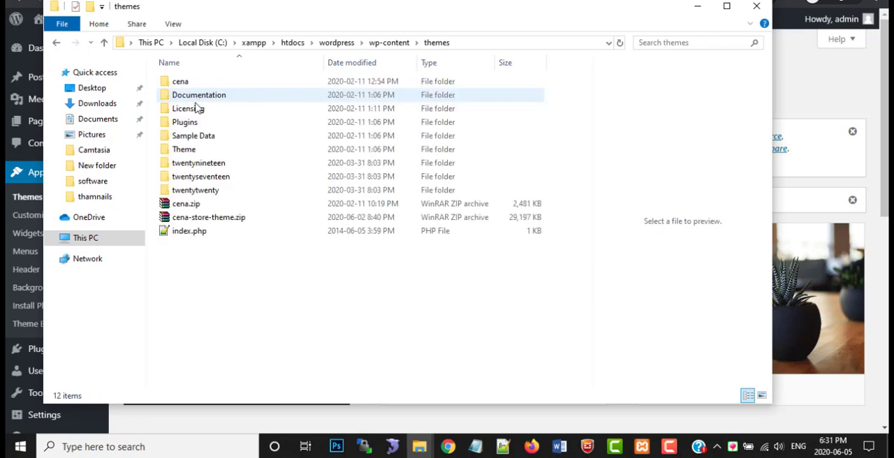
Check the extraction options for cena-store-theme.zip and look inside the cena folder, returning to the themes folder
left_click(212, 223)
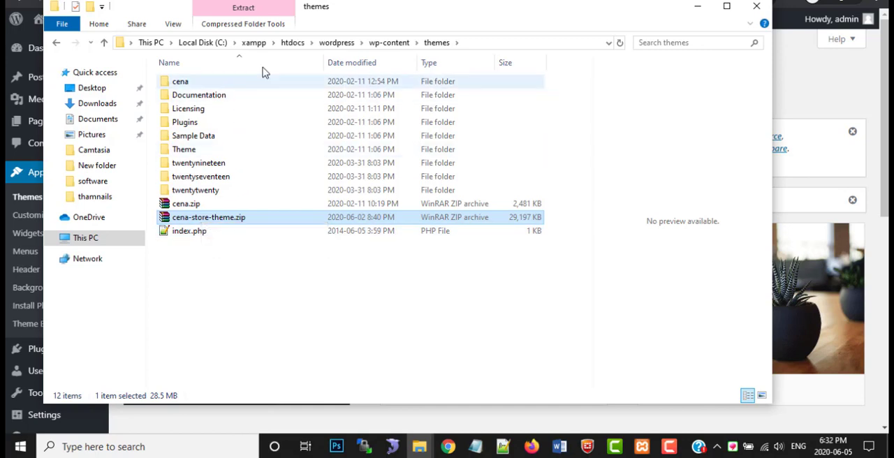
right_click(207, 220)
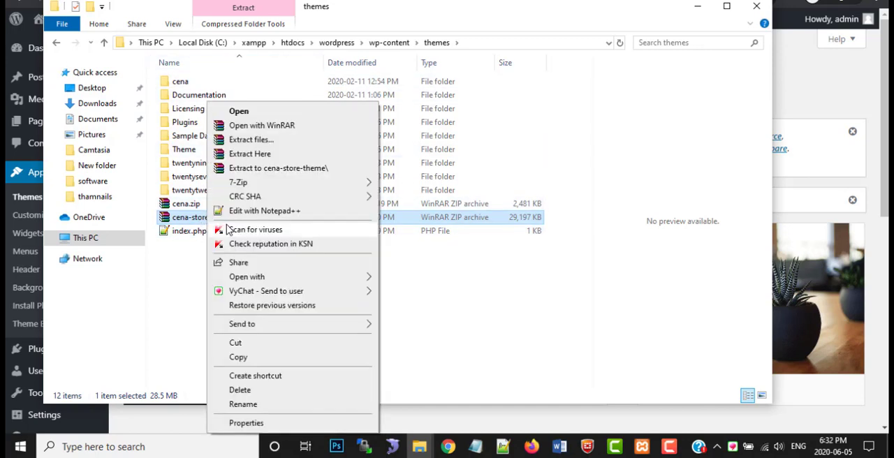
left_click(451, 315)
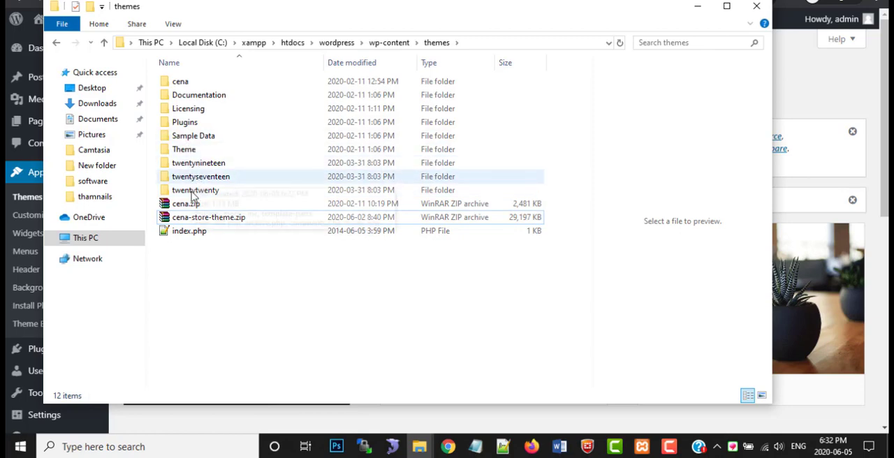
double_click(180, 84)
left_click(56, 44)
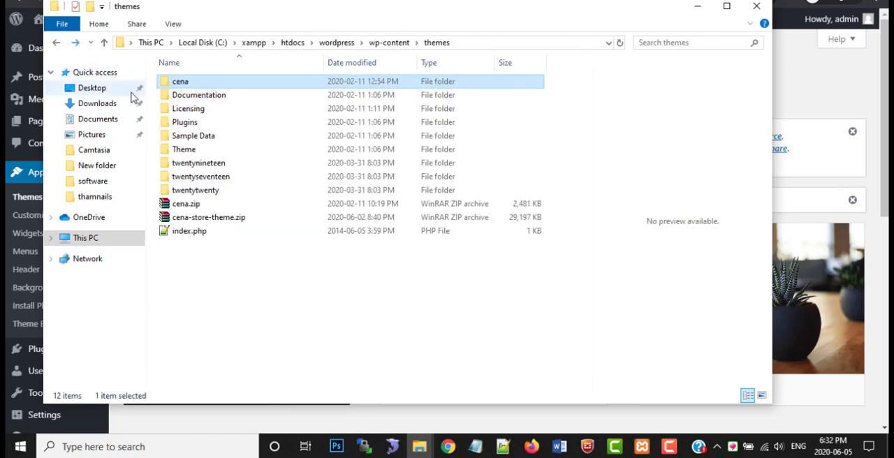
Switch back to WordPress in the browser, reload the Themes page, and begin installing the Cena theme's required plugins
left_click(814, 89)
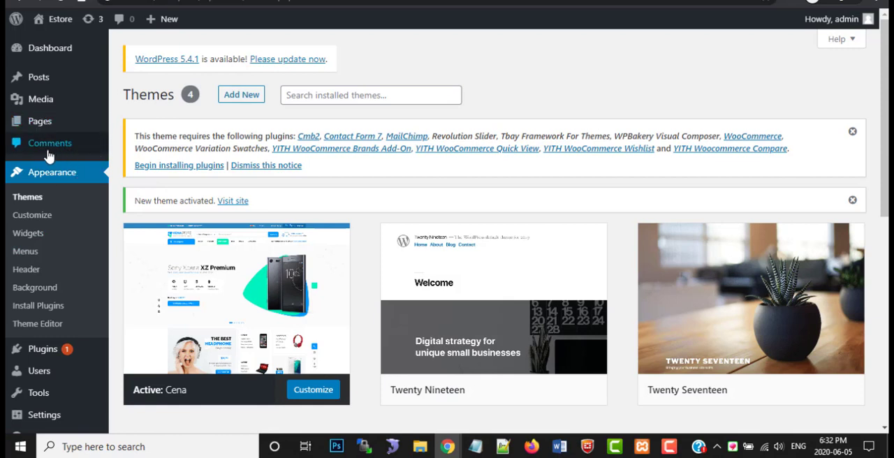
left_click(30, 198)
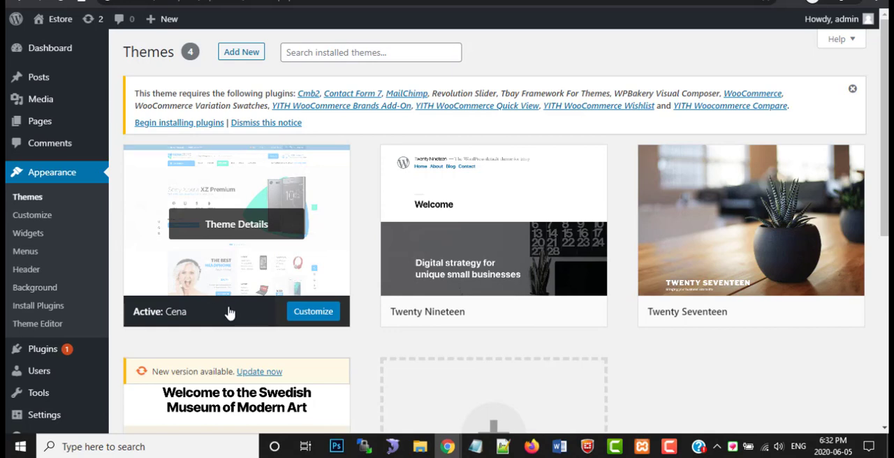
mouse_move(519, 320)
left_click(177, 127)
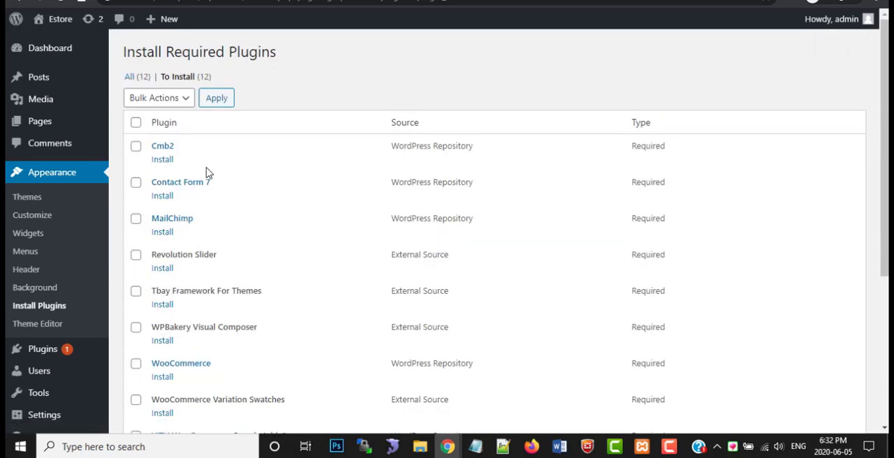
Select all the required plugins and apply the Install bulk action
scroll(267, 180, "down", 3)
scroll(393, 319, "down", 1)
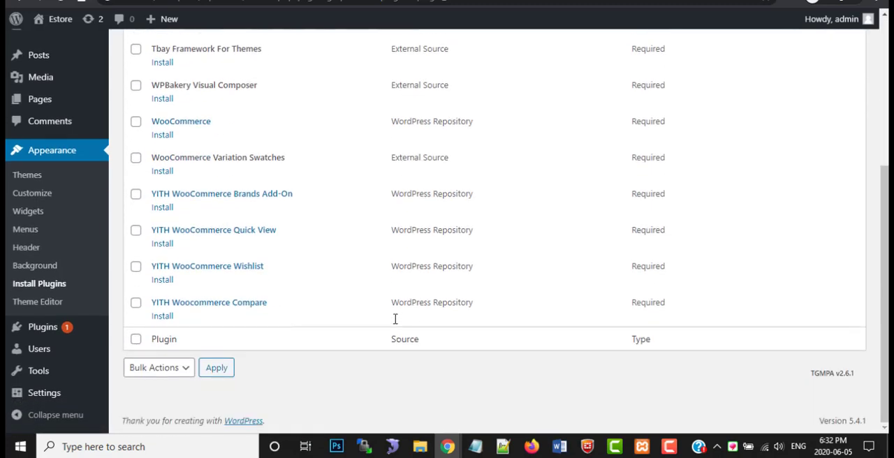
left_click(136, 339)
scroll(215, 339, "up", 1)
scroll(215, 340, "up", 3)
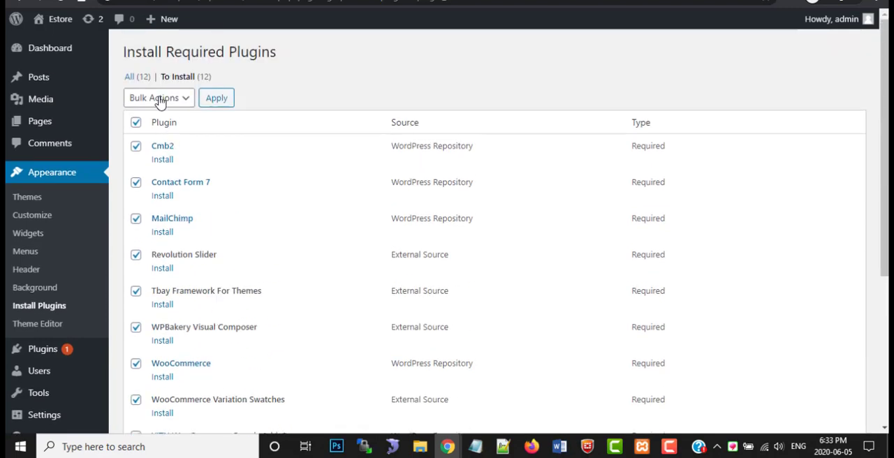
left_click(185, 97)
left_click(157, 128)
left_click(219, 108)
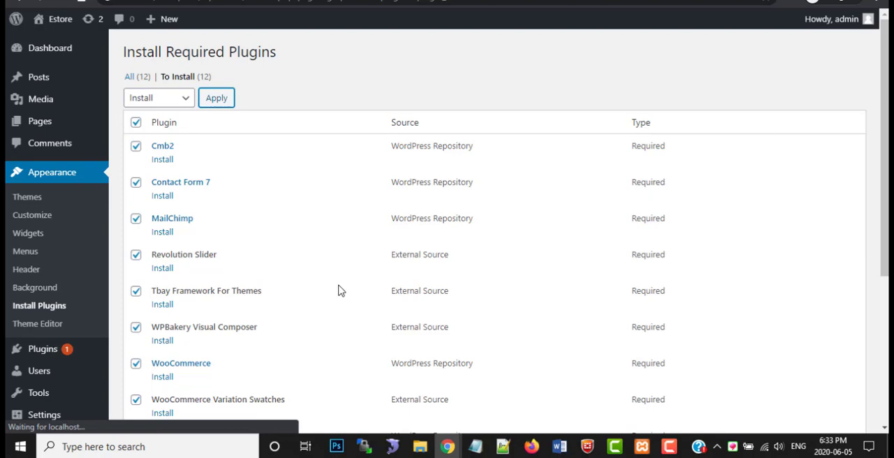
left_click(669, 448)
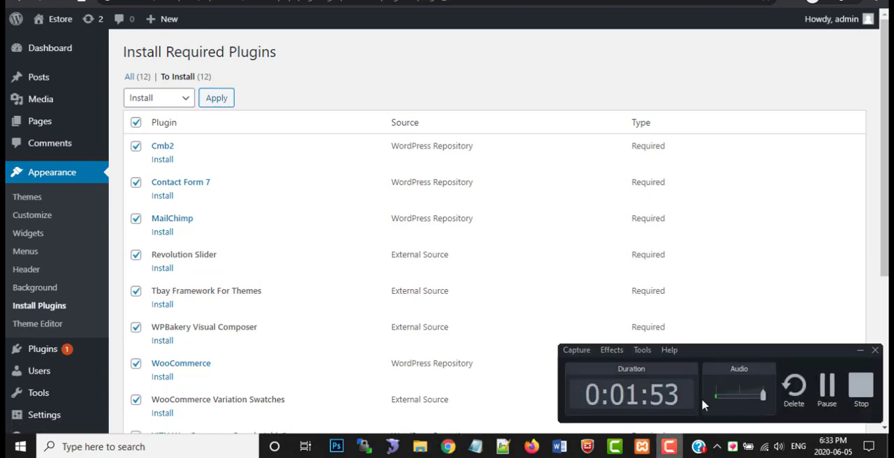
left_click(829, 394)
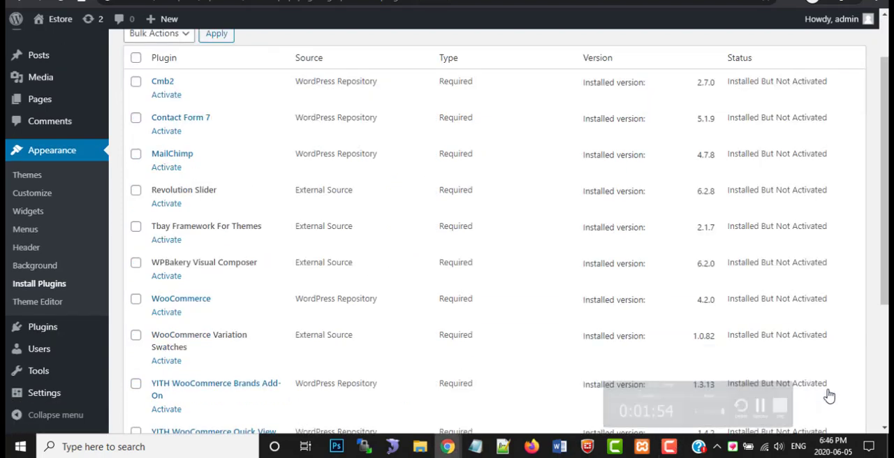
Select all the installed required plugins and apply the Activate bulk action
scroll(311, 248, "up", 2)
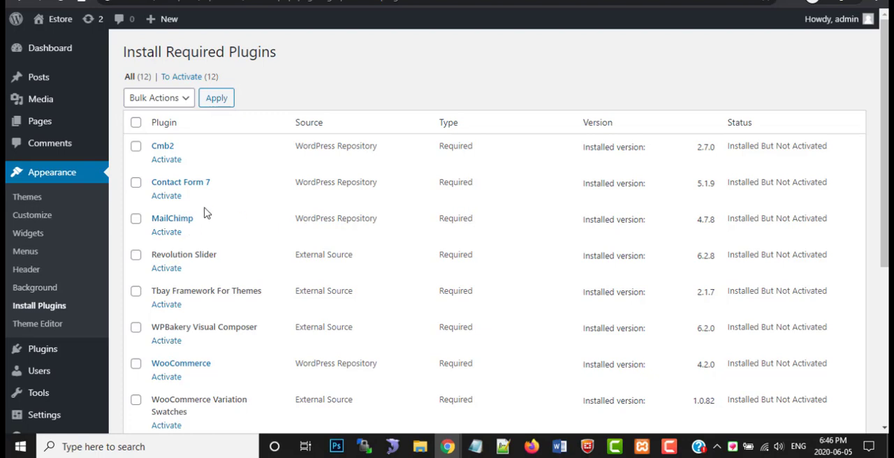
left_click(136, 123)
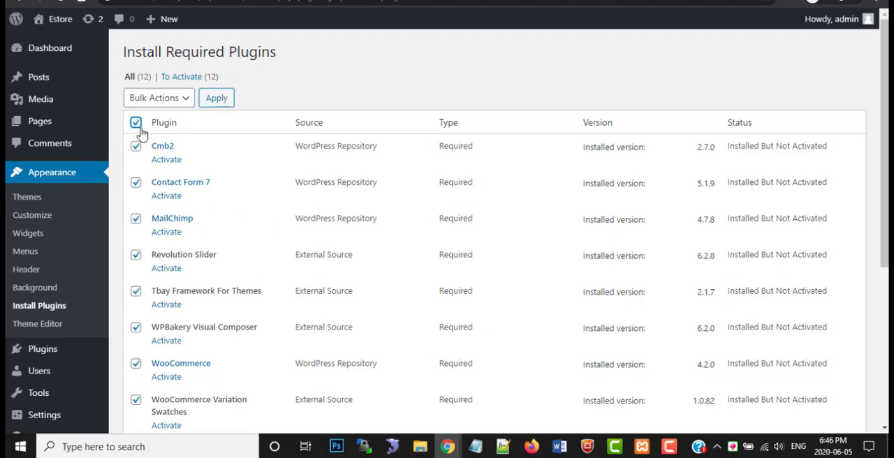
left_click(165, 107)
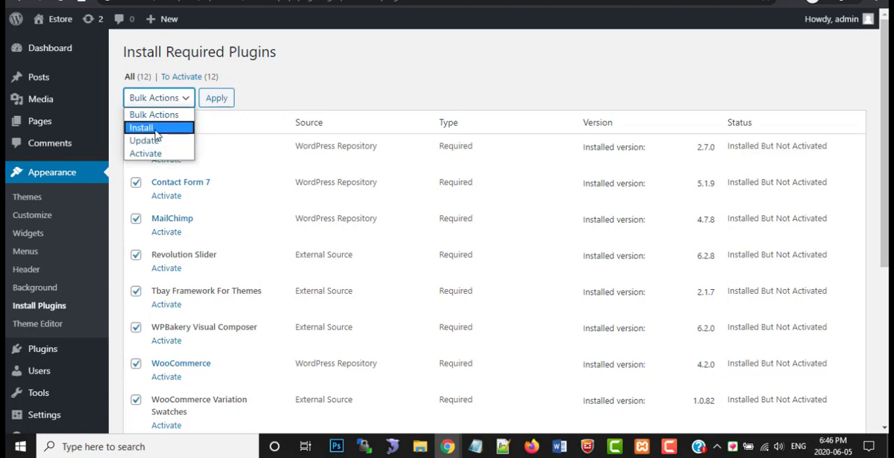
left_click(160, 150)
left_click(222, 103)
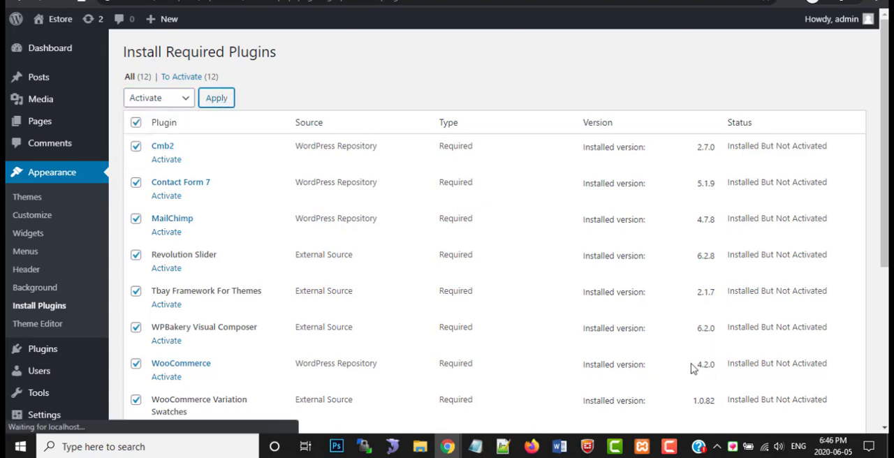
left_click(670, 446)
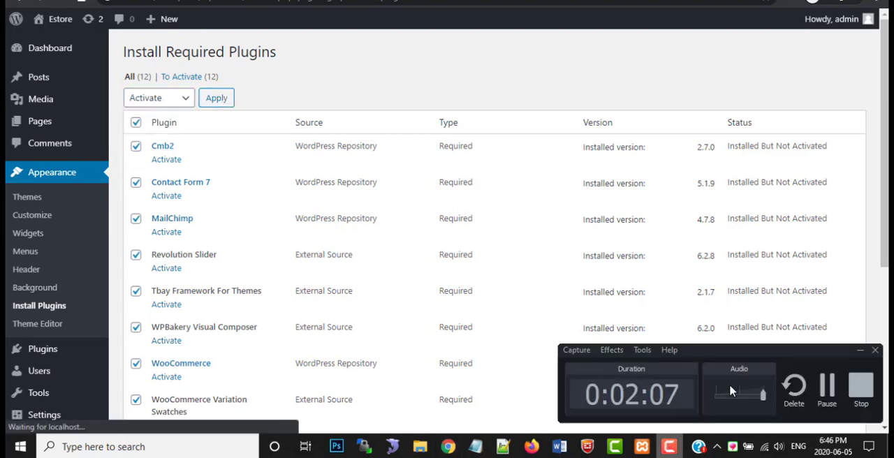
Return to the dashboard from the required plugins page
left_click(827, 390)
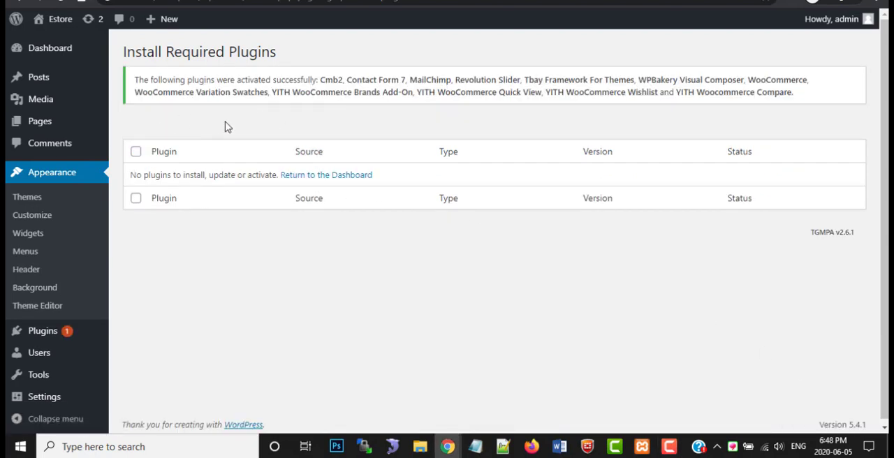
left_click(309, 175)
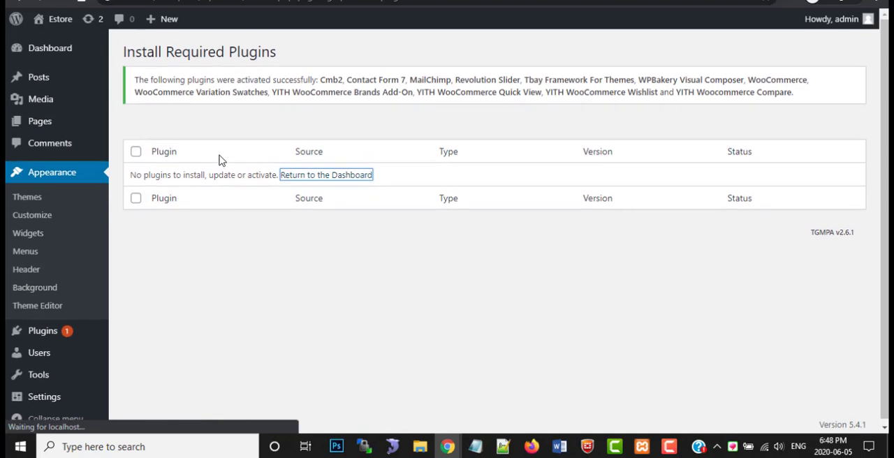
left_click(668, 447)
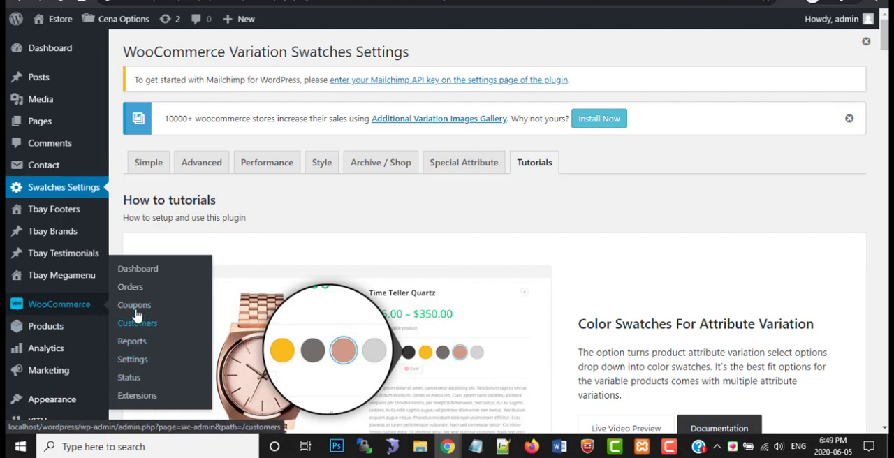
Open the WooCommerce dashboard and look over its performance figures and charts
left_click(137, 279)
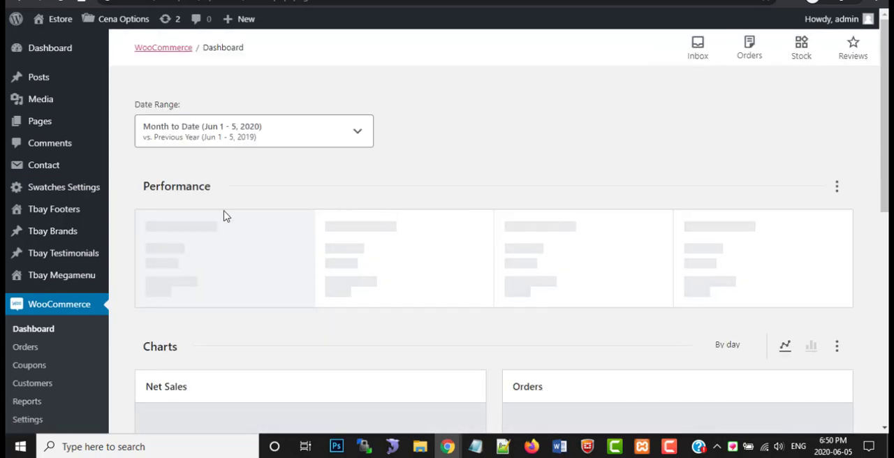
scroll(225, 216, "down", 3)
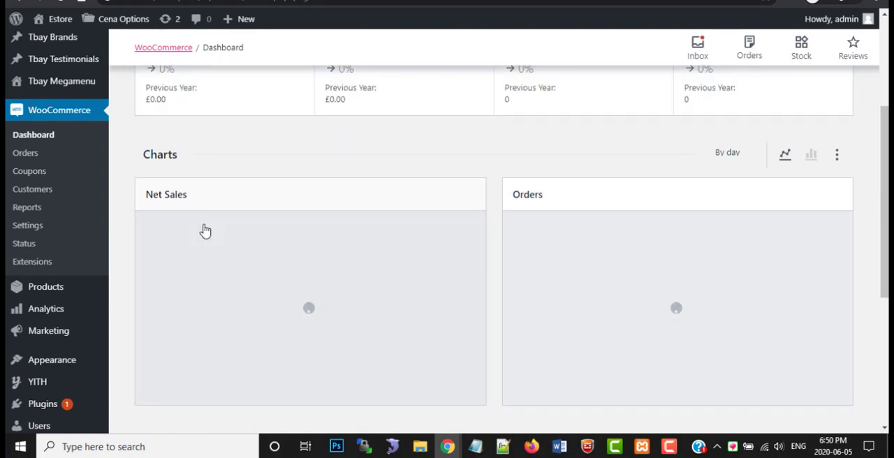
scroll(207, 230, "up", 2)
scroll(209, 230, "up", 1)
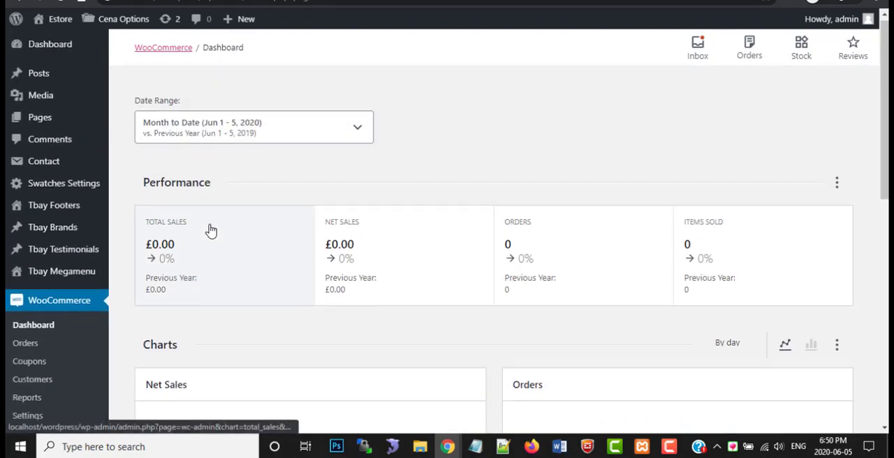
scroll(203, 233, "down", 1)
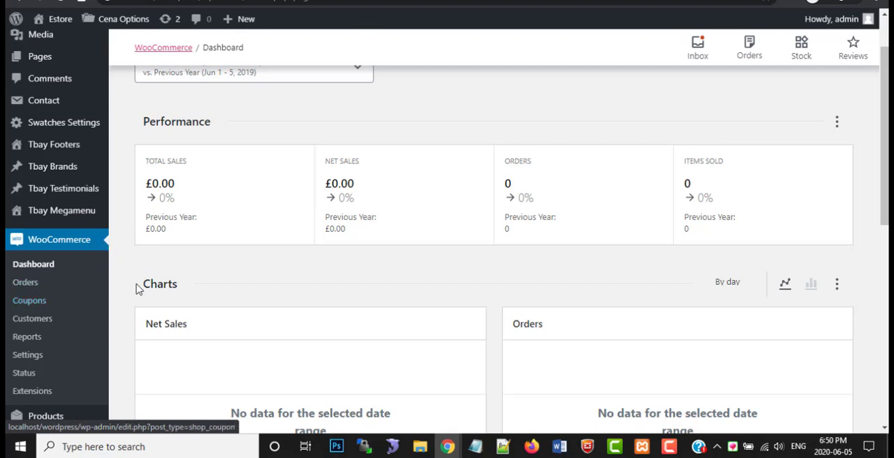
Open the WooCommerce settings, run the Setup Wizard and accept the new setup experience
left_click(28, 356)
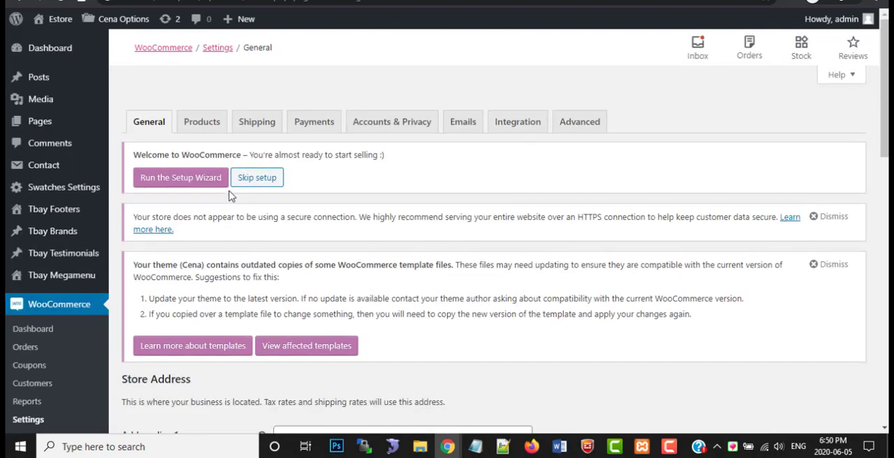
left_click(204, 187)
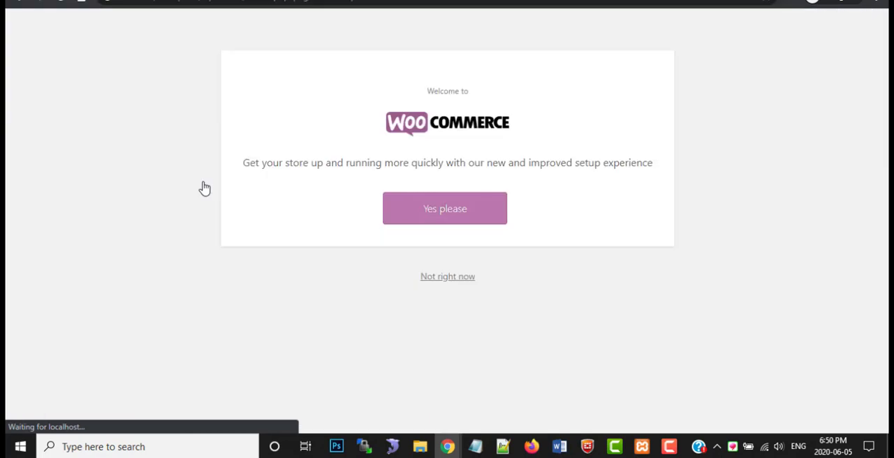
left_click(412, 213)
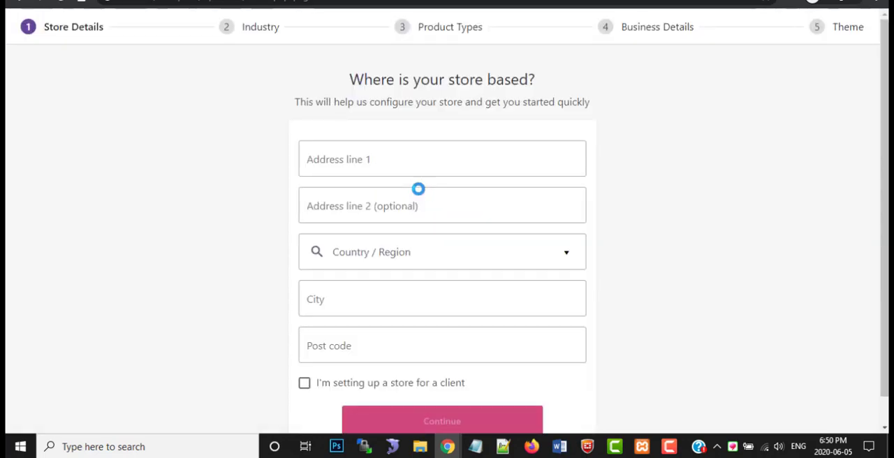
Fill in the store's address, country, city and post code, mark it as a client's store, and submit the details past the usage-tracking prompt
left_click(373, 160)
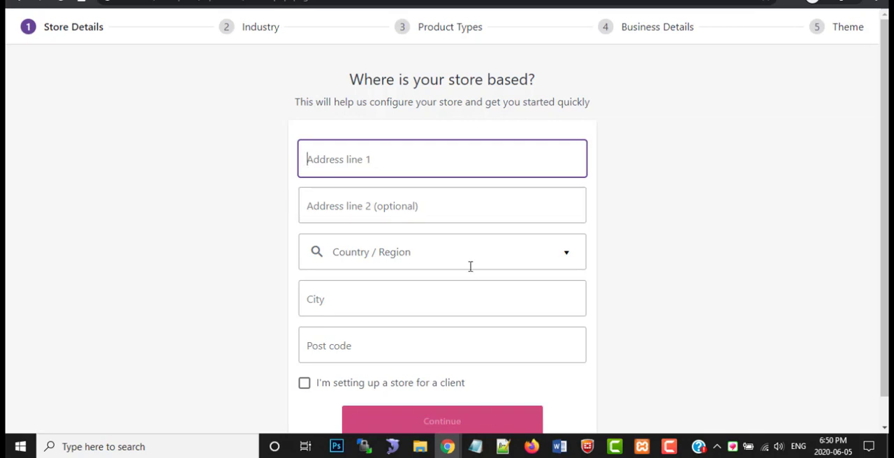
left_click(665, 442)
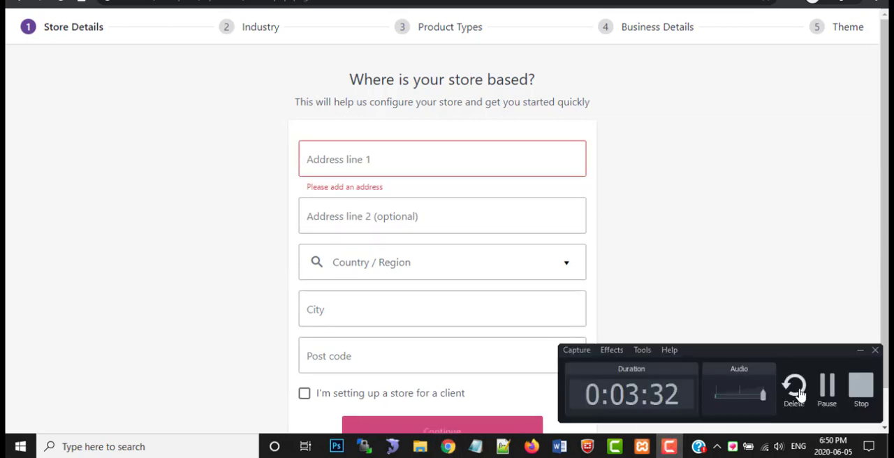
left_click(826, 391)
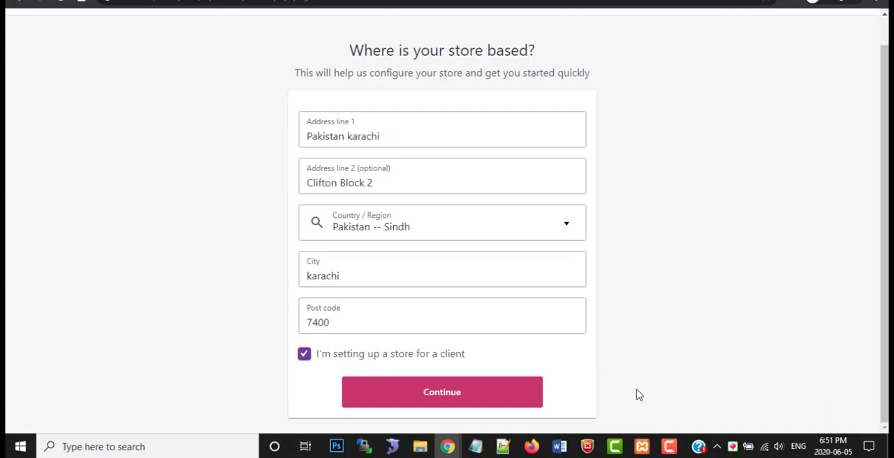
left_click(441, 393)
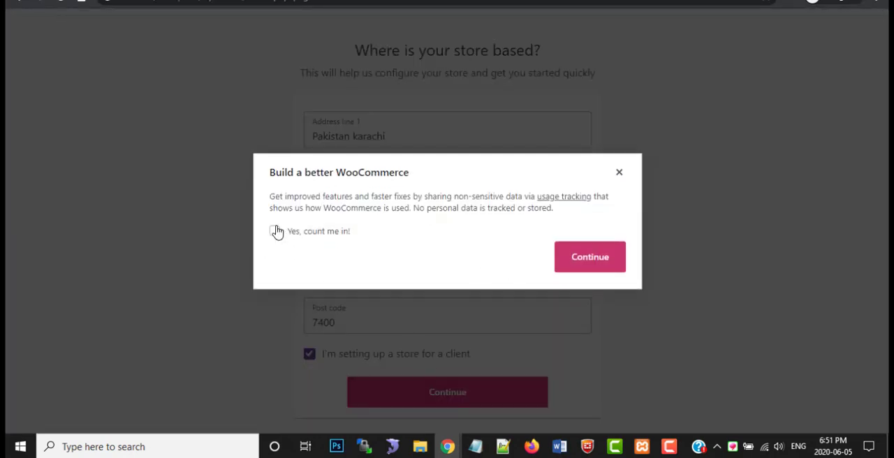
left_click(585, 260)
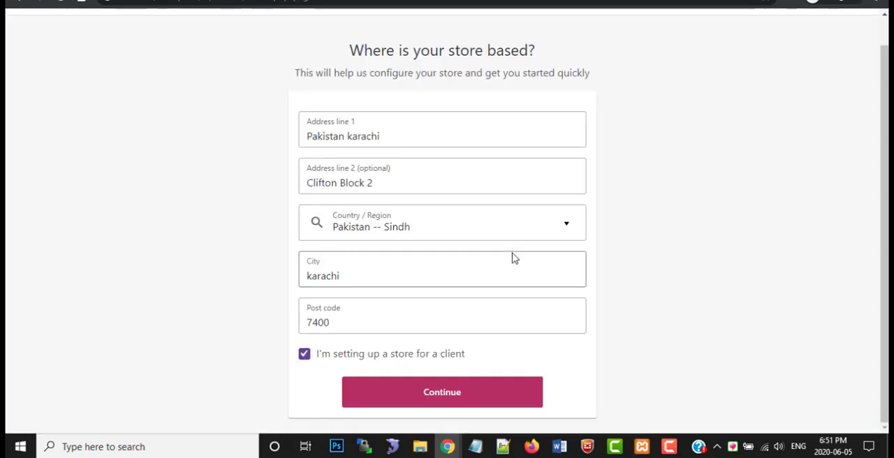
left_click(466, 385)
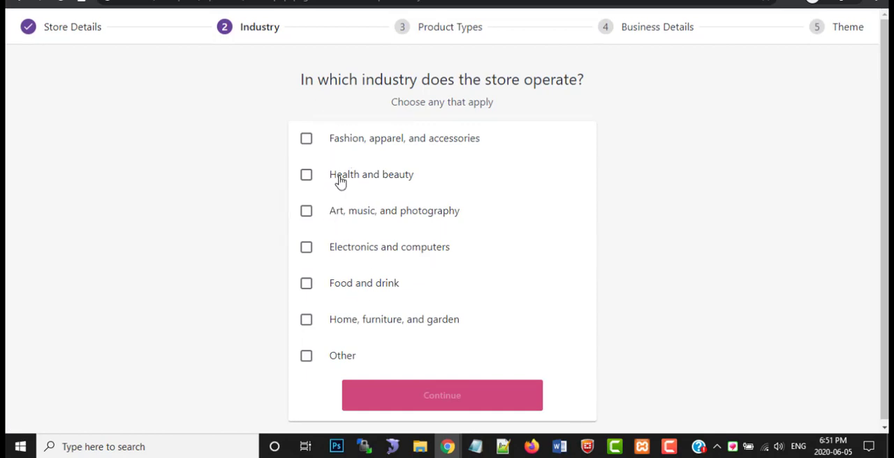
Select every industry except Other for the store and continue to the product types
left_click(308, 322)
left_click(308, 284)
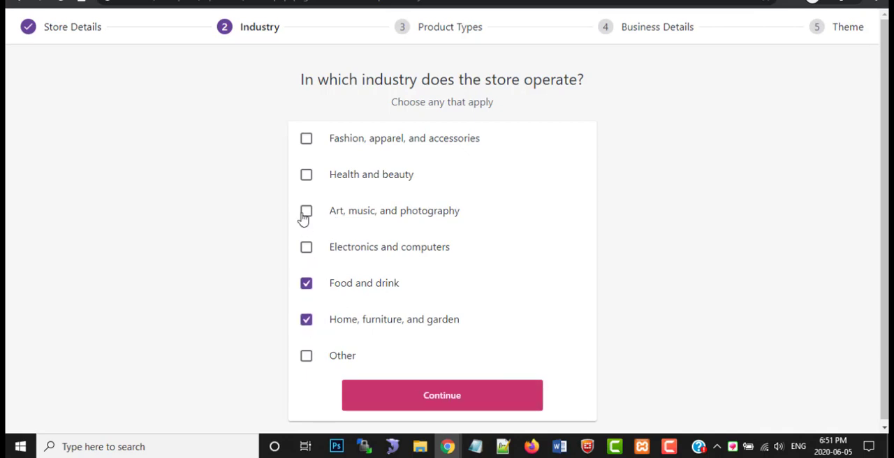
left_click(305, 250)
left_click(306, 215)
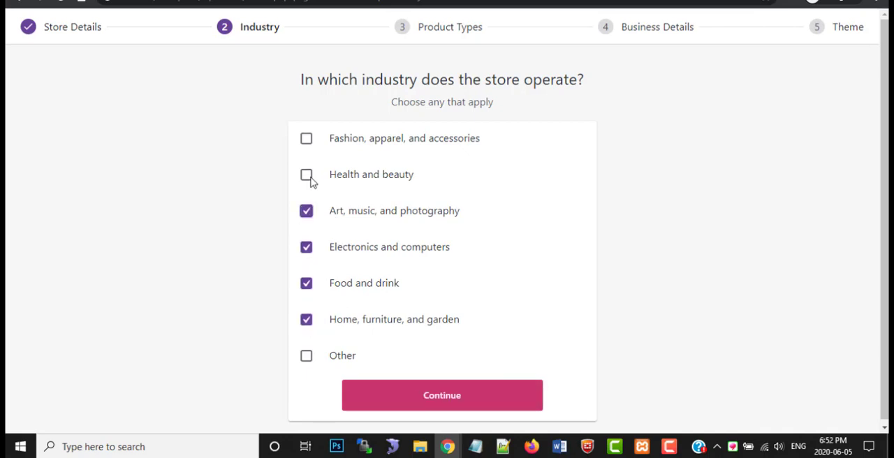
left_click(307, 179)
left_click(306, 143)
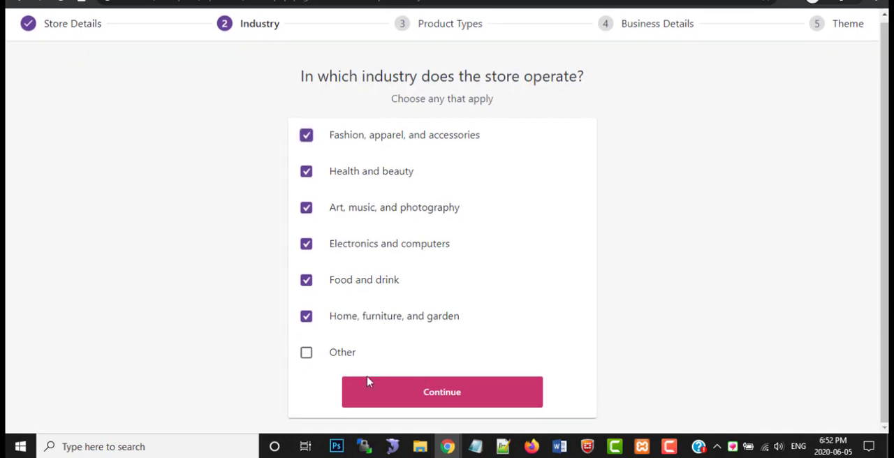
left_click(431, 391)
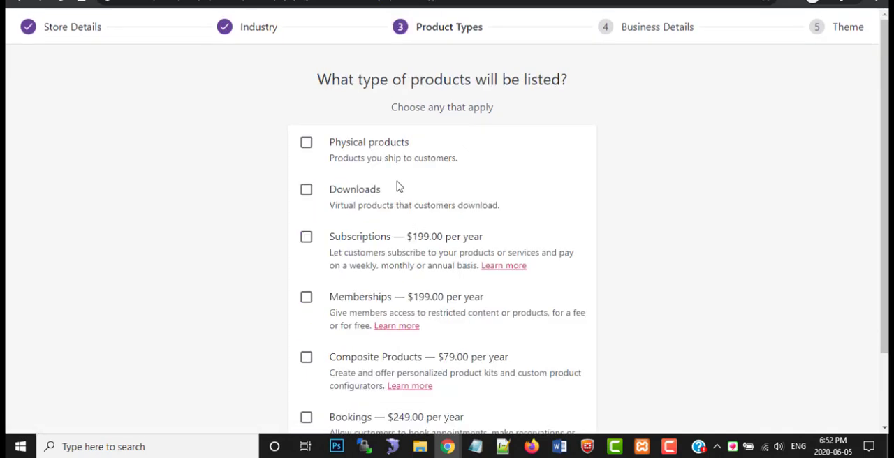
Select all the product types: physical products, downloads, subscriptions, memberships, composite products and bookings, and continue to the business details
left_click(307, 144)
left_click(306, 191)
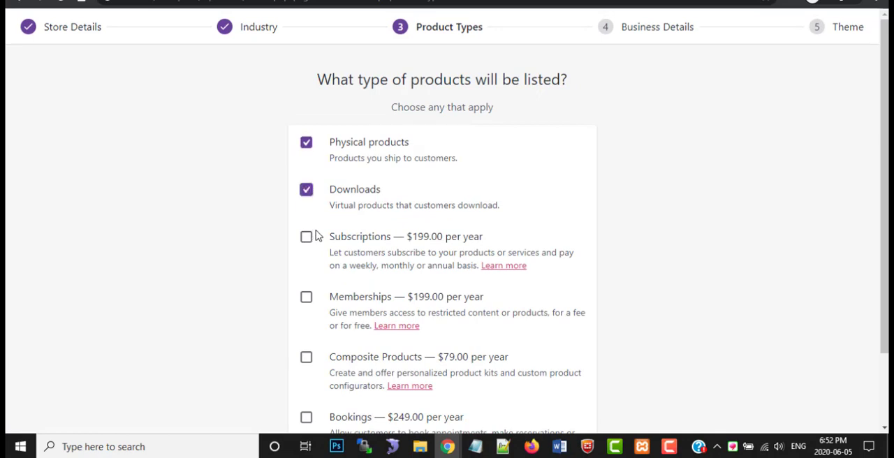
scroll(316, 234, "down", 1)
scroll(316, 234, "down", 1)
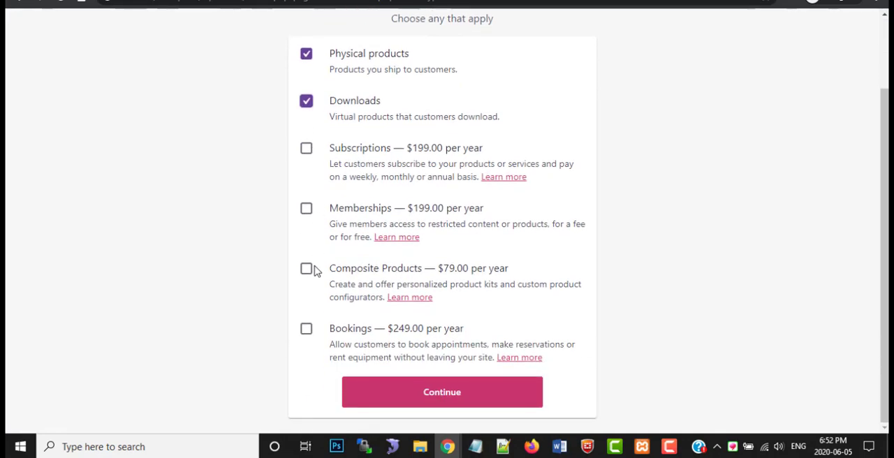
left_click(308, 334)
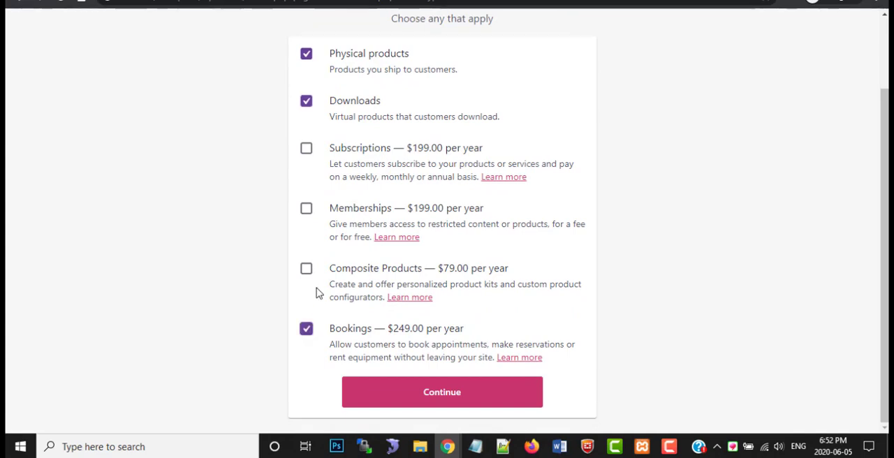
left_click(307, 269)
left_click(307, 209)
left_click(307, 148)
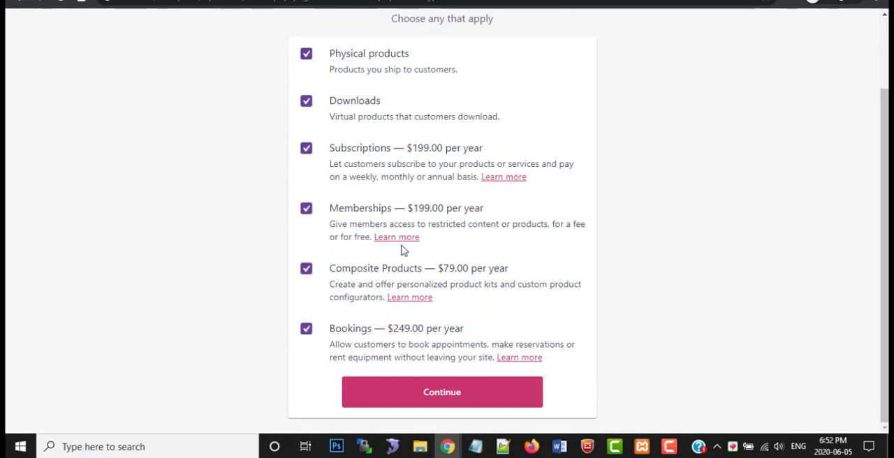
scroll(398, 221, "up", 2)
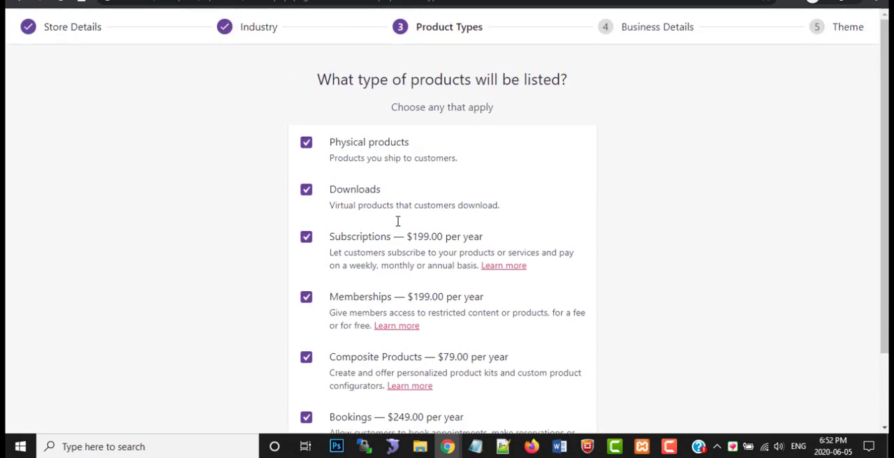
scroll(399, 226, "down", 2)
scroll(399, 225, "up", 2)
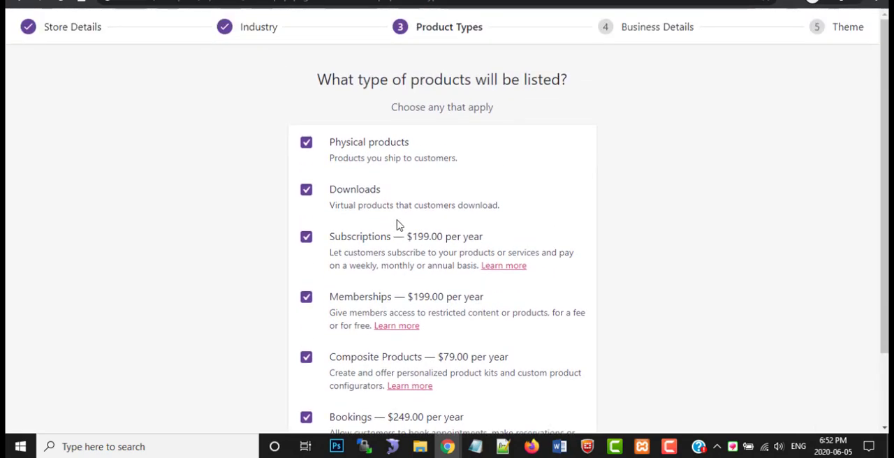
scroll(401, 237, "down", 2)
left_click(479, 402)
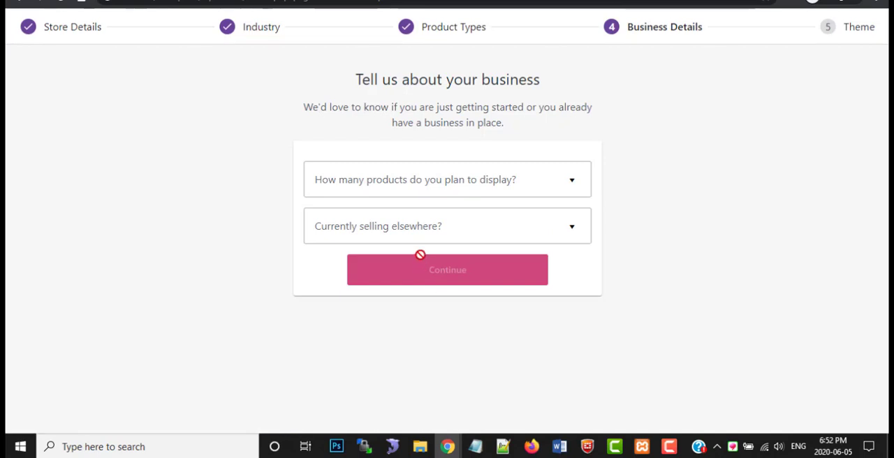
Set the planned number of products to 11 - 100 and answer No to currently selling elsewhere
left_click(430, 188)
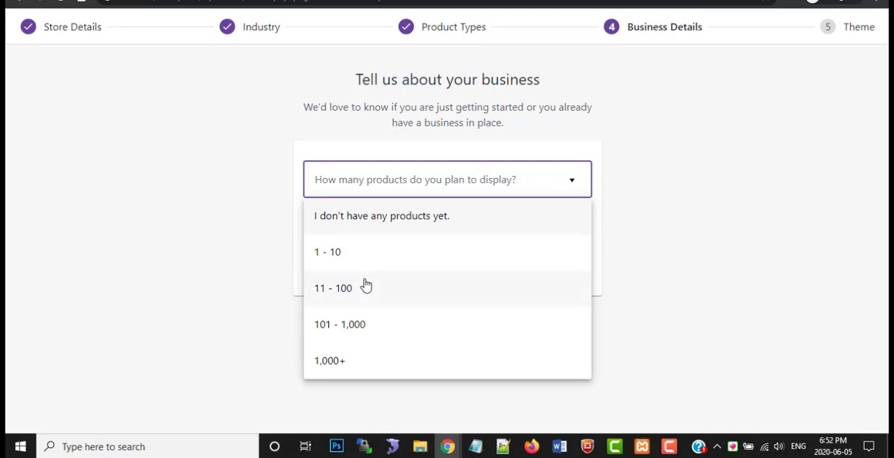
left_click(345, 291)
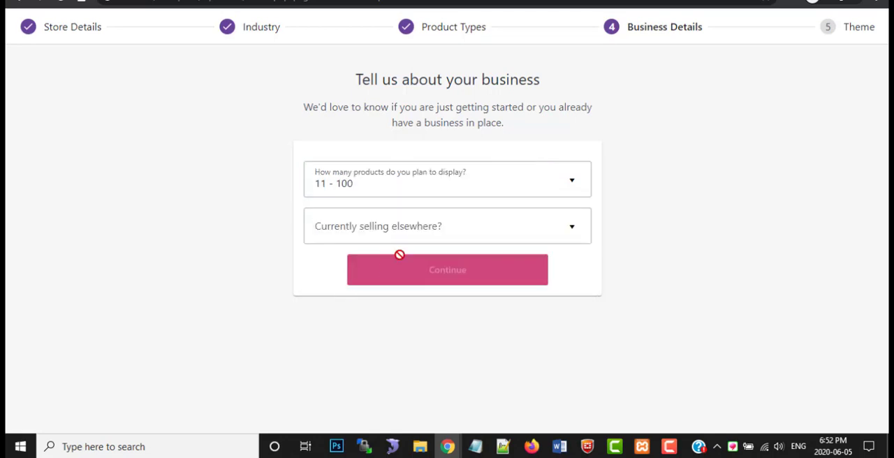
left_click(397, 239)
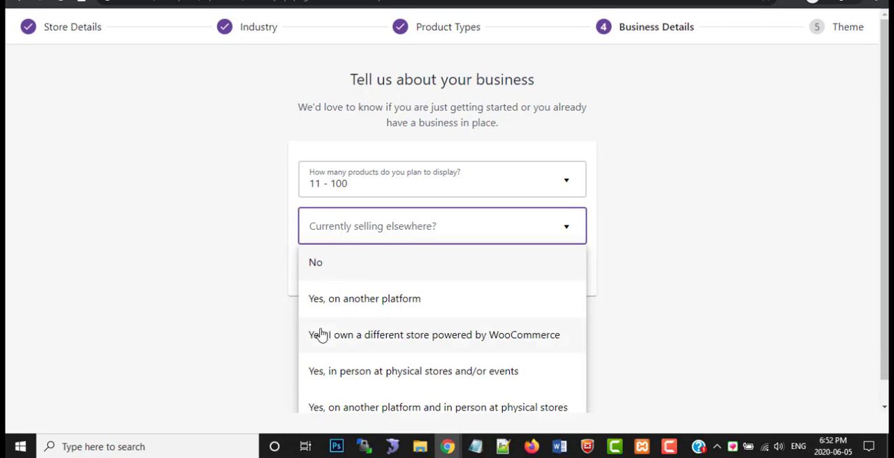
left_click(322, 266)
Turn off the Facebook, Mailchimp and Google Ads extensions and continue to the theme choice
scroll(386, 275, "down", 2)
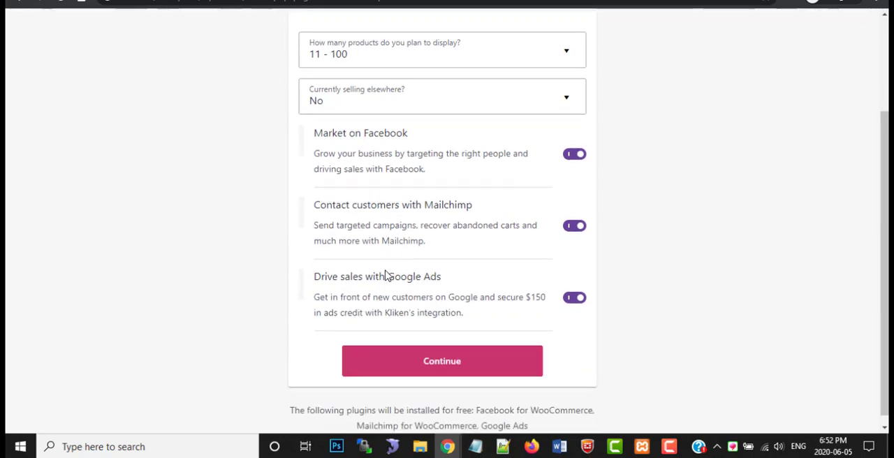
left_click(571, 155)
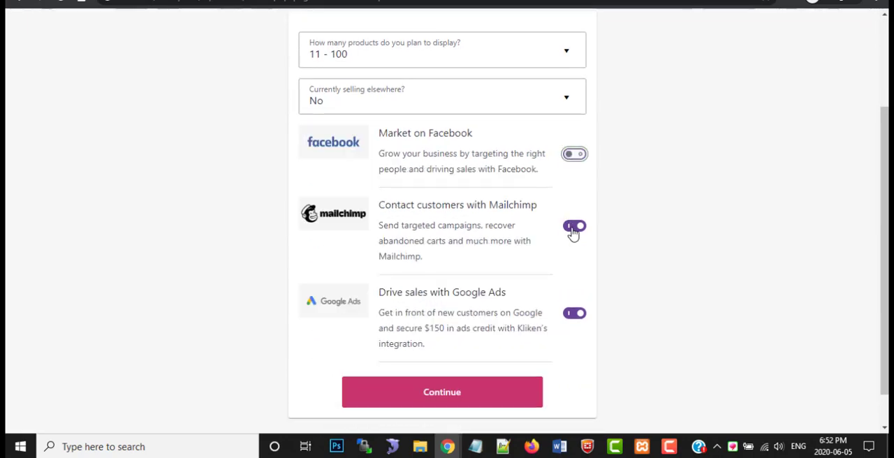
left_click(574, 226)
left_click(573, 313)
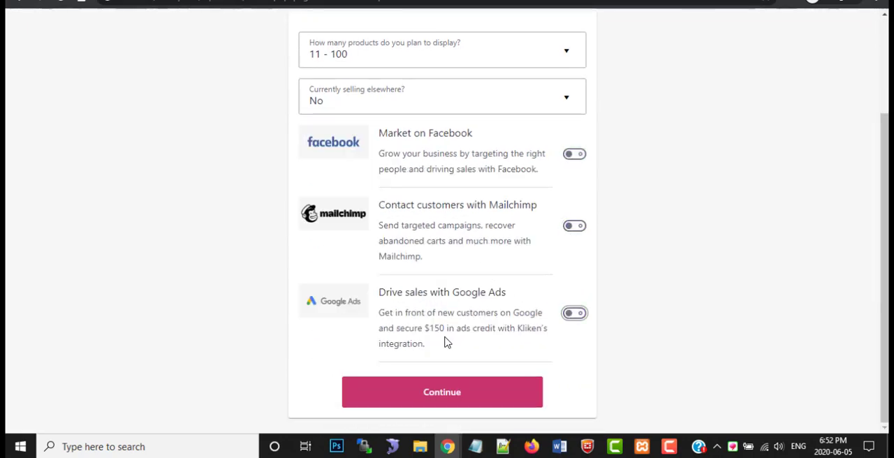
left_click(489, 394)
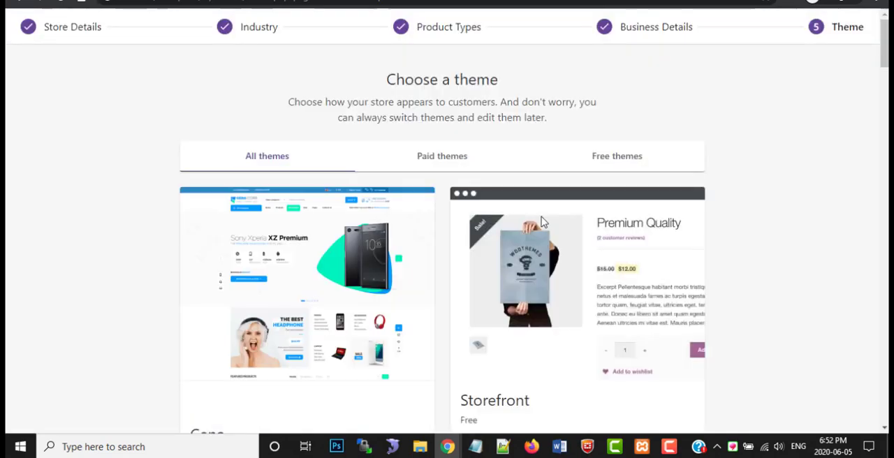
Look through the theme choices and continue the store setup with the currently active Cena theme
scroll(633, 207, "down", 2)
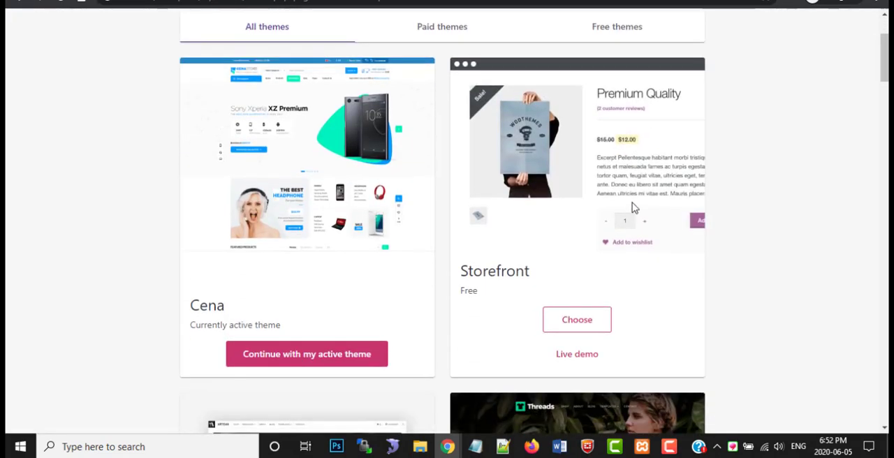
scroll(633, 206, "down", 1)
scroll(583, 196, "up", 2)
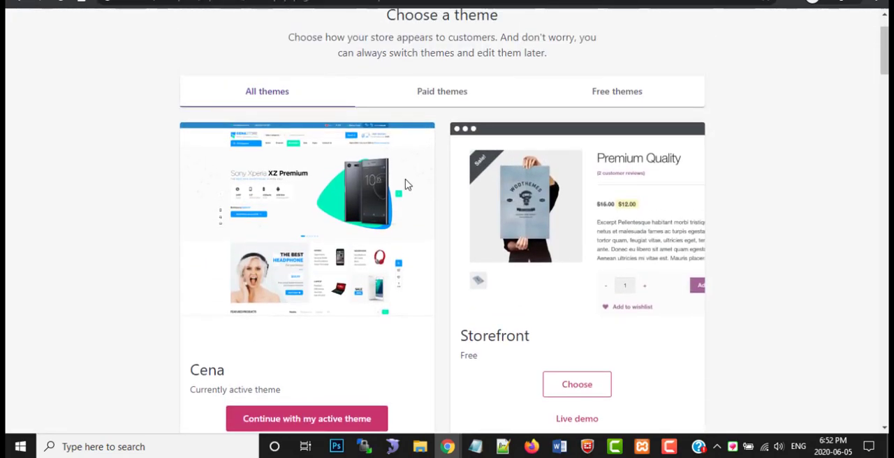
scroll(342, 204, "up", 2)
scroll(342, 203, "down", 2)
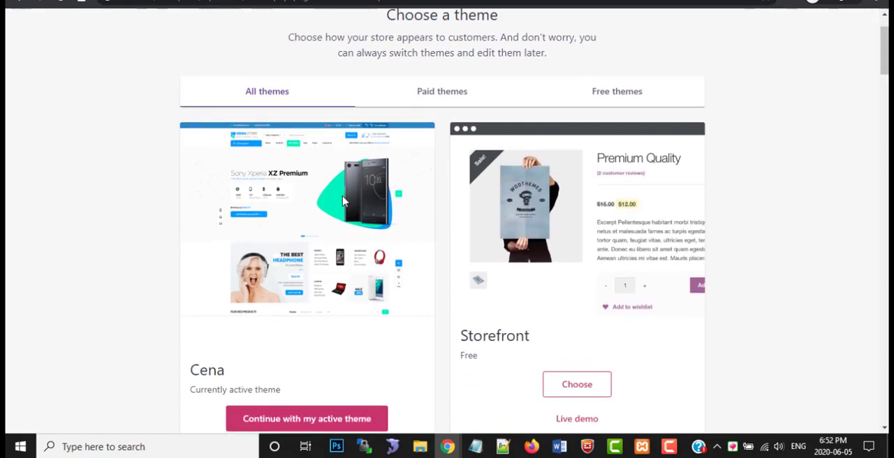
scroll(342, 203, "down", 1)
scroll(342, 201, "down", 1)
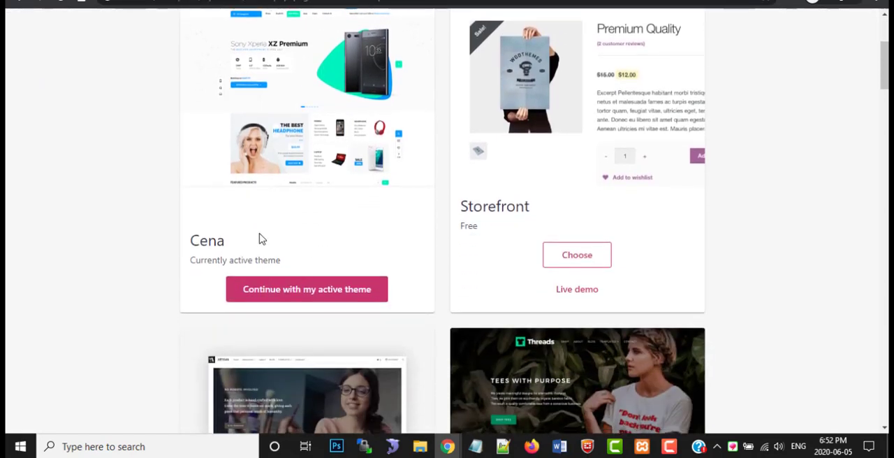
scroll(303, 264, "down", 5)
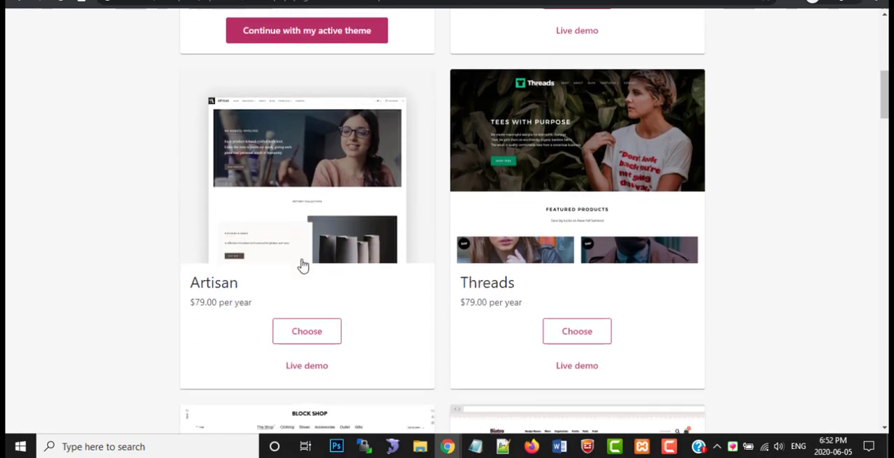
scroll(303, 266, "up", 3)
scroll(303, 266, "up", 4)
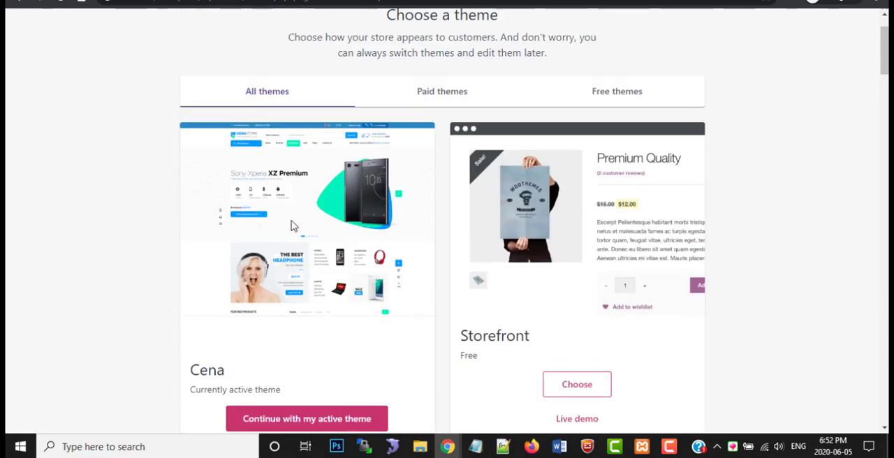
scroll(278, 245, "up", 1)
scroll(285, 249, "down", 2)
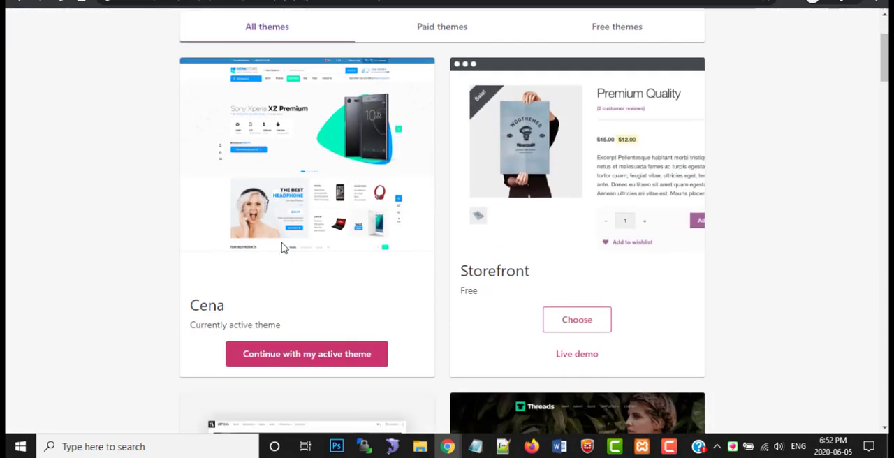
scroll(282, 246, "up", 2)
scroll(284, 244, "down", 2)
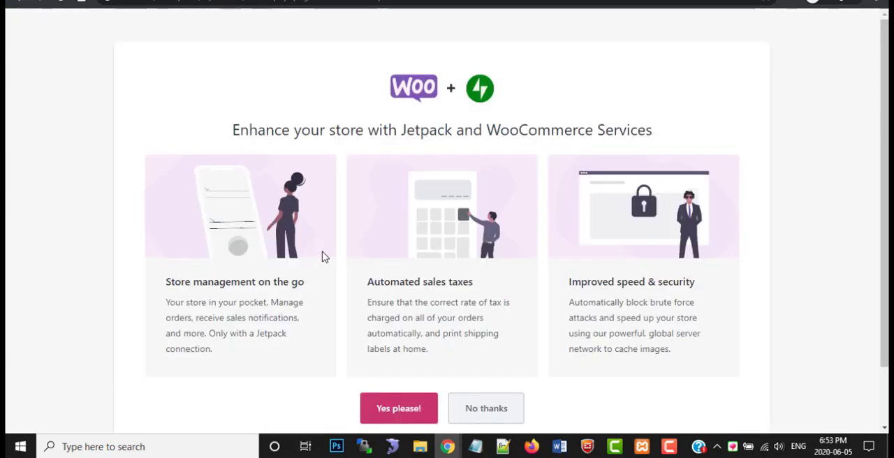
Decline the Jetpack and WooCommerce Services offer and continue past the final setup message to the WooCommerce dashboard
scroll(323, 258, "down", 2)
scroll(324, 259, "up", 2)
scroll(324, 259, "down", 1)
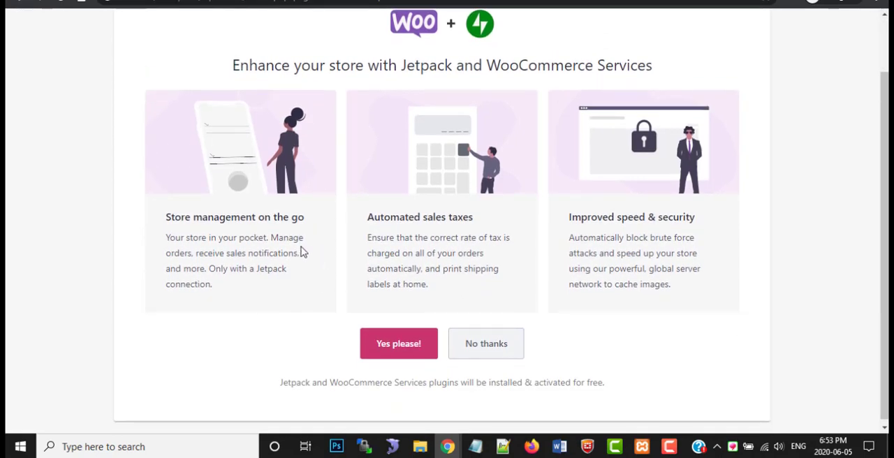
left_click(478, 342)
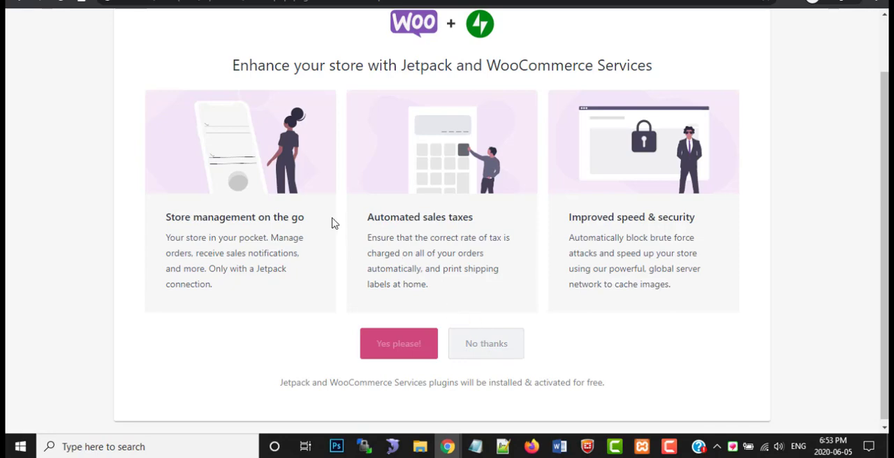
scroll(334, 223, "up", 1)
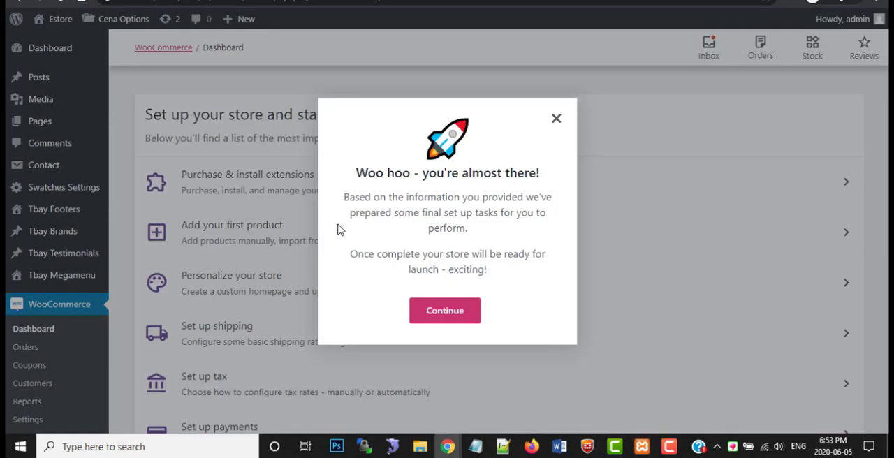
left_click(450, 317)
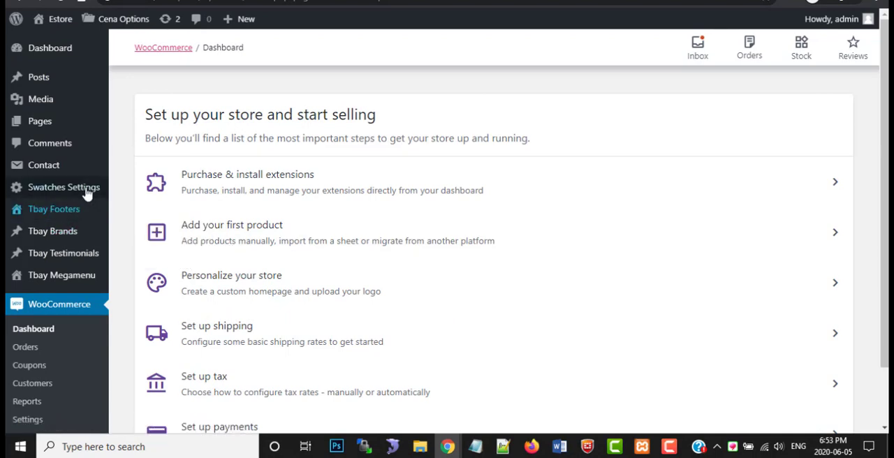
Look over the WooCommerce store setup tasks and open the WordPress dashboard home page
scroll(91, 199, "down", 1)
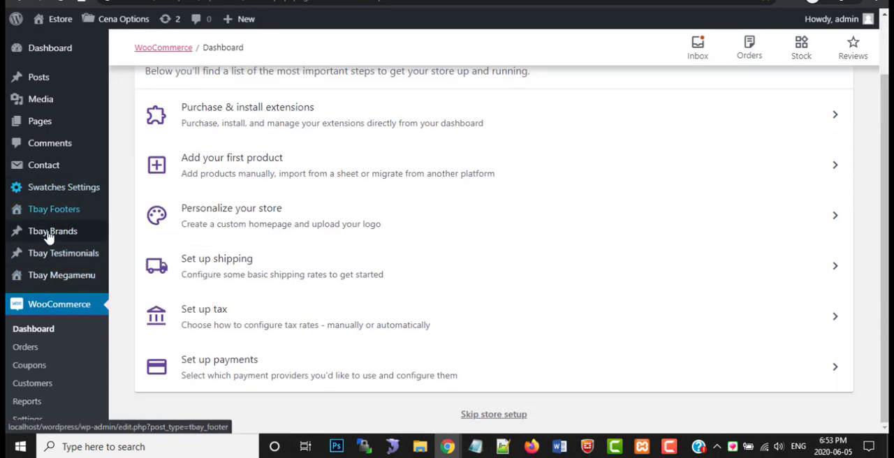
scroll(25, 226, "up", 1)
mouse_move(42, 53)
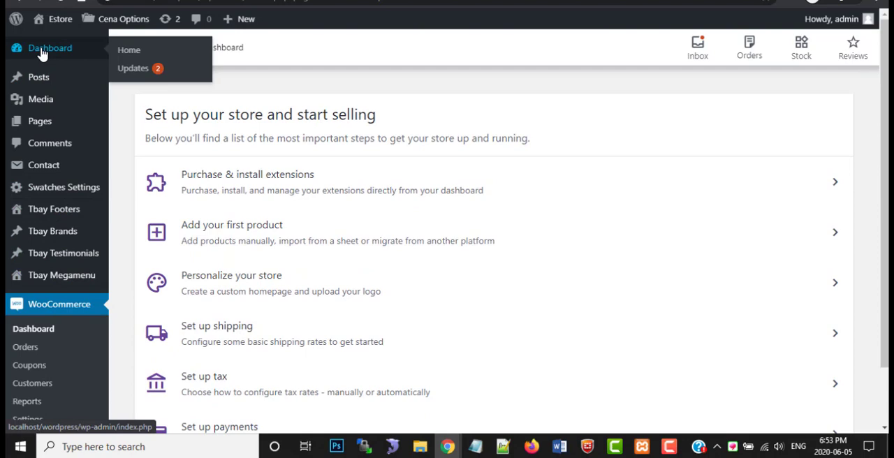
left_click(131, 56)
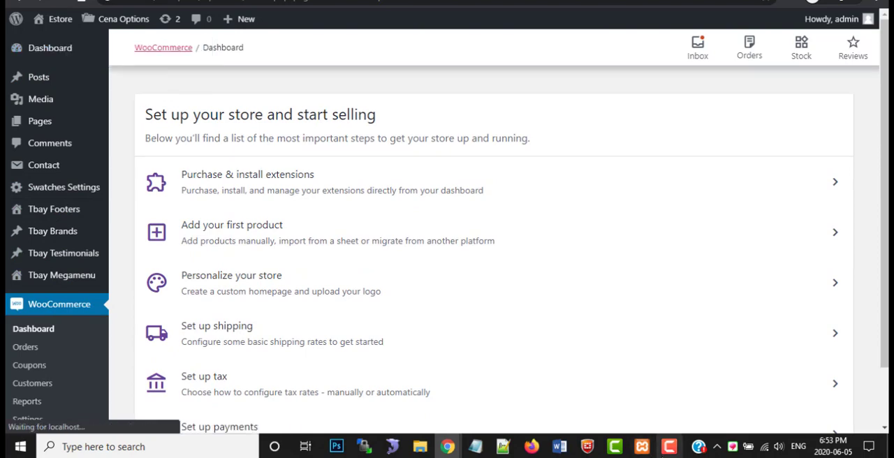
left_click(641, 446)
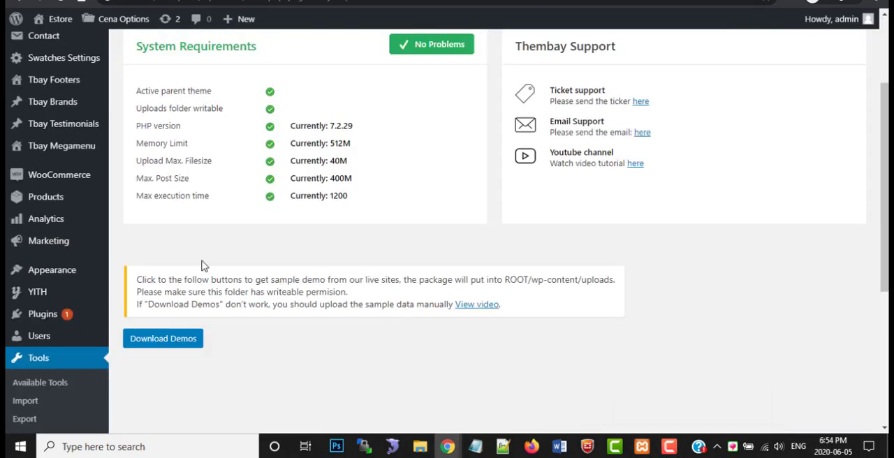
Download the theme's sample demos from the Tbay Demo Import page
scroll(197, 280, "up", 2)
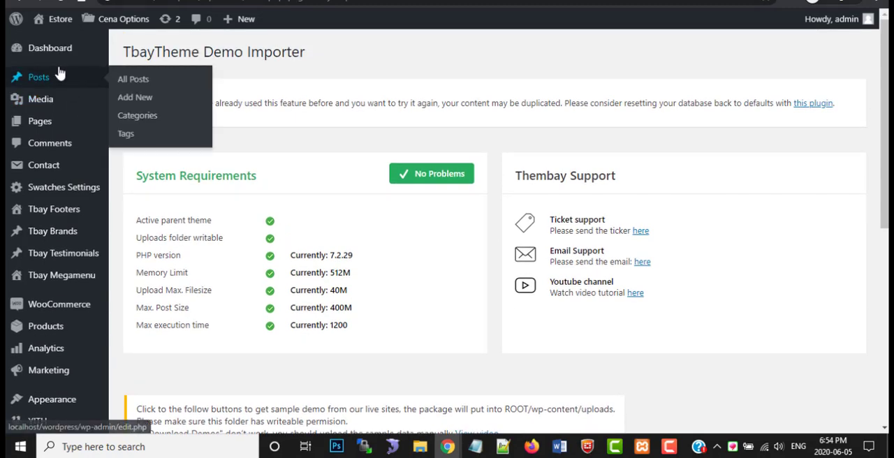
scroll(58, 77, "down", 3)
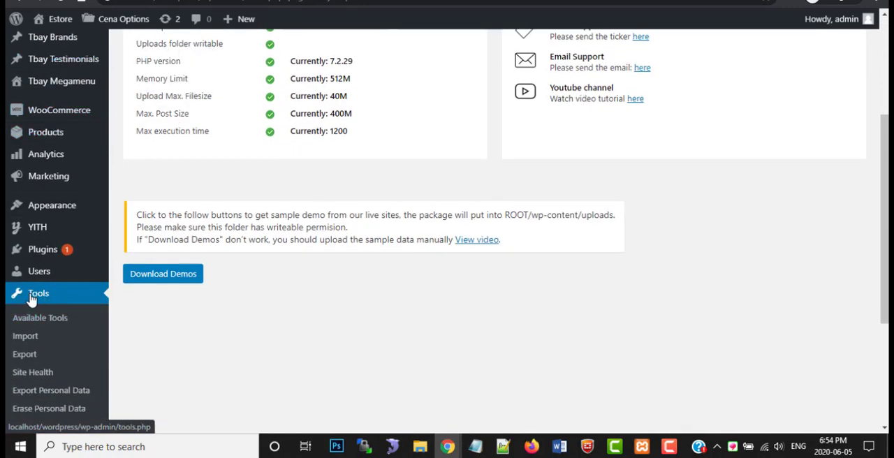
scroll(32, 321, "down", 1)
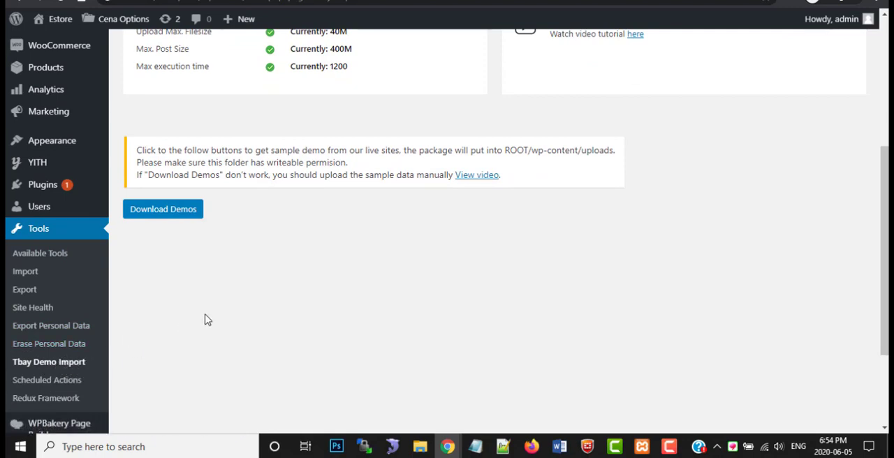
scroll(215, 320, "up", 1)
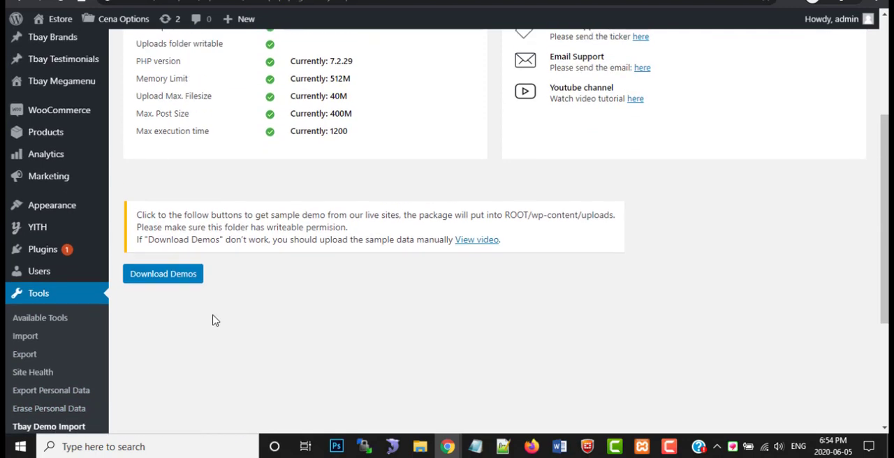
scroll(215, 320, "up", 1)
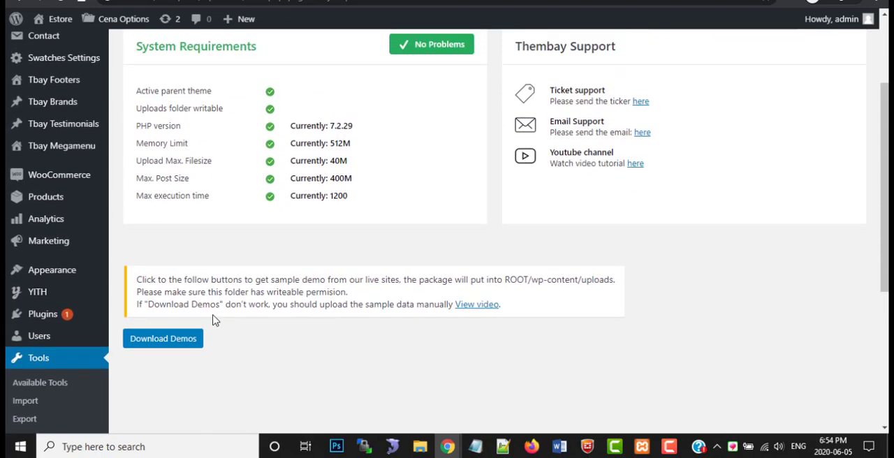
left_click(172, 341)
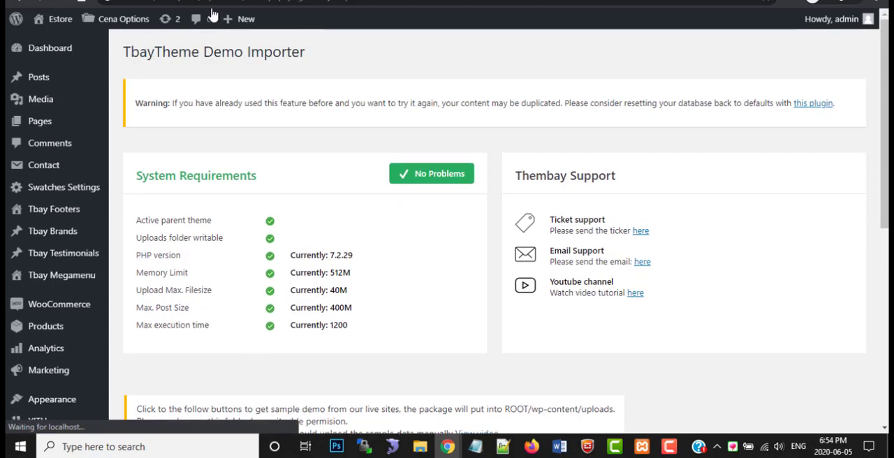
mouse_move(246, 19)
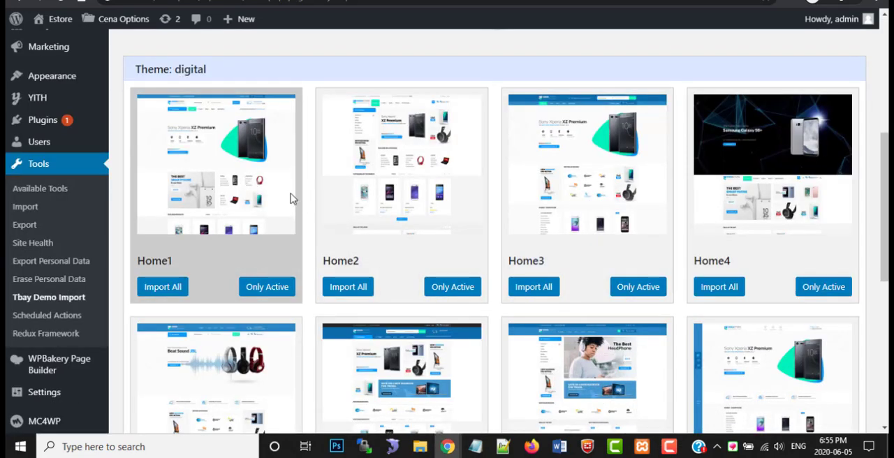
Import all data of the digital skin with Home1 as the default home page and close the import report
scroll(234, 210, "down", 1)
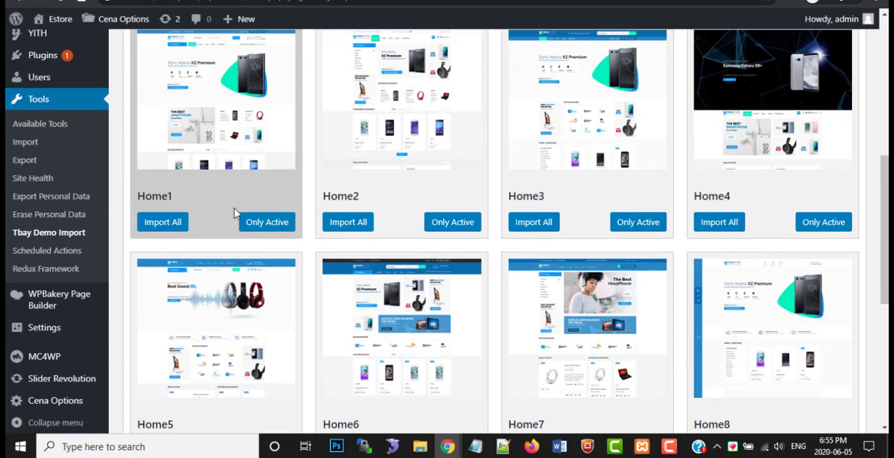
scroll(235, 213, "down", 2)
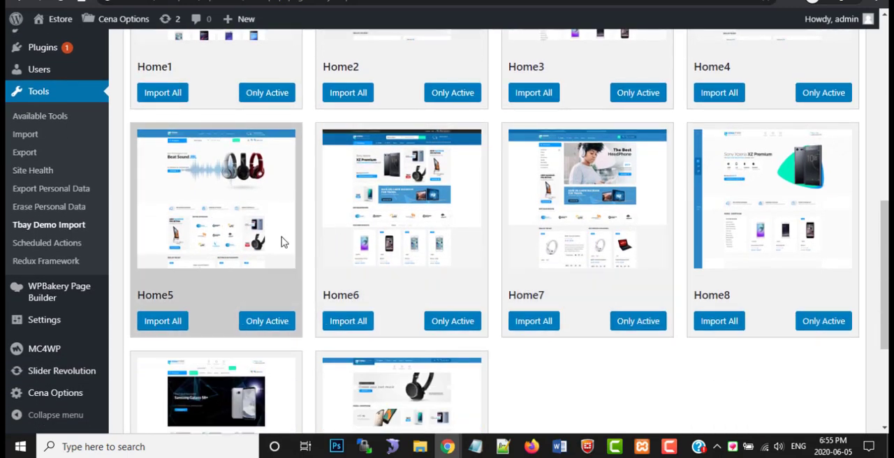
scroll(356, 245, "down", 1)
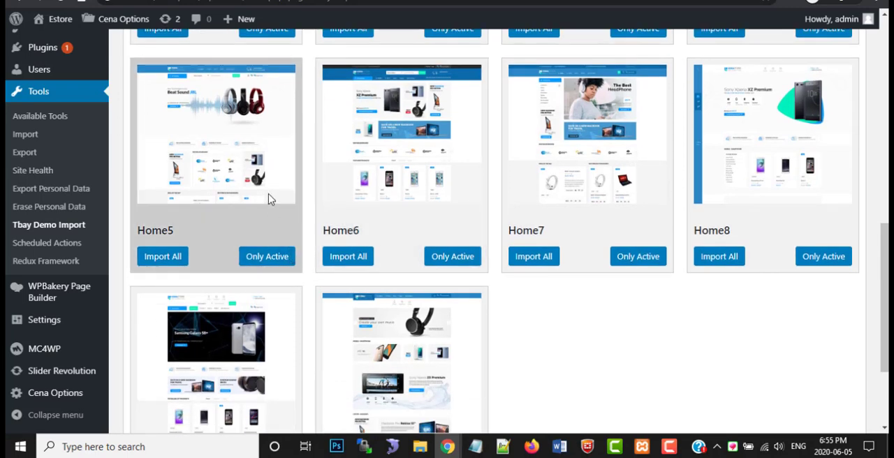
scroll(267, 207, "up", 4)
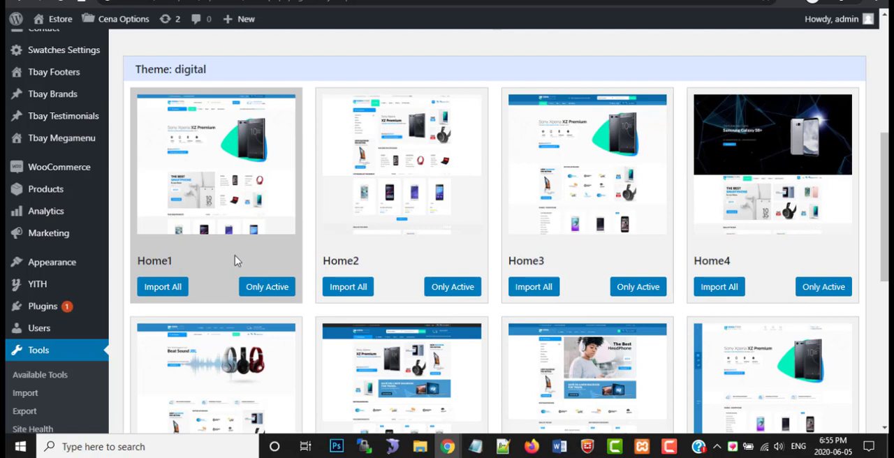
left_click(162, 290)
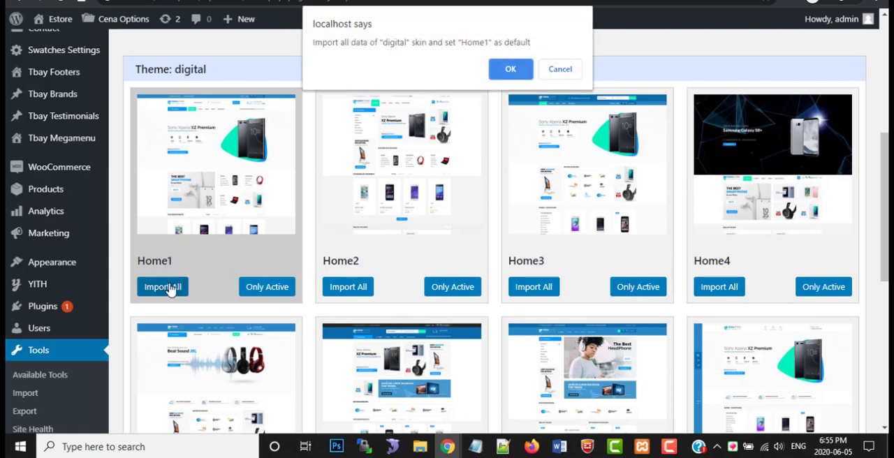
left_click(501, 72)
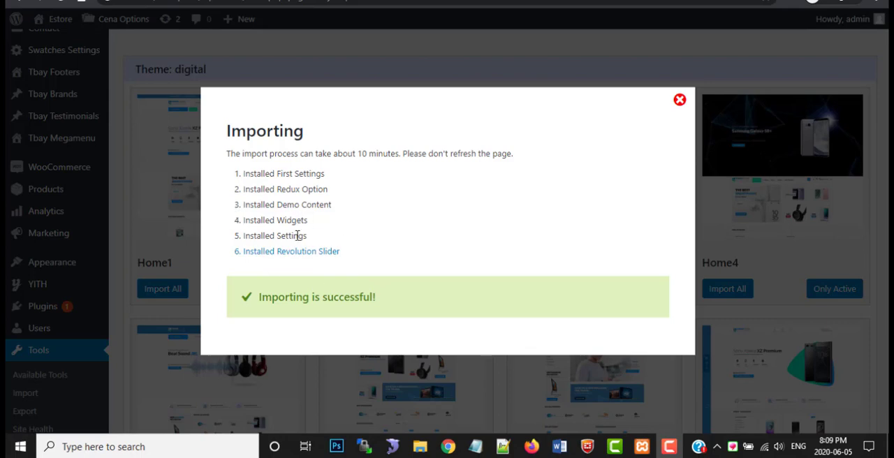
left_click(676, 105)
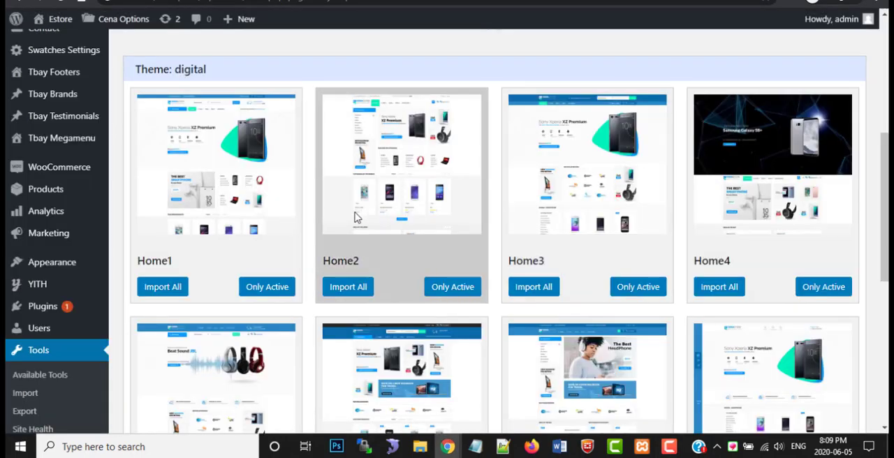
Examine the demo importer's system requirements, the digital home layouts and the admin menu entries
scroll(245, 236, "up", 3)
scroll(246, 242, "up", 1)
scroll(335, 293, "down", 3)
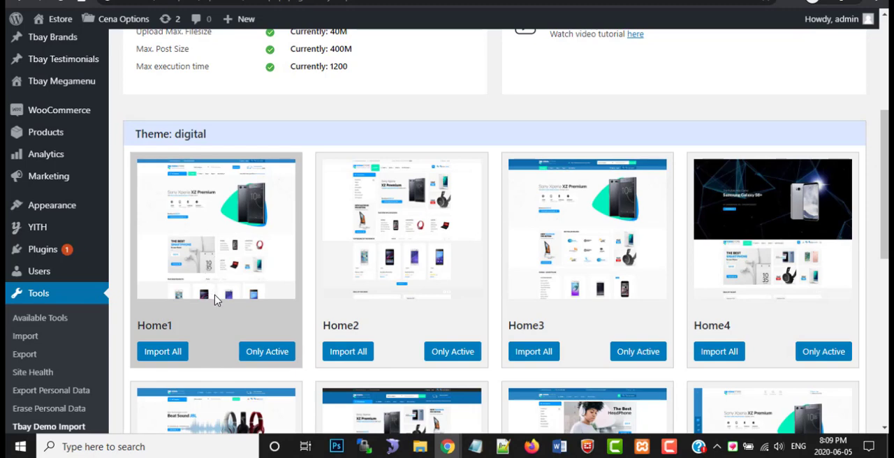
scroll(217, 299, "up", 4)
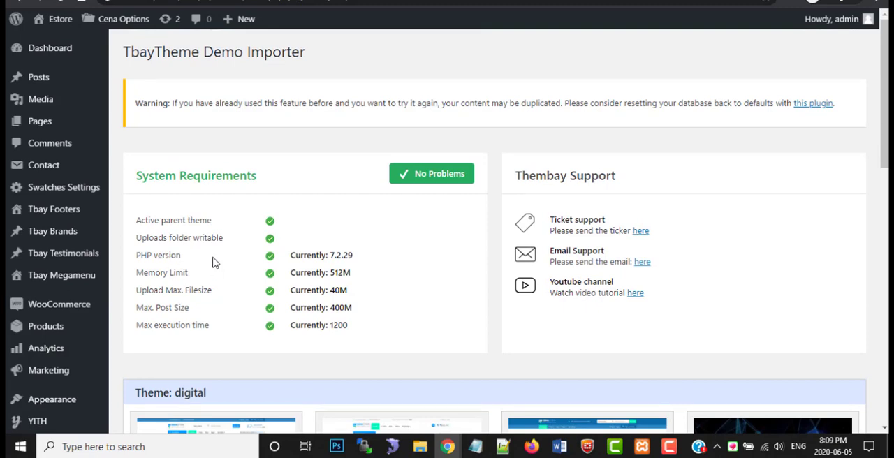
scroll(142, 263, "down", 3)
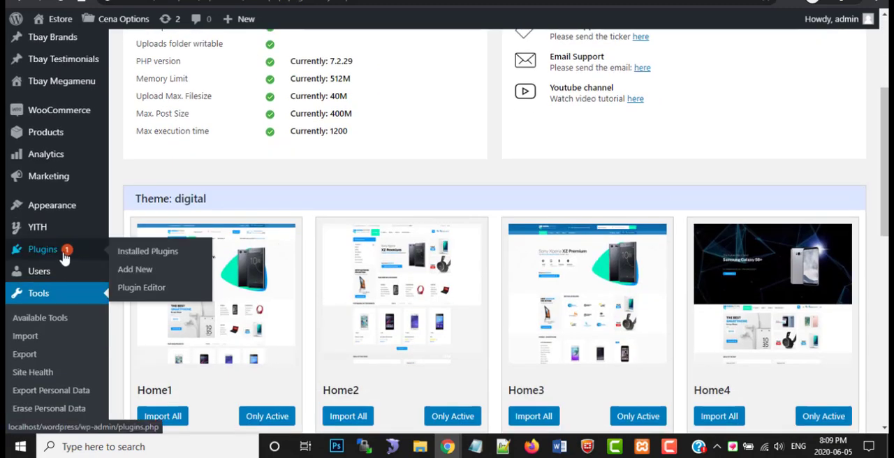
scroll(77, 245, "up", 3)
mouse_move(74, 209)
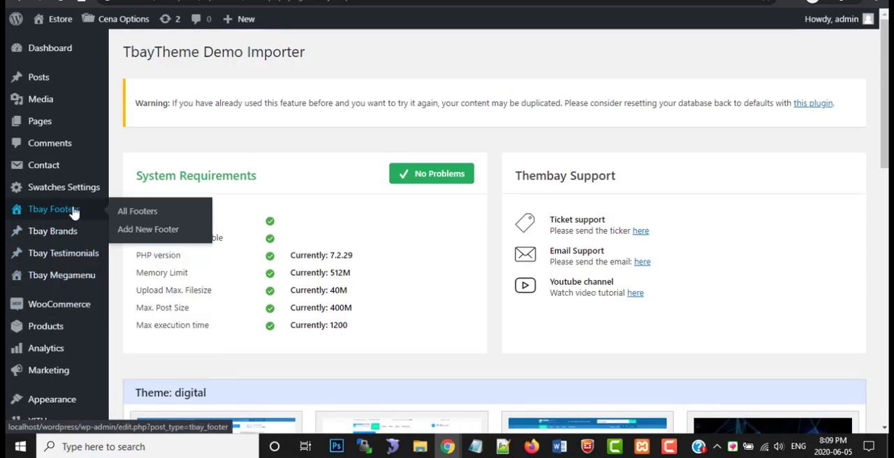
scroll(64, 231, "down", 5)
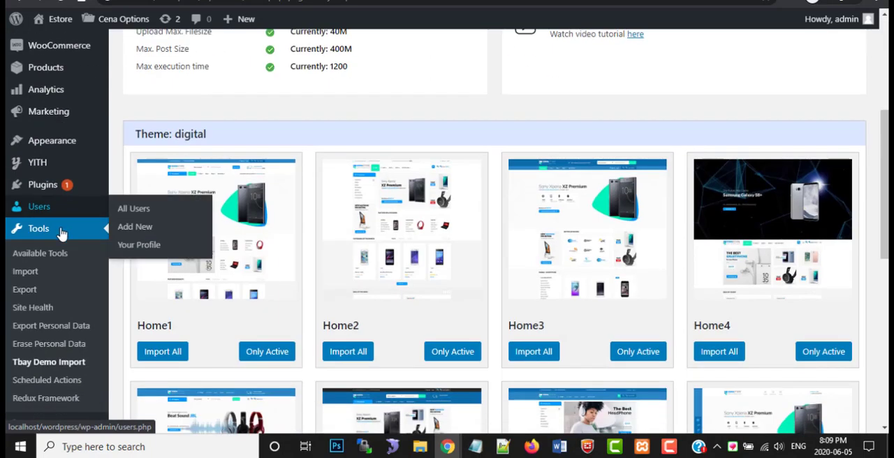
Leave the demo importer and open the WordPress dashboard home page
scroll(63, 286, "down", 3)
scroll(68, 208, "up", 8)
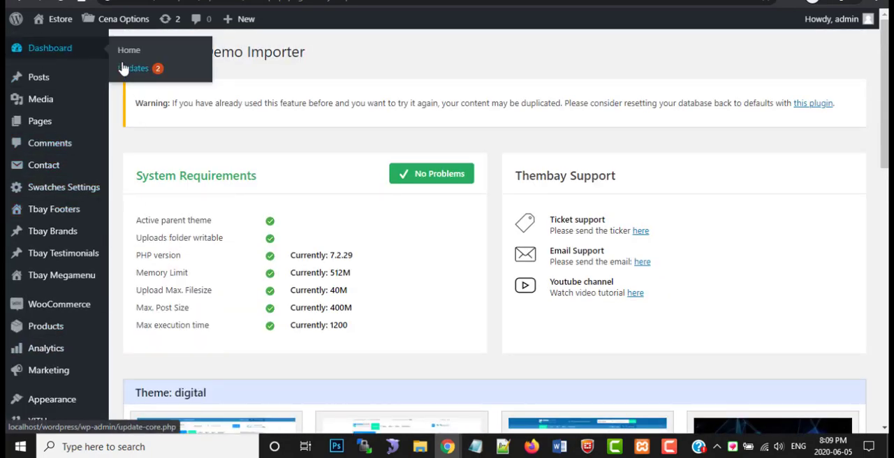
left_click(138, 53)
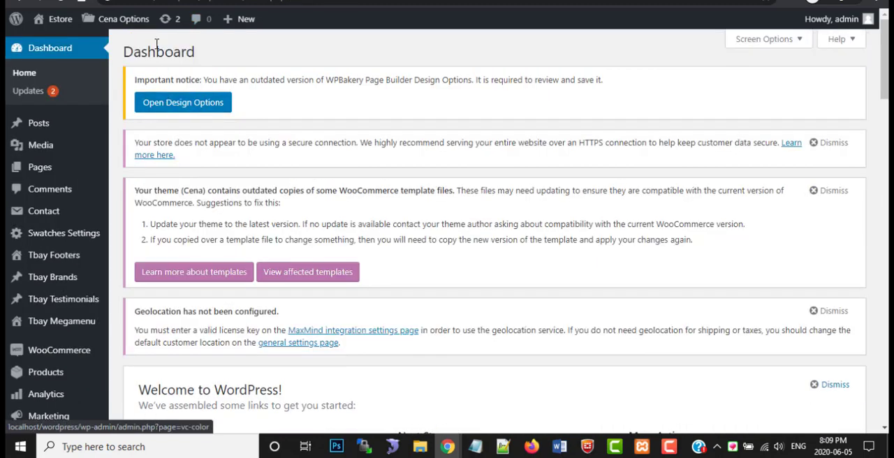
mouse_move(150, 26)
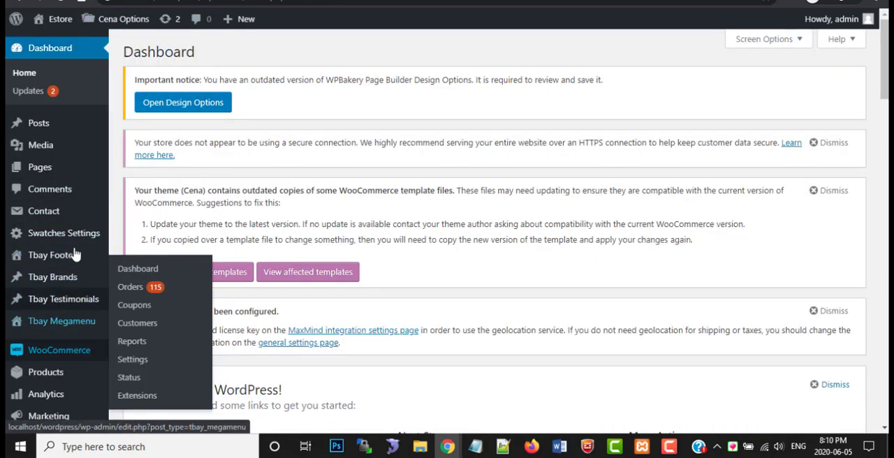
Open the theme's navigation menu editor and load Main Menu (Primary Menu, Mobile Menu) for editing
scroll(60, 230, "down", 2)
mouse_move(68, 322)
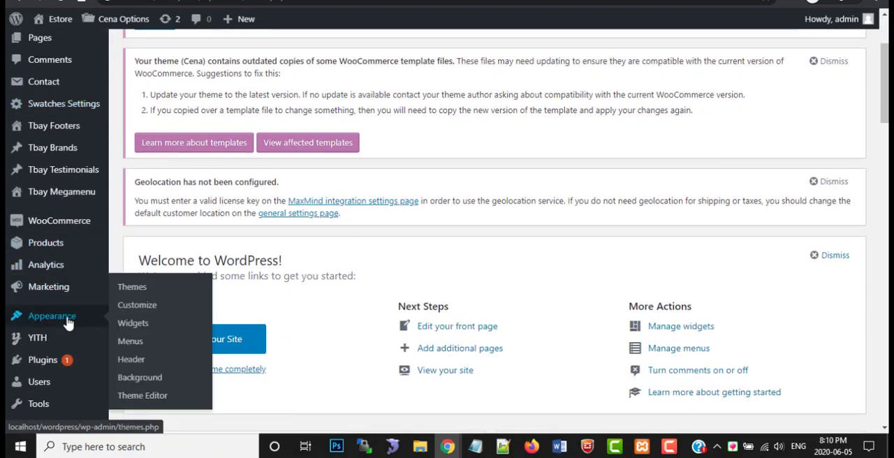
left_click(130, 341)
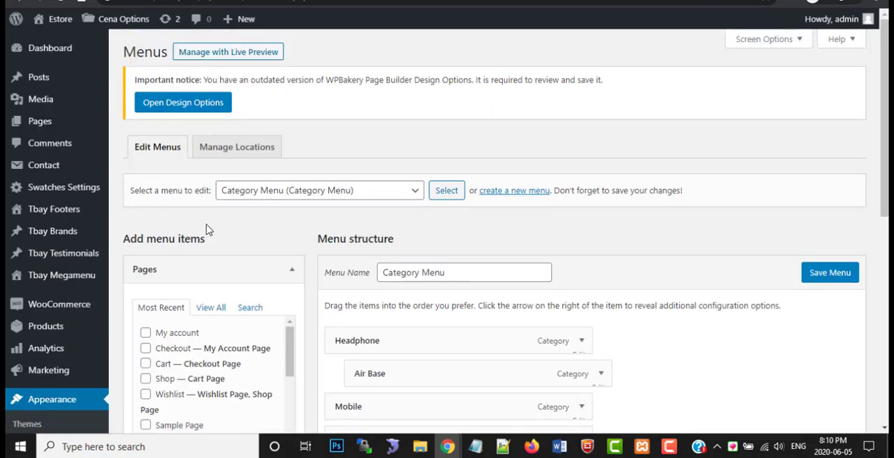
left_click(318, 197)
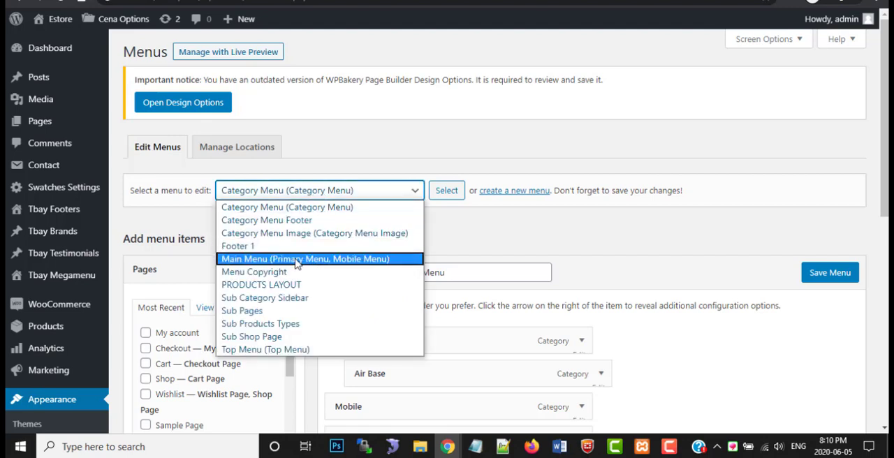
left_click(296, 260)
left_click(437, 196)
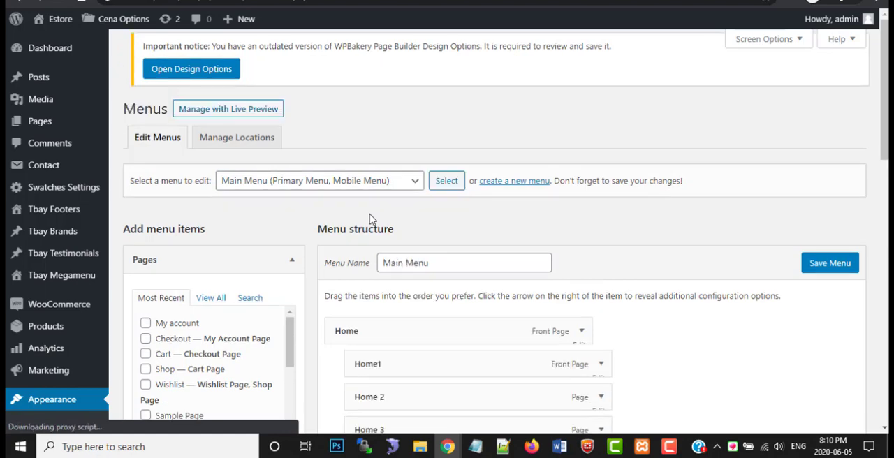
Review the Main Menu structure and remove its top-level Home item
scroll(370, 219, "down", 2)
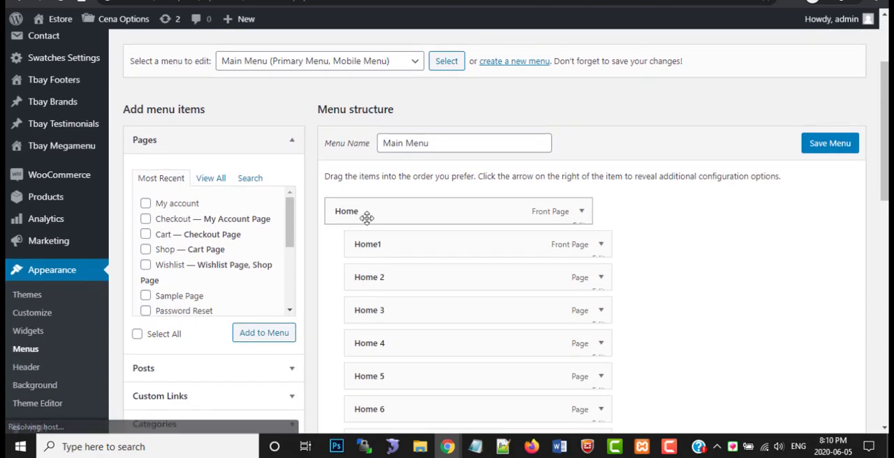
scroll(524, 218, "down", 3)
scroll(523, 221, "down", 3)
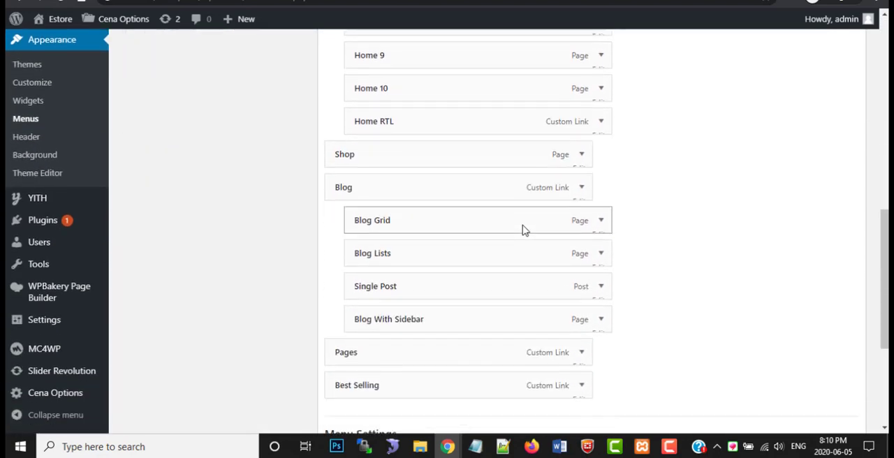
scroll(522, 224, "up", 3)
scroll(522, 224, "up", 1)
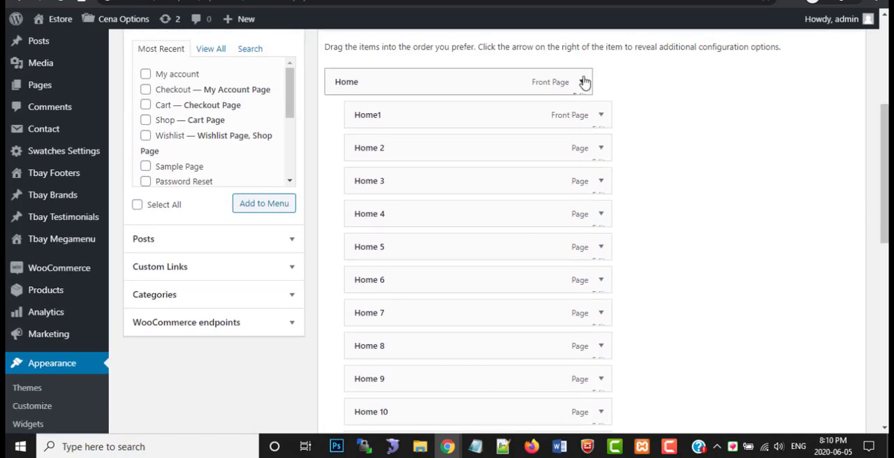
left_click(581, 84)
scroll(501, 257, "down", 4)
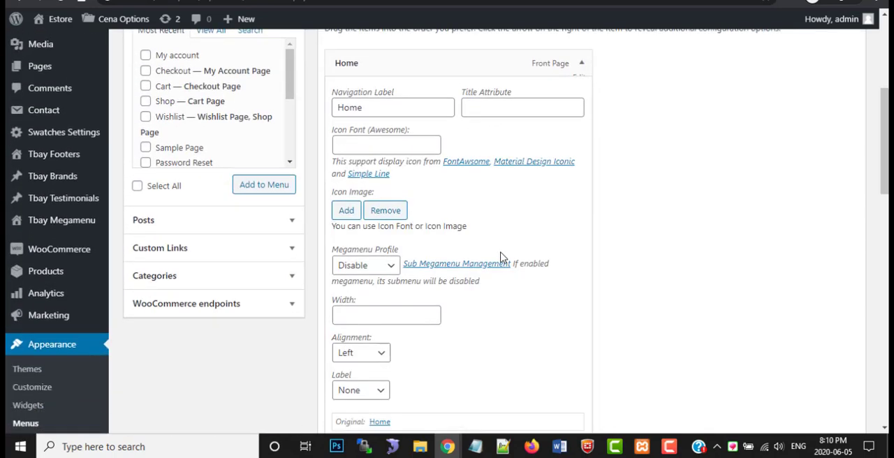
left_click(345, 207)
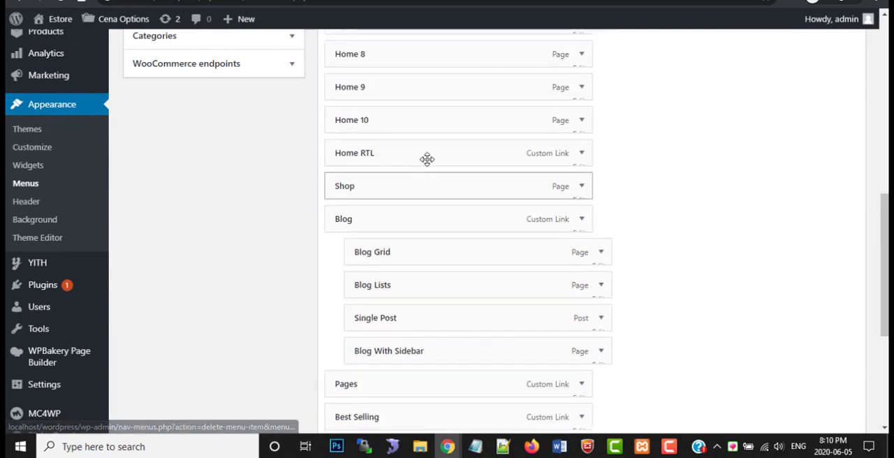
Remove the Home1 and Home 2 items from Main Menu
scroll(489, 144, "up", 3)
scroll(567, 54, "up", 2)
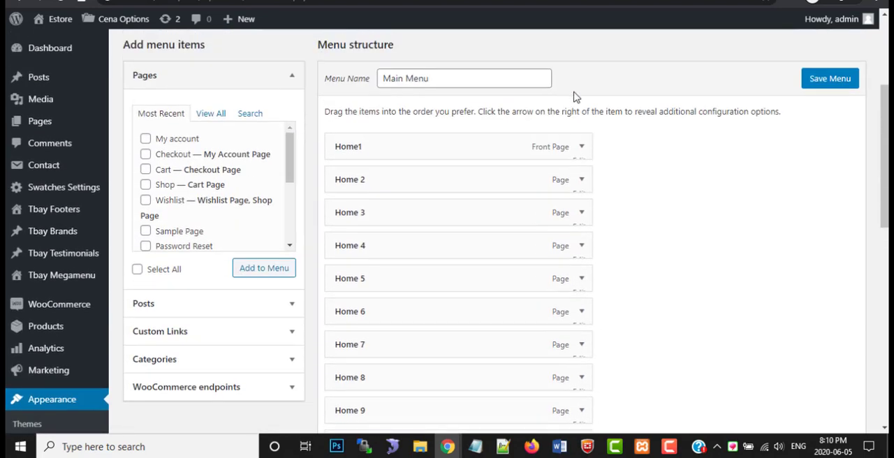
left_click(578, 145)
left_click(347, 285)
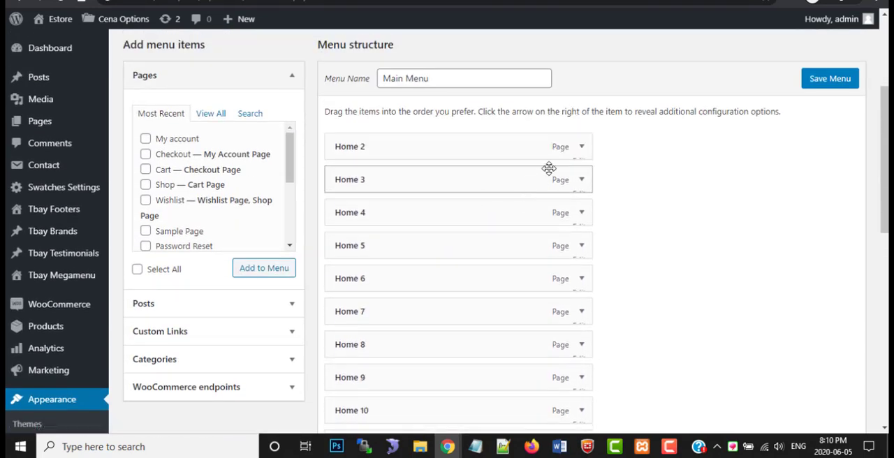
left_click(581, 146)
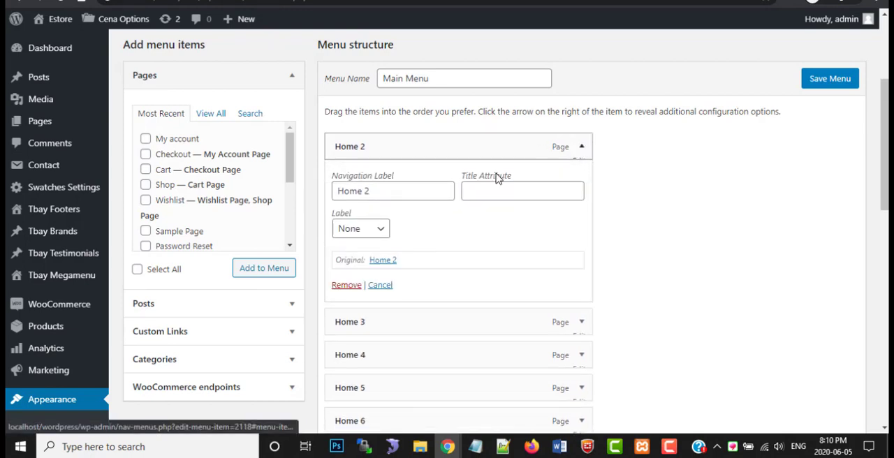
left_click(346, 286)
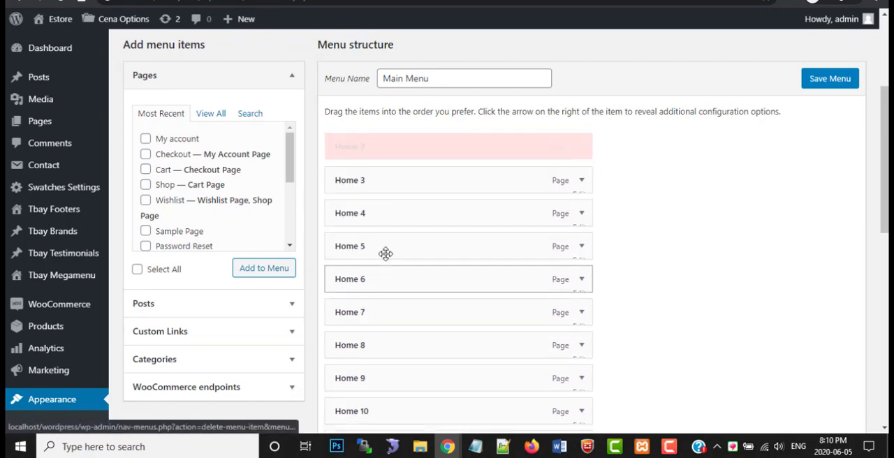
Remove the Home 3, Home 4 and Home 5 items from Main Menu
left_click(581, 147)
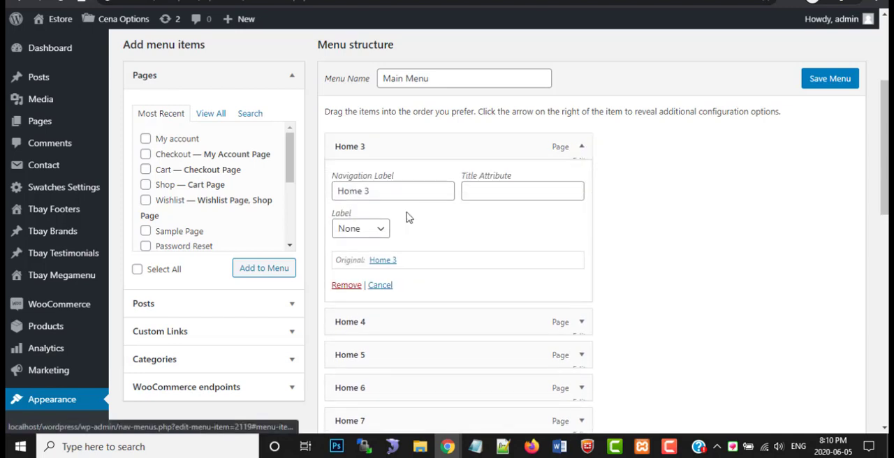
left_click(353, 286)
left_click(580, 147)
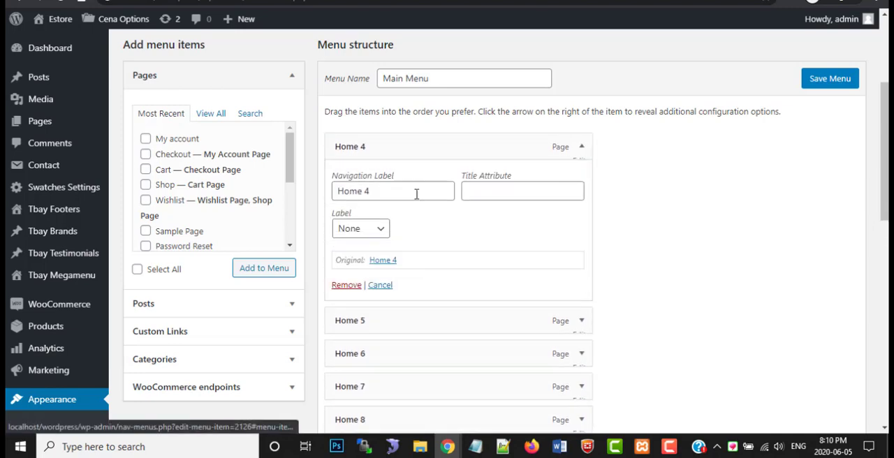
left_click(346, 285)
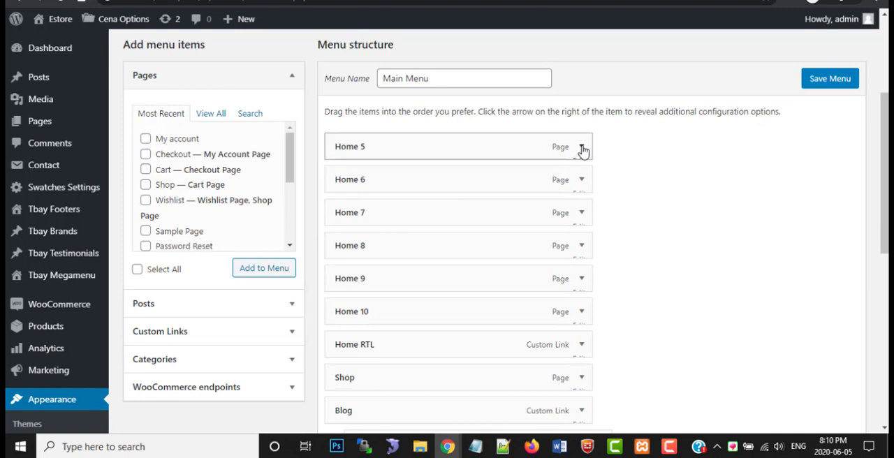
left_click(580, 147)
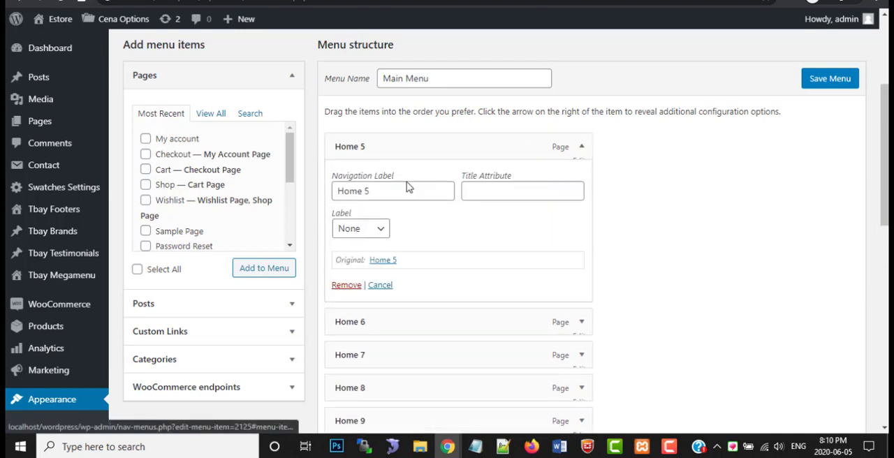
left_click(347, 286)
Remove the Home 6, Home 7 and Home 8 items from Main Menu
left_click(580, 147)
left_click(346, 286)
left_click(582, 147)
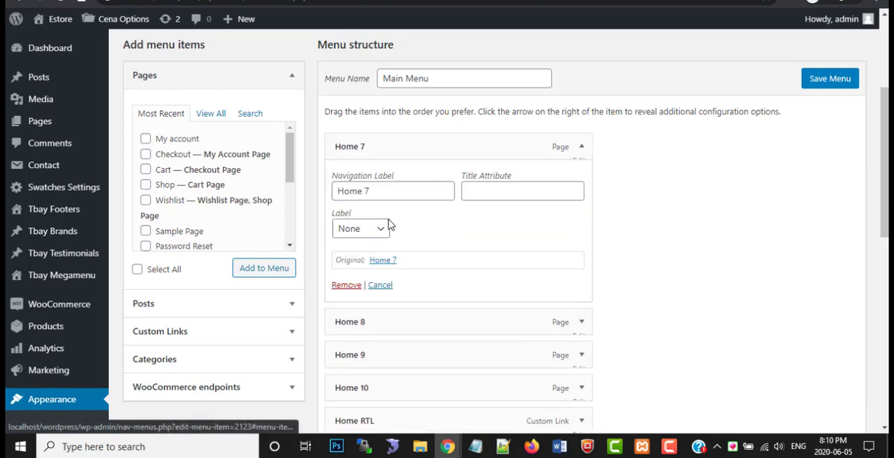
left_click(345, 286)
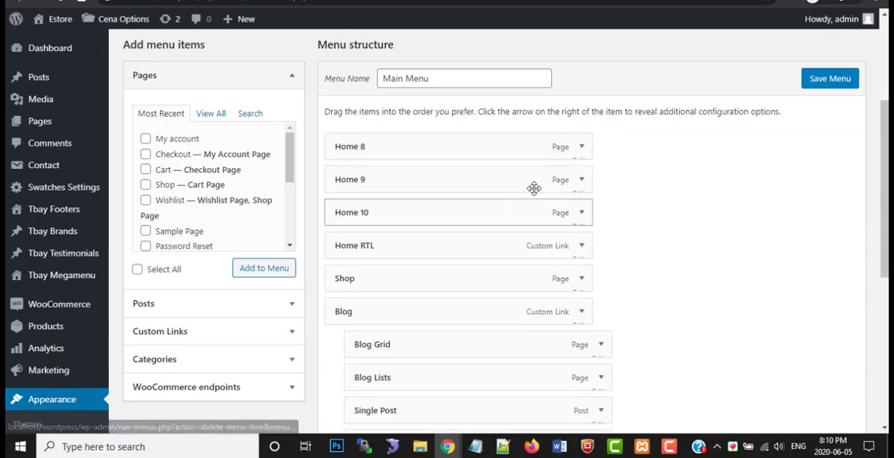
left_click(581, 147)
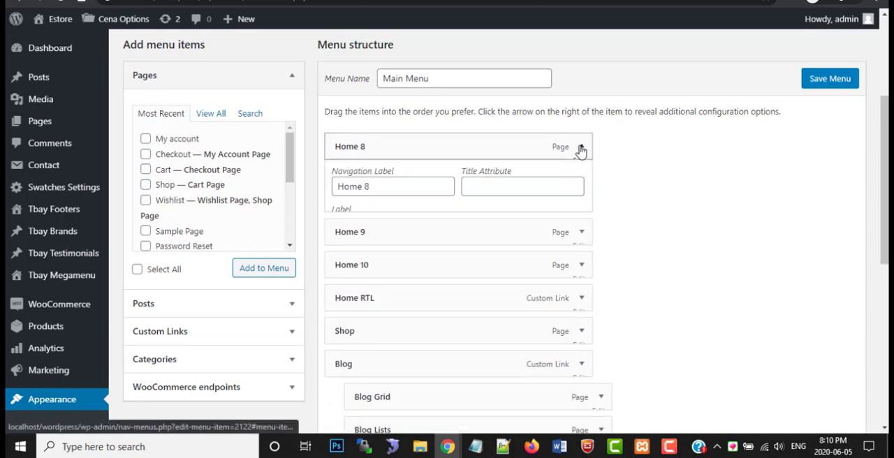
left_click(347, 285)
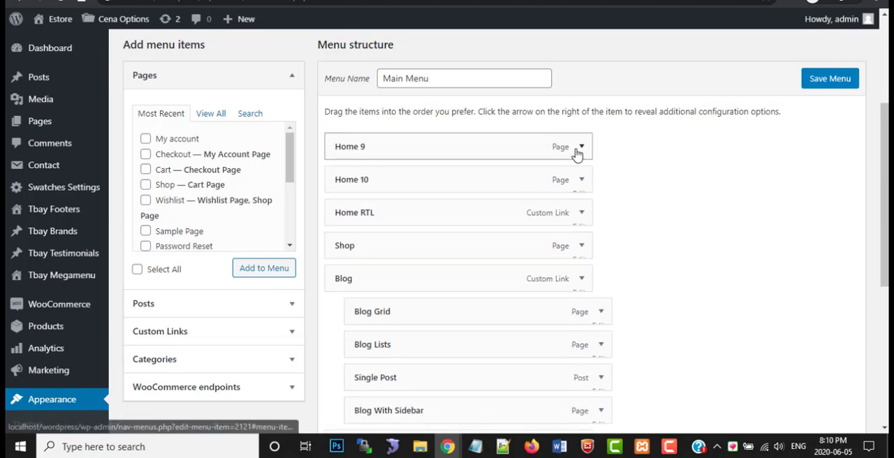
Remove the Home 9, Home 10 and Home RTL items from Main Menu
left_click(581, 147)
left_click(346, 285)
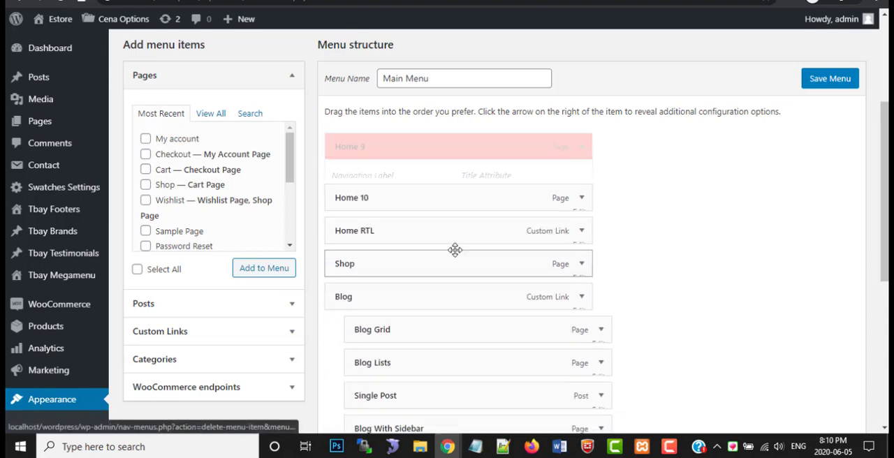
left_click(581, 147)
left_click(347, 285)
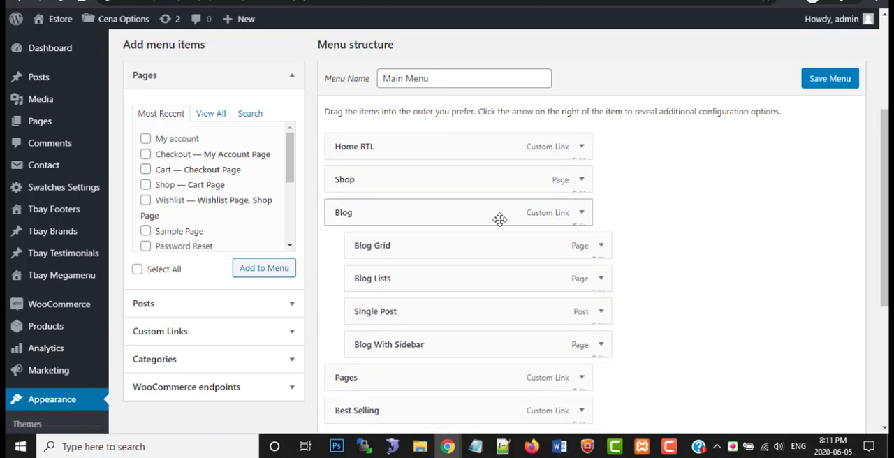
left_click(581, 147)
left_click(347, 296)
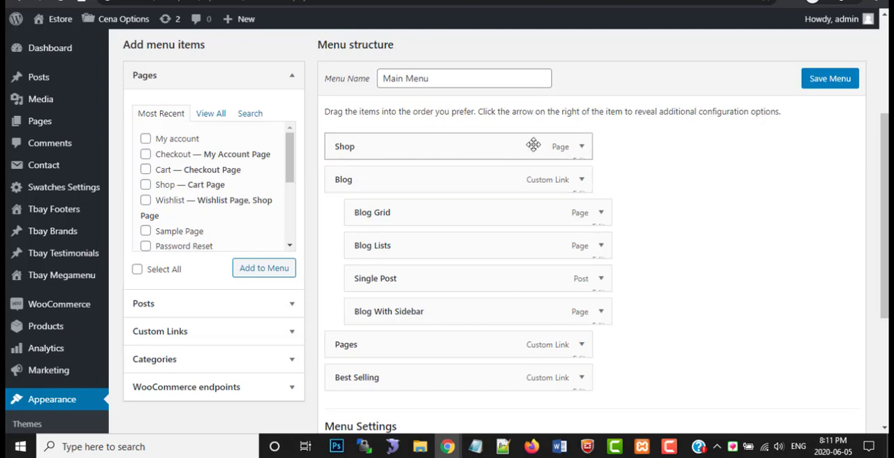
Check the Shop item's alignment and label options, then save Main Menu
left_click(587, 152)
scroll(429, 267, "down", 3)
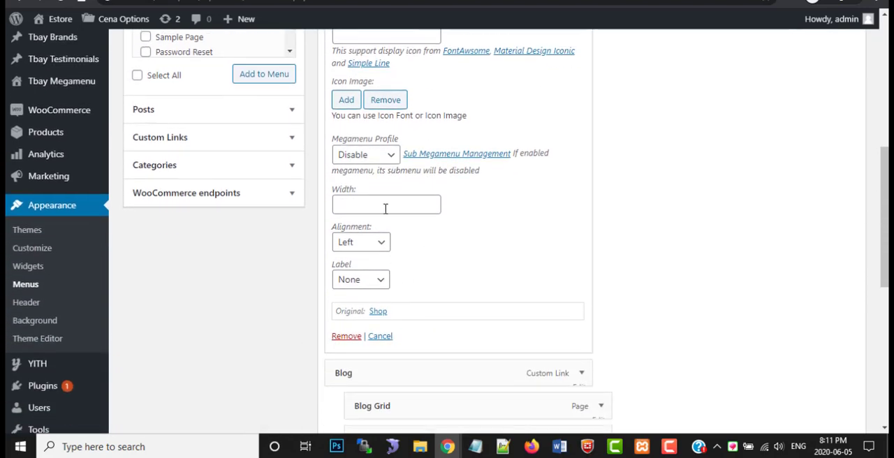
left_click(371, 243)
left_click(368, 287)
scroll(704, 263, "down", 6)
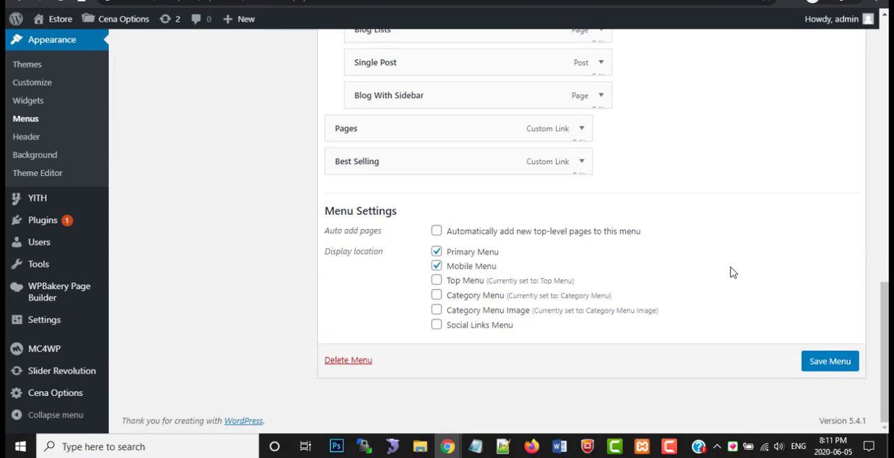
left_click(832, 358)
scroll(273, 209, "up", 10)
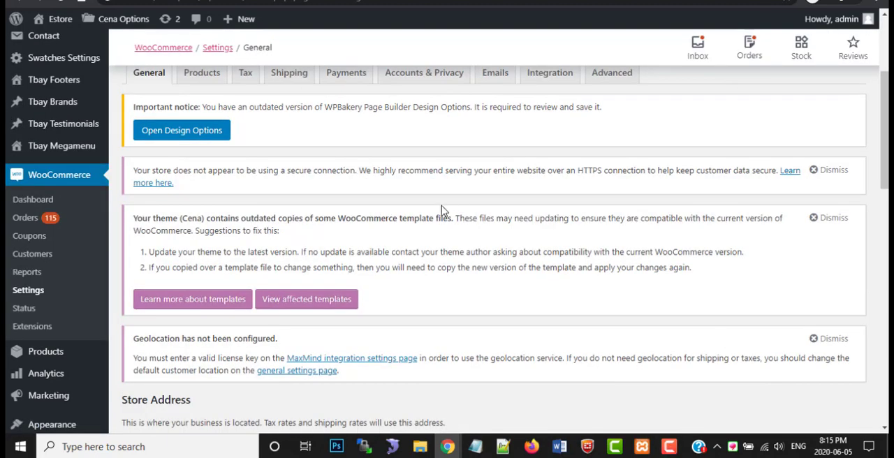
Dismiss the secure-connection notice in the WooCommerce General settings and go to the Store Address fields
scroll(304, 206, "up", 5)
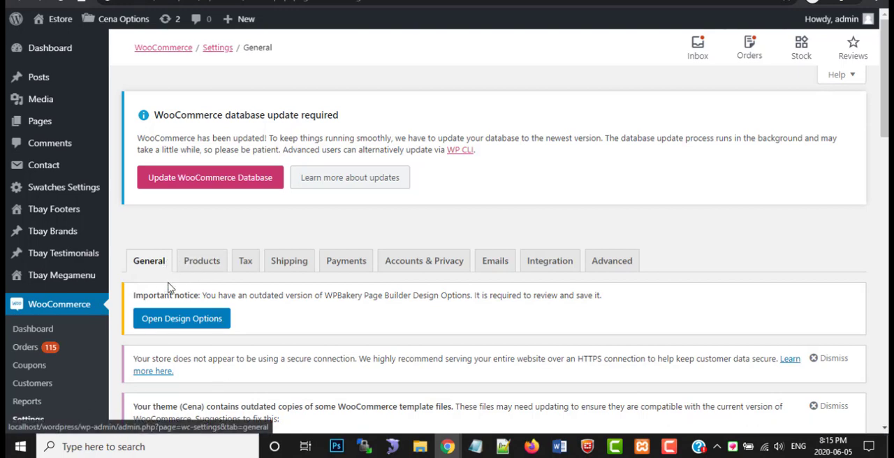
scroll(184, 286, "down", 1)
scroll(184, 286, "down", 1)
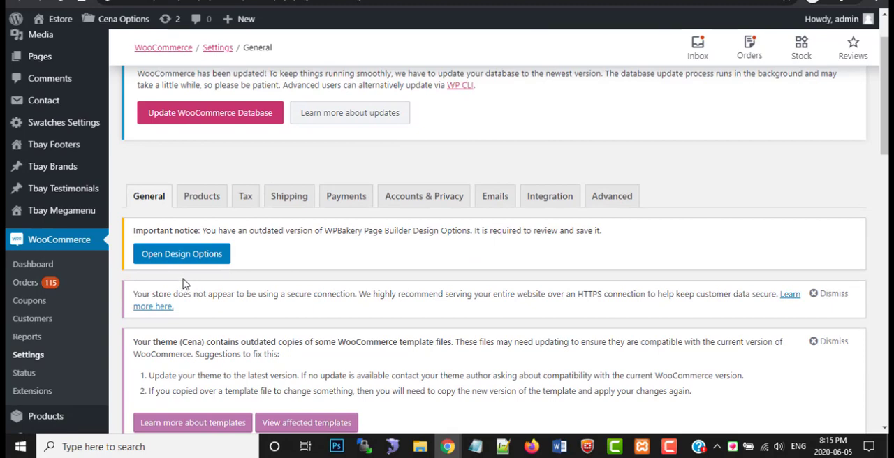
left_click(826, 294)
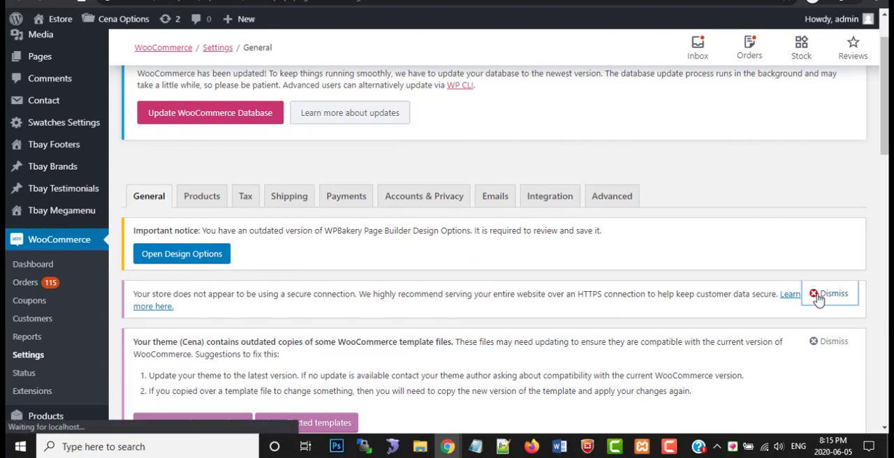
scroll(359, 283, "down", 4)
scroll(356, 279, "down", 6)
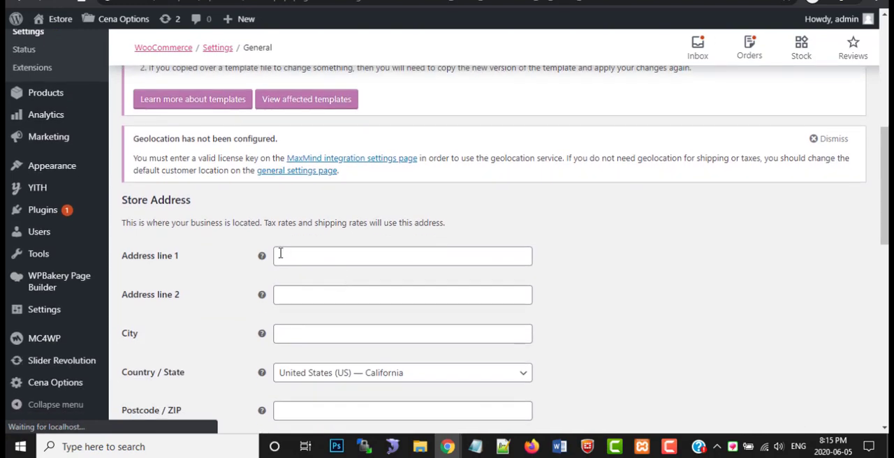
Fill in the Store Address with both address lines, the city and the postcode
scroll(250, 231, "down", 5)
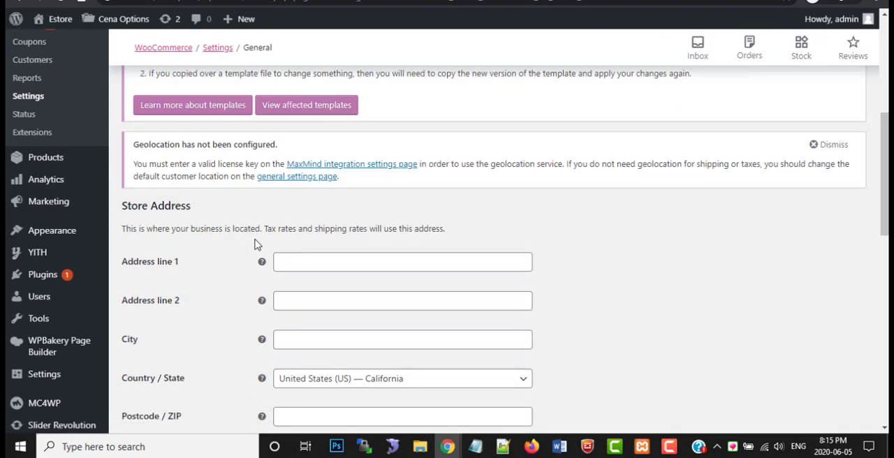
scroll(302, 255, "down", 3)
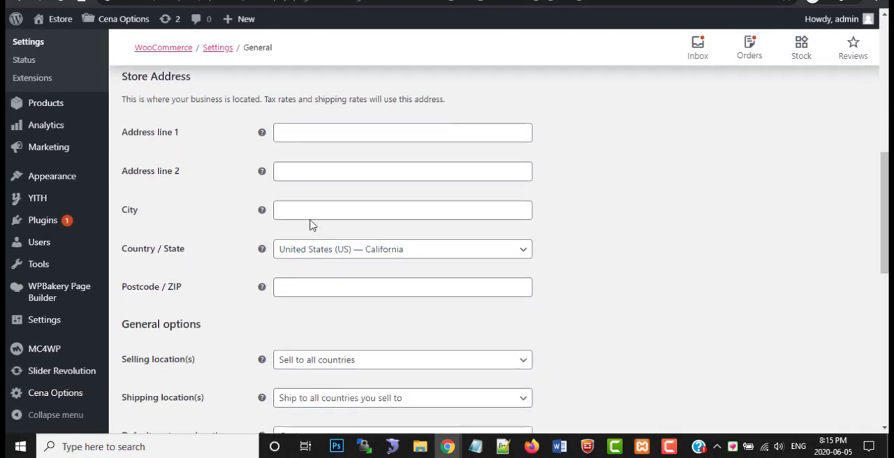
scroll(296, 260, "up", 1)
scroll(300, 255, "up", 1)
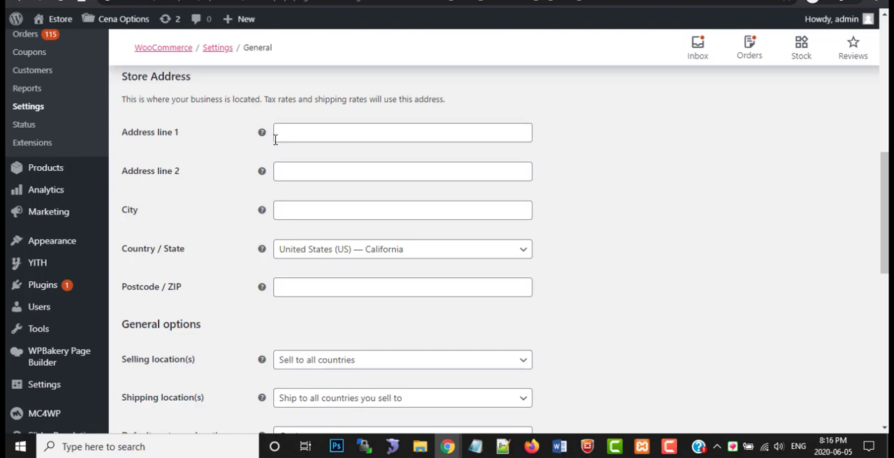
mouse_move(262, 134)
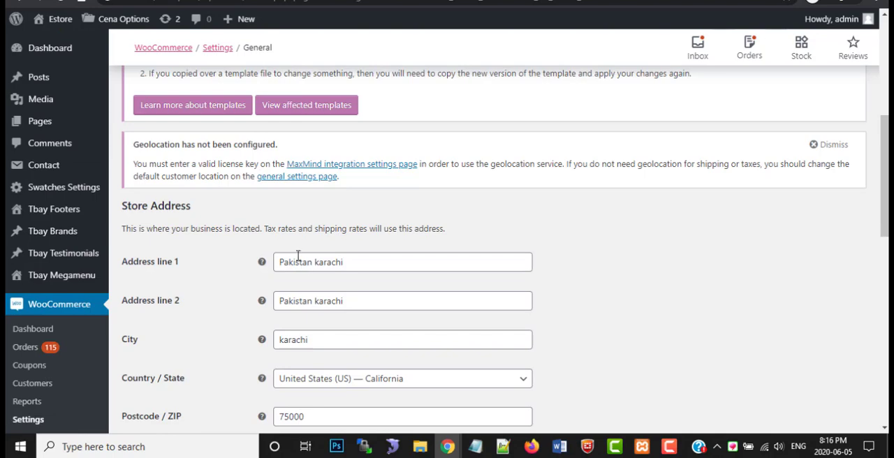
Set the store's Country / State to Pakistan — Sindh
scroll(301, 335, "down", 2)
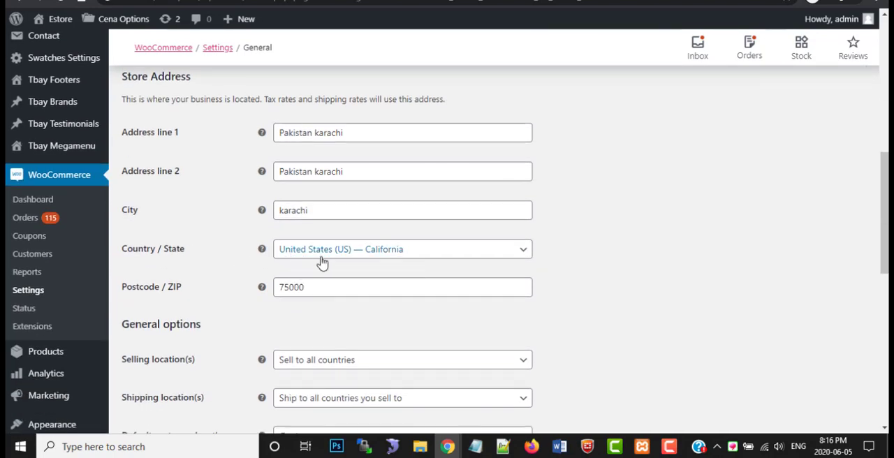
left_click(314, 257)
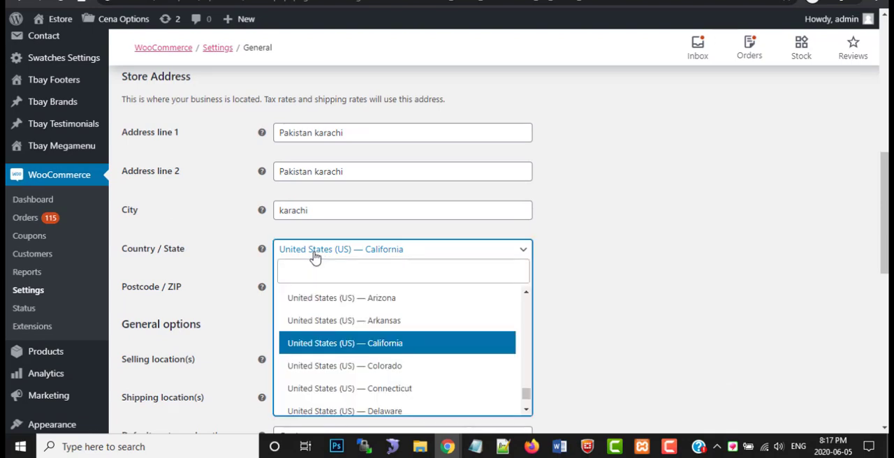
type("p")
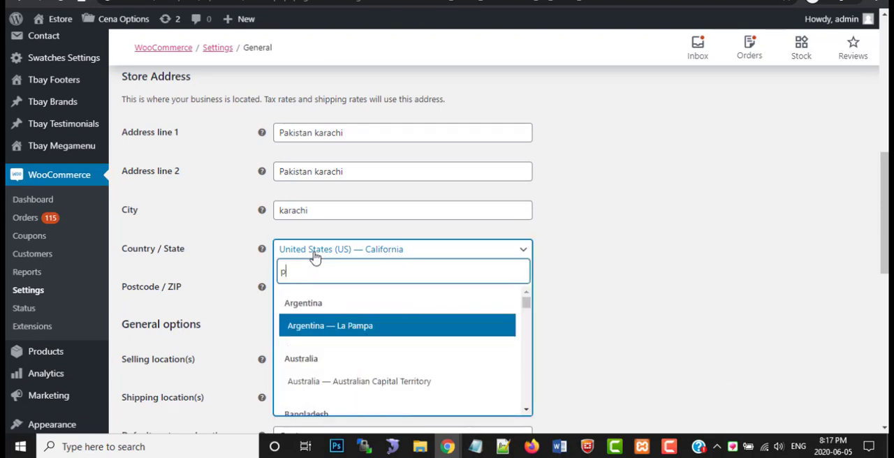
type("a")
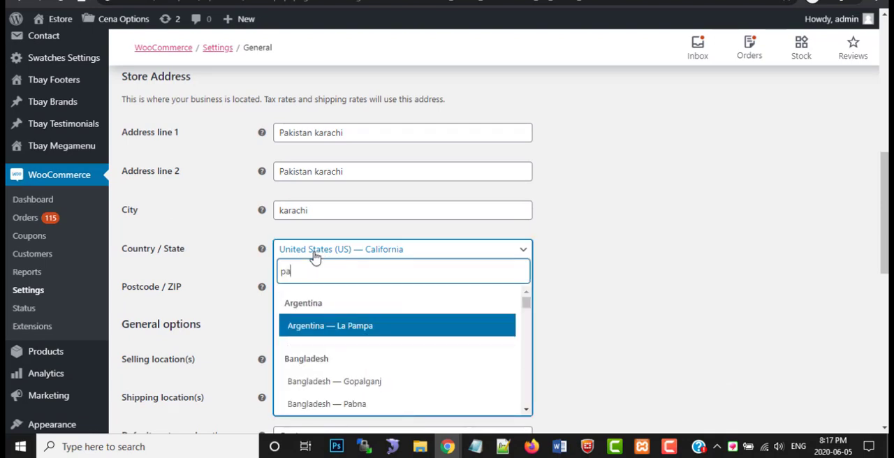
type("k")
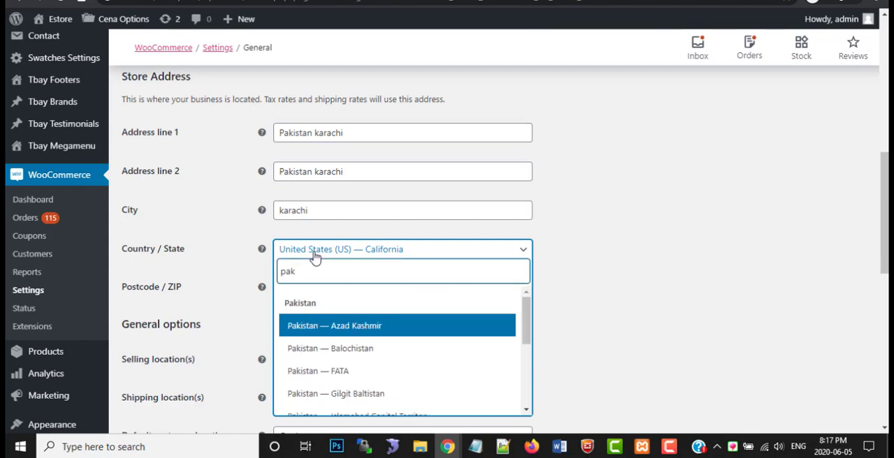
scroll(355, 352, "down", 1)
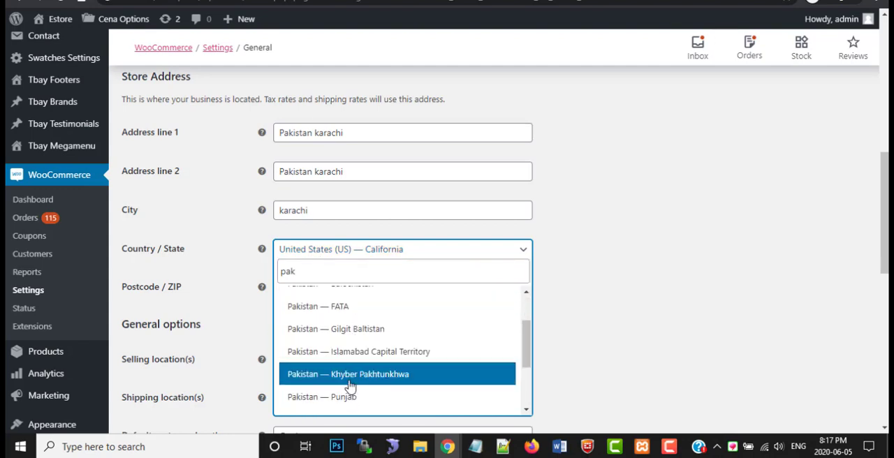
scroll(352, 377, "down", 1)
left_click(352, 362)
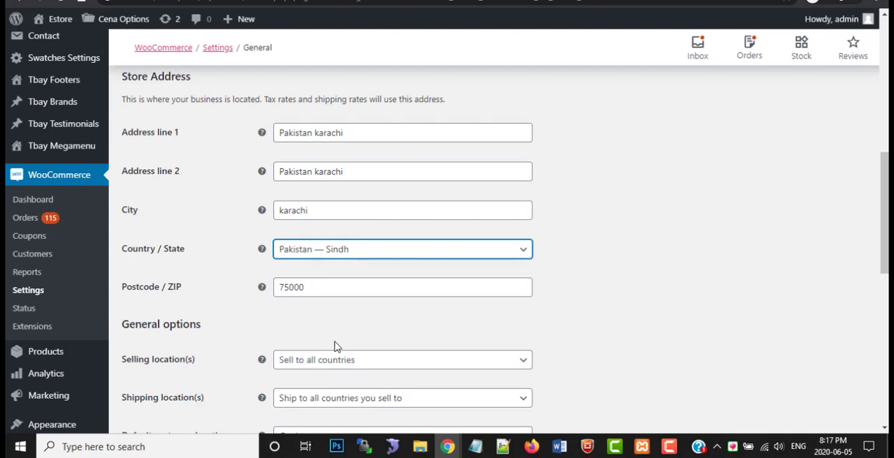
Choose "Sell to all countries" as the selling location and "Ship to all countries you sell to" as the shipping location
scroll(312, 297, "down", 1)
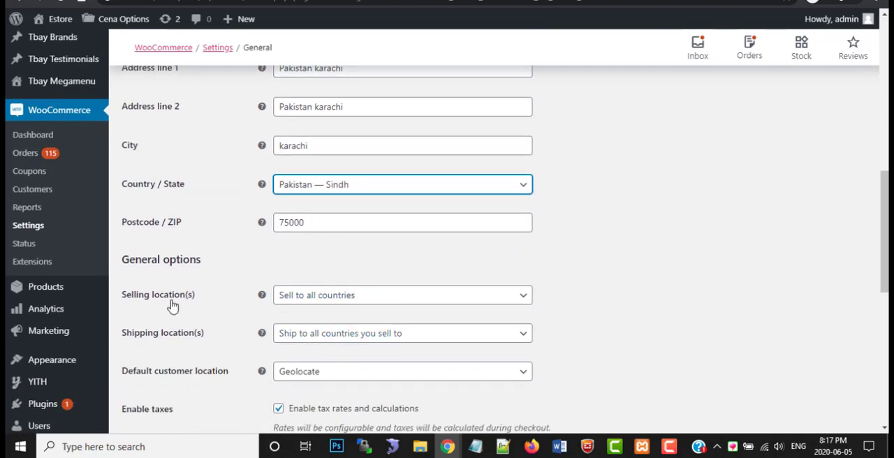
left_click(324, 305)
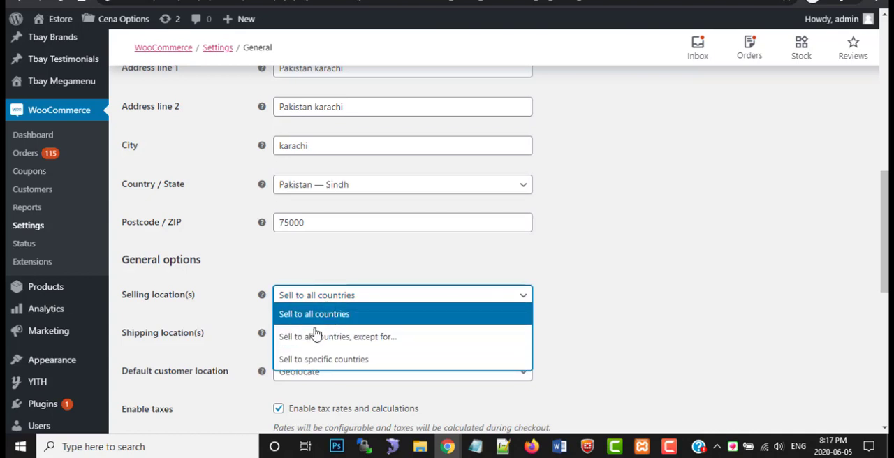
left_click(328, 320)
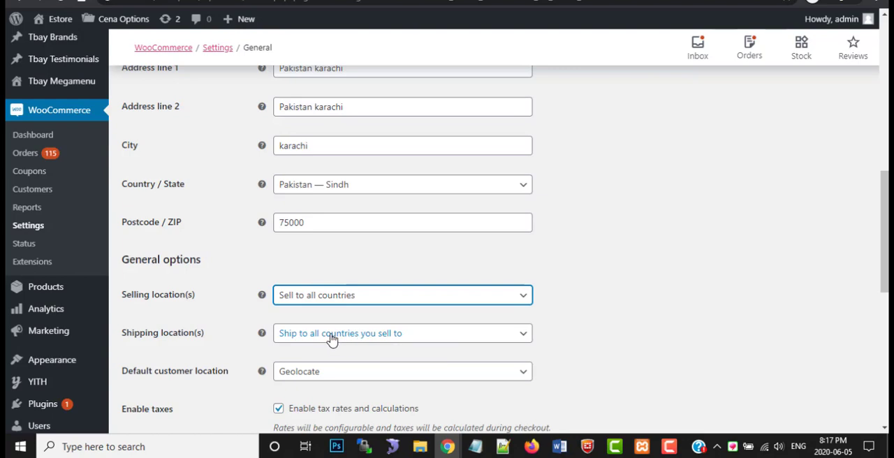
left_click(372, 335)
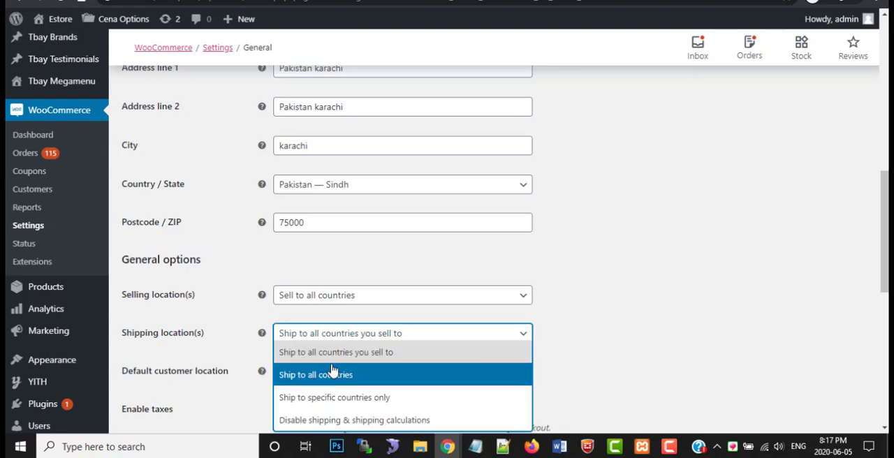
left_click(349, 352)
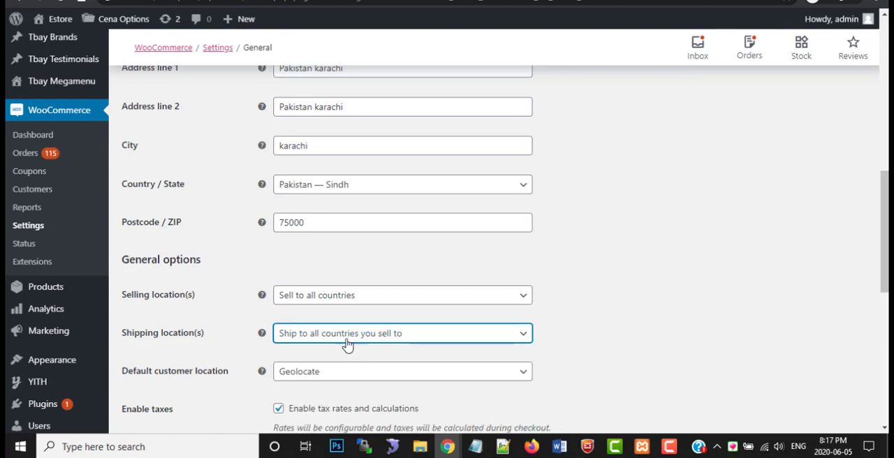
Choose Geolocate as the default customer location
scroll(322, 328, "down", 2)
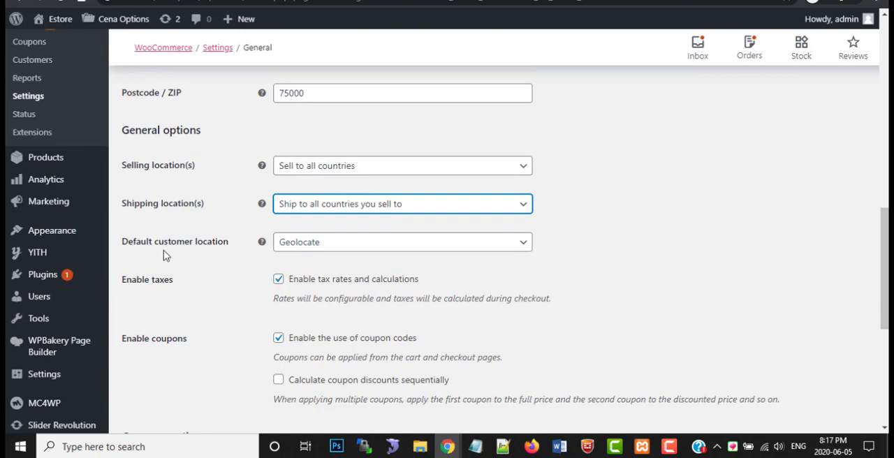
left_click(301, 250)
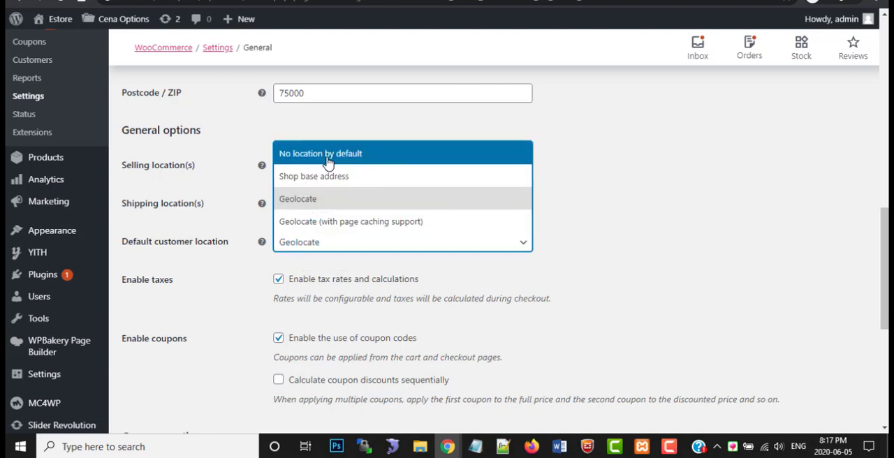
left_click(305, 204)
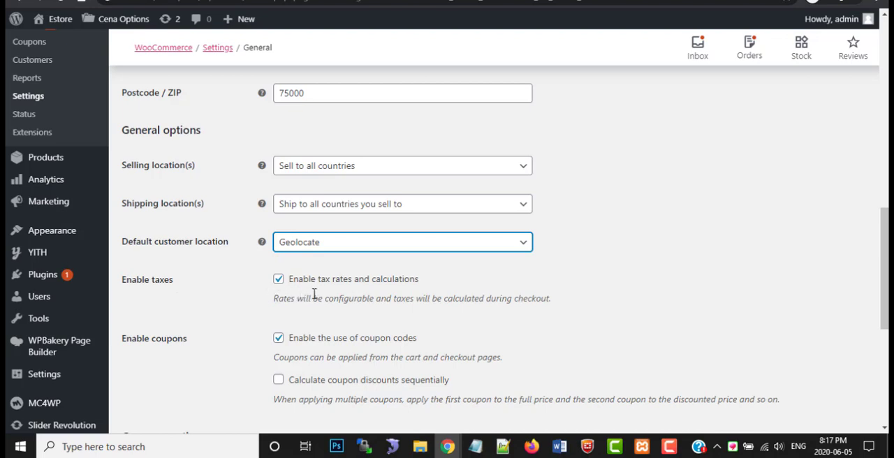
Highlight the note about taxes at checkout and toggle tax rates and calculations off and back on
left_click_drag(388, 298, 556, 301)
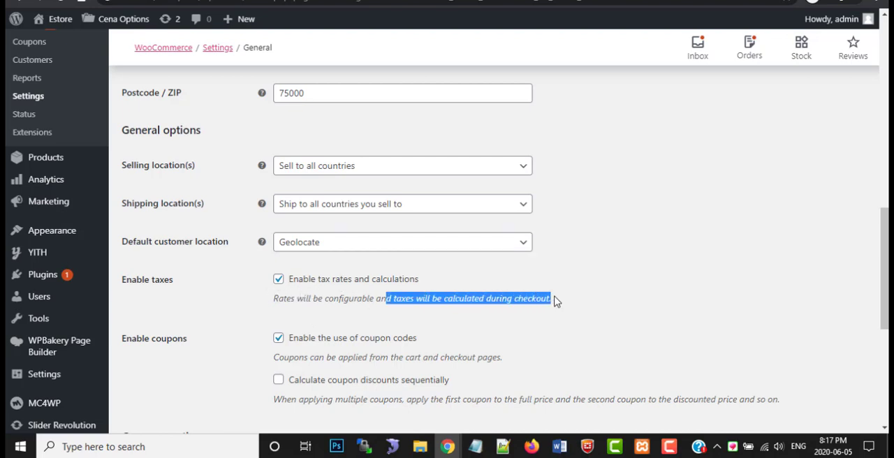
left_click(279, 281)
left_click_drag(368, 301, 557, 301)
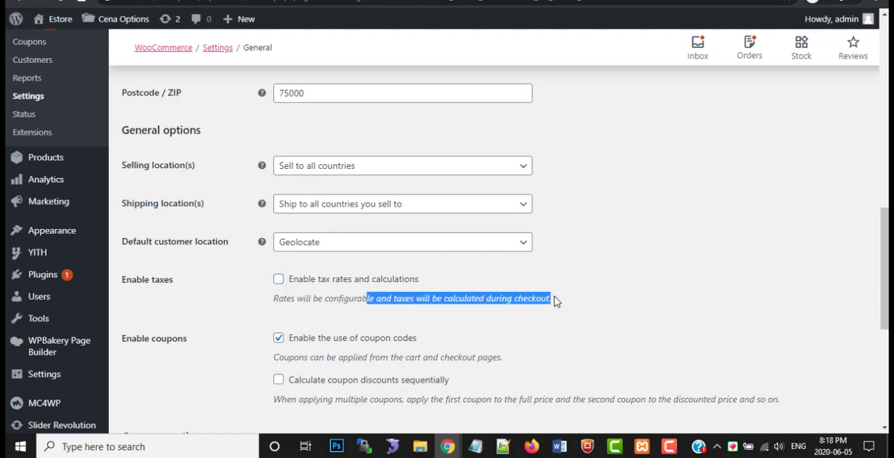
left_click(279, 280)
Toggle the use of coupon codes off and on, and sequential coupon discount calculation on and off
scroll(256, 333, "down", 1)
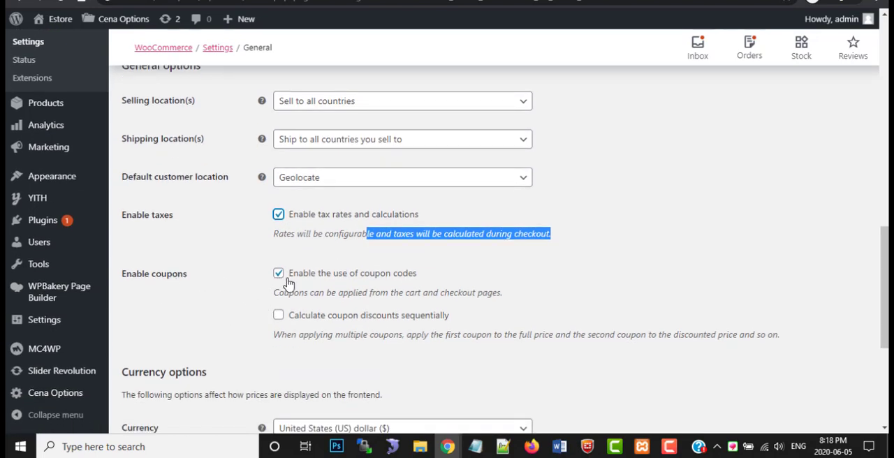
left_click(426, 275)
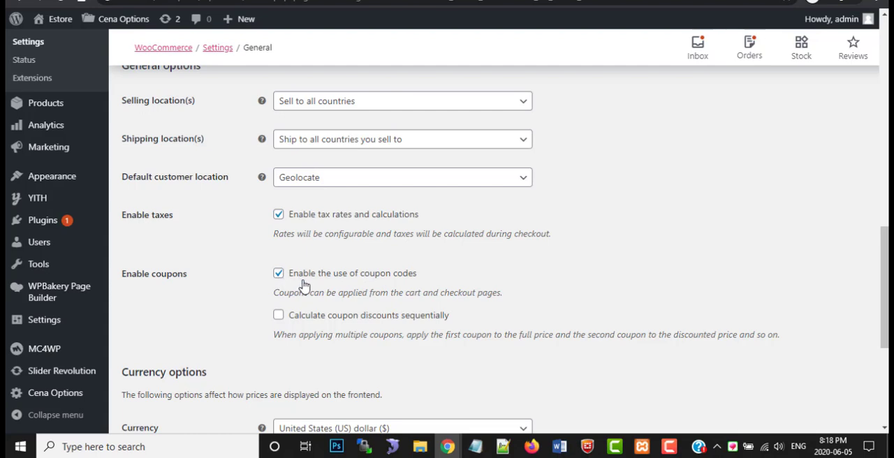
left_click(278, 273)
left_click(279, 274)
left_click(279, 315)
left_click(279, 316)
Set the store currency to Pakistani rupee (₨) in the Currency options
scroll(273, 328, "down", 2)
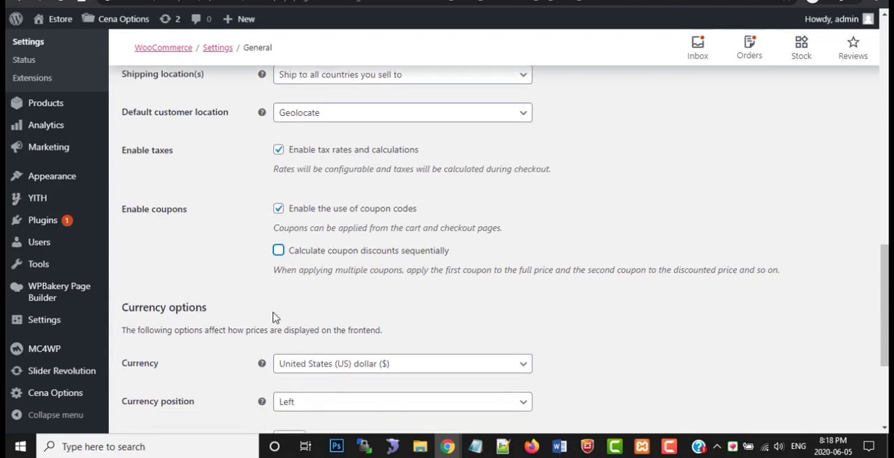
scroll(272, 321, "down", 1)
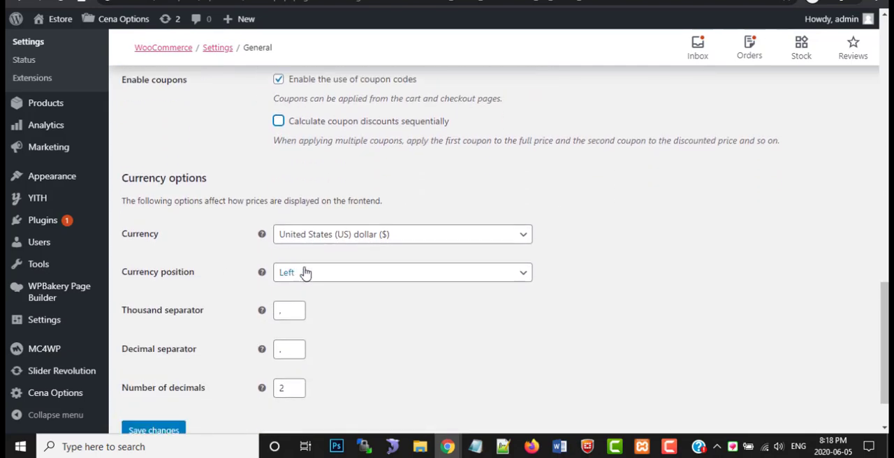
left_click(318, 237)
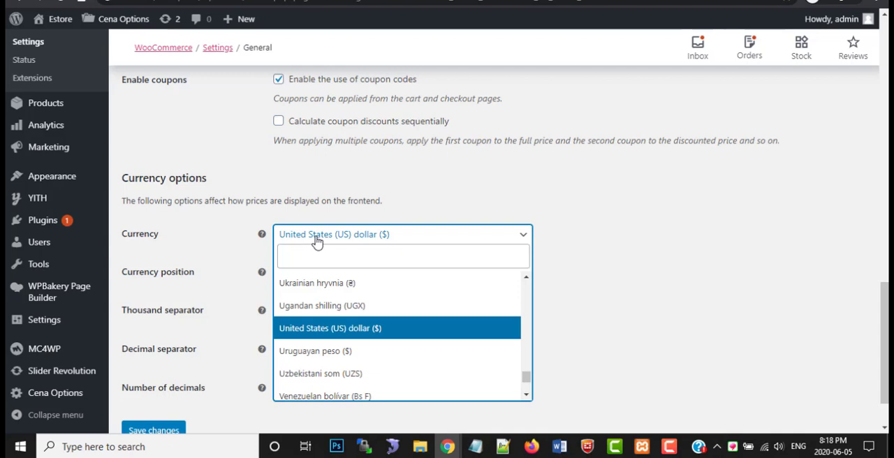
type("p")
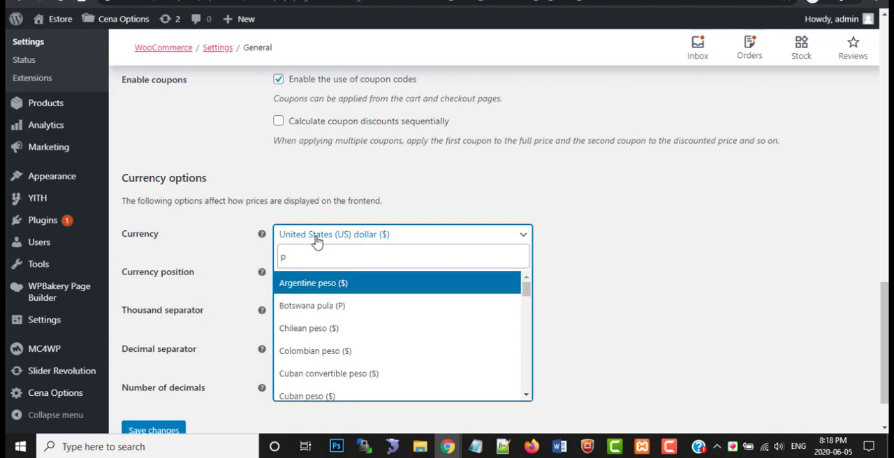
type("aki")
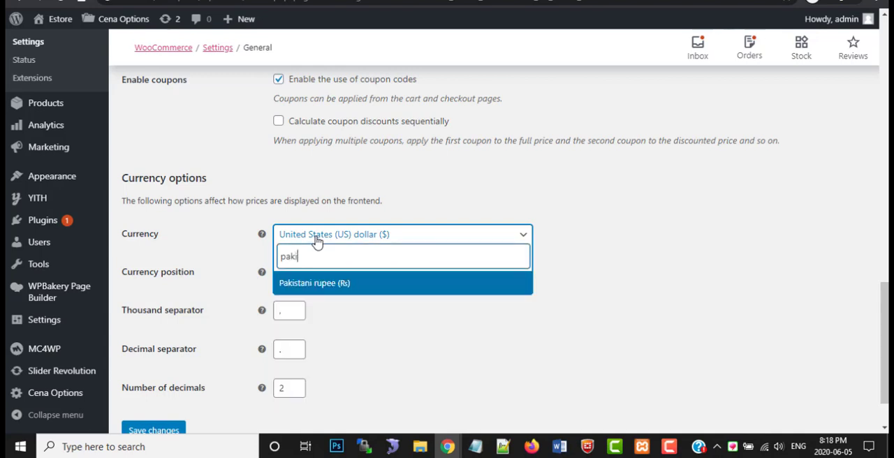
left_click(321, 287)
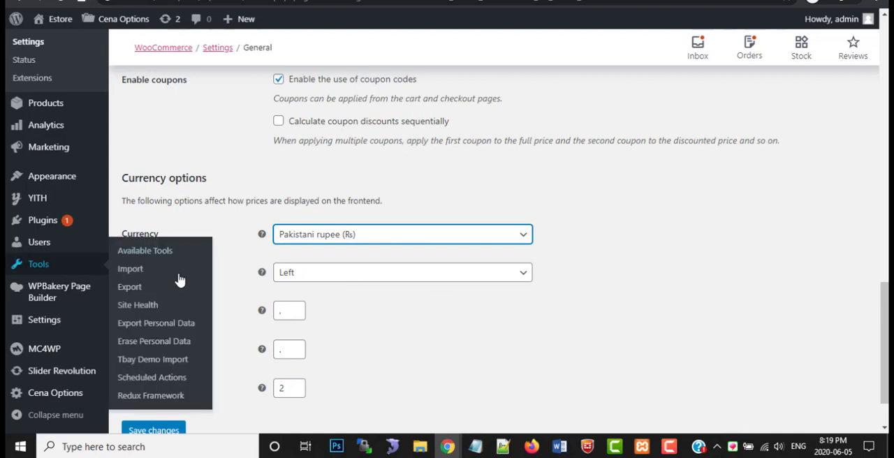
Choose Left as the currency position and save the General settings
left_click(308, 278)
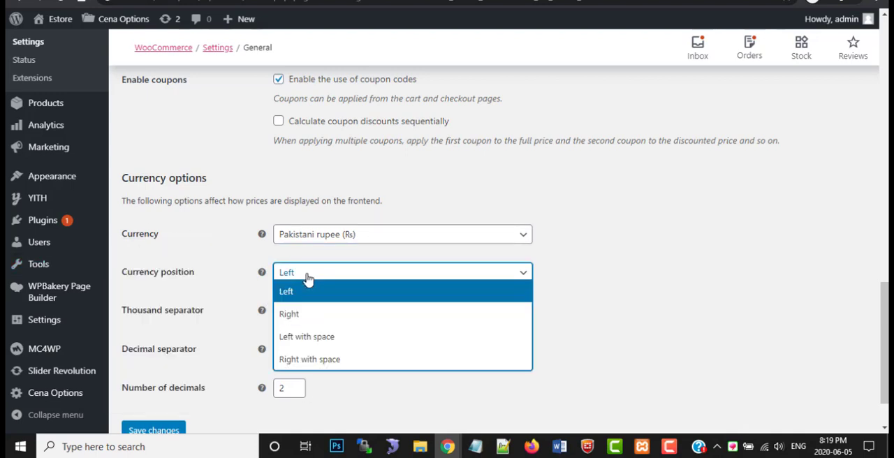
left_click(300, 293)
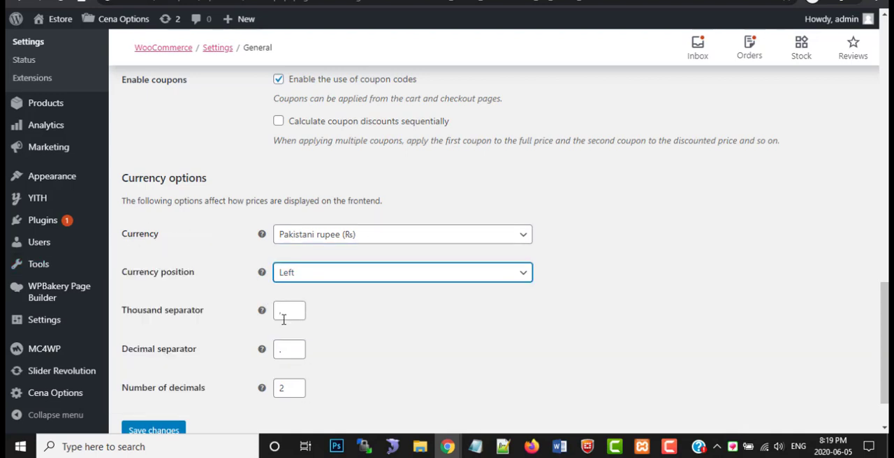
scroll(284, 334, "down", 1)
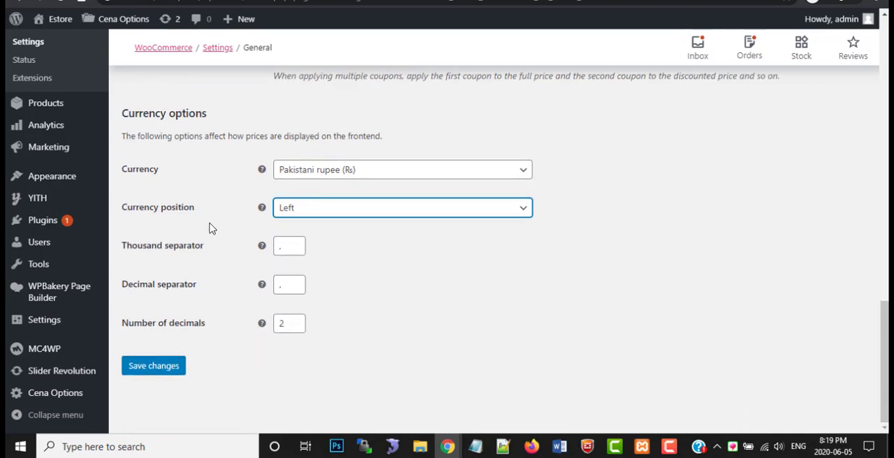
left_click(172, 363)
left_click(170, 364)
Open the Products section of the WooCommerce settings
scroll(223, 293, "up", 8)
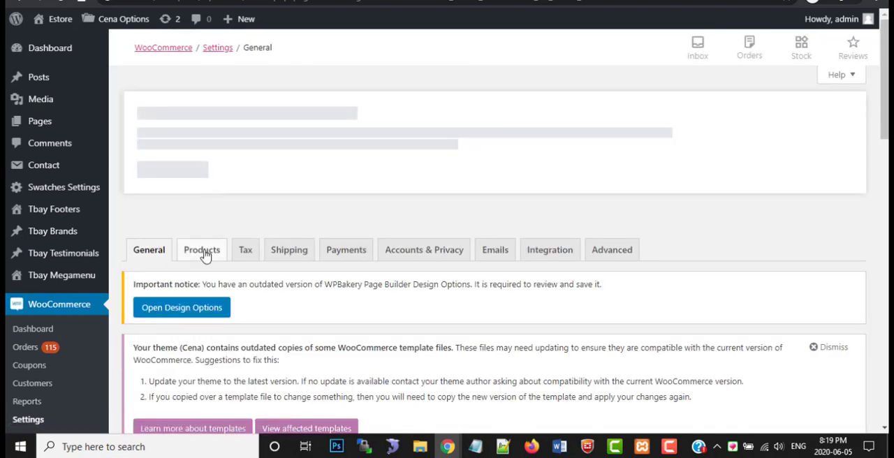
left_click(210, 255)
scroll(253, 244, "down", 3)
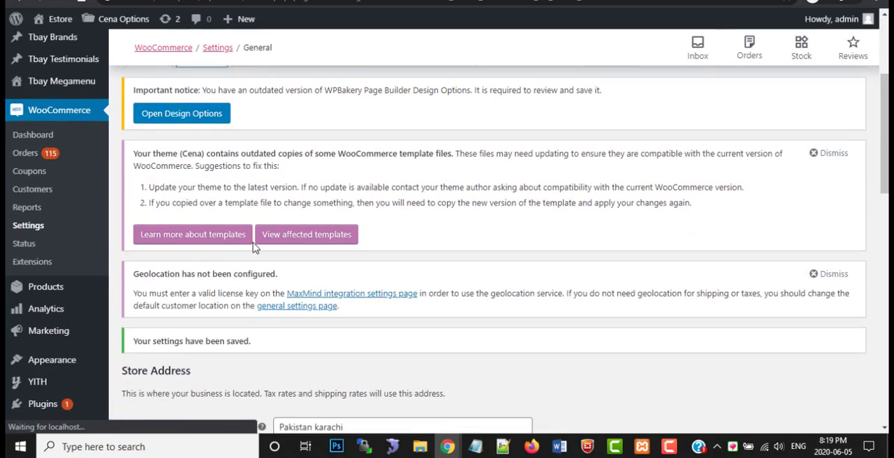
scroll(253, 244, "up", 3)
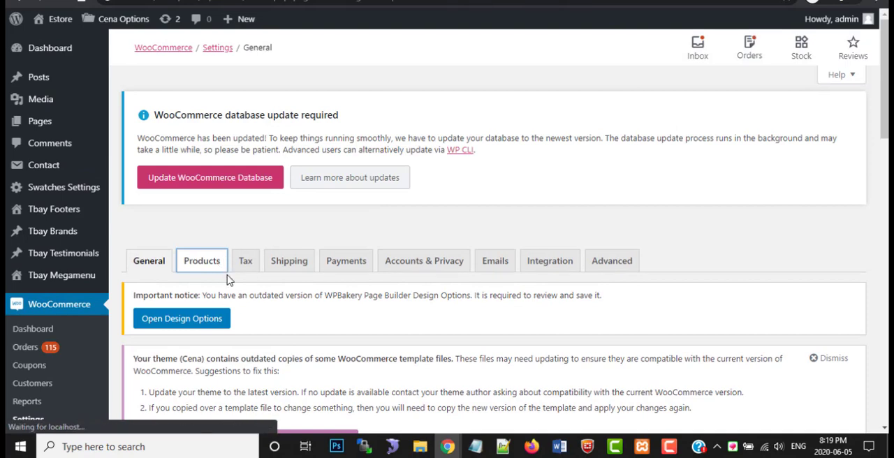
Set the Shop page to Shop in the general Products settings
scroll(231, 277, "down", 4)
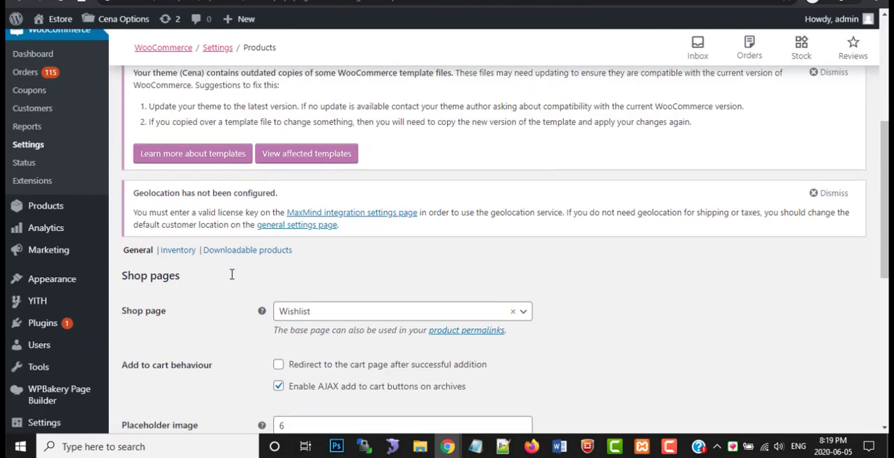
scroll(232, 275, "down", 2)
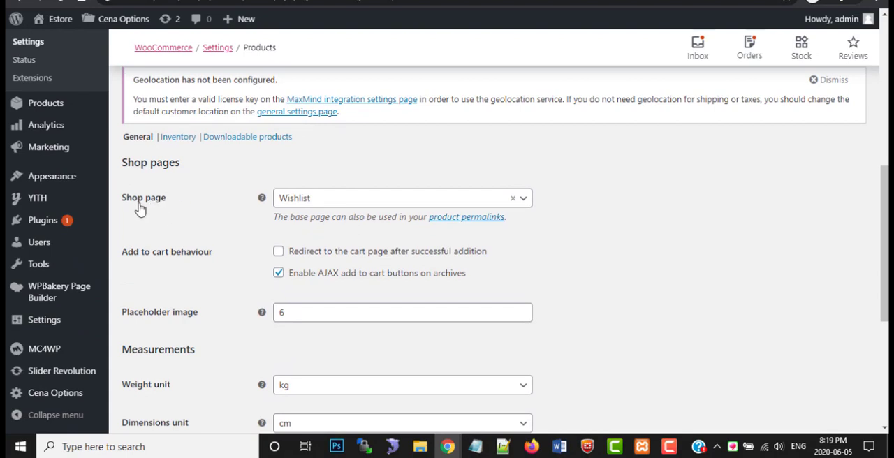
left_click(321, 201)
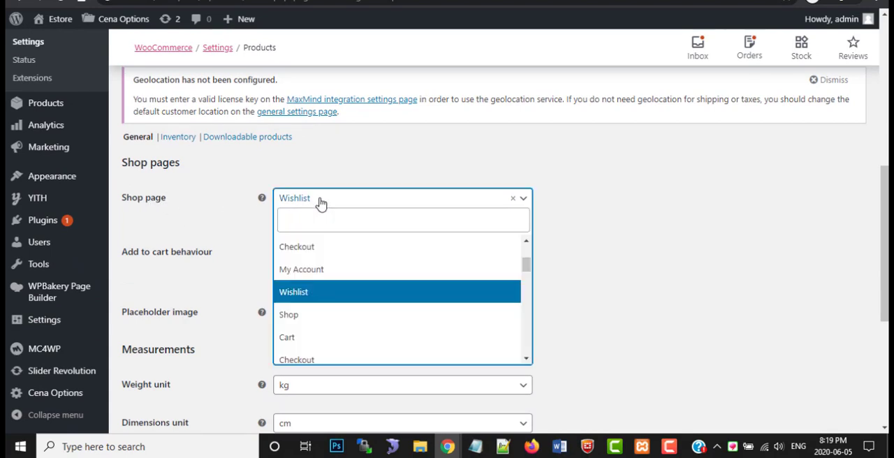
left_click(305, 314)
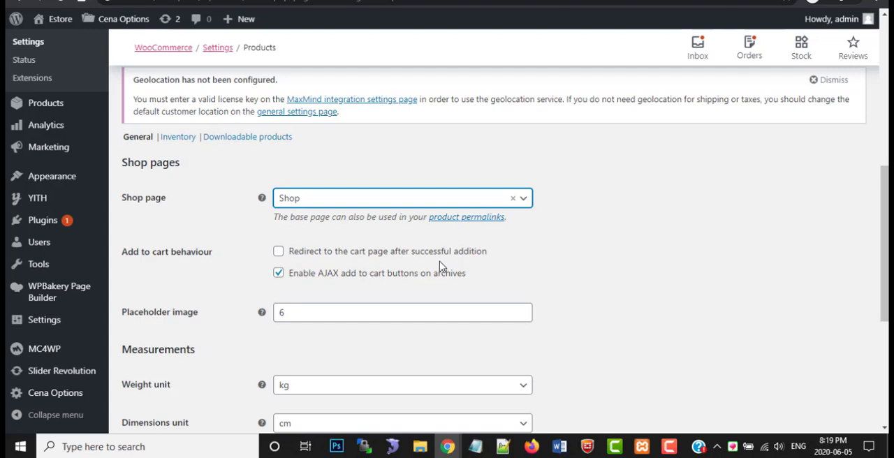
Toggle redirecting to the cart page after successful addition on and off, and save the Products settings
left_click(279, 252)
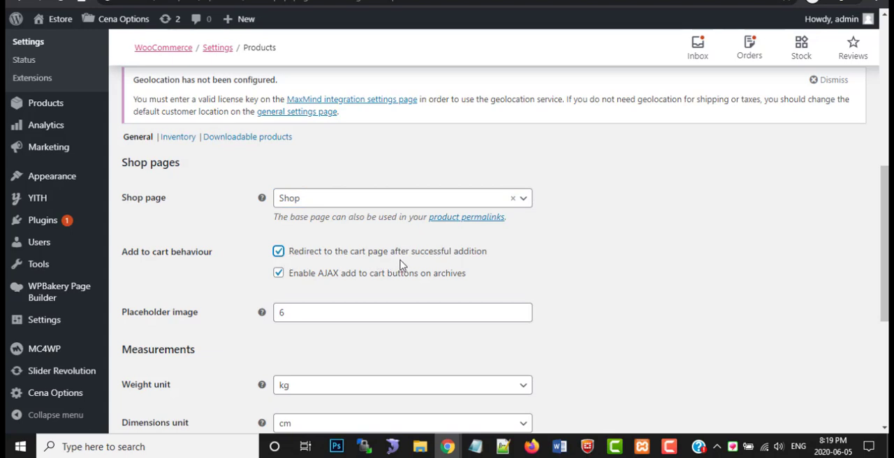
left_click(281, 254)
scroll(282, 280, "down", 2)
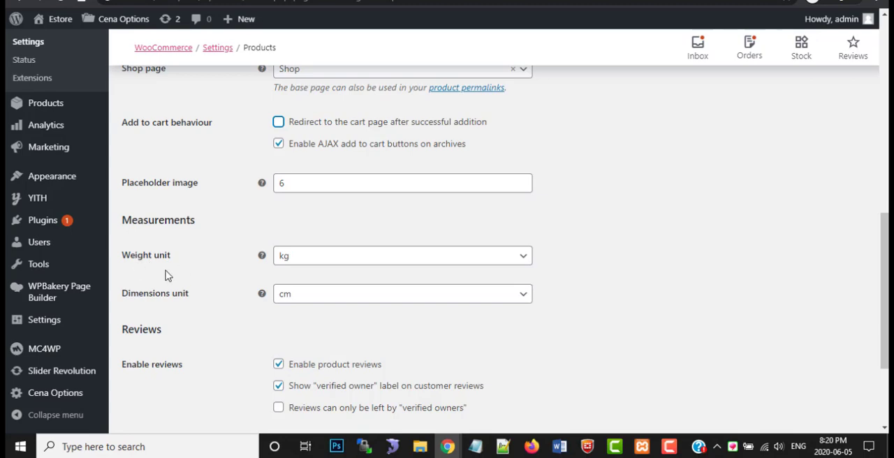
scroll(225, 321, "down", 3)
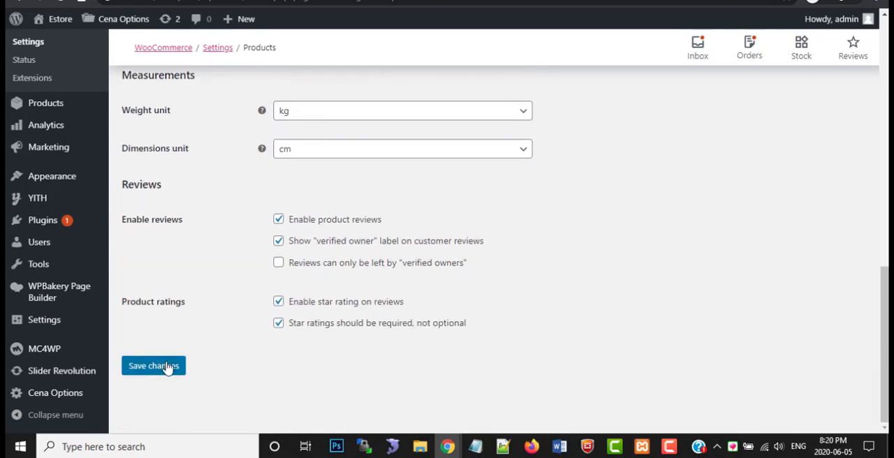
left_click(166, 368)
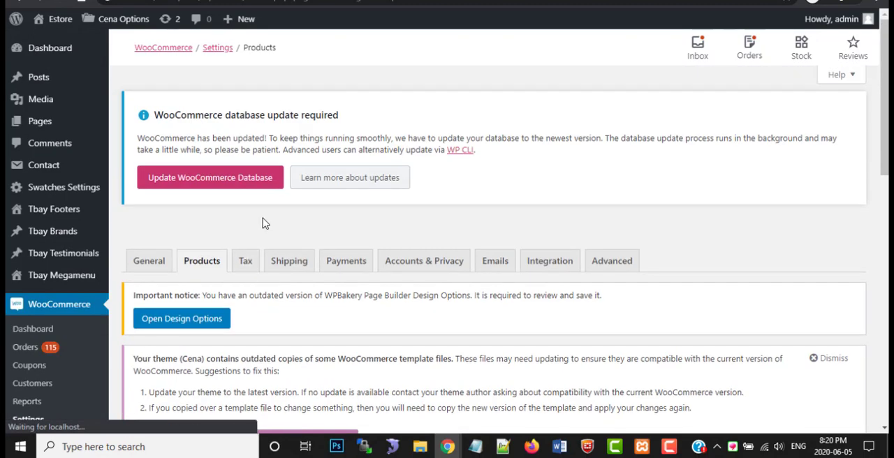
Open the Tax section of the WooCommerce settings and review its tax options and price display settings
left_click(249, 265)
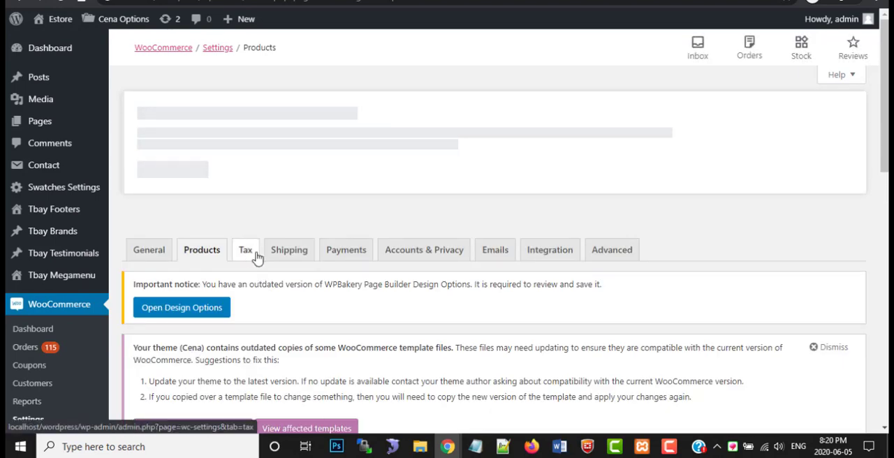
left_click(249, 256)
scroll(271, 281, "down", 8)
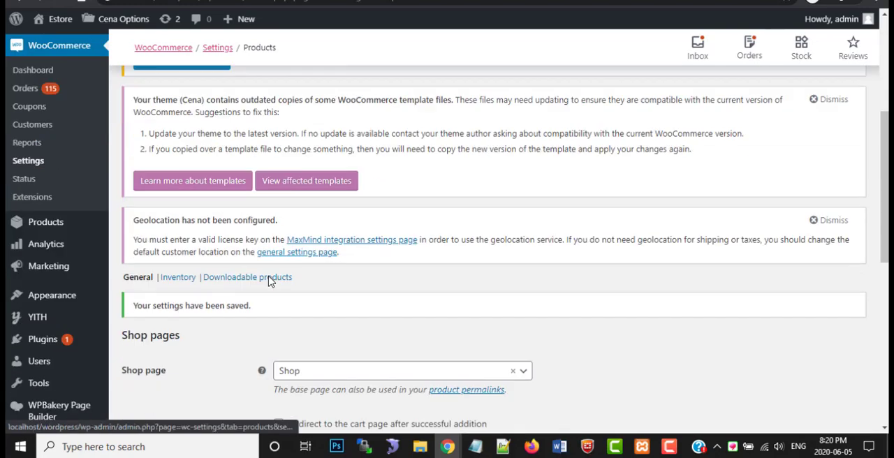
scroll(271, 281, "down", 10)
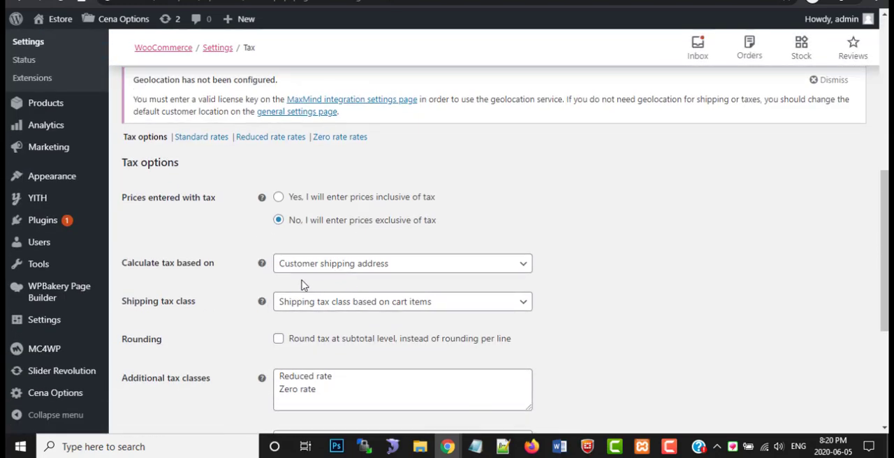
scroll(242, 280, "down", 3)
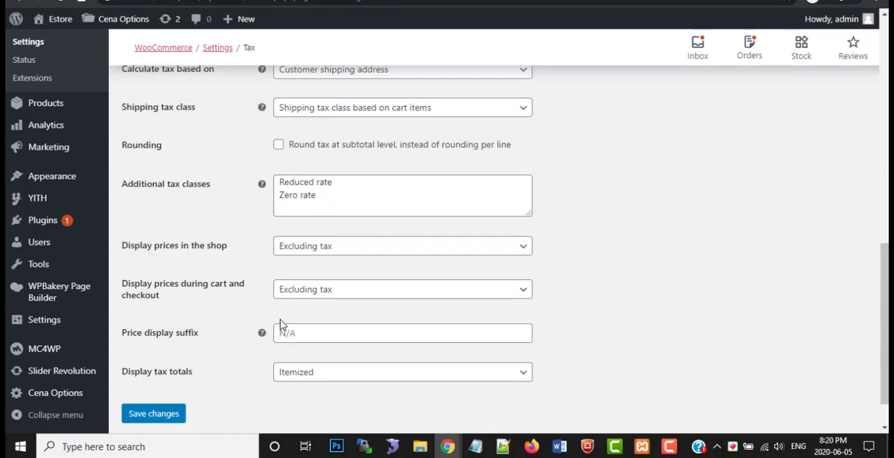
Open the Shipping section and review the shipping zones information
scroll(281, 325, "up", 13)
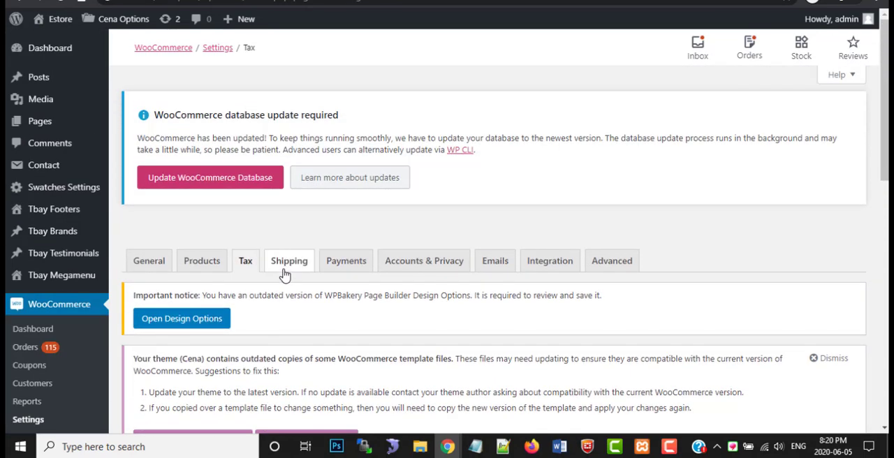
left_click(286, 269)
scroll(288, 283, "down", 4)
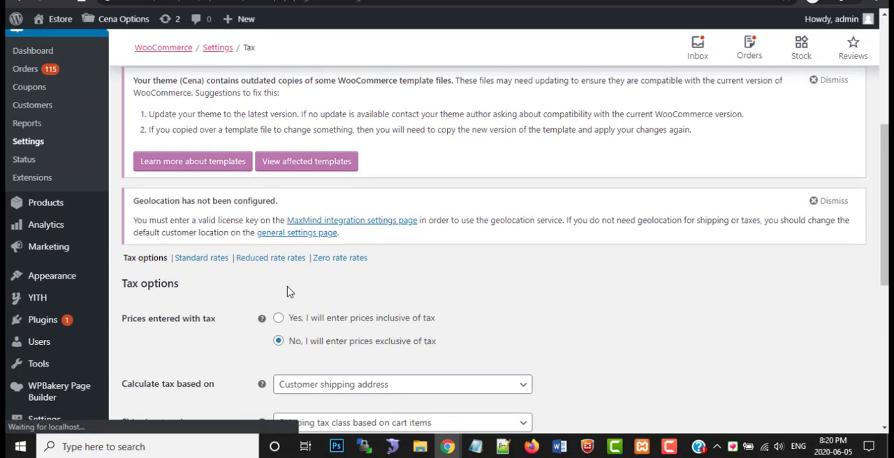
scroll(283, 322, "down", 1)
scroll(283, 314, "down", 4)
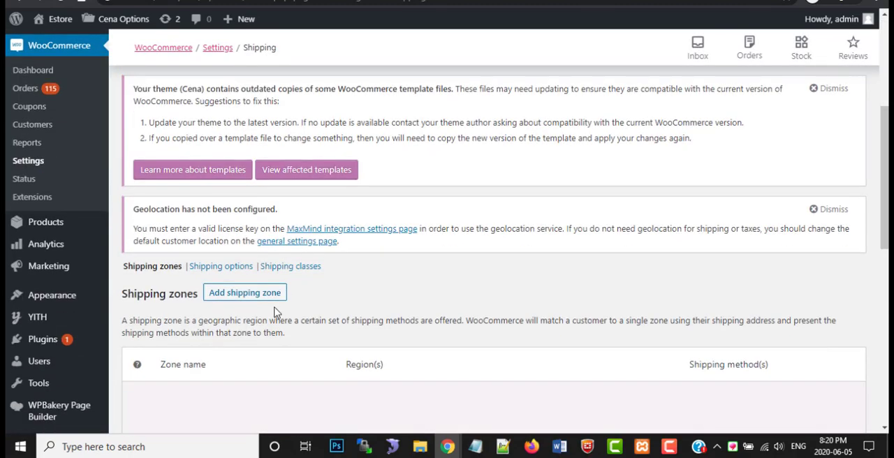
scroll(250, 310, "down", 2)
scroll(320, 296, "down", 2)
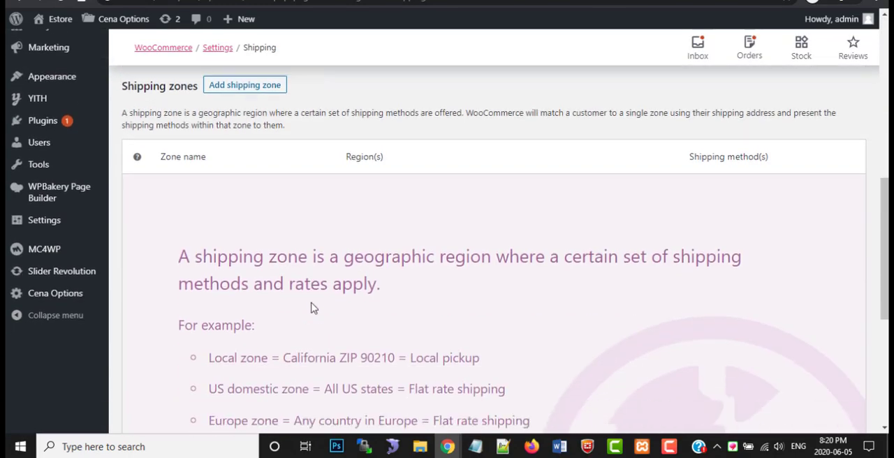
Open the Payments section and review which payment methods are enabled
scroll(281, 312, "up", 7)
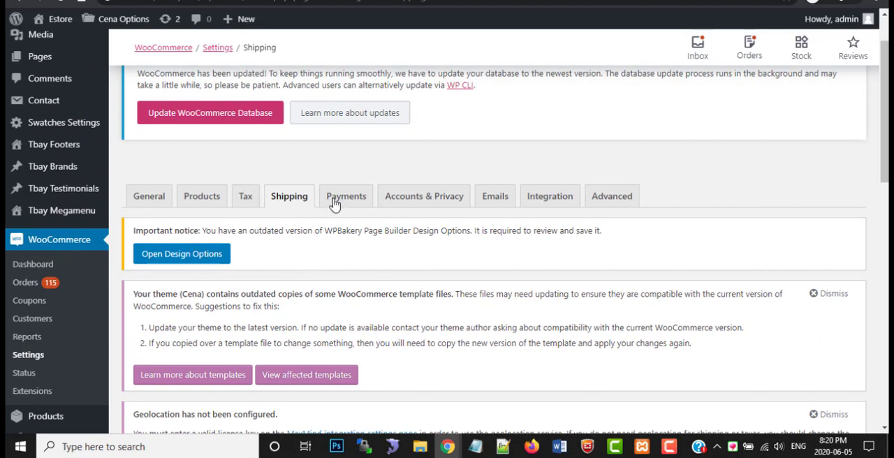
left_click(335, 200)
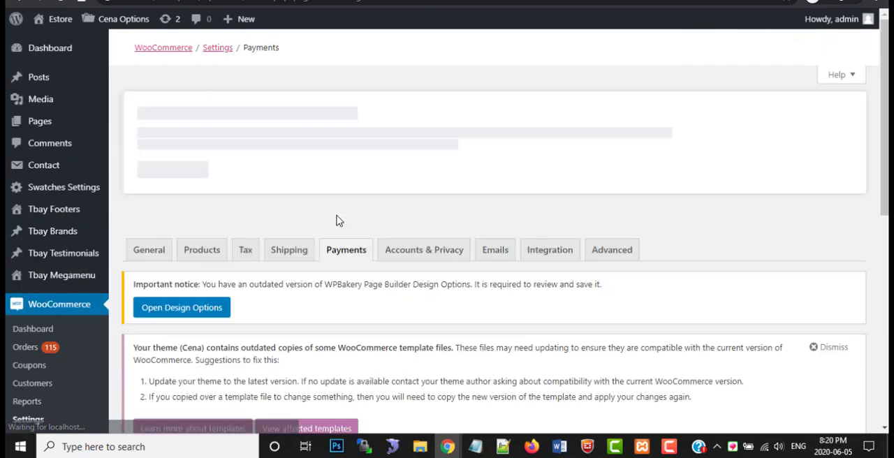
scroll(308, 308, "down", 3)
scroll(304, 298, "down", 2)
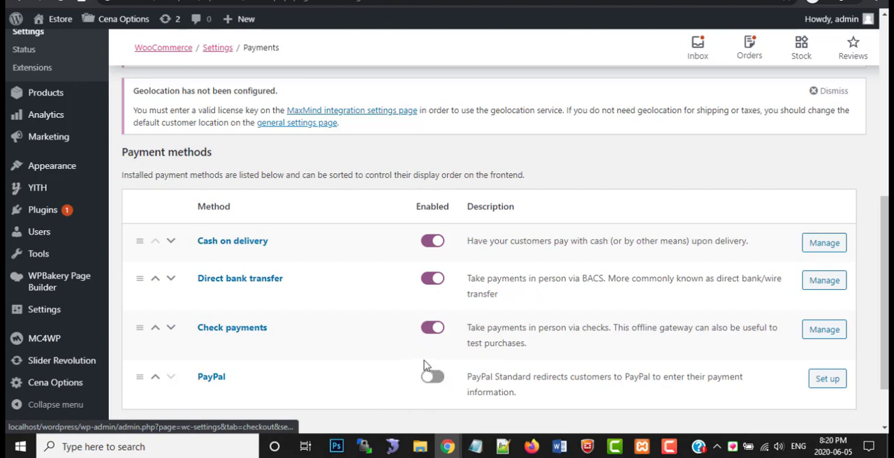
scroll(422, 366, "down", 1)
scroll(423, 365, "down", 1)
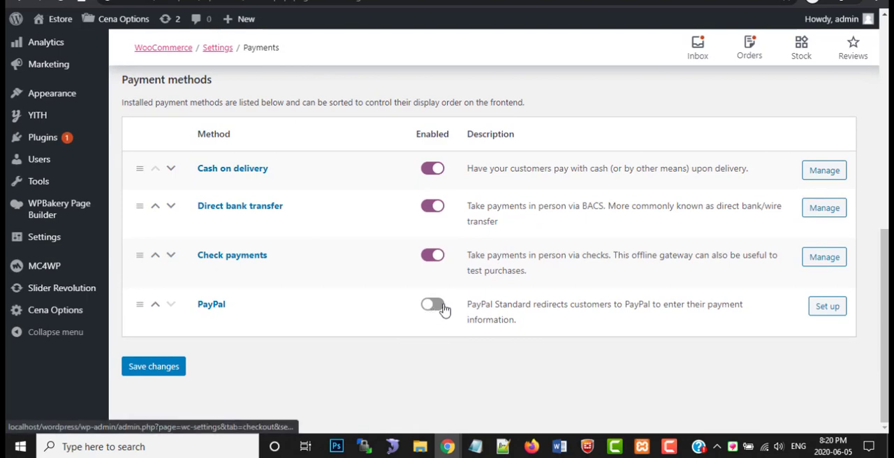
scroll(254, 360, "up", 3)
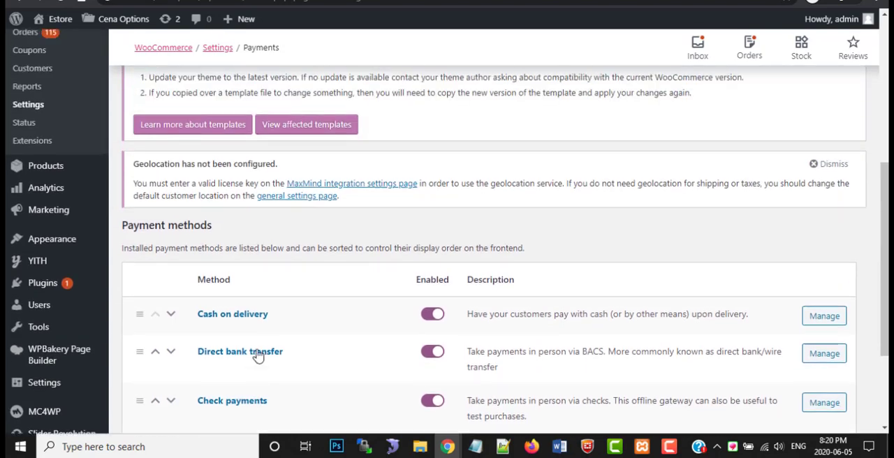
scroll(370, 319, "up", 3)
scroll(384, 342, "down", 3)
Open the Accounts & Privacy section and review the guest checkout, account creation, data erasure and privacy policy options
scroll(391, 323, "up", 3)
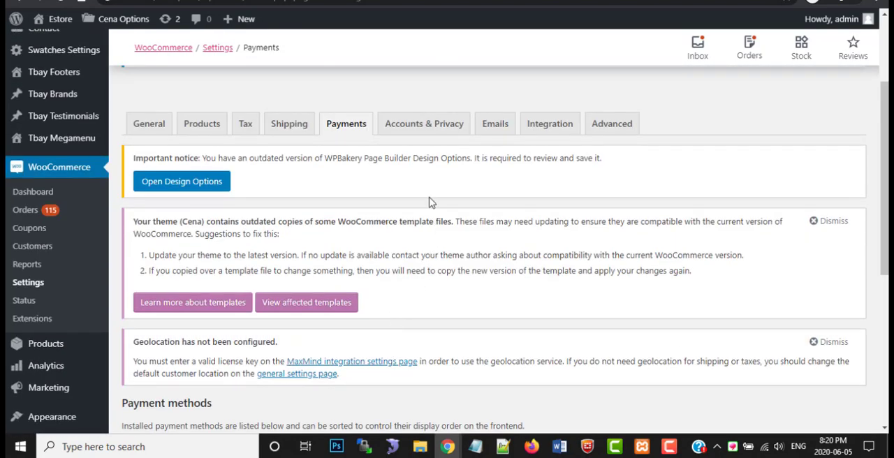
left_click(414, 131)
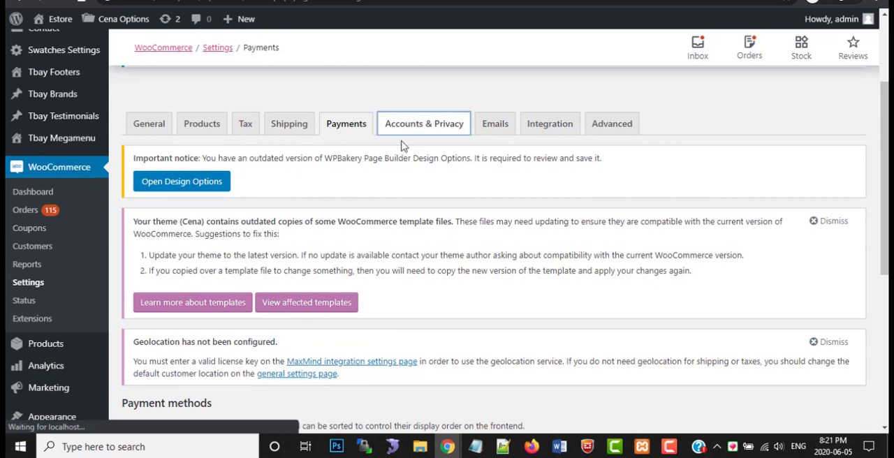
scroll(356, 262, "down", 3)
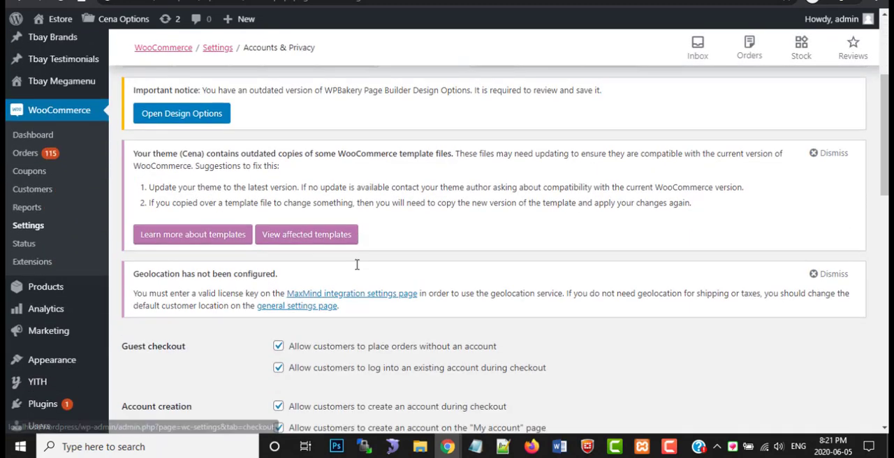
scroll(356, 265, "down", 2)
scroll(353, 267, "down", 4)
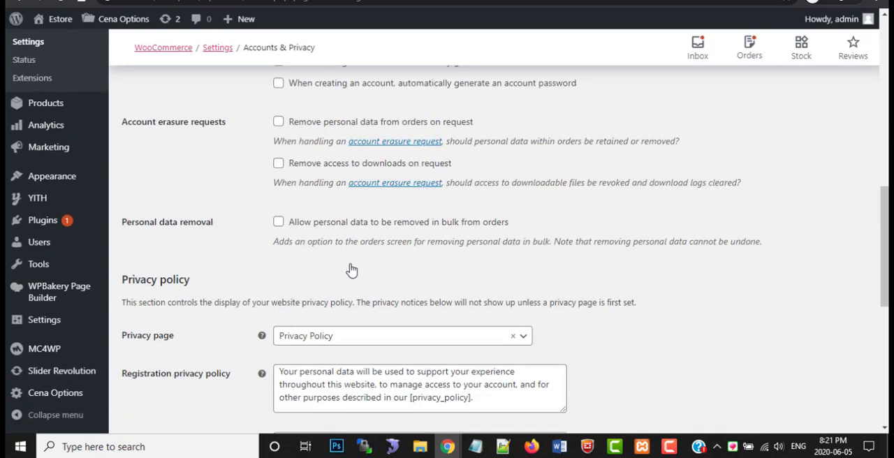
Open the Emails section and review the email notifications, their recipients and the email template options
scroll(301, 286, "up", 8)
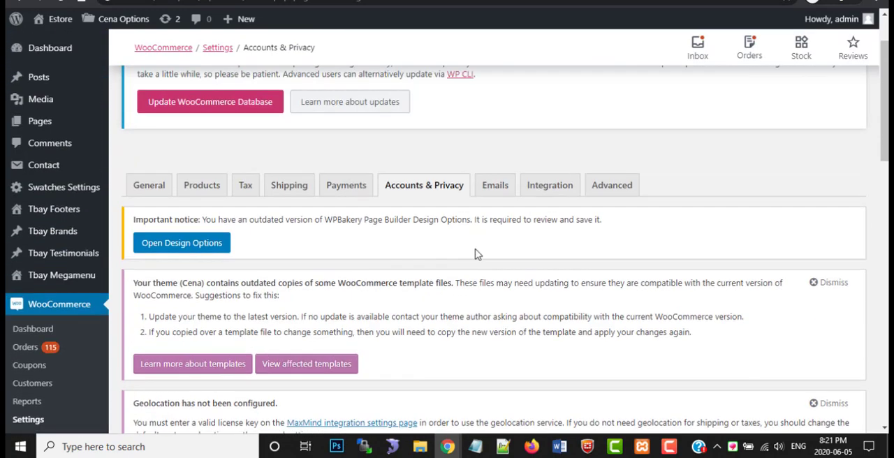
left_click(496, 190)
scroll(391, 227, "down", 1)
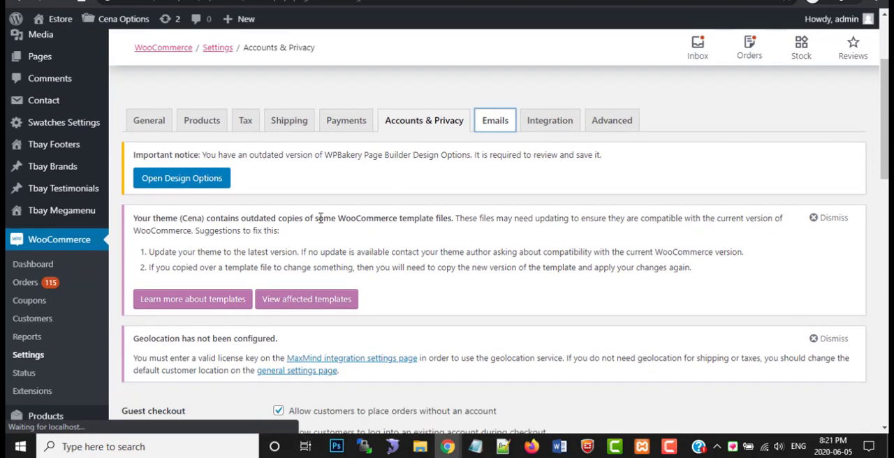
scroll(236, 295, "down", 5)
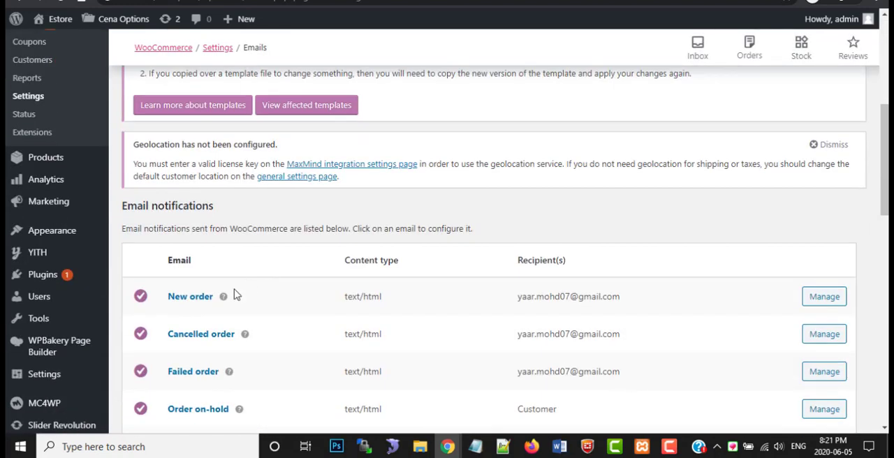
scroll(502, 307, "down", 1)
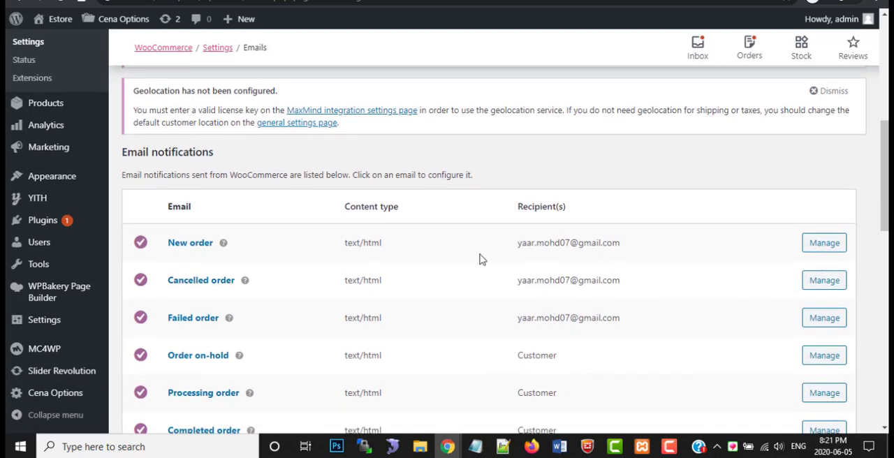
scroll(482, 257, "down", 4)
scroll(308, 279, "down", 5)
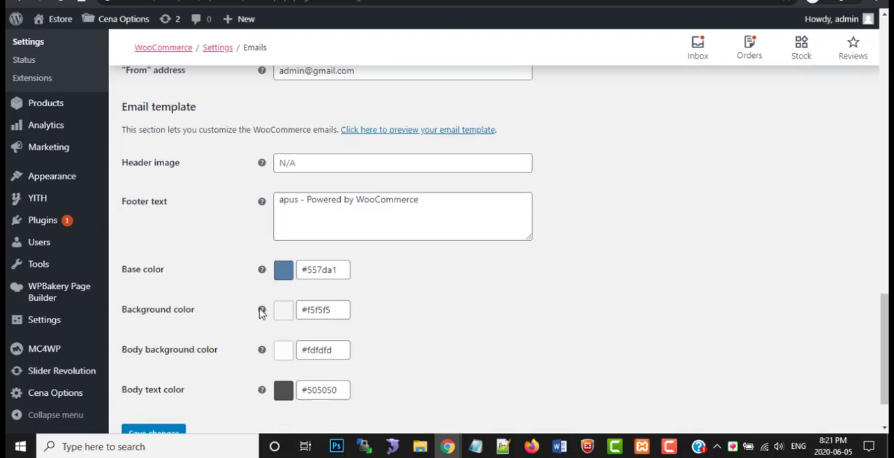
Examine the "From" address in the Email sender options by highlighting its account name and domain
scroll(268, 294, "up", 2)
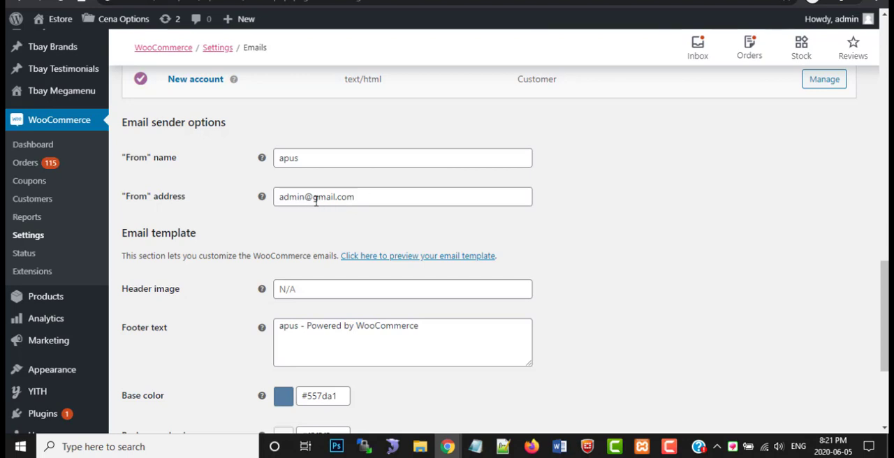
left_click_drag(305, 197, 274, 204)
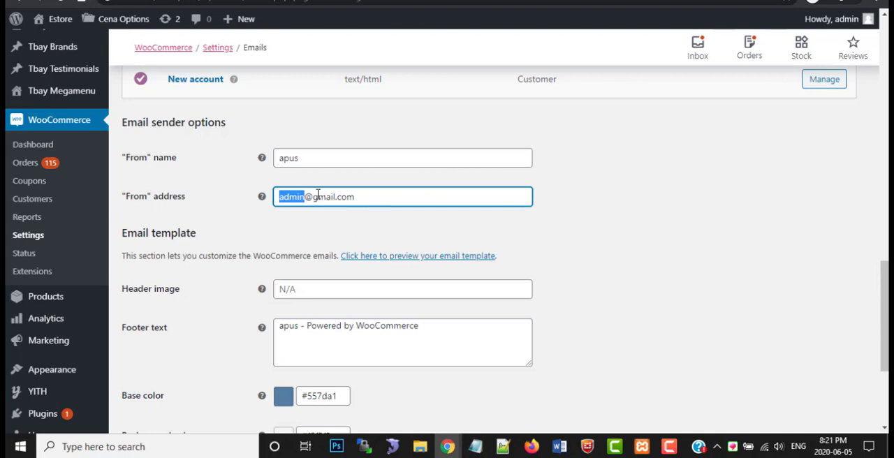
left_click_drag(313, 198, 334, 198)
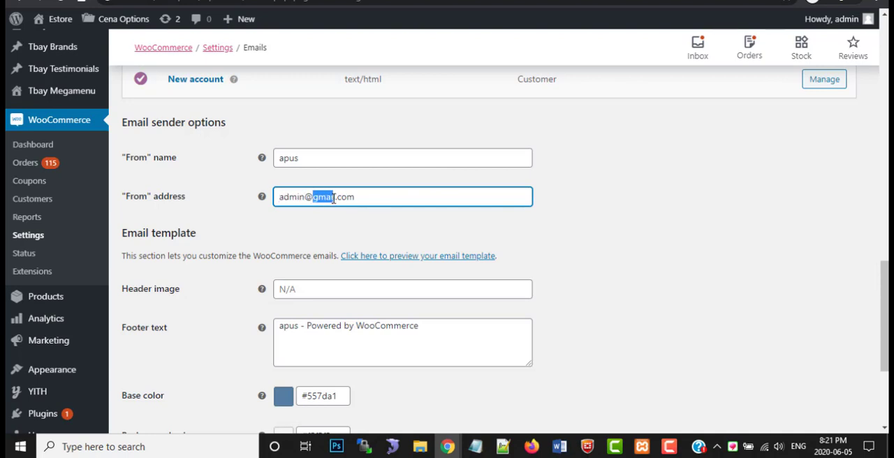
Highlight the footer text in the Email template options
scroll(289, 291, "down", 3)
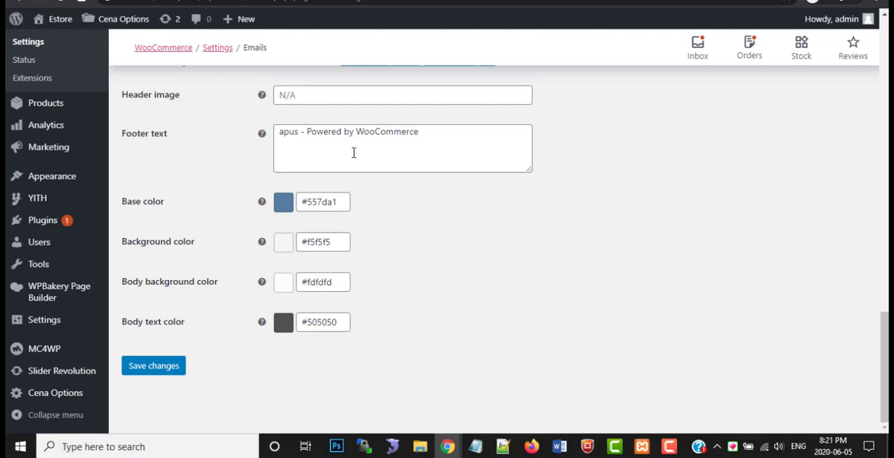
left_click_drag(344, 152, 280, 132)
left_click_drag(381, 151, 263, 140)
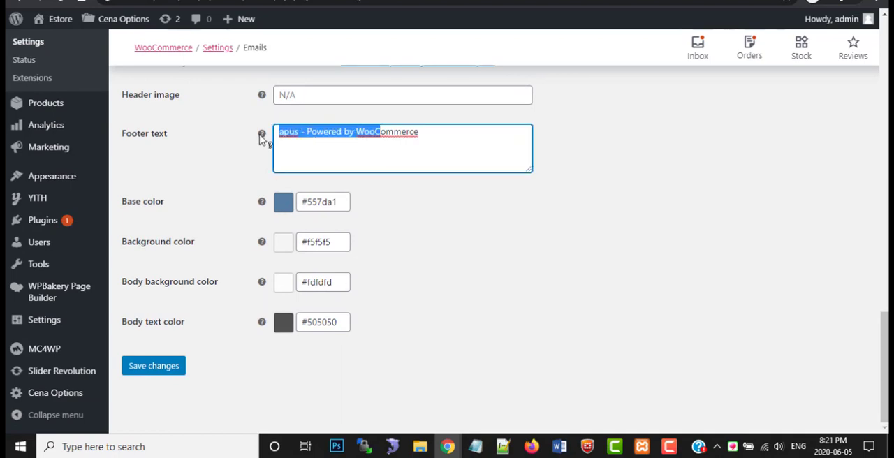
Highlight the whole footer text of the email template and save the WooCommerce email settings
left_click_drag(428, 138, 235, 136)
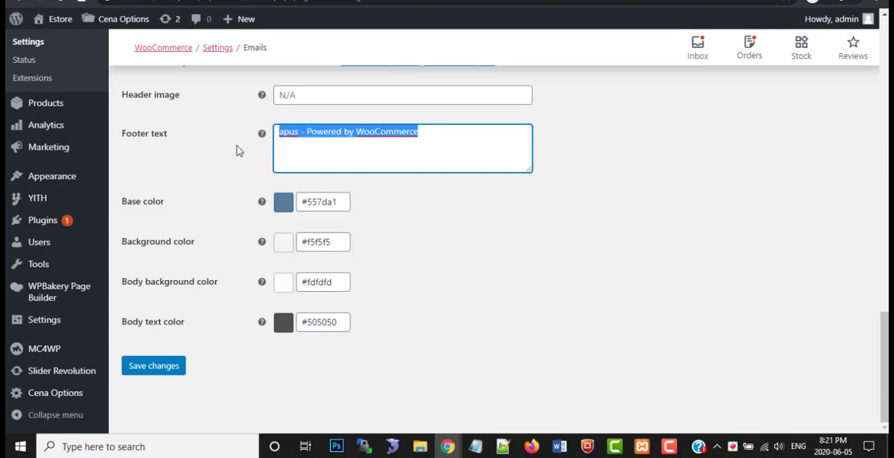
left_click(184, 363)
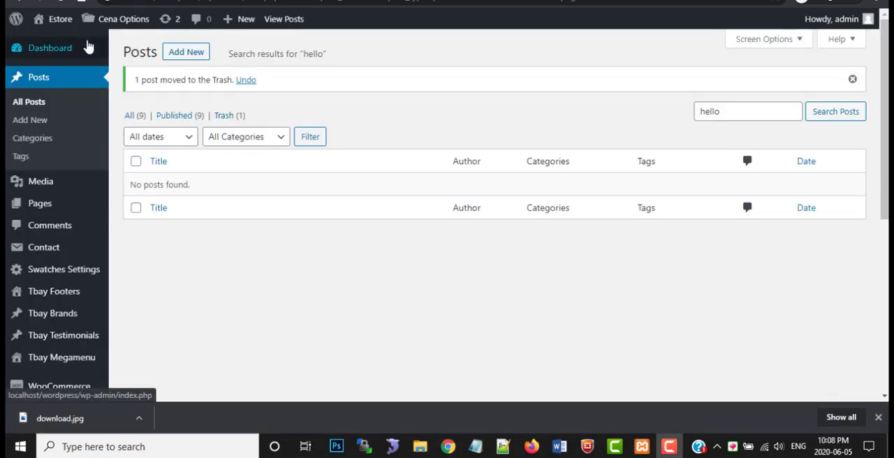
Open the store's front page and examine its header, main menu, headphone slider and the promotional banners below it
mouse_move(54, 32)
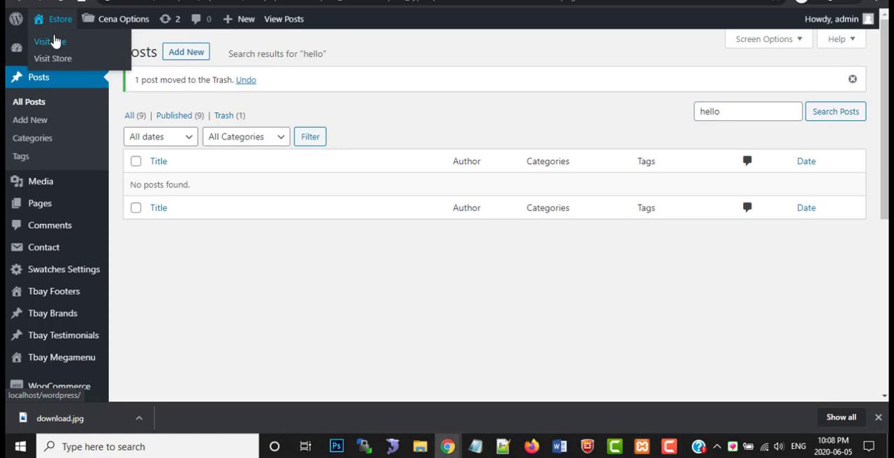
right_click(54, 38)
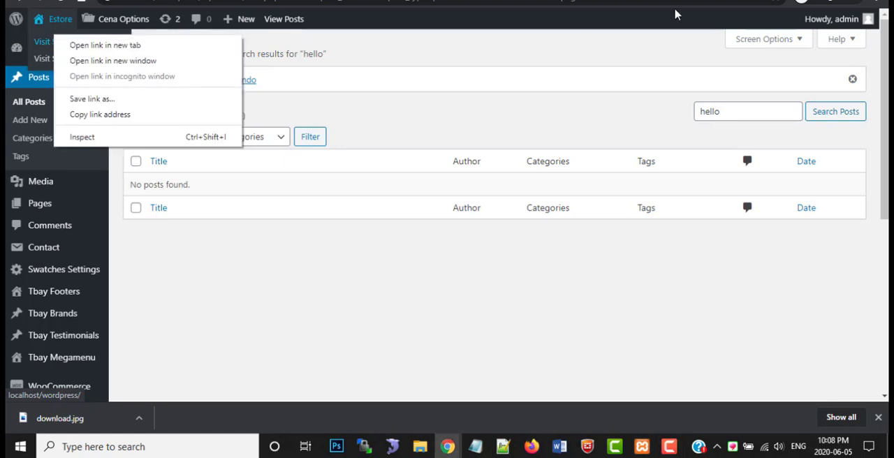
left_click(293, 0)
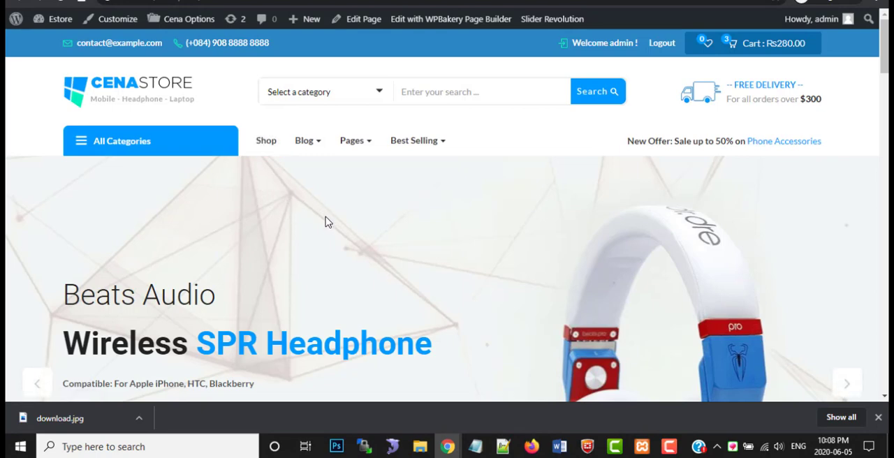
scroll(295, 221, "down", 1)
scroll(295, 221, "up", 1)
scroll(394, 238, "down", 1)
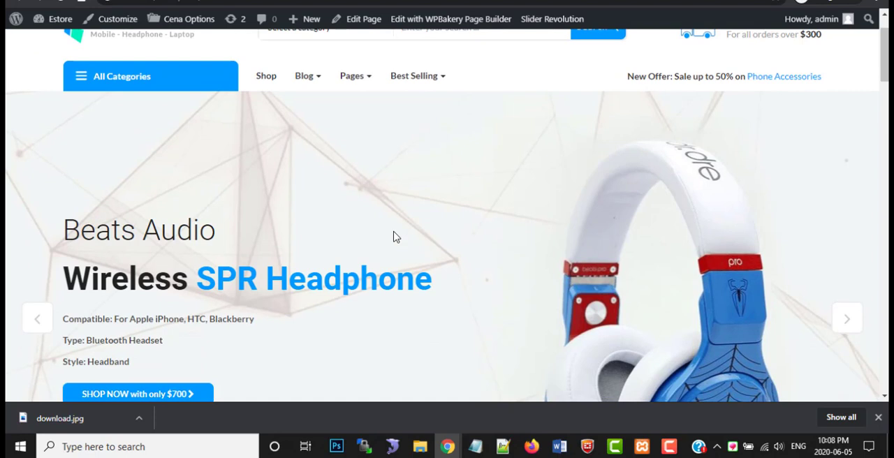
scroll(343, 235, "down", 2)
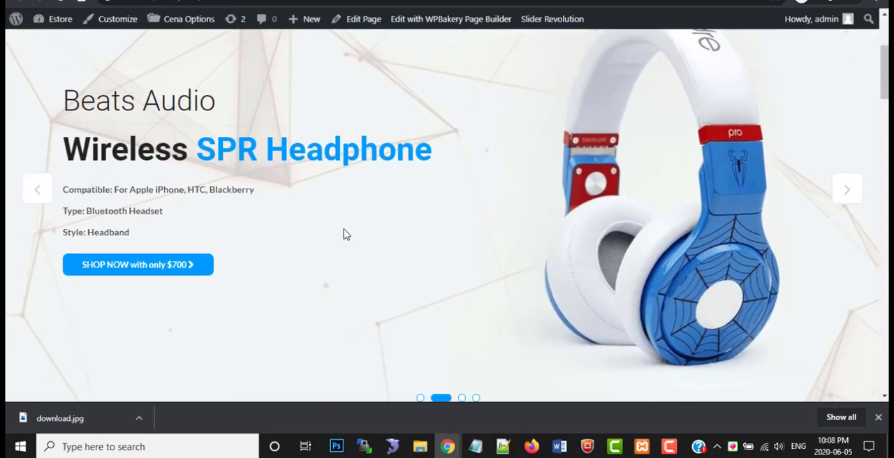
scroll(343, 235, "up", 2)
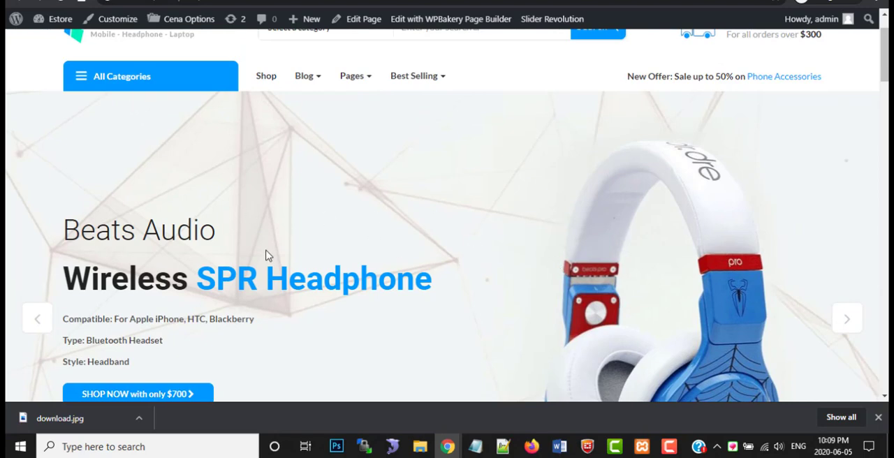
scroll(264, 252, "up", 1)
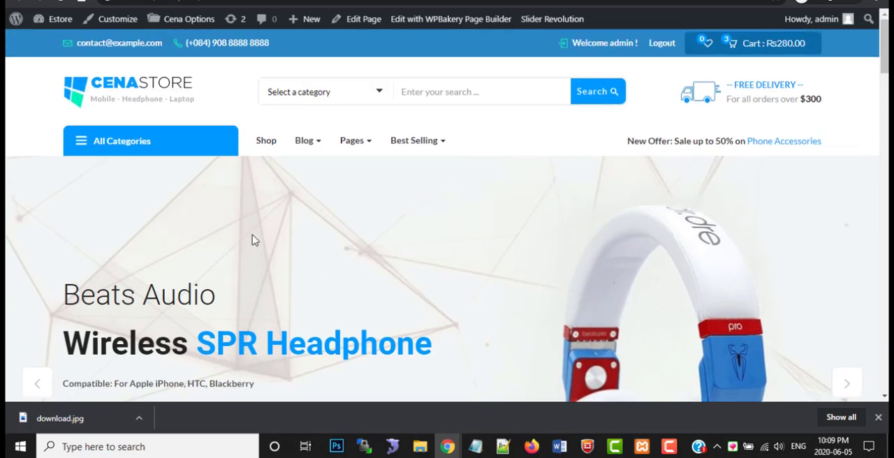
scroll(454, 196, "down", 1)
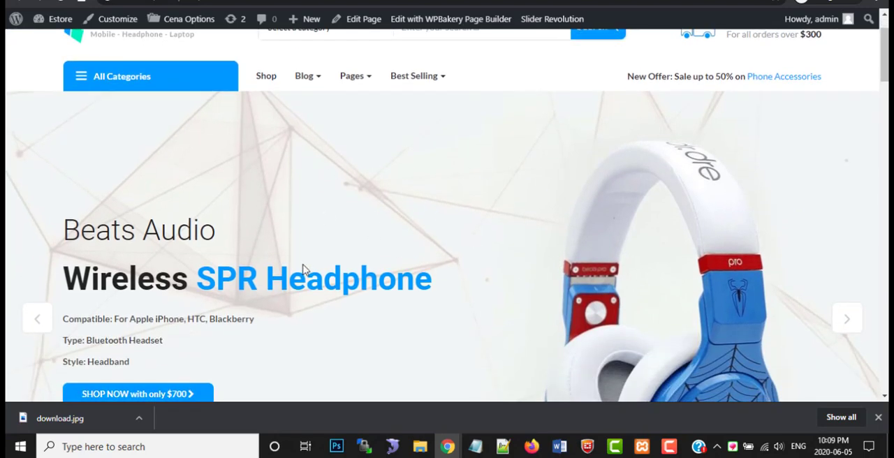
scroll(303, 272, "up", 1)
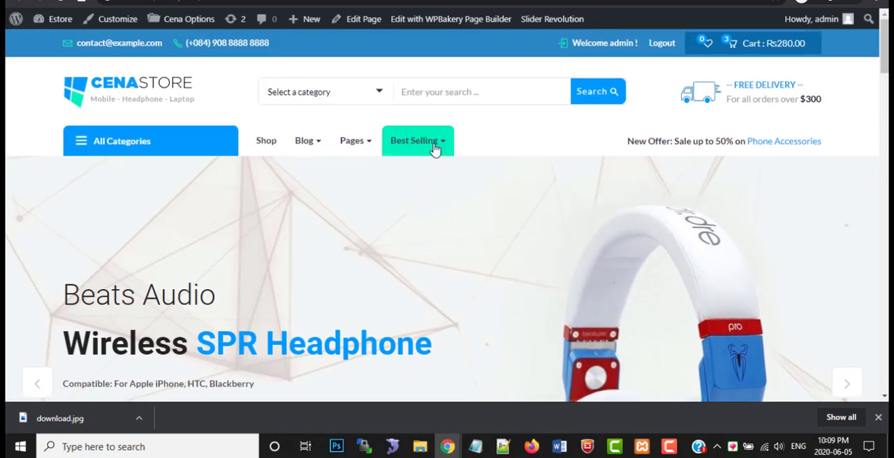
scroll(234, 248, "down", 2)
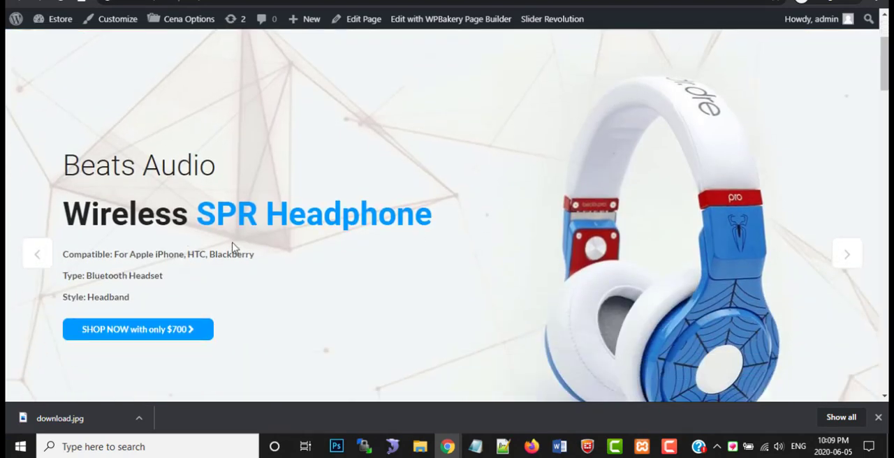
scroll(239, 257, "down", 3)
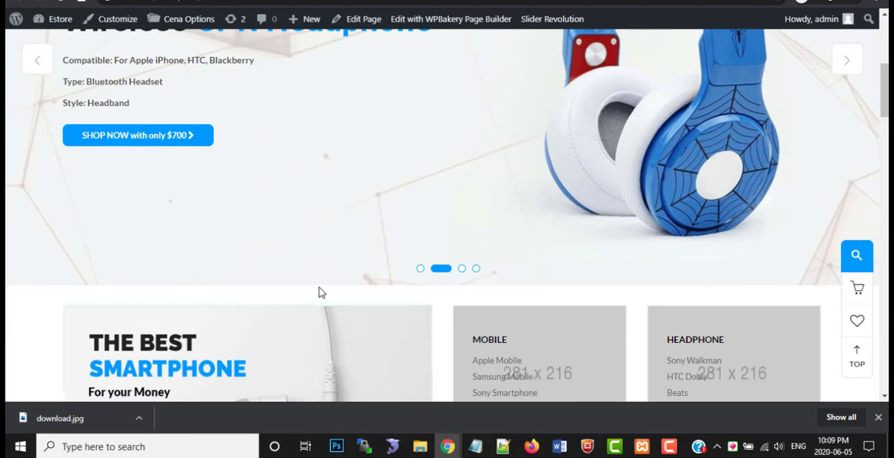
scroll(322, 295, "up", 4)
scroll(322, 299, "down", 4)
scroll(324, 304, "up", 5)
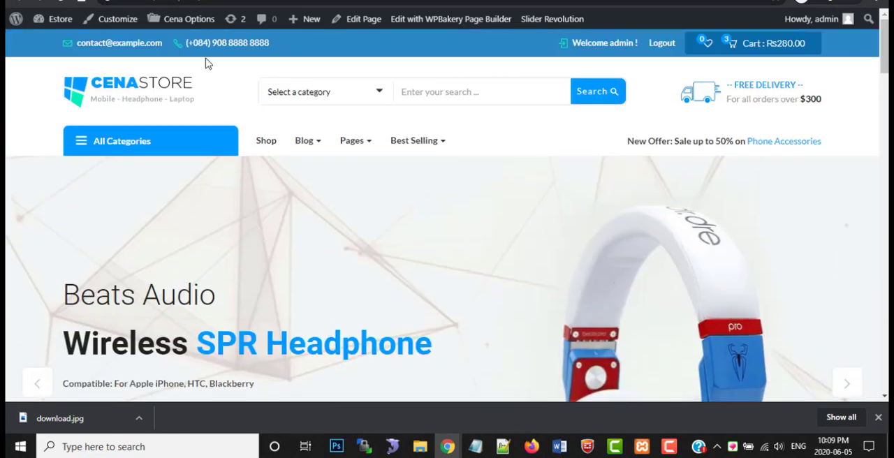
Return to the WordPress admin's Menus page and open Slider Revolution from there
left_click(126, 1)
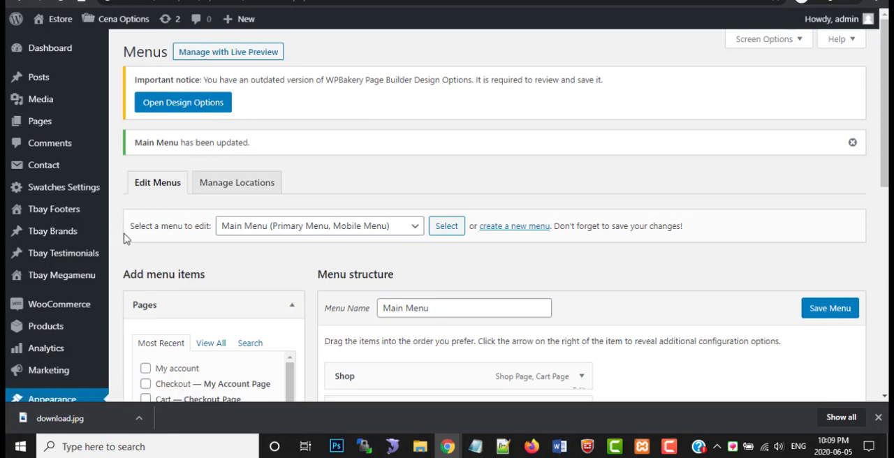
scroll(93, 218, "down", 7)
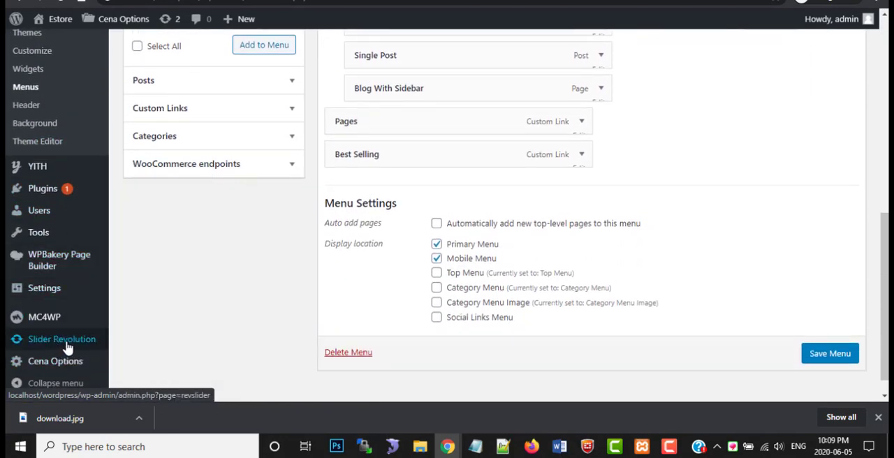
left_click(64, 344)
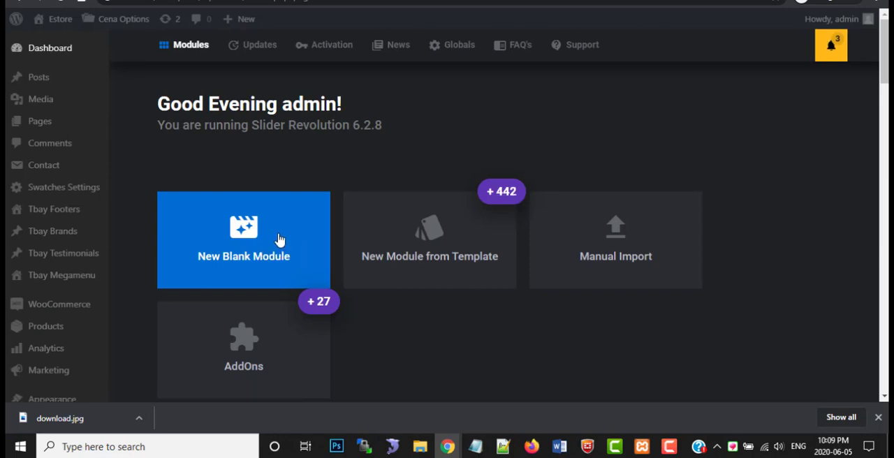
Look through both pages of the slider module list and open the Home 1 module in the editor
scroll(280, 240, "down", 3)
scroll(244, 270, "down", 2)
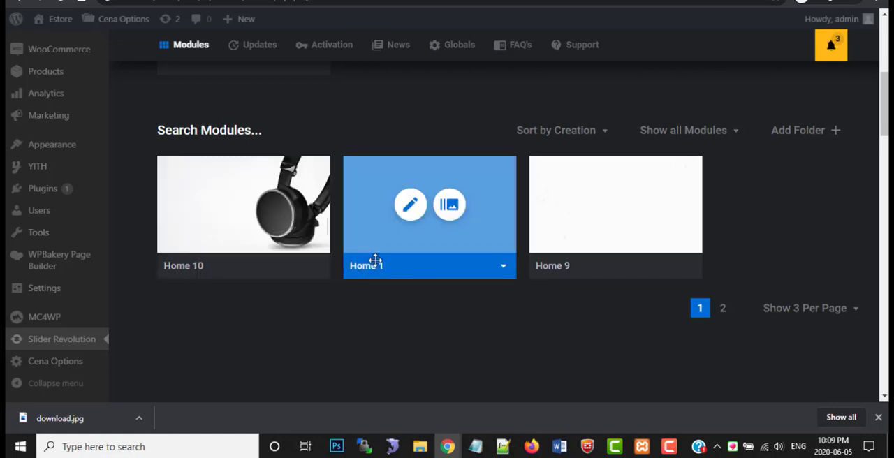
scroll(488, 285, "down", 1)
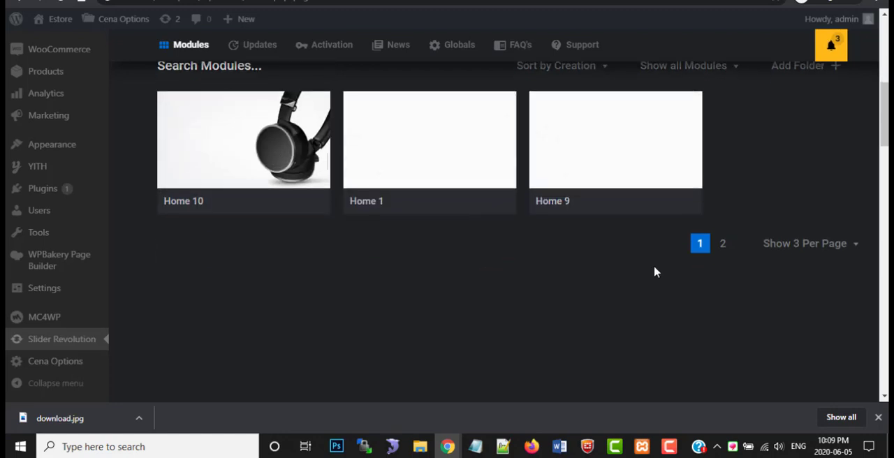
left_click(723, 243)
scroll(496, 261, "up", 2)
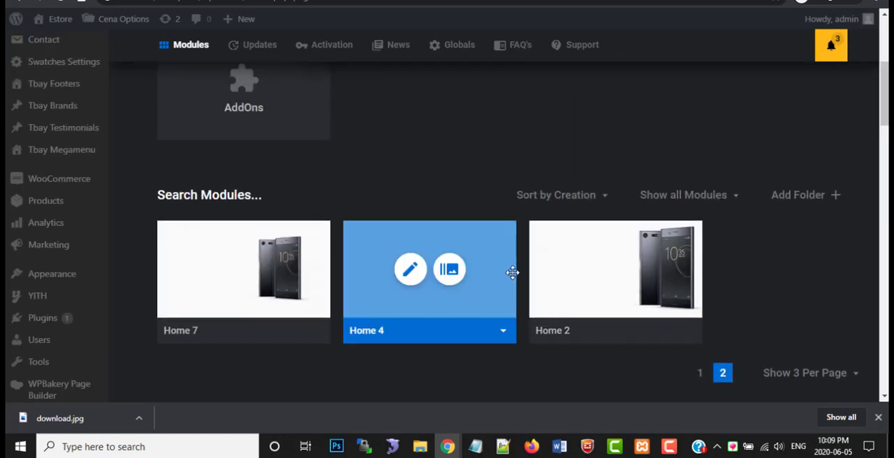
scroll(513, 272, "up", 2)
scroll(513, 279, "down", 2)
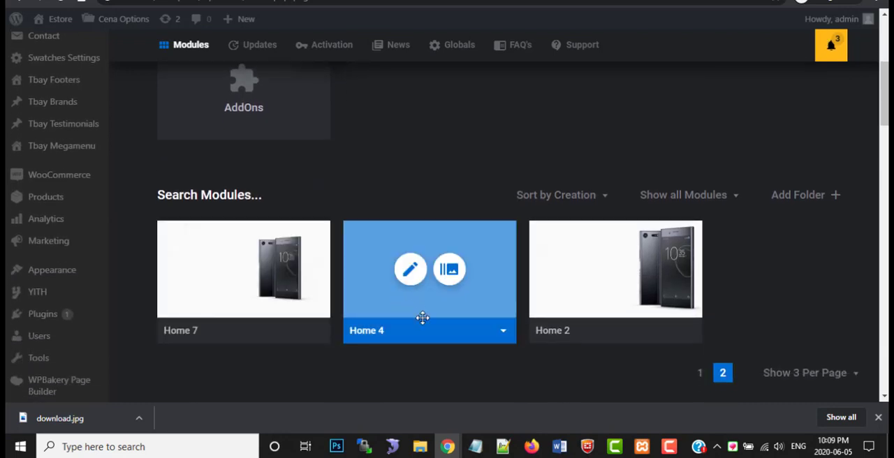
left_click(700, 373)
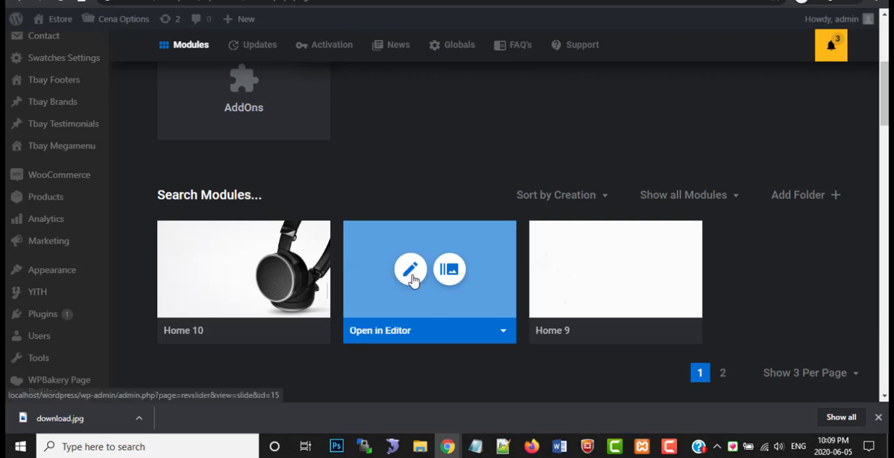
left_click(411, 271)
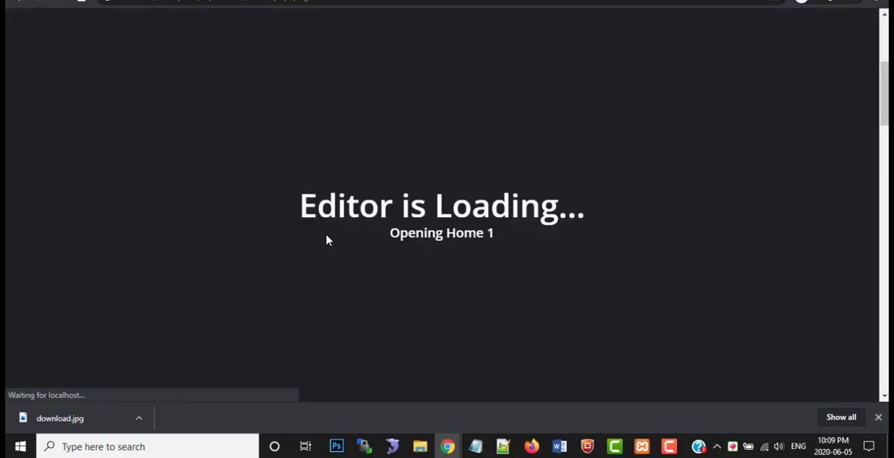
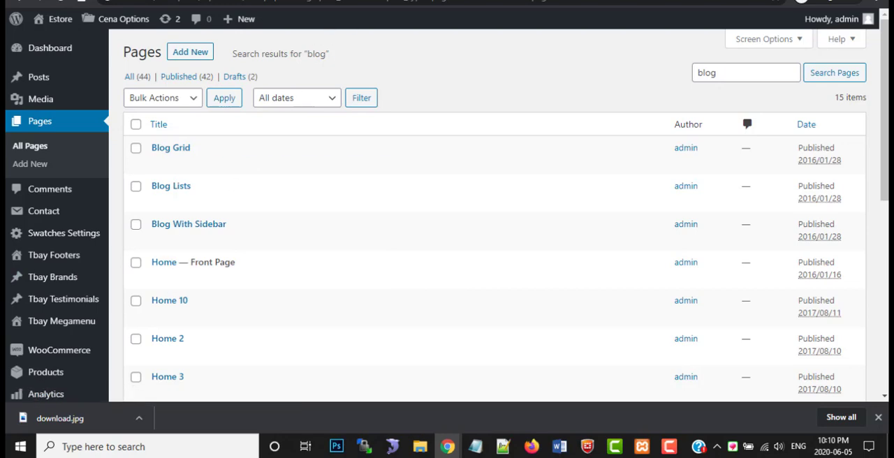
Switch to the Home page's editing screen and check the alias of its Slider Revolution 6 element
key("ctrl+Tab")
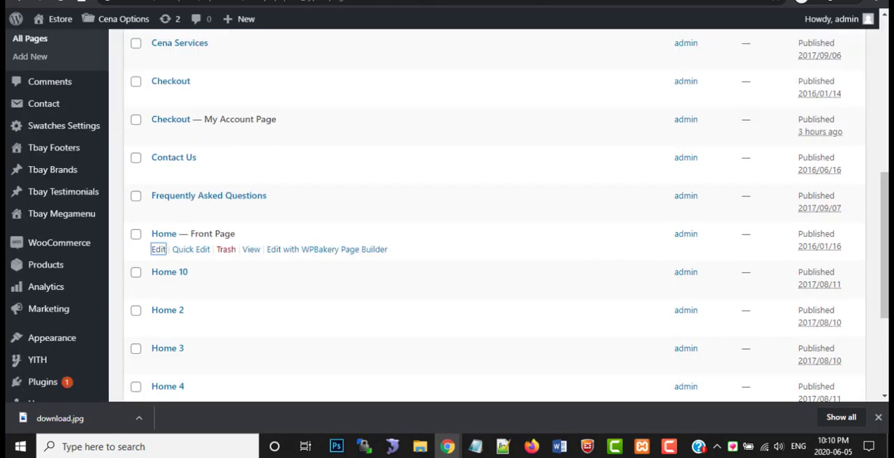
key("ctrl+Tab")
scroll(273, 234, "up", 5)
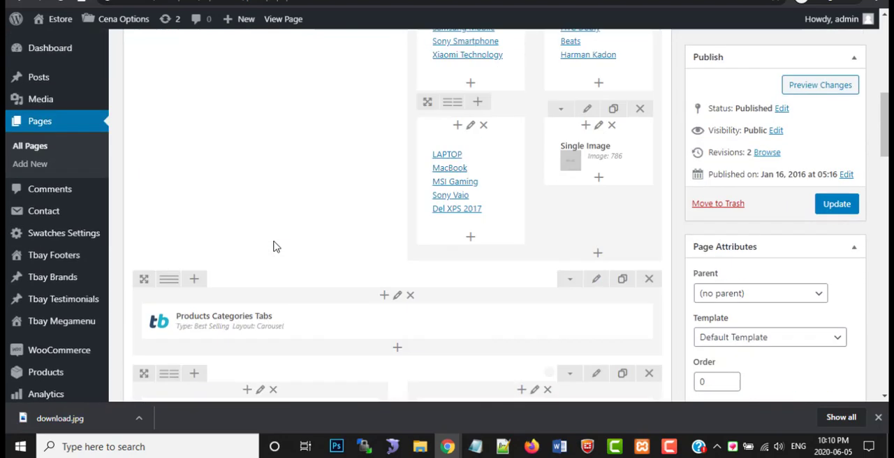
scroll(273, 247, "up", 7)
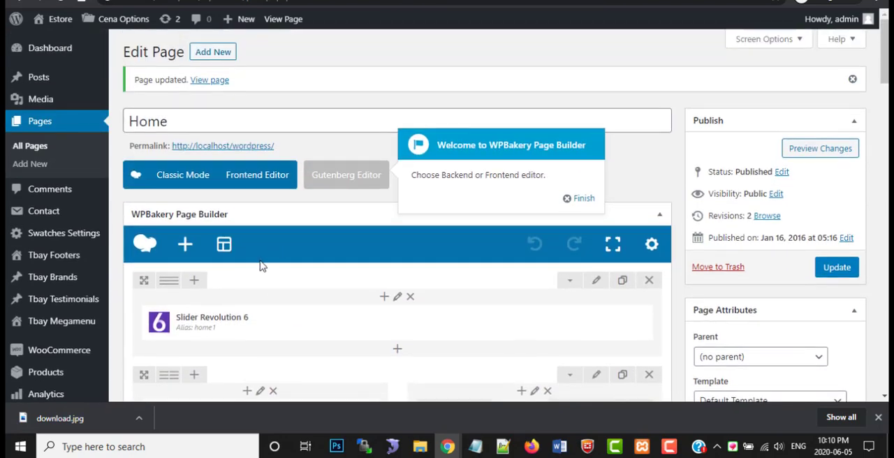
scroll(262, 265, "down", 1)
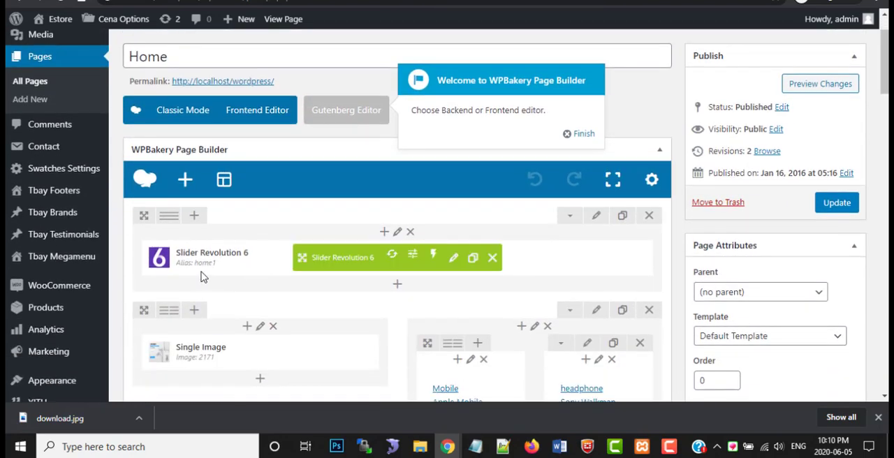
left_click_drag(207, 266, 158, 258)
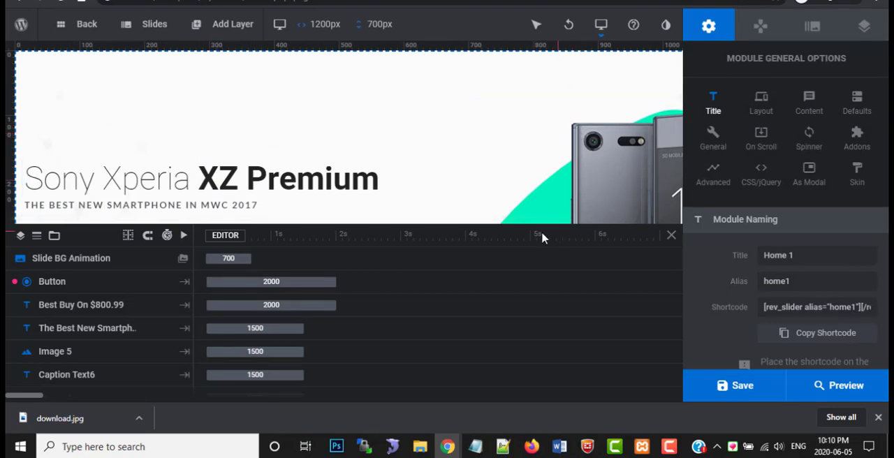
Inspect the Sony Xperia heading layer, change the year in the tagline below it to 2020, and save the slide
left_click(127, 179)
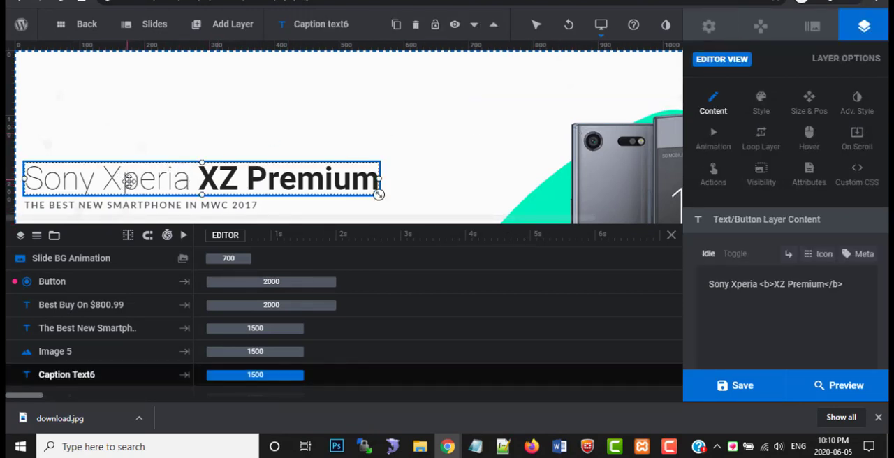
double_click(796, 285)
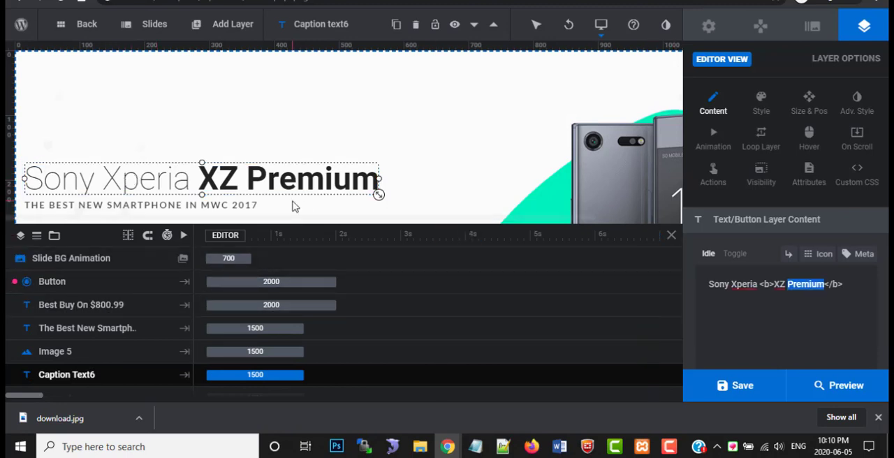
left_click(217, 205)
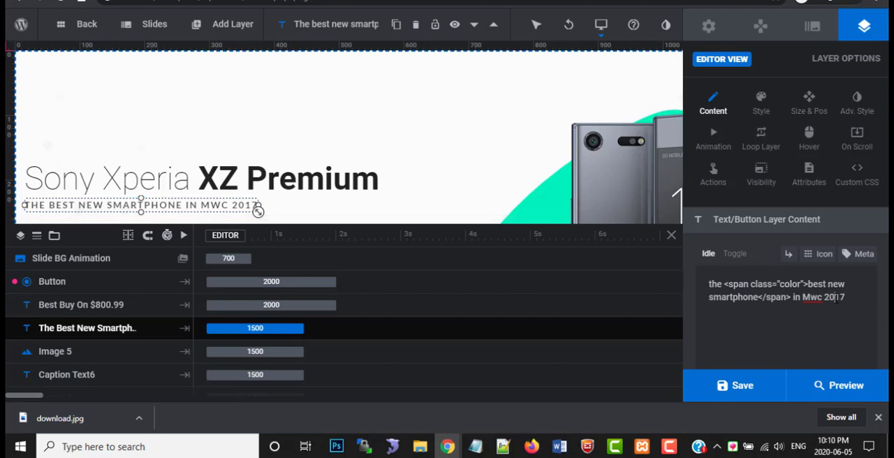
type("20")
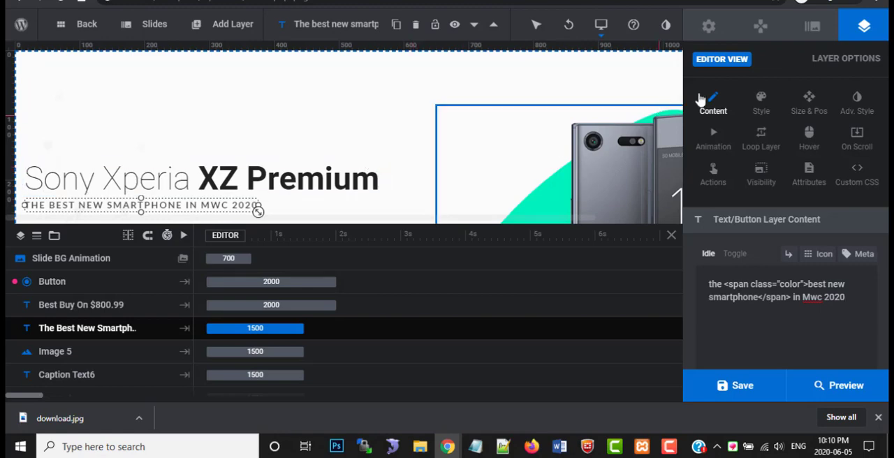
left_click(774, 392)
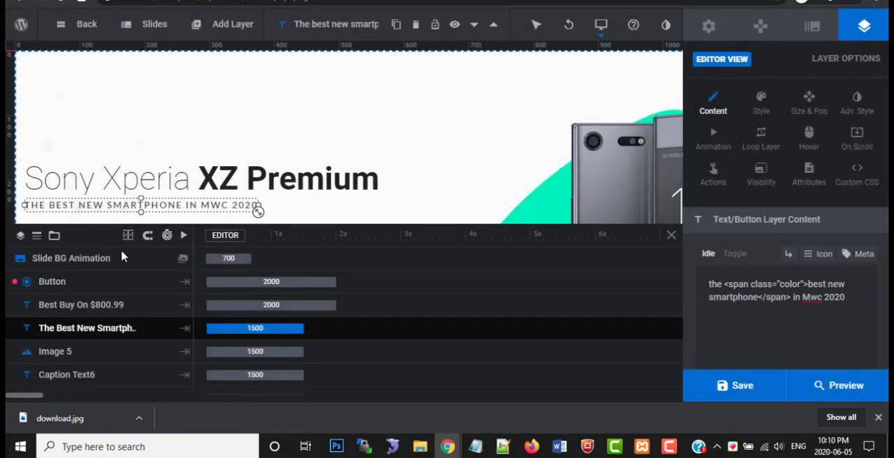
Open the slide background's image source options, browse the media library, and leave it without choosing an image
left_click(83, 258)
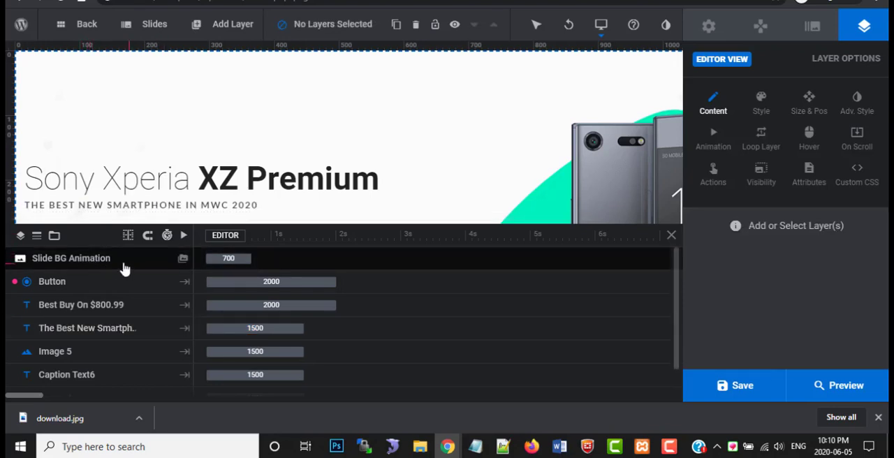
left_click(183, 261)
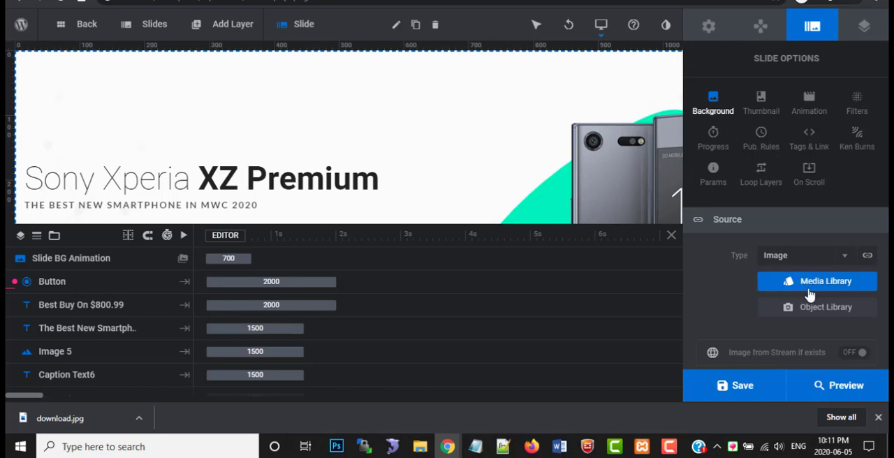
left_click(810, 287)
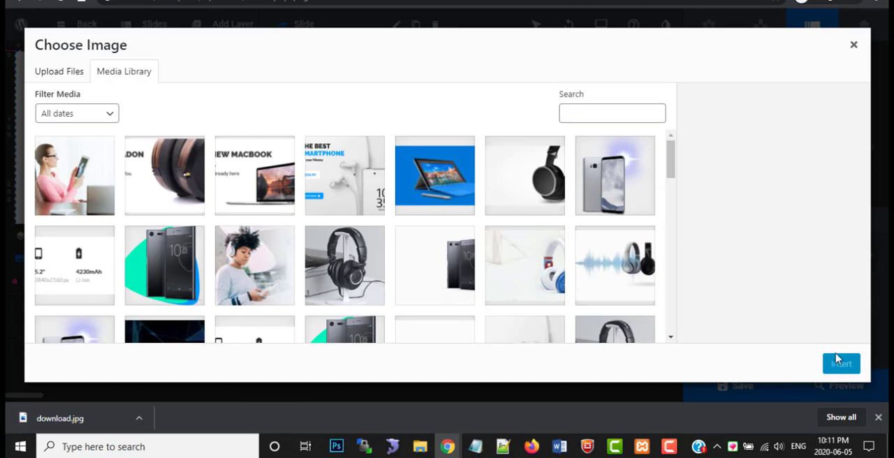
left_click(857, 46)
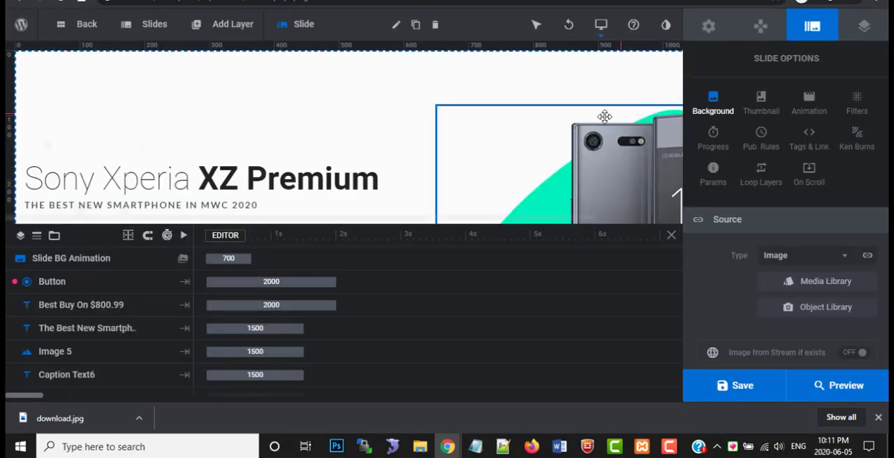
Select the phone-specifications image layer, view the media library for replacing it, and leave without choosing an image
left_click(260, 178)
scroll(175, 189, "down", 3)
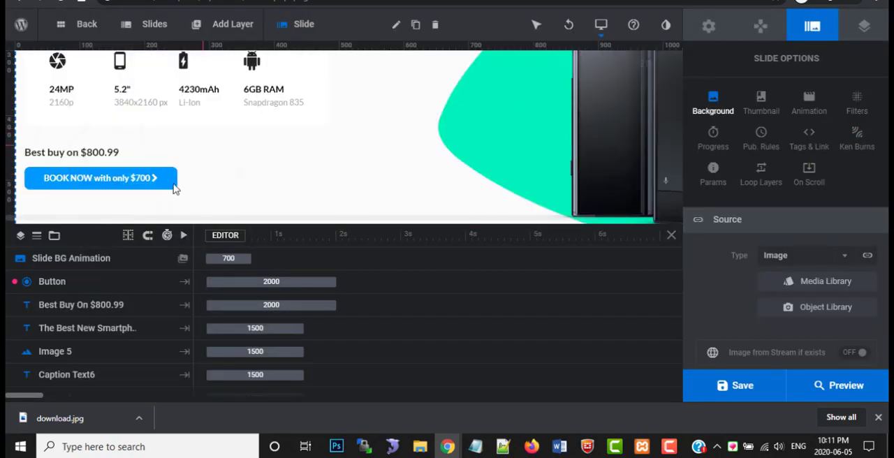
scroll(126, 151, "up", 2)
left_click(127, 155)
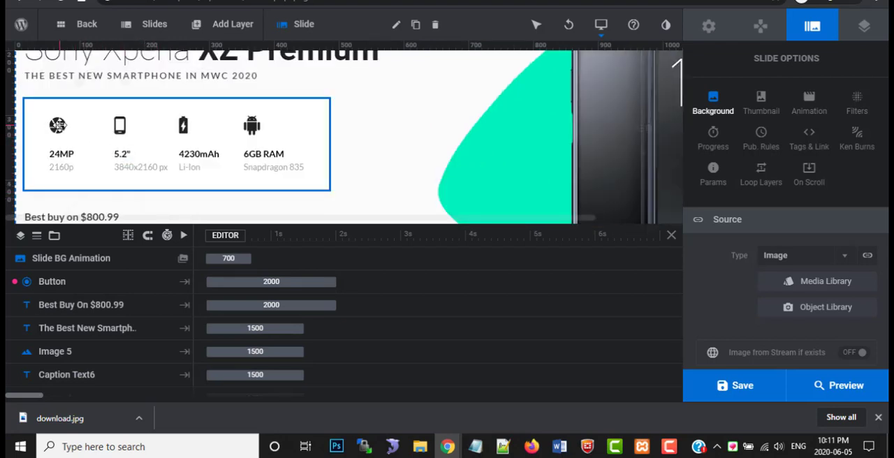
left_click(60, 126)
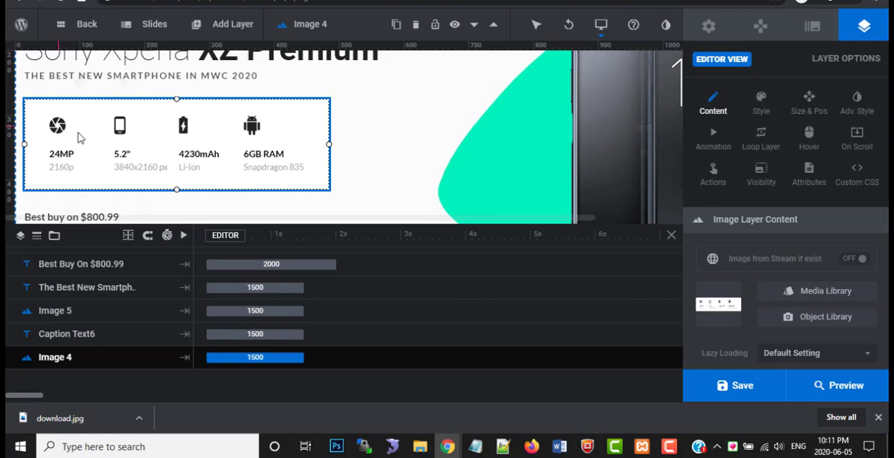
left_click(763, 293)
left_click(855, 44)
double_click(124, 127)
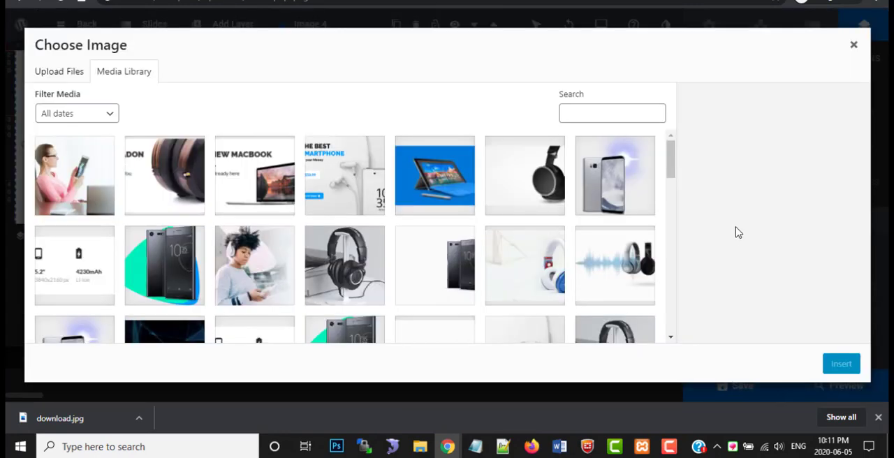
left_click(855, 46)
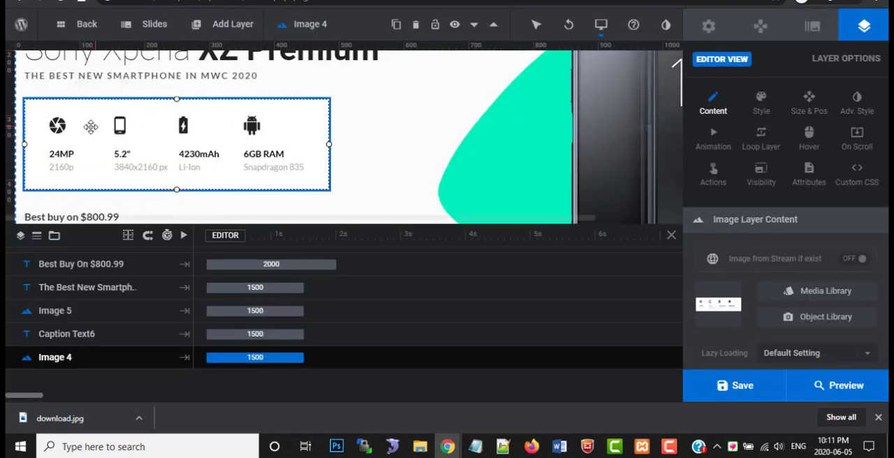
Review the content of the "Best buy on $800.99" text and the booking button, and save the slide
scroll(120, 148, "down", 1)
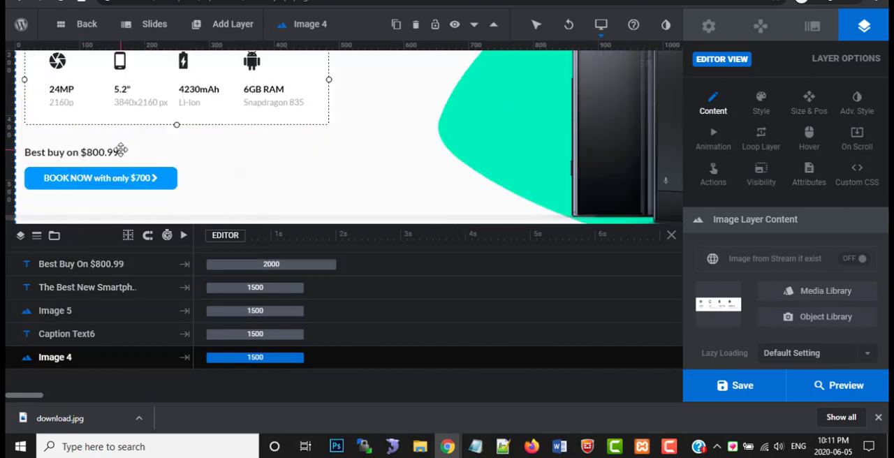
left_click(90, 153)
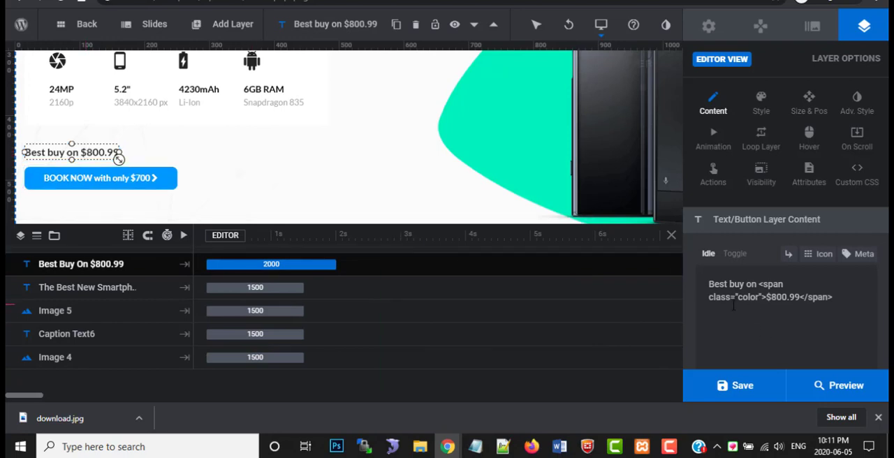
left_click(148, 187)
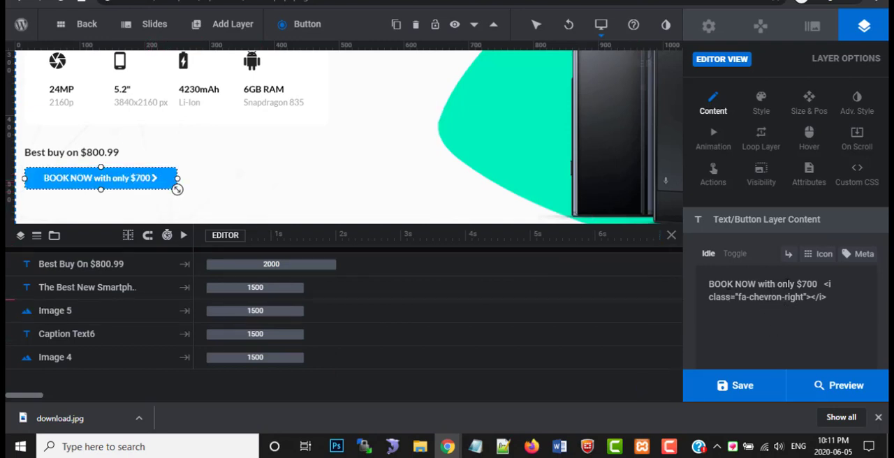
scroll(125, 318, "up", 2)
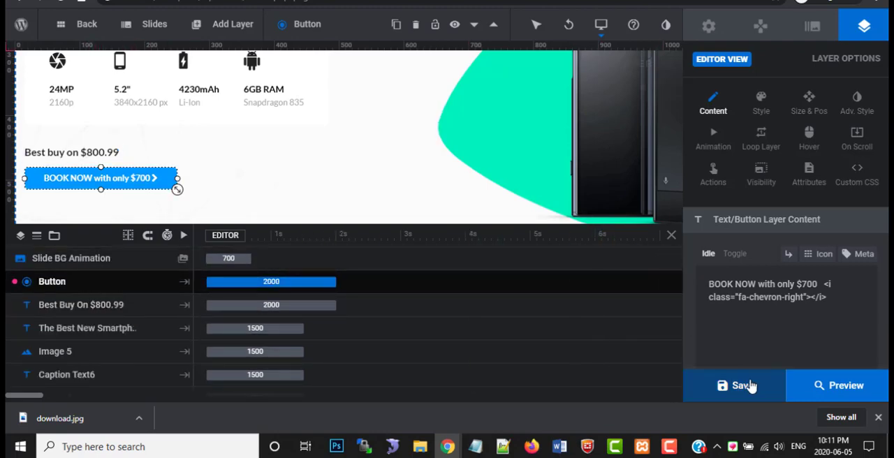
left_click(743, 386)
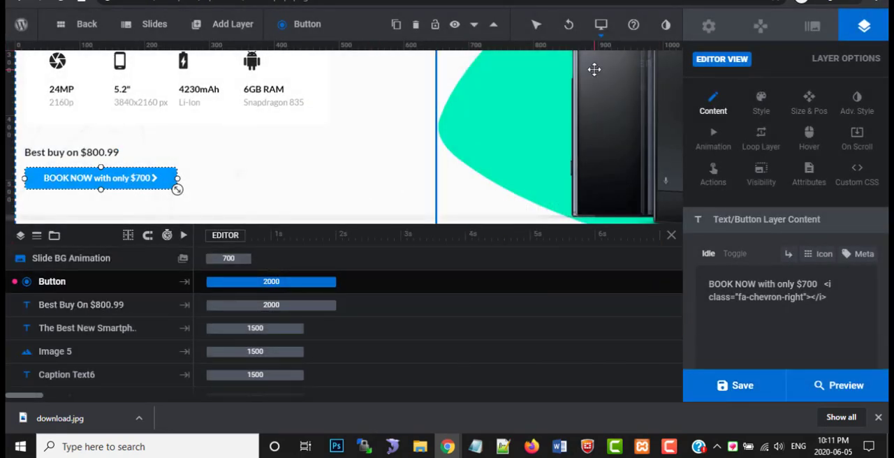
Switch to the store's front page and examine the Sony Xperia slide's tagline, specifications, price and booking button
scroll(605, 134, "up", 3)
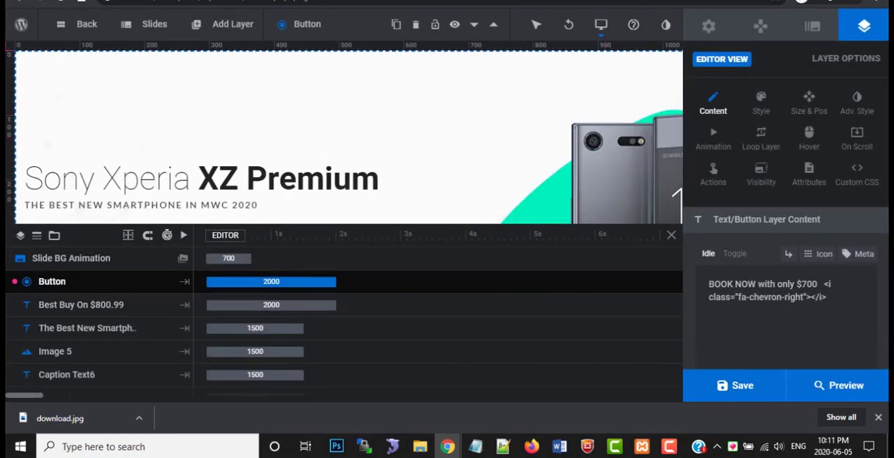
left_click(192, 0)
mouse_move(416, 140)
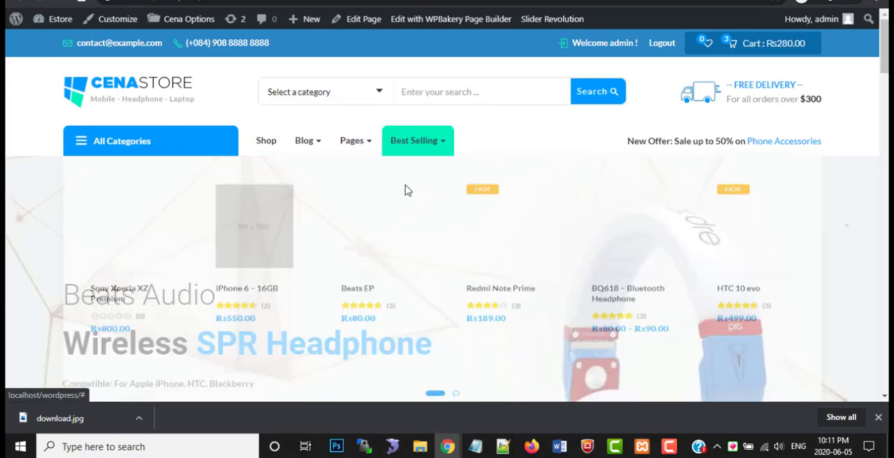
left_click(494, 183)
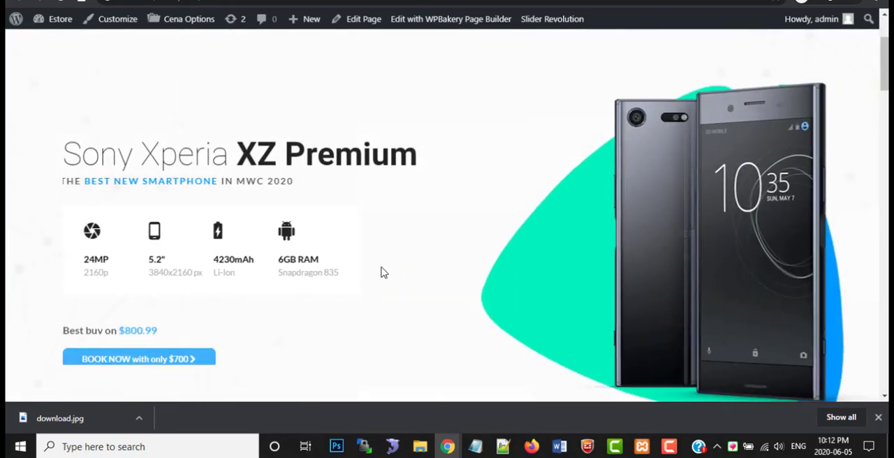
scroll(197, 230, "down", 2)
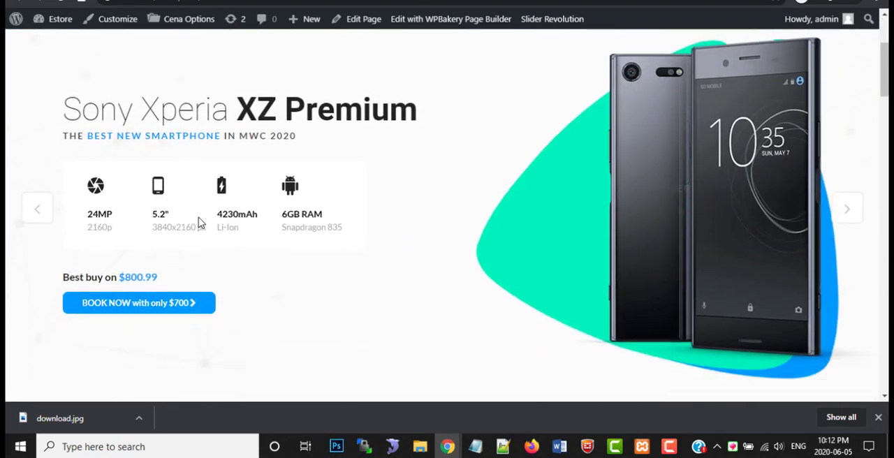
scroll(197, 241, "up", 1)
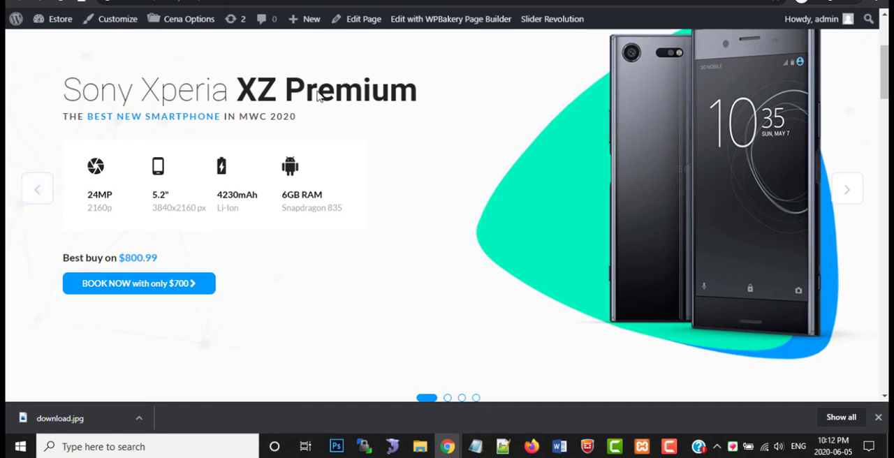
scroll(423, 202, "up", 3)
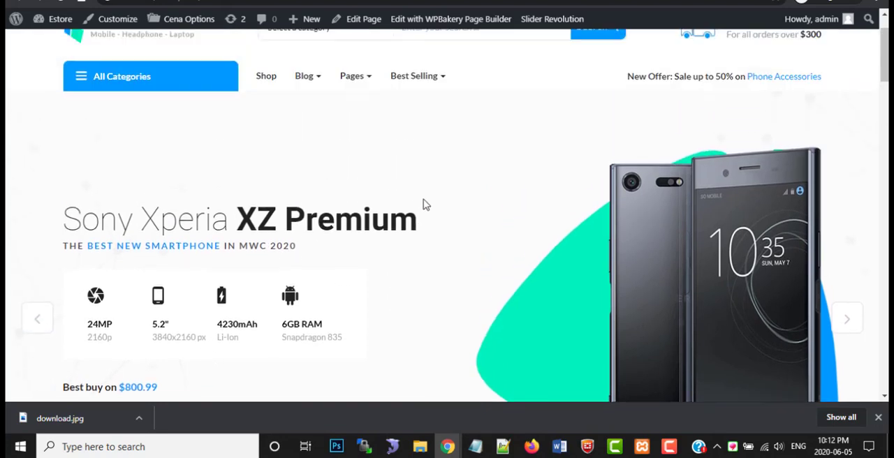
Return the homepage slider to its first slide and examine the smartphone banner and category boxes below it
scroll(433, 210, "down", 1)
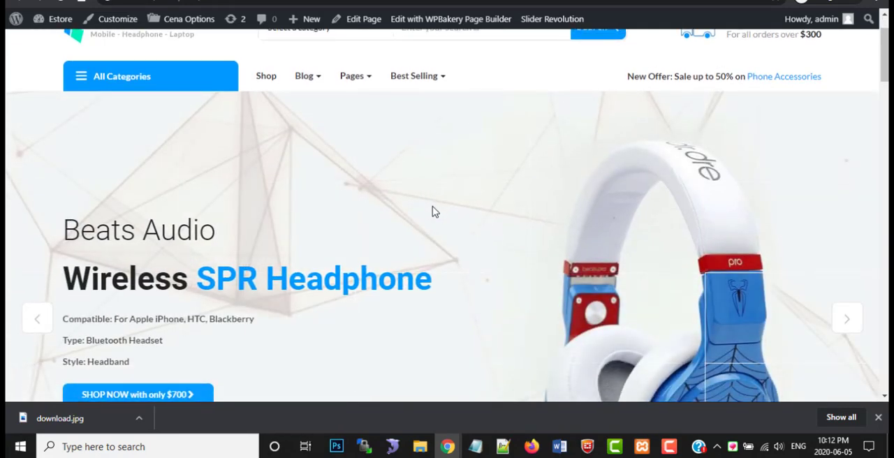
scroll(428, 197, "down", 5)
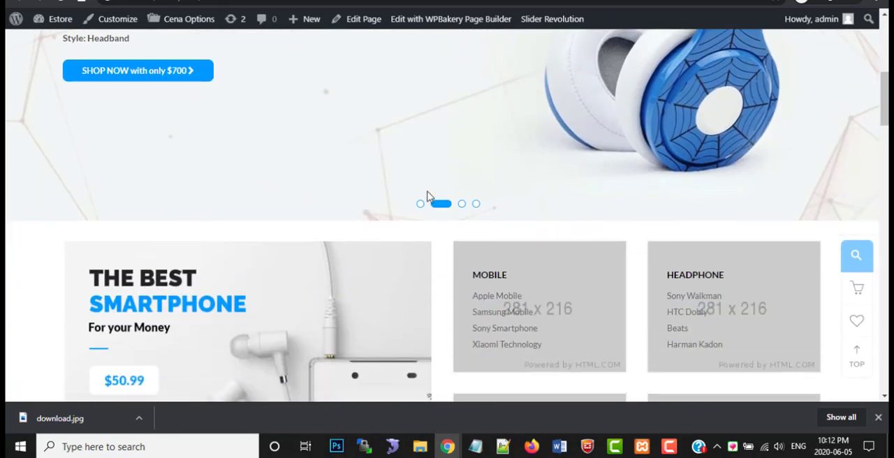
left_click(420, 204)
scroll(401, 217, "down", 3)
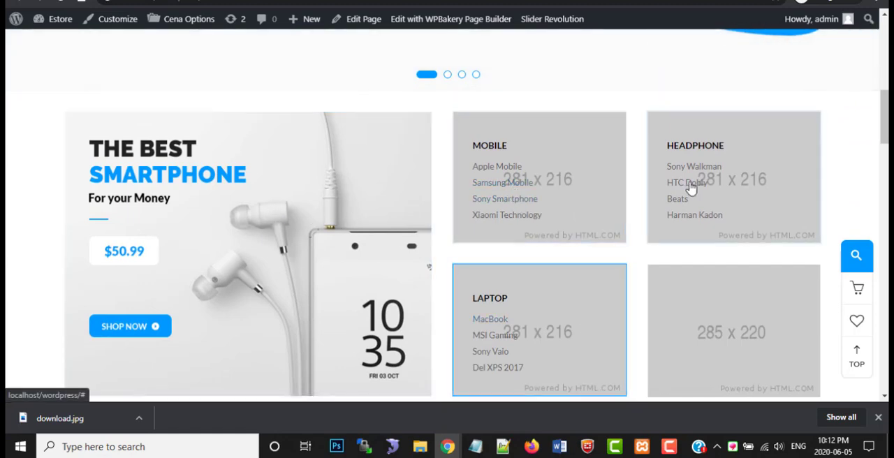
scroll(299, 225, "down", 3)
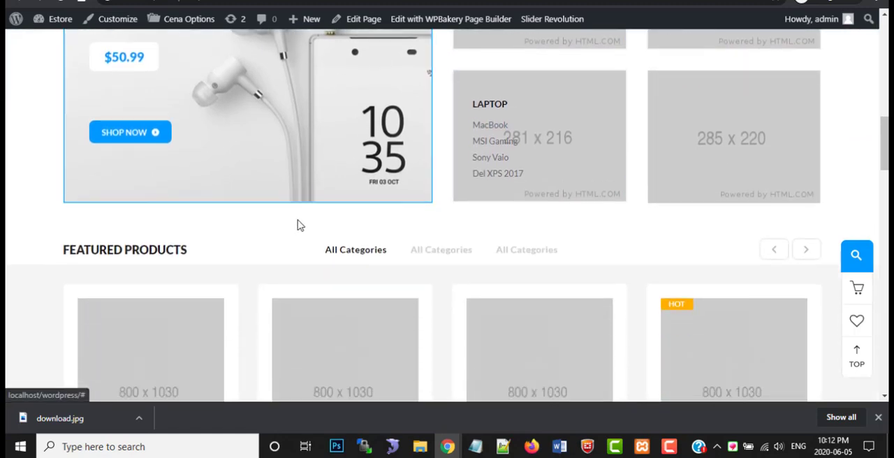
scroll(258, 206, "up", 3)
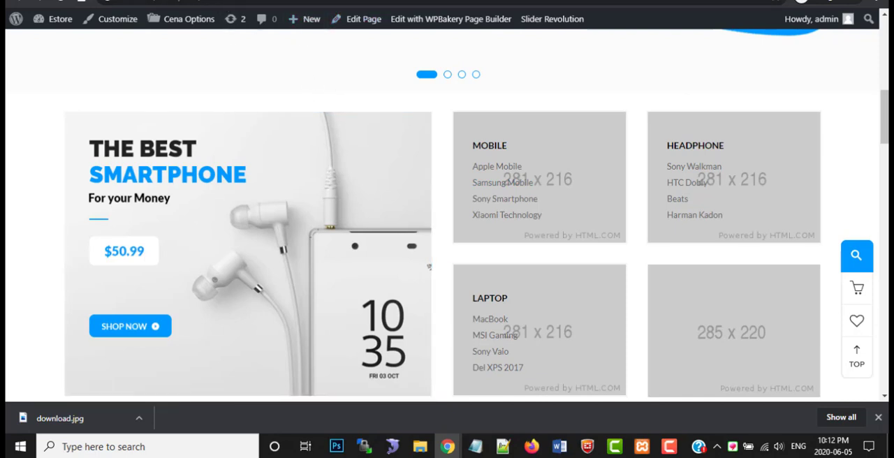
Search the site's pages for "home" and open the Home front page for editing, dismissing the WPBakery welcome tip
left_click(252, 1)
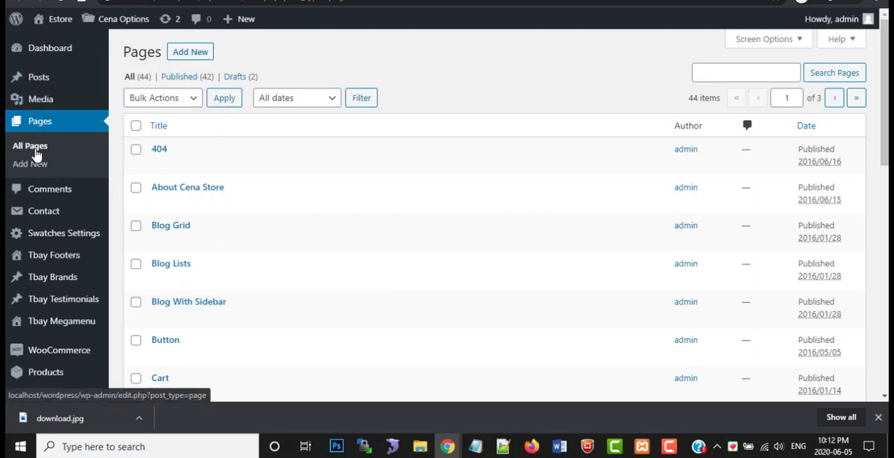
left_click(725, 79)
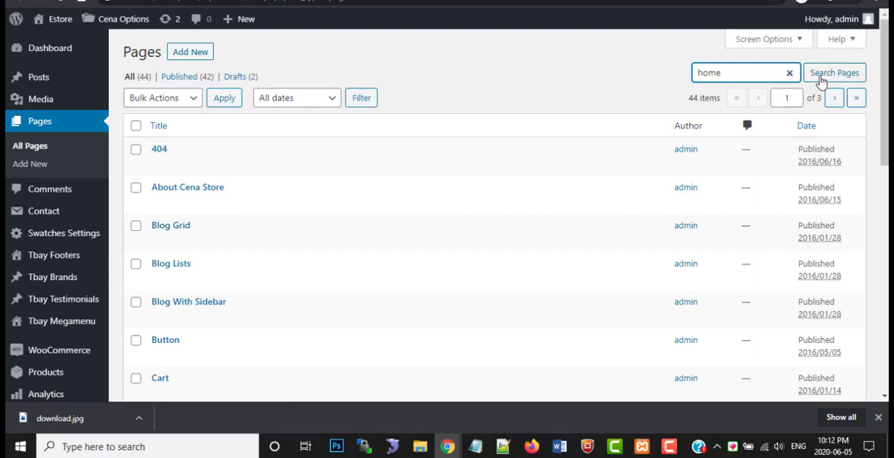
left_click(821, 82)
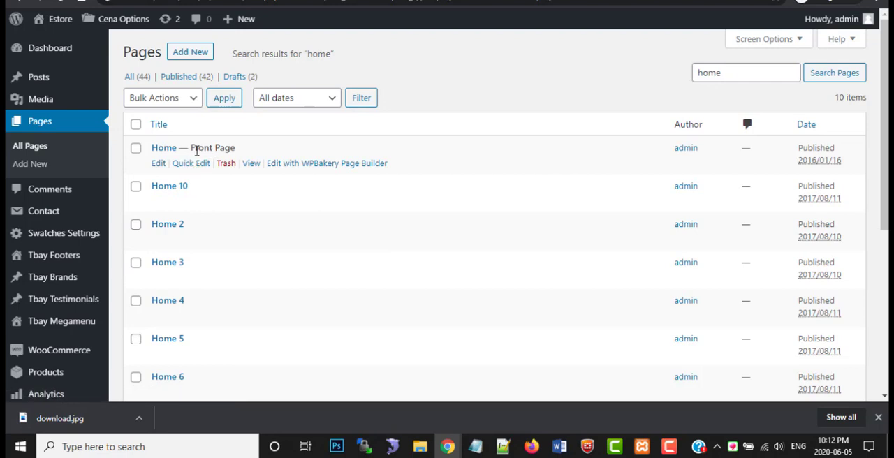
left_click_drag(202, 149, 229, 149)
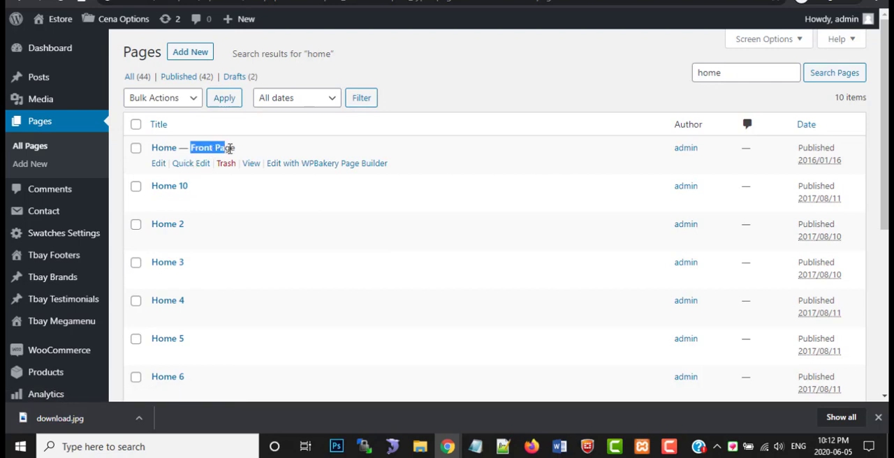
left_click(210, 150)
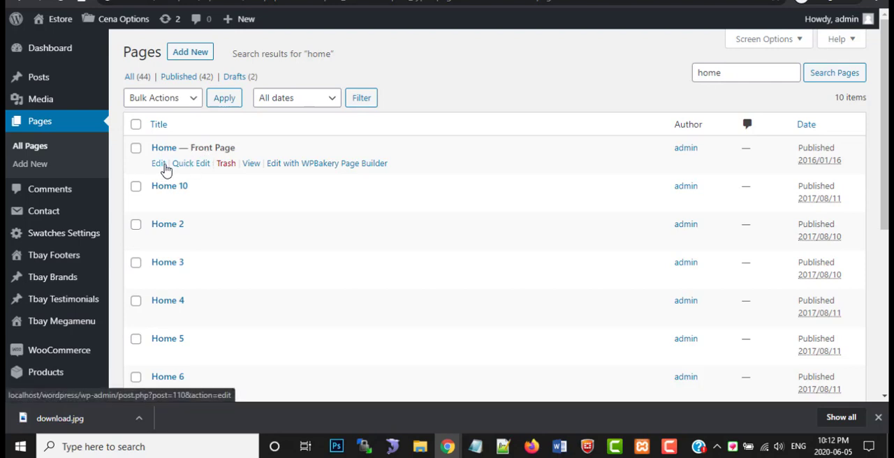
left_click(163, 166)
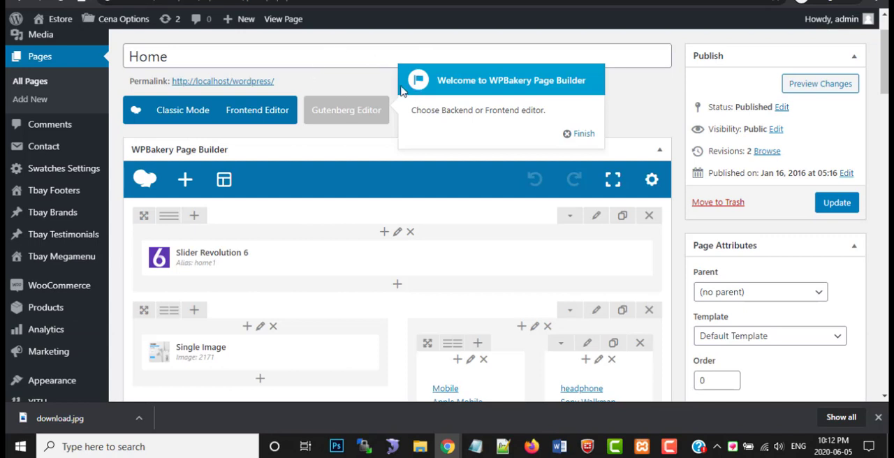
left_click(583, 133)
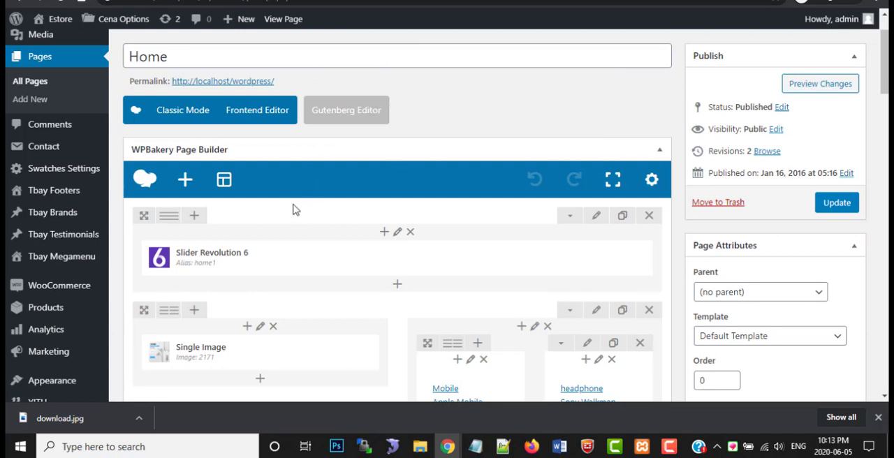
Examine the Home page's slider, image and text blocks, comparing the Single Image block with the smartphone banner on the store's front page
mouse_move(267, 254)
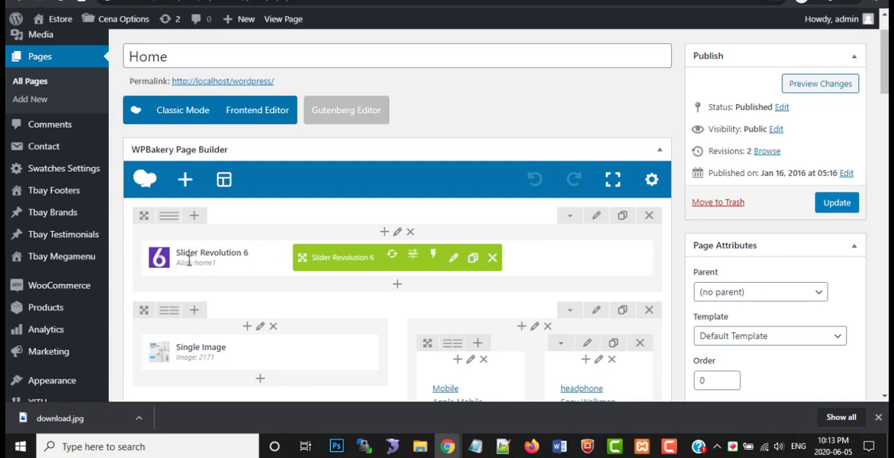
scroll(240, 282, "down", 2)
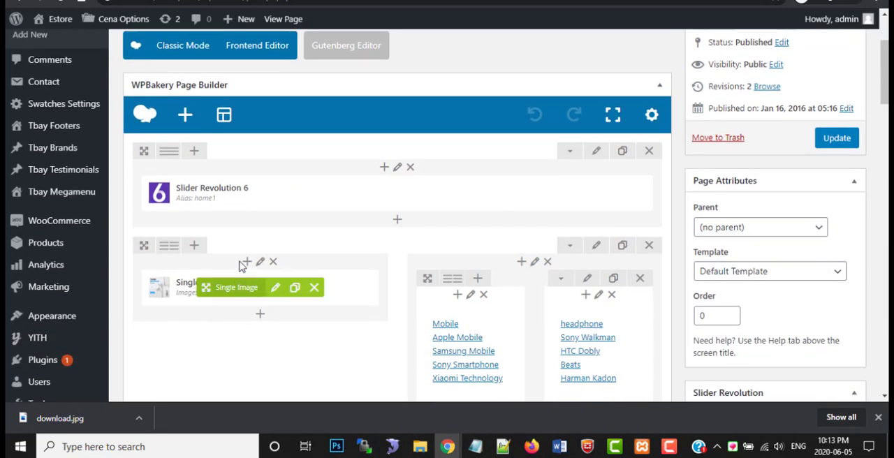
scroll(241, 260, "down", 1)
scroll(240, 260, "down", 1)
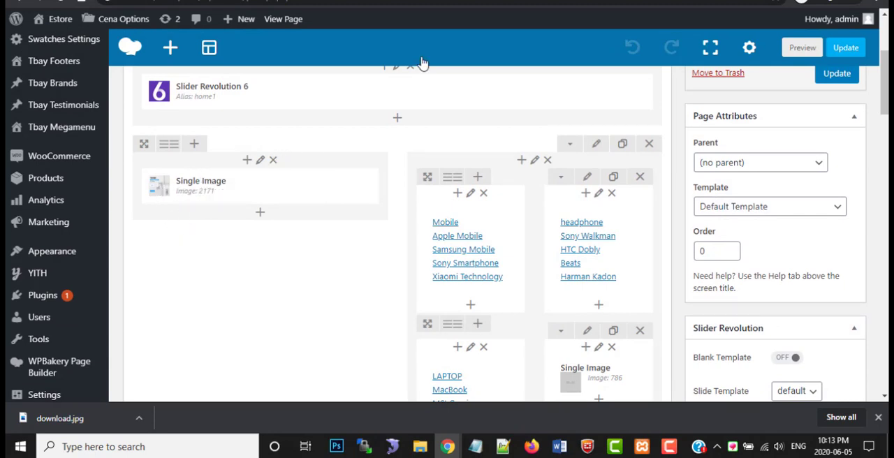
left_click(280, 1)
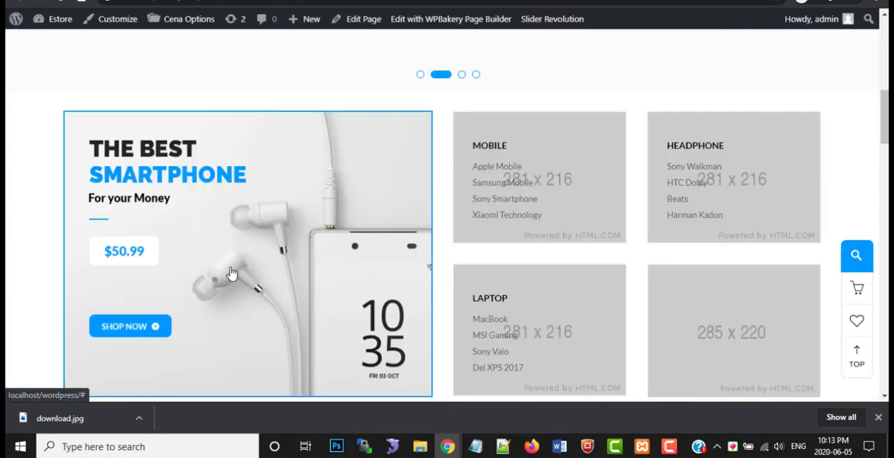
left_click(419, 0)
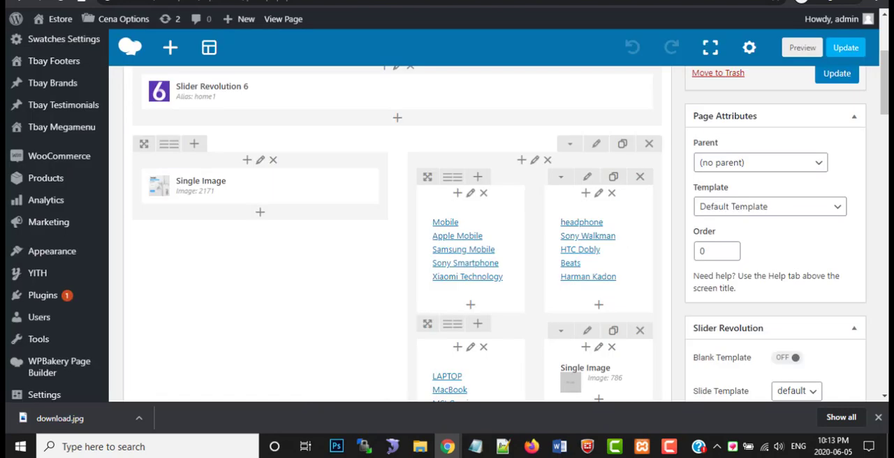
Open the smartphone banner's Single Image settings, review its image source and media library image, and save the settings
mouse_move(279, 206)
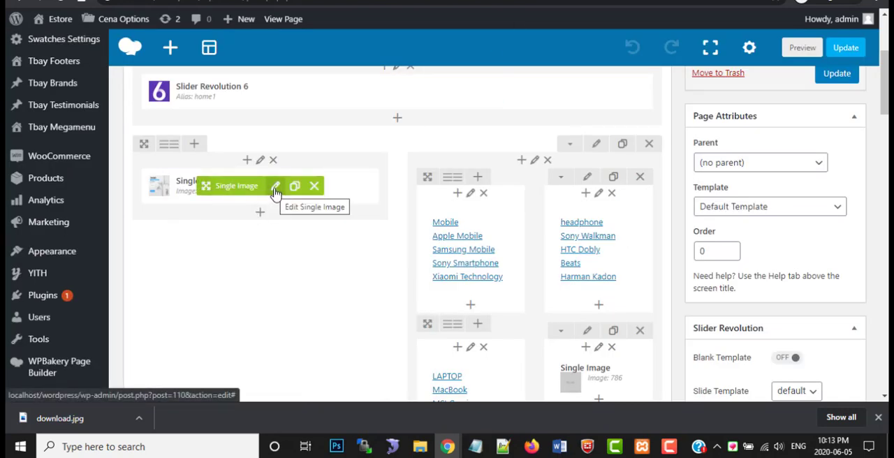
left_click(276, 187)
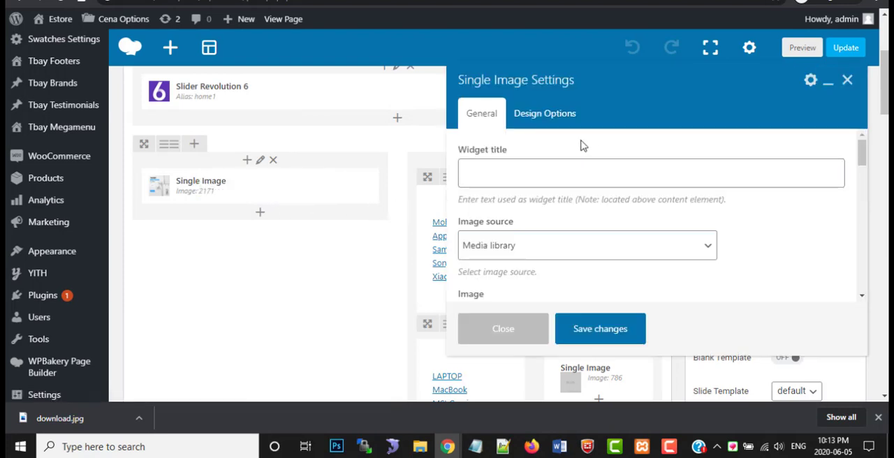
scroll(518, 203, "down", 1)
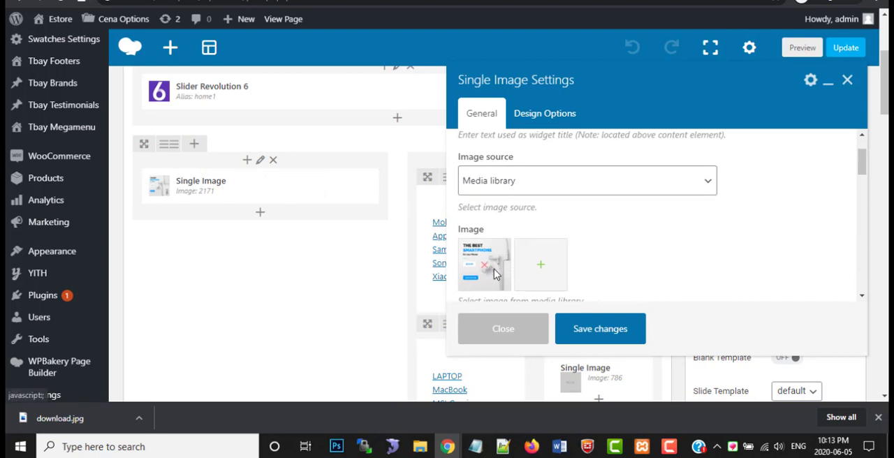
left_click(602, 334)
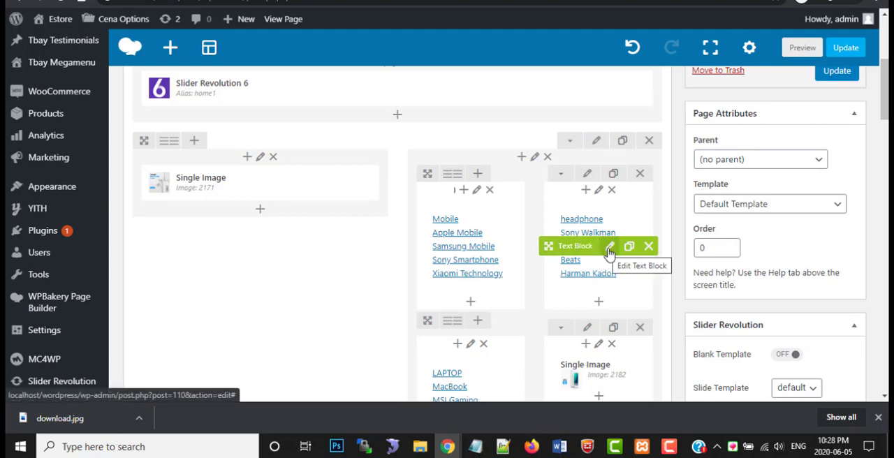
Remove the placeholder background image from the headphone text block in its design options
left_click(610, 249)
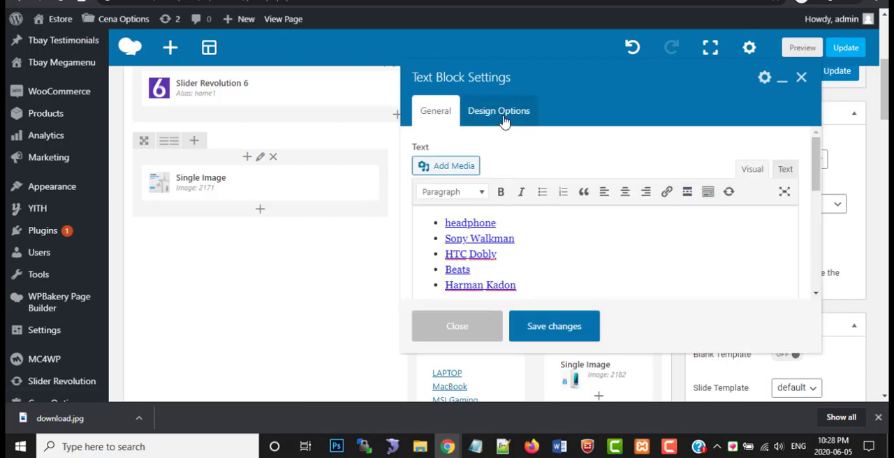
left_click(503, 122)
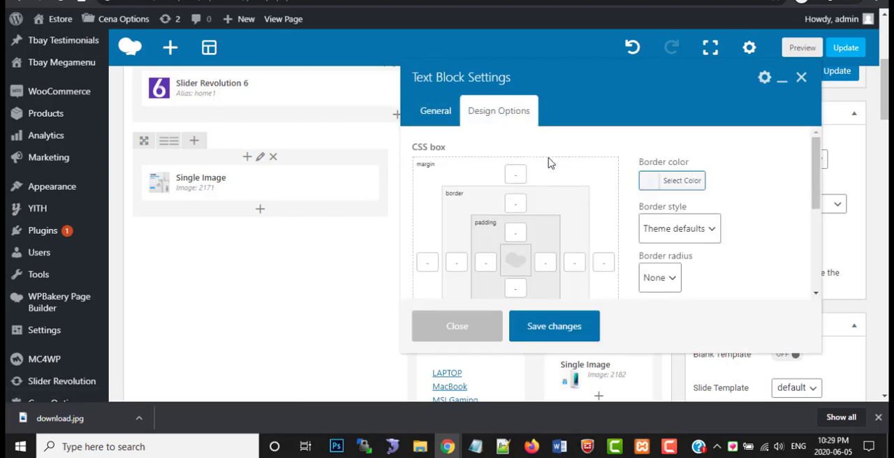
scroll(650, 225, "down", 2)
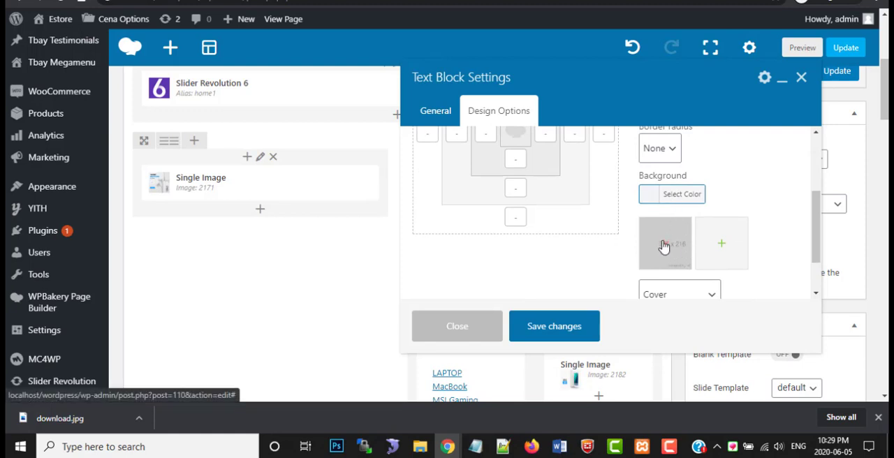
left_click(665, 245)
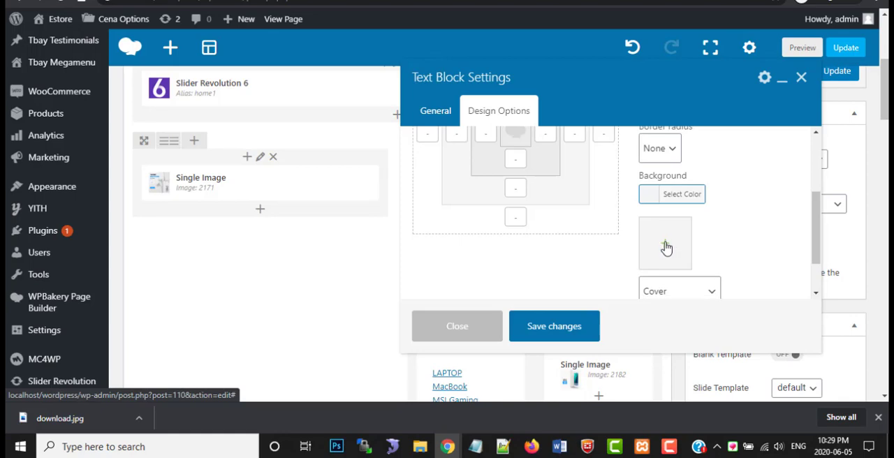
Upload bg_category2.png from the images folder, set it as the headphone text block's background, and save the block
left_click(666, 245)
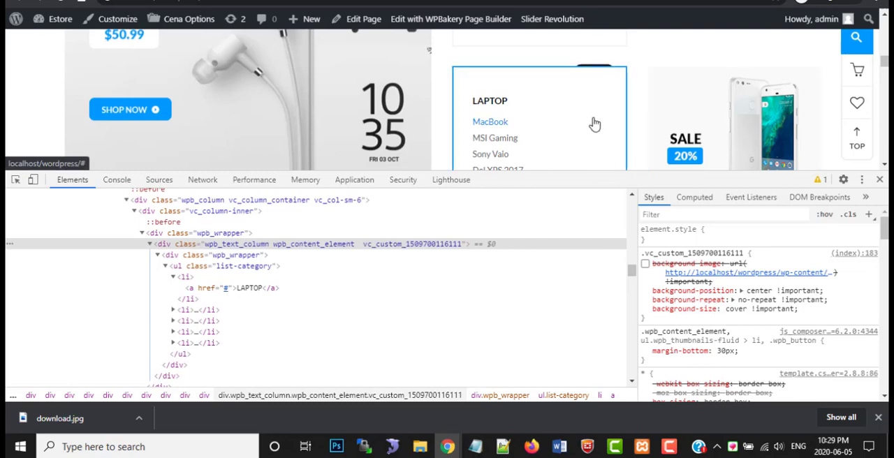
scroll(594, 123, "down", 1)
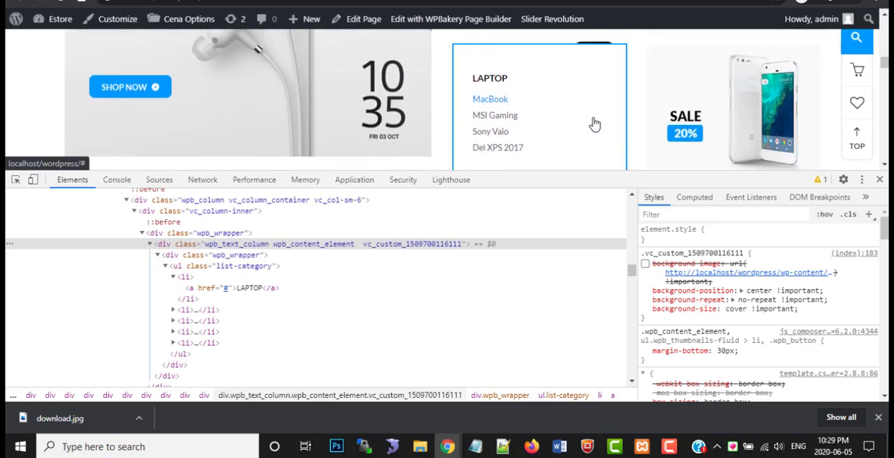
scroll(594, 124, "up", 2)
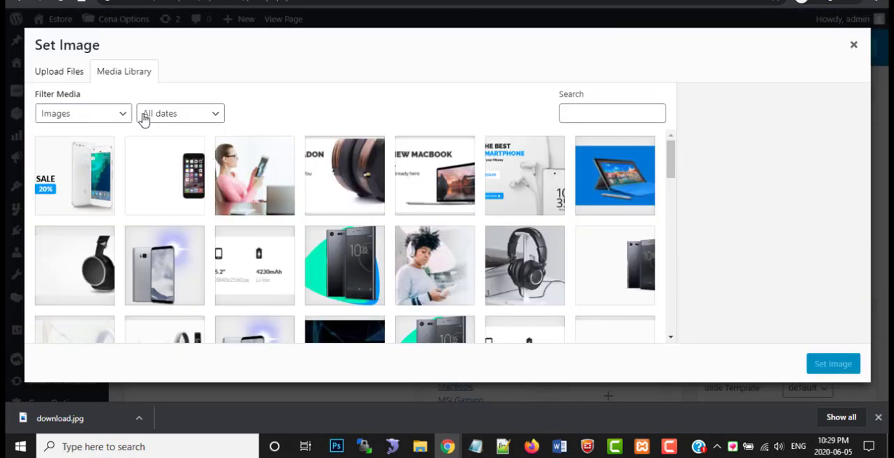
left_click(63, 77)
left_click(457, 234)
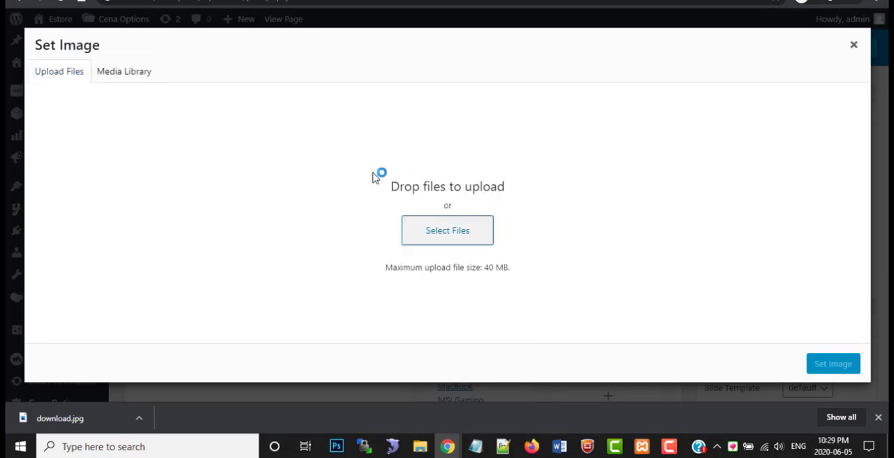
left_click(549, 159)
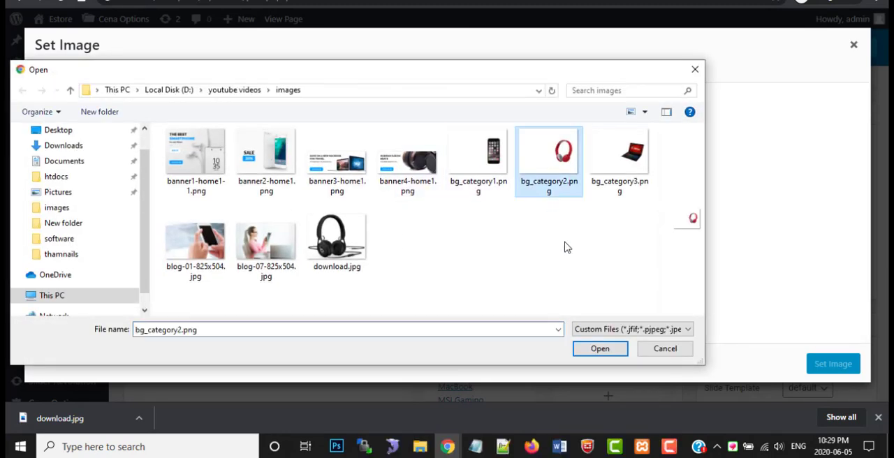
left_click(610, 350)
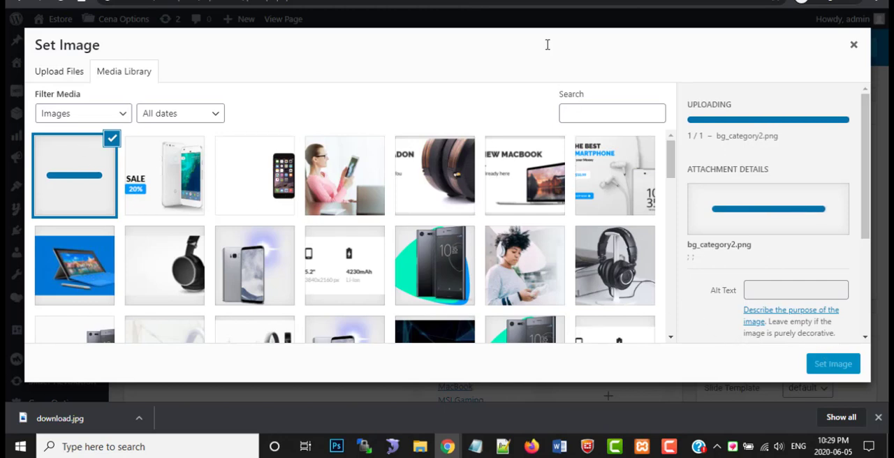
left_click(828, 364)
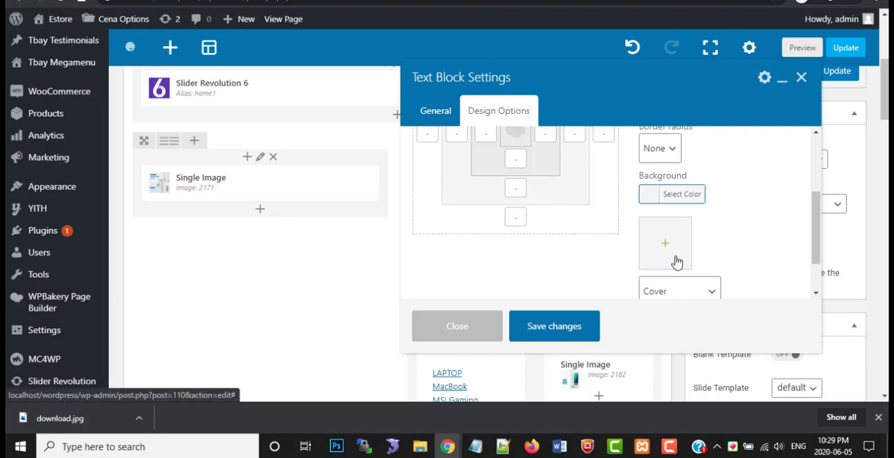
left_click(559, 326)
Open the laptop text block's design options and remove its placeholder background image
scroll(583, 244, "down", 1)
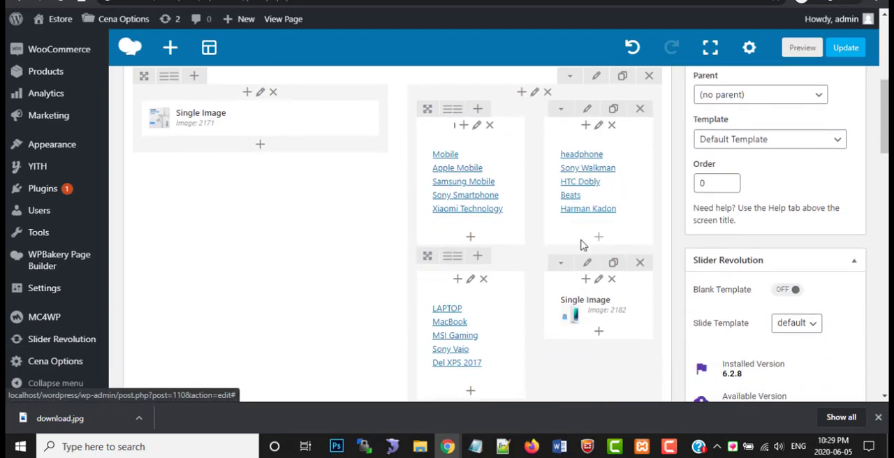
scroll(475, 327, "down", 1)
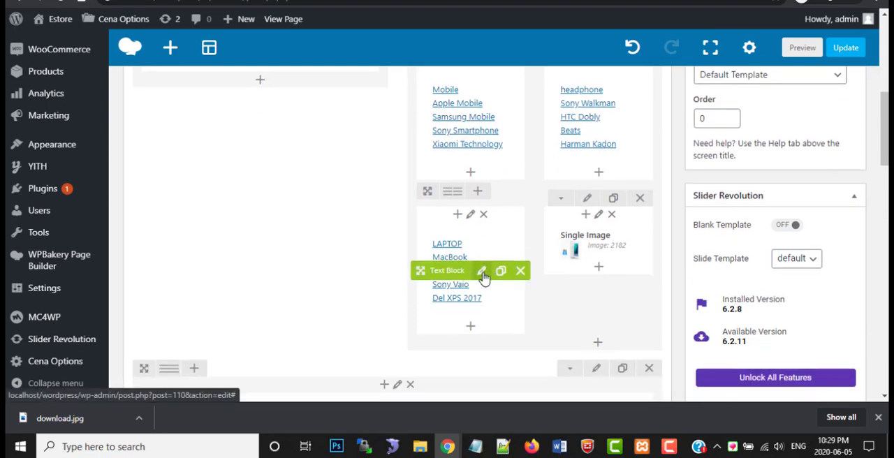
left_click(488, 271)
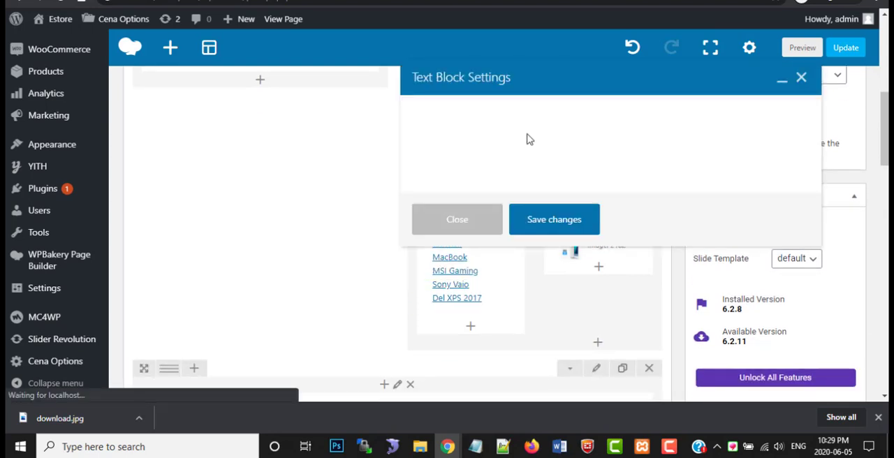
left_click(498, 111)
scroll(676, 223, "down", 2)
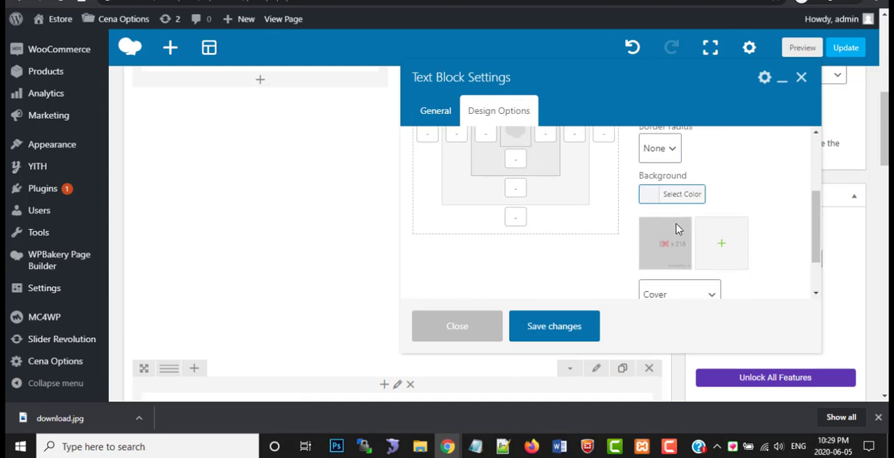
left_click(668, 247)
Upload bg_category3.png from the images folder, set it as the laptop text block's background image, and save the block
left_click(669, 246)
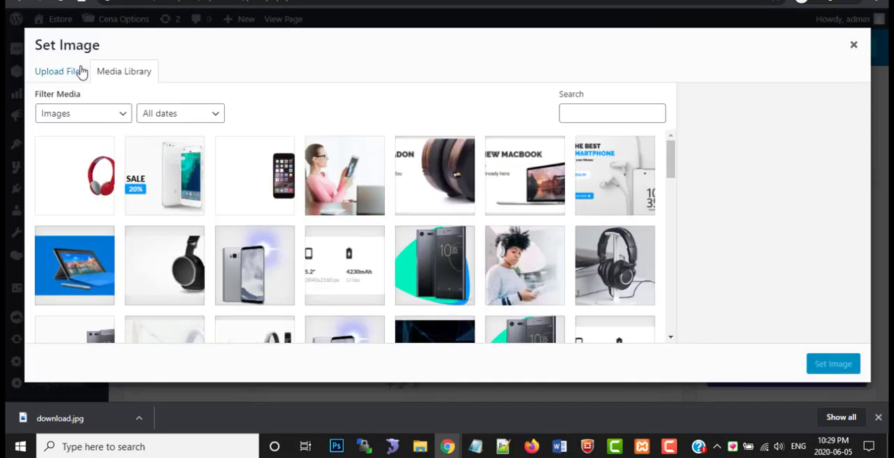
left_click(59, 71)
left_click(430, 229)
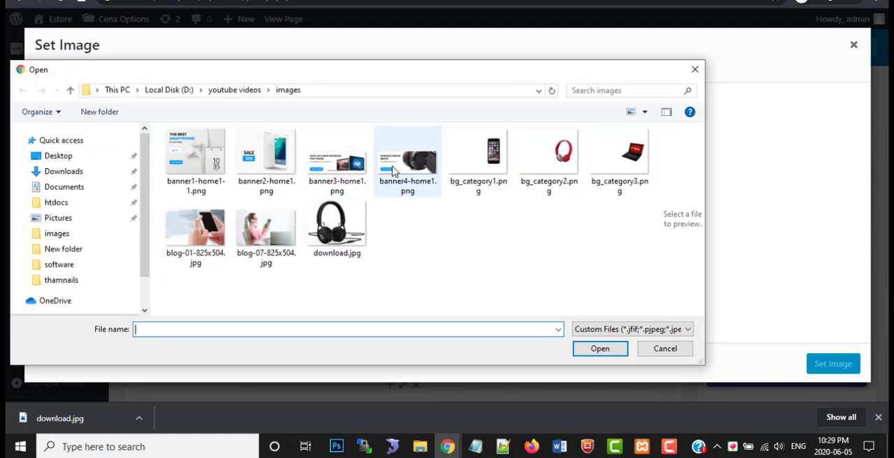
left_click(621, 152)
left_click(600, 349)
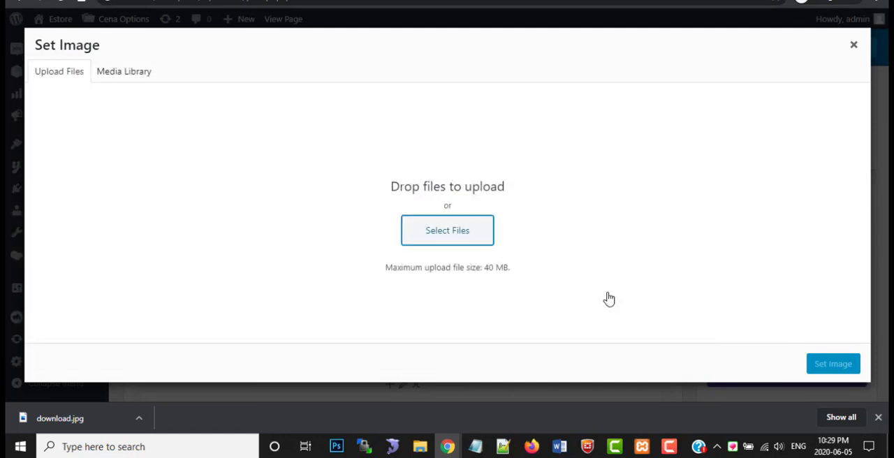
left_click(825, 361)
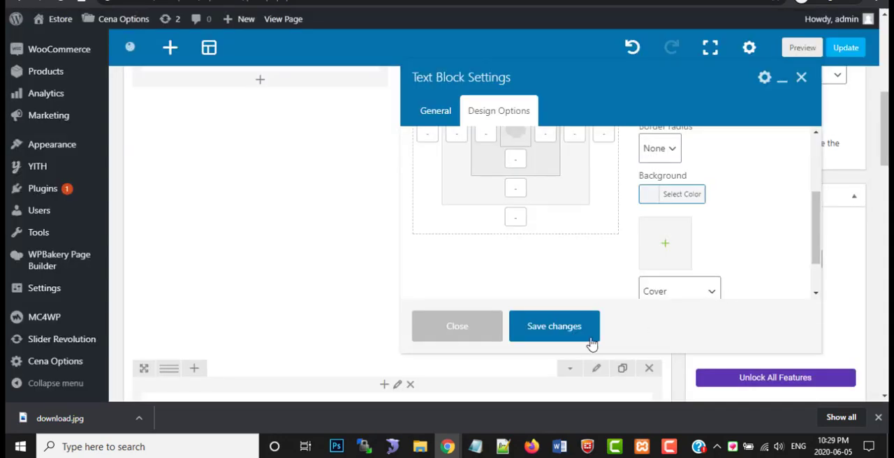
left_click(572, 331)
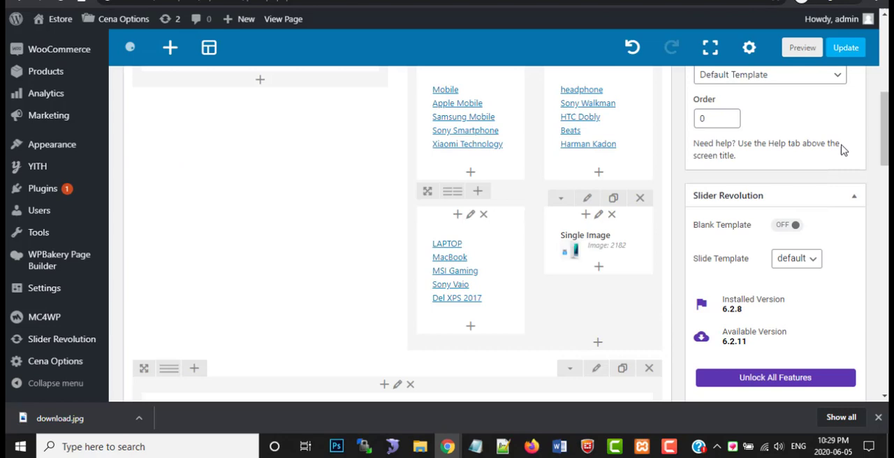
Update the page, check the category boxes on the storefront homepage with the developer tools closed, and return to the page editor
left_click(846, 49)
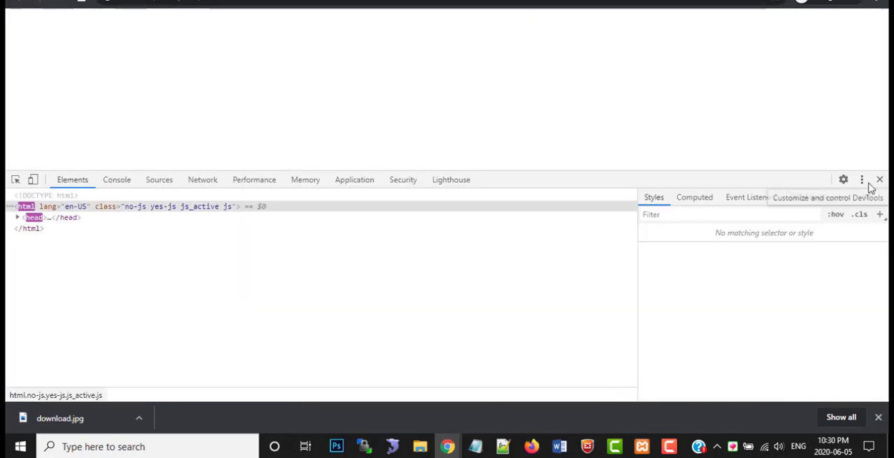
left_click(868, 183)
left_click(875, 183)
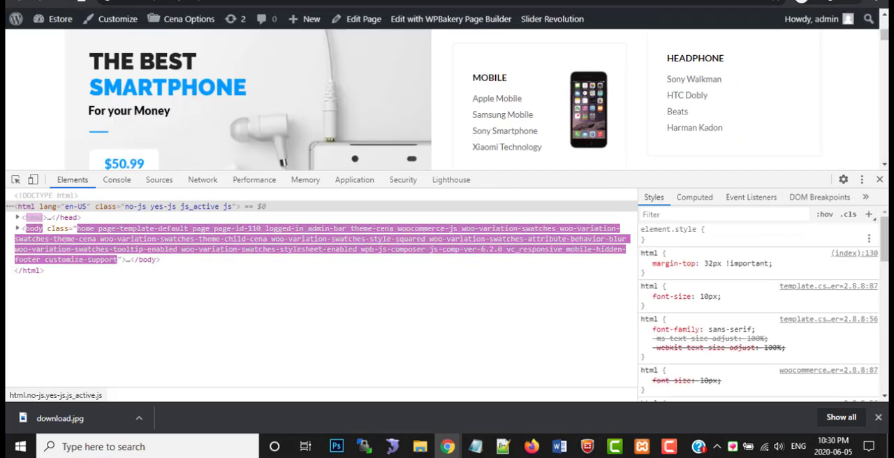
left_click(880, 179)
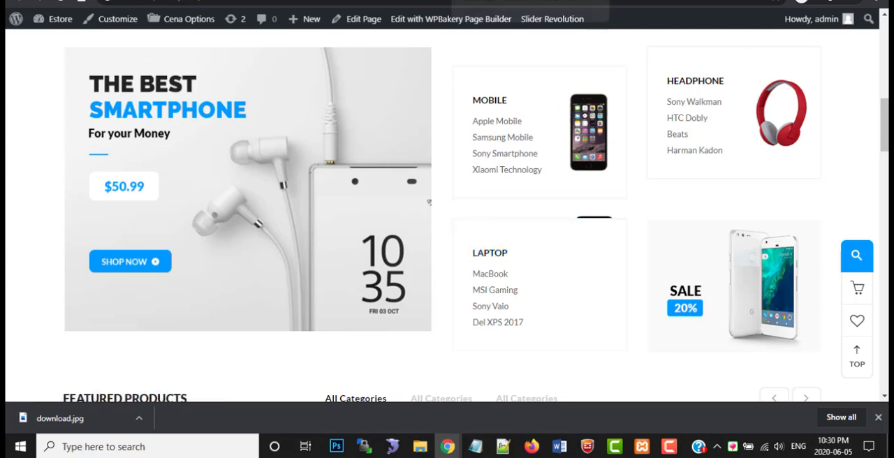
left_click(494, 0)
scroll(426, 280, "down", 5)
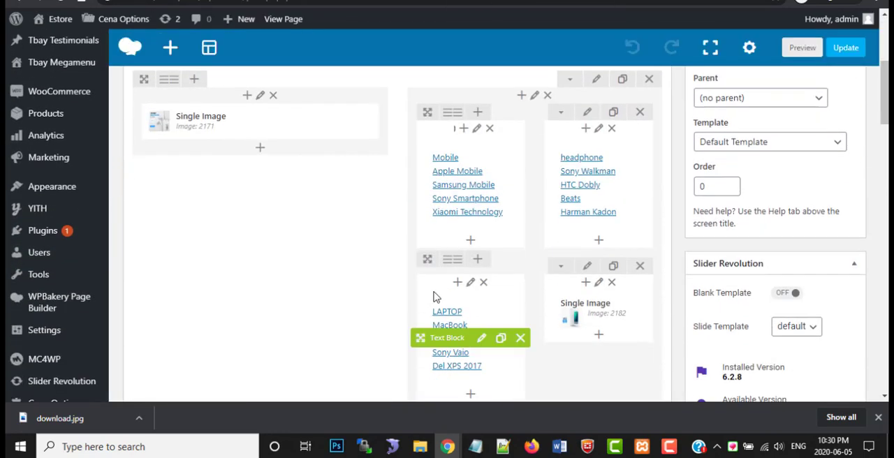
left_click(470, 282)
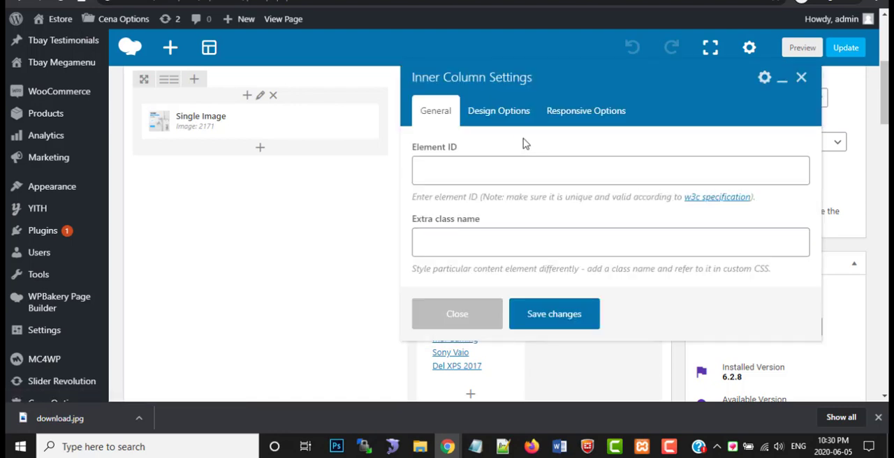
left_click(510, 123)
scroll(642, 259, "down", 5)
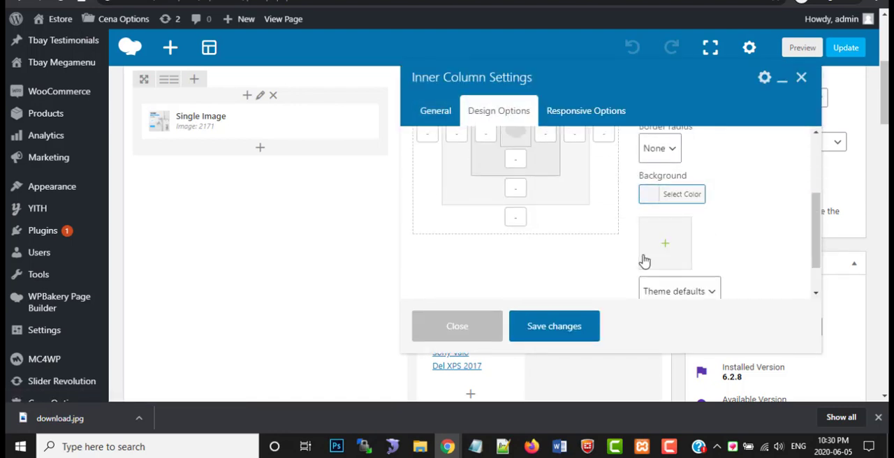
scroll(654, 259, "up", 10)
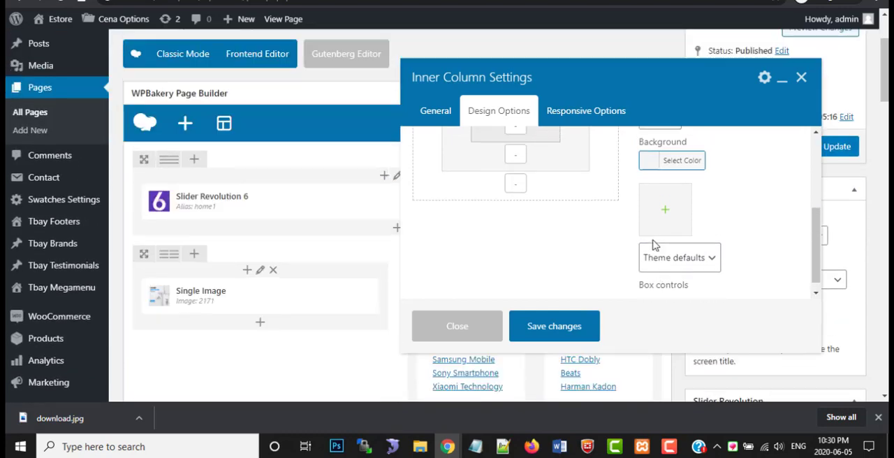
left_click(437, 115)
scroll(587, 238, "down", 5)
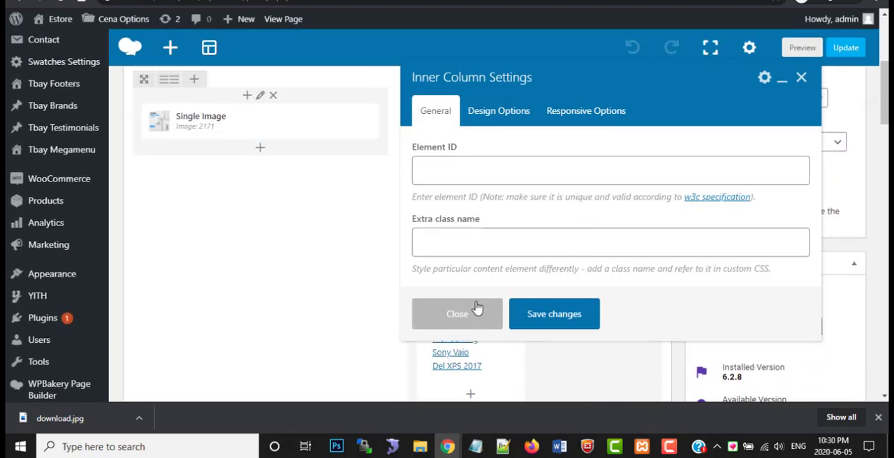
left_click(477, 307)
Open the laptop text block's settings and go to the background image area of its design options
scroll(489, 272, "down", 1)
left_click(481, 276)
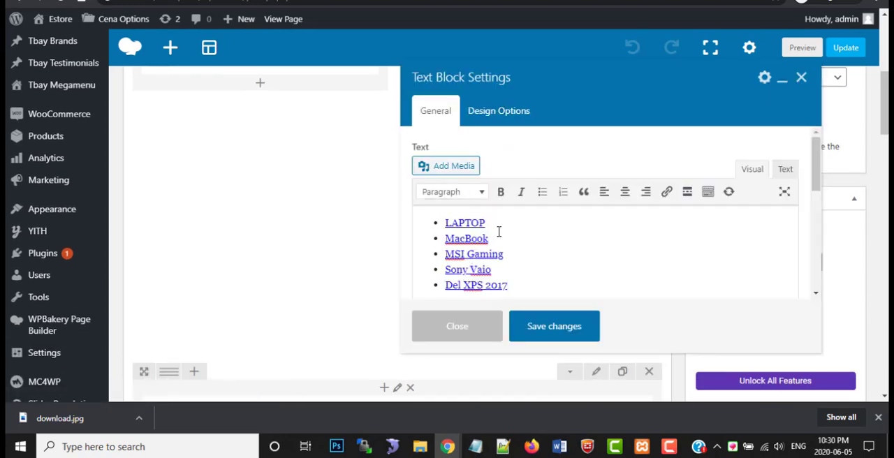
scroll(505, 243, "down", 5)
scroll(508, 251, "down", 1)
left_click(491, 119)
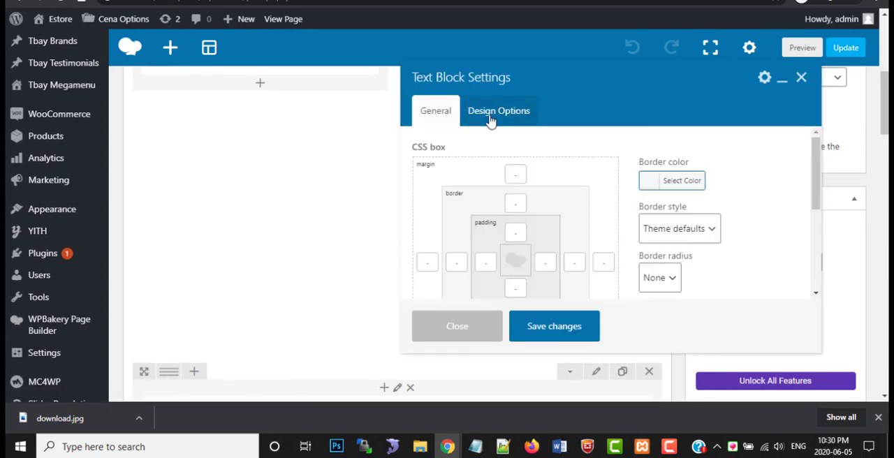
scroll(692, 243, "down", 2)
scroll(692, 244, "down", 1)
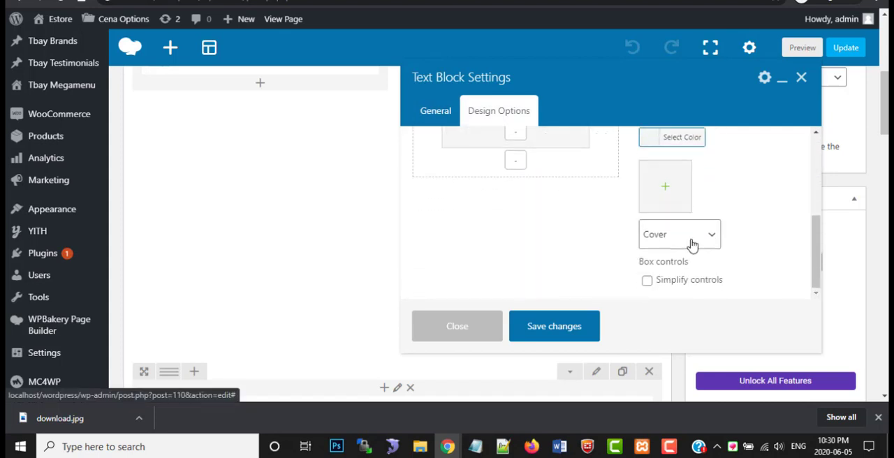
Set bg_category3.png from the media library as the laptop text block's background and save the block once its thumbnail loads
left_click(667, 180)
left_click(60, 72)
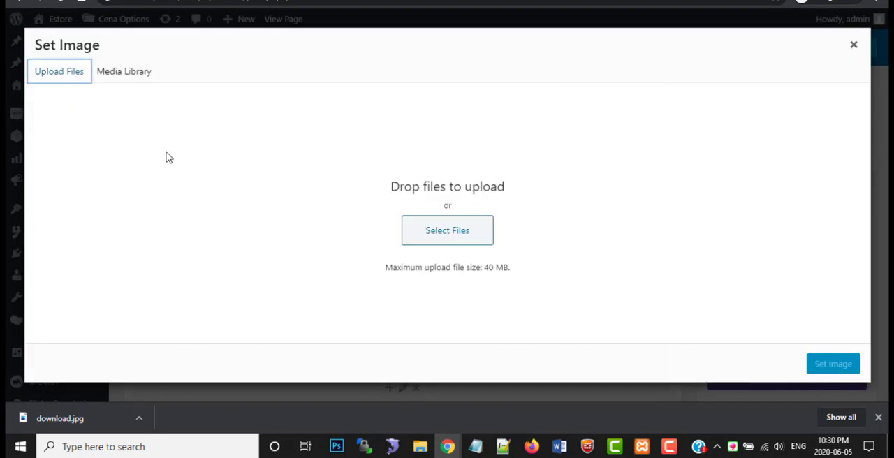
left_click(94, 171)
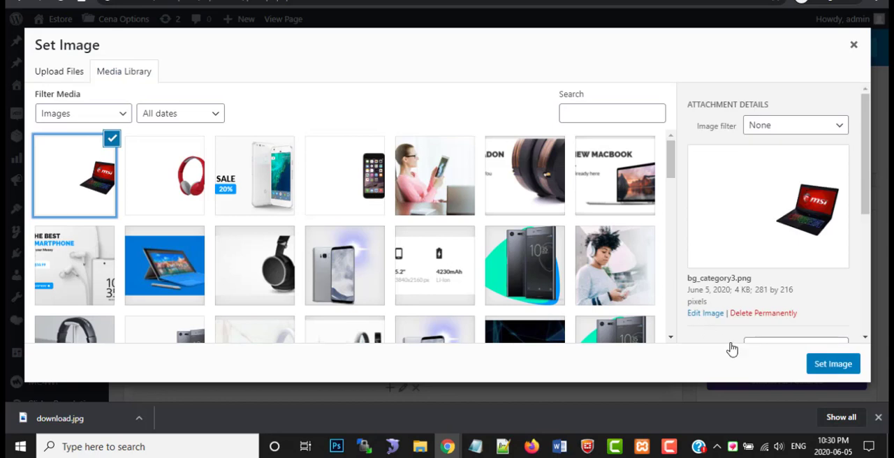
left_click(842, 368)
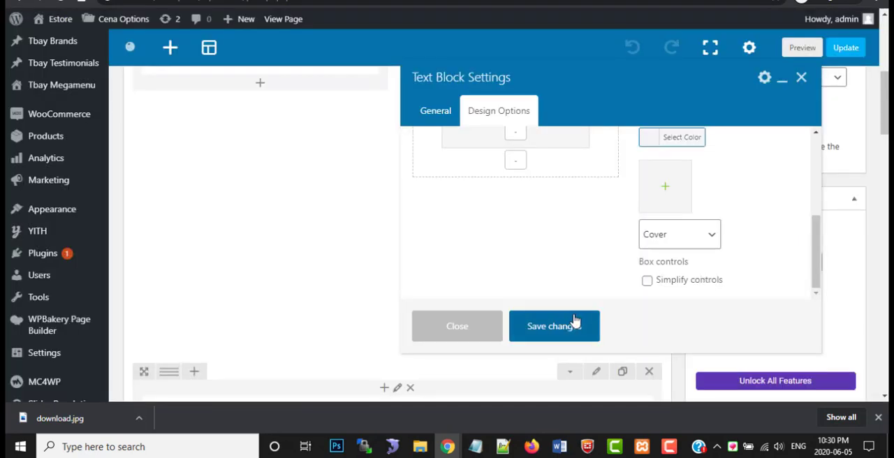
scroll(705, 269, "up", 2)
scroll(704, 266, "down", 2)
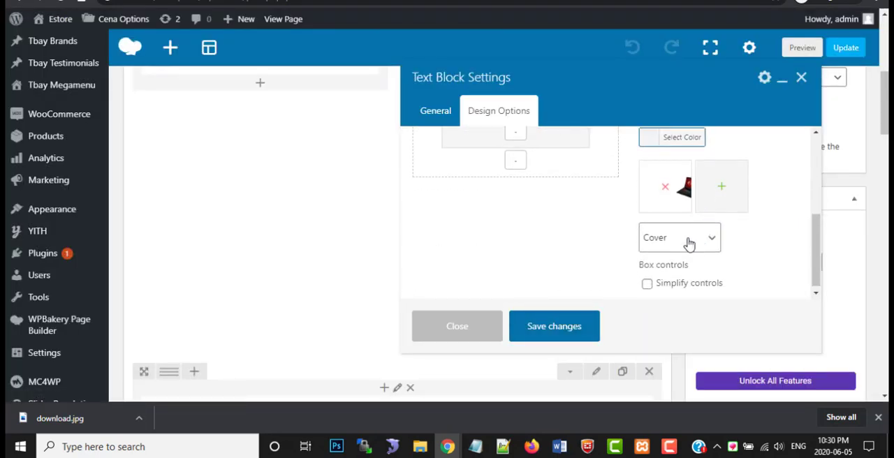
left_click(568, 326)
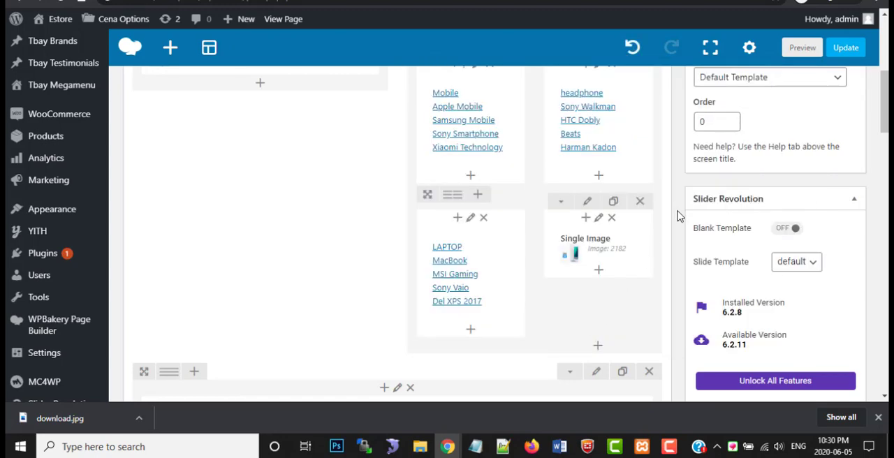
Update the page and reload the storefront homepage to check the laptop box and the Featured Products section
scroll(809, 118, "up", 3)
left_click(836, 138)
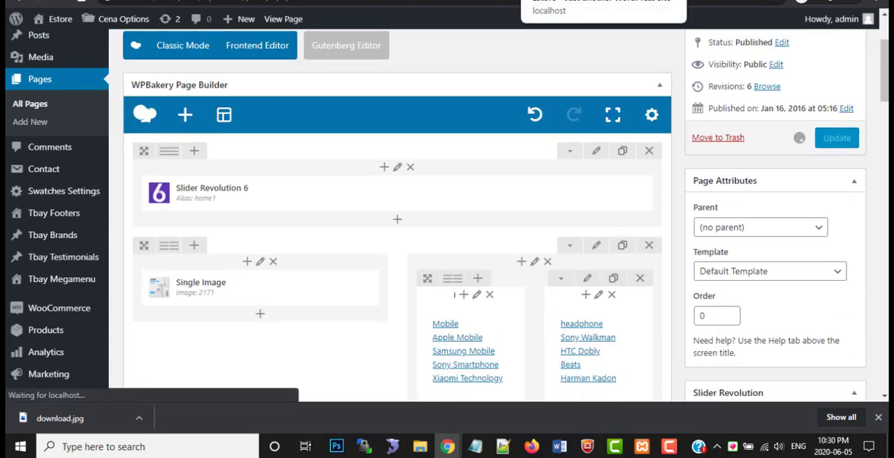
left_click(573, 1)
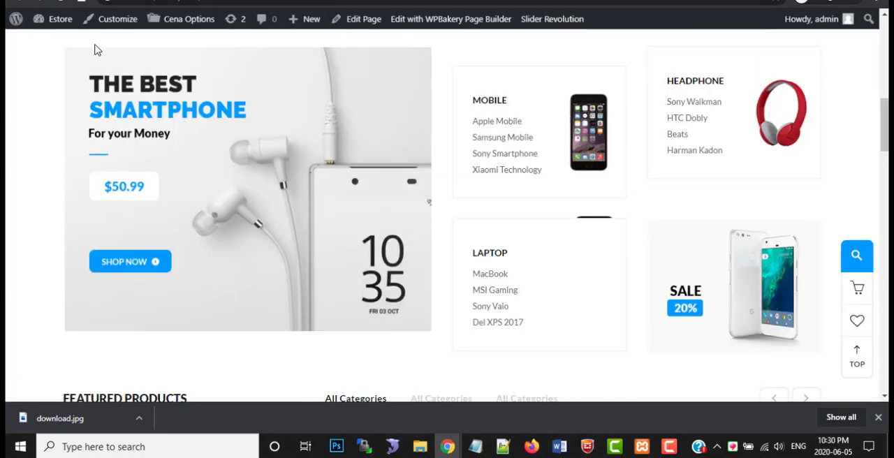
left_click(57, 4)
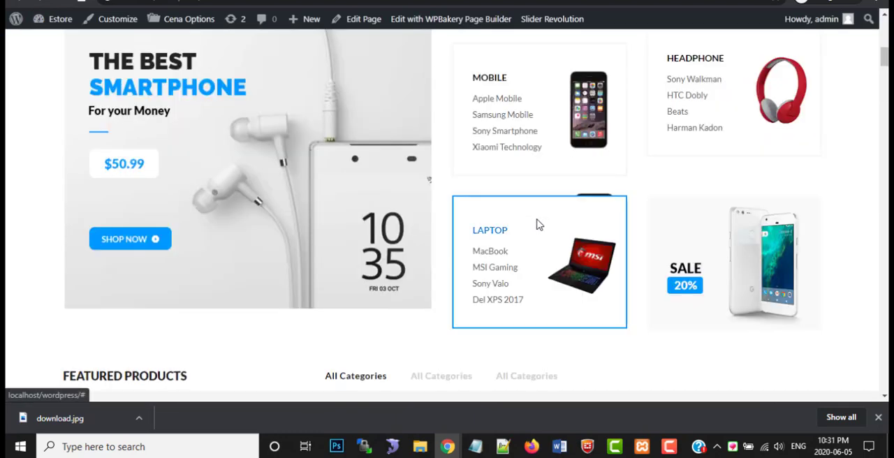
scroll(578, 266, "down", 3)
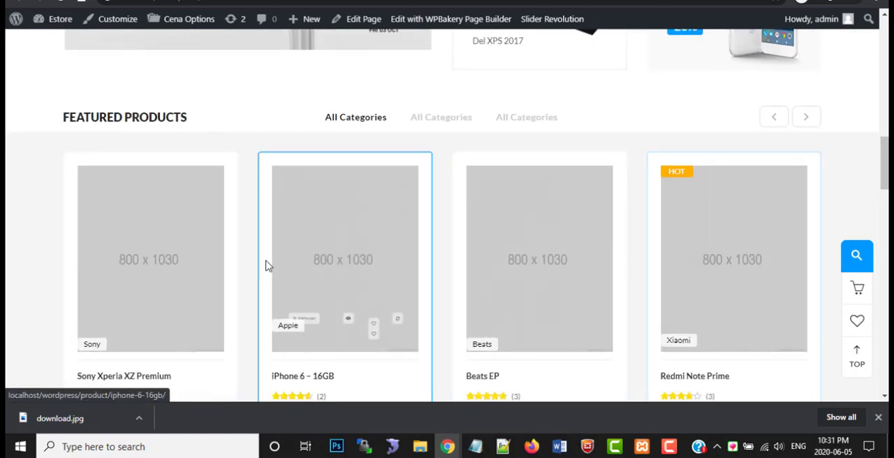
scroll(152, 269, "down", 1)
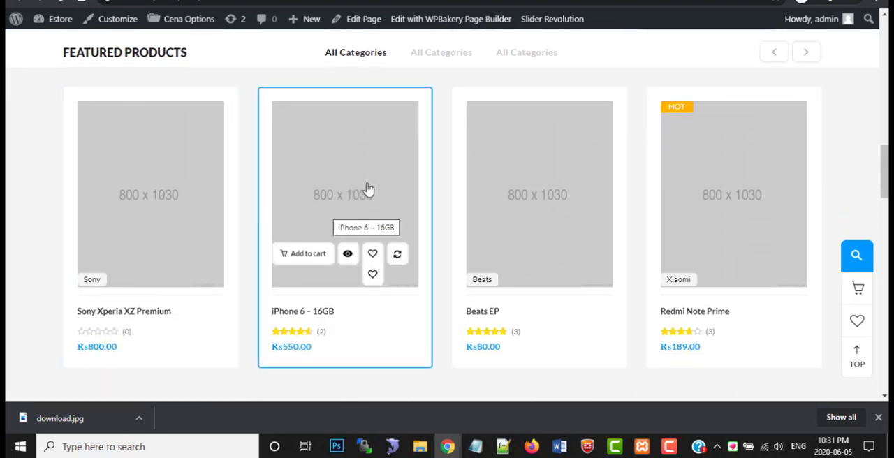
Open the WooCommerce All Products list in a new browser tab from the WordPress admin
left_click(246, 2)
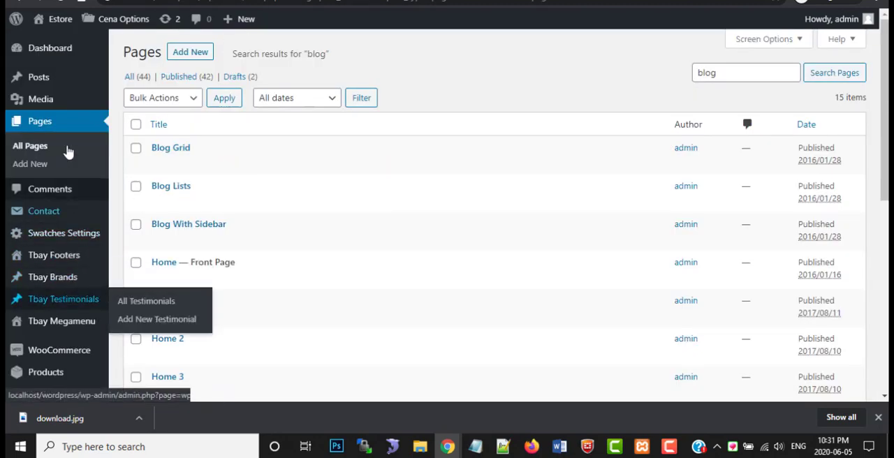
mouse_move(43, 285)
scroll(44, 285, "down", 1)
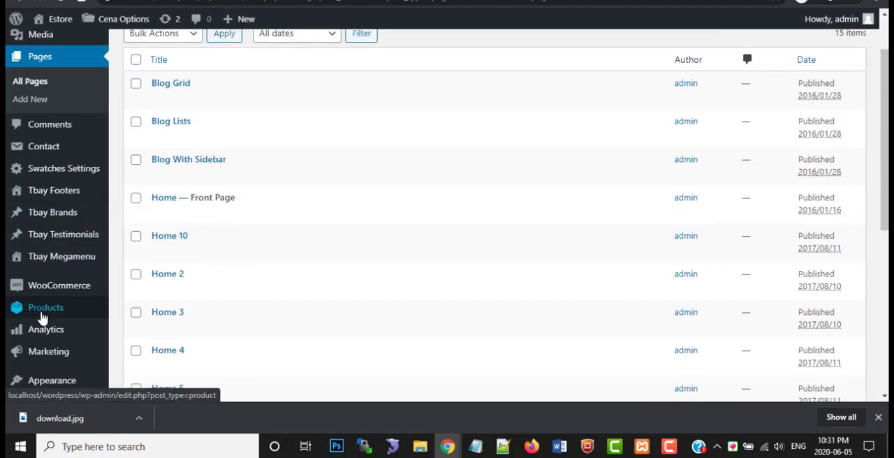
mouse_move(40, 317)
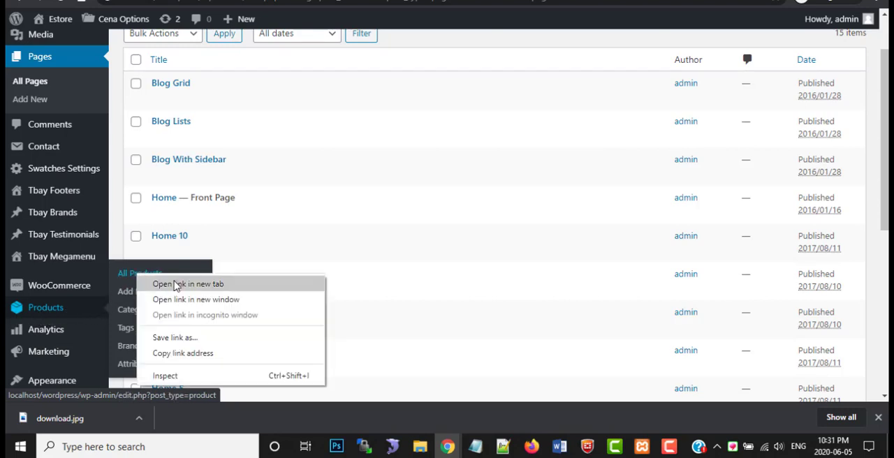
left_click(176, 284)
Copy the product name "Sony Xperia XZ Premium" from the homepage's Featured Products using the element inspector, and switch to the products list
left_click(307, 0)
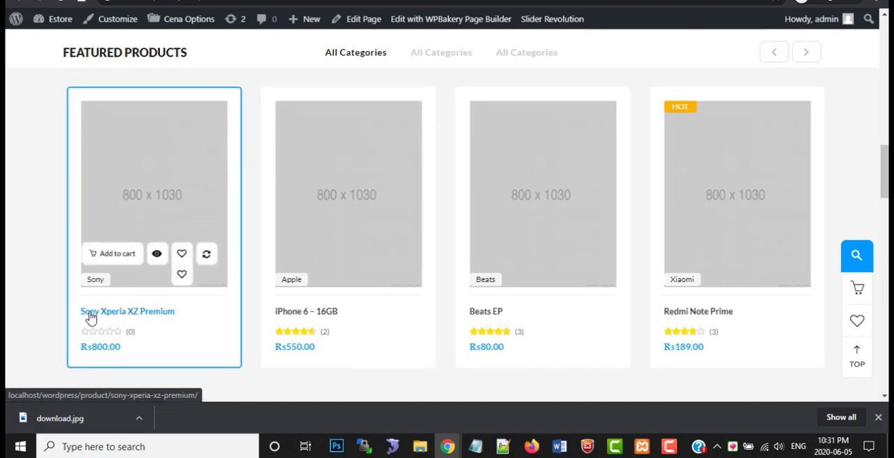
left_click_drag(160, 327, 262, 319)
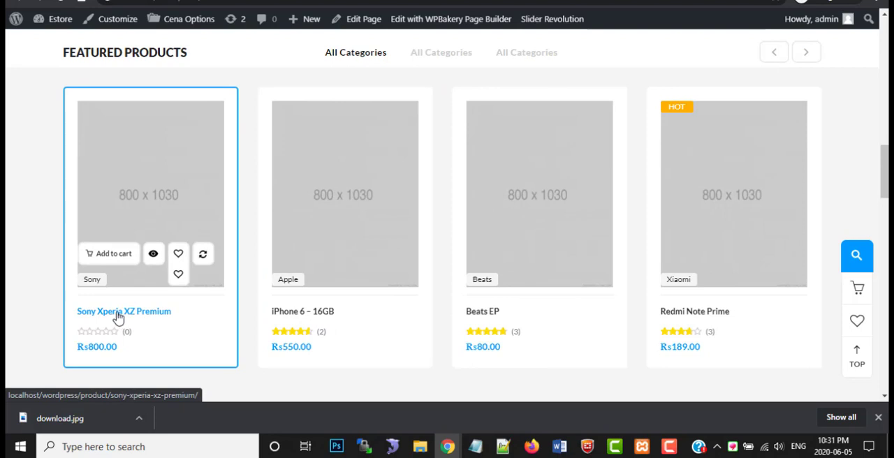
right_click(117, 315)
left_click(144, 415)
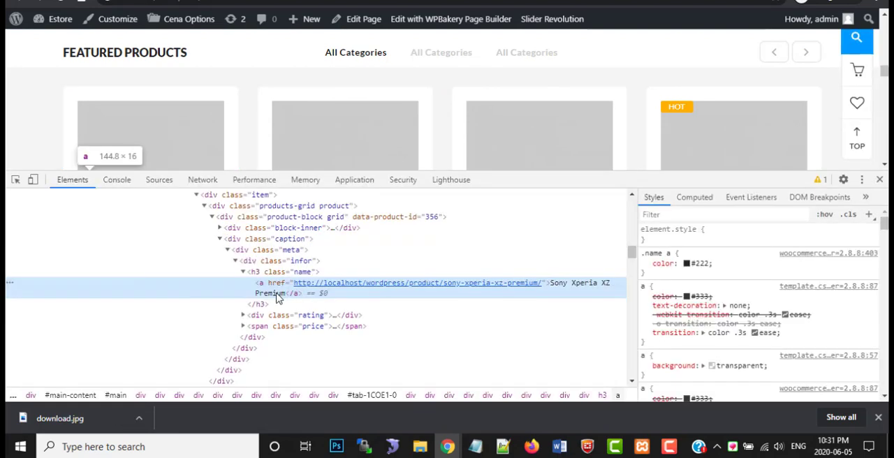
double_click(277, 294)
right_click(277, 295)
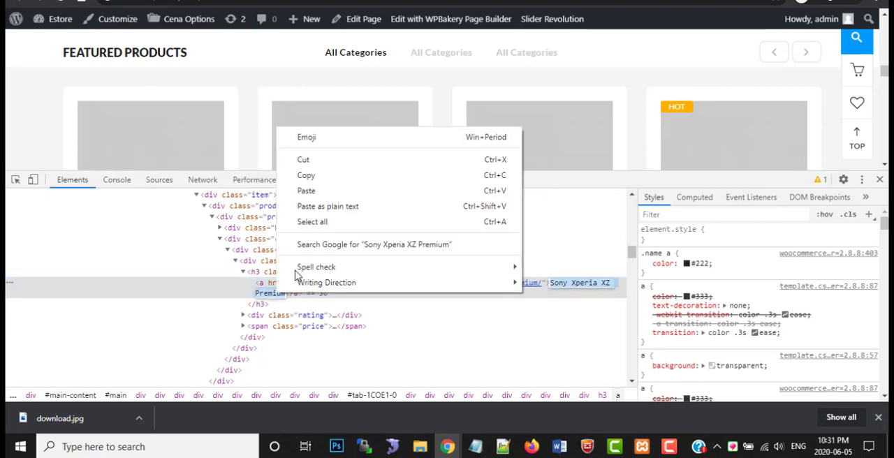
left_click(307, 173)
left_click(880, 180)
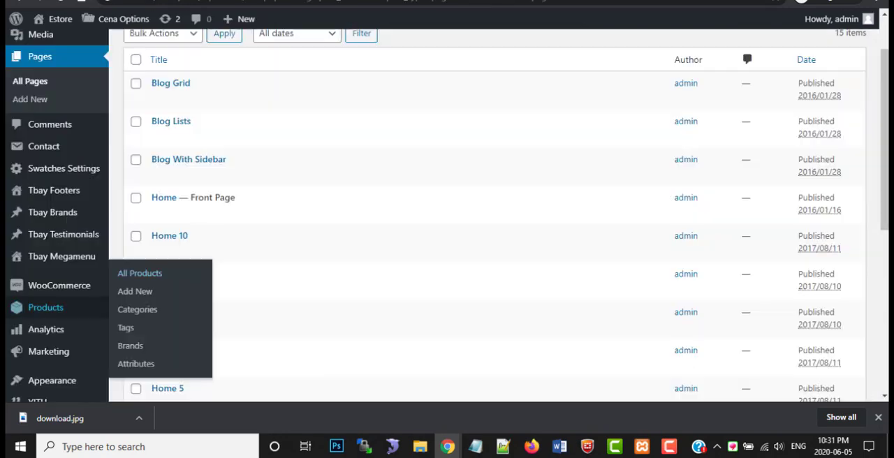
left_click(143, 273)
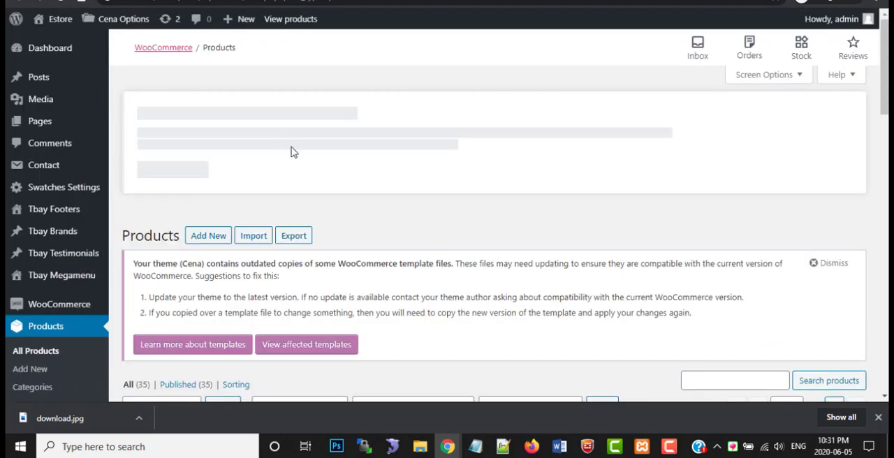
Search the WooCommerce products for the copied name "Sony Xperia XZ Premium"
scroll(304, 257, "down", 4)
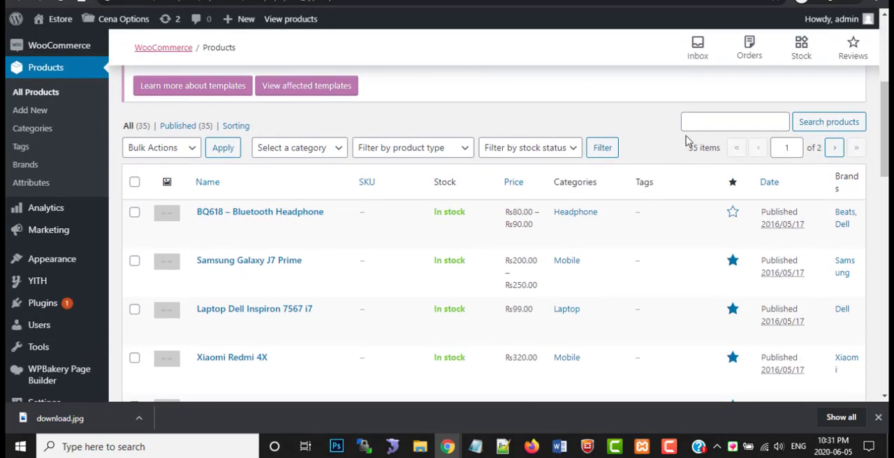
right_click(694, 123)
left_click(723, 222)
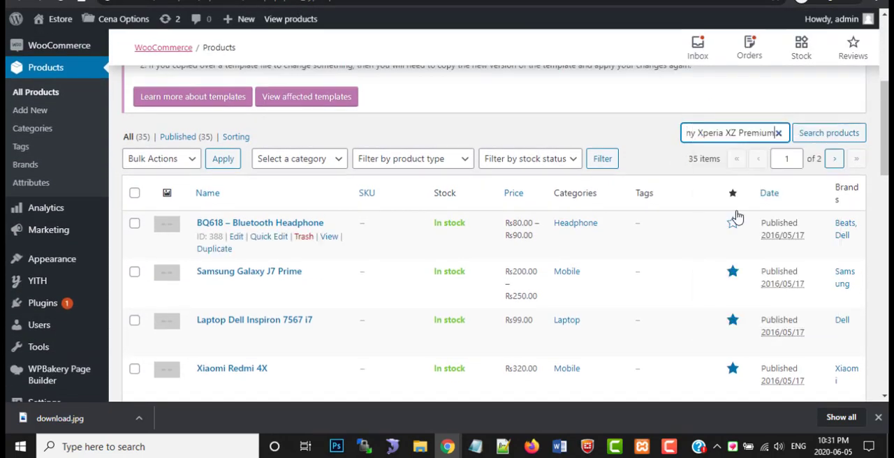
left_click(813, 135)
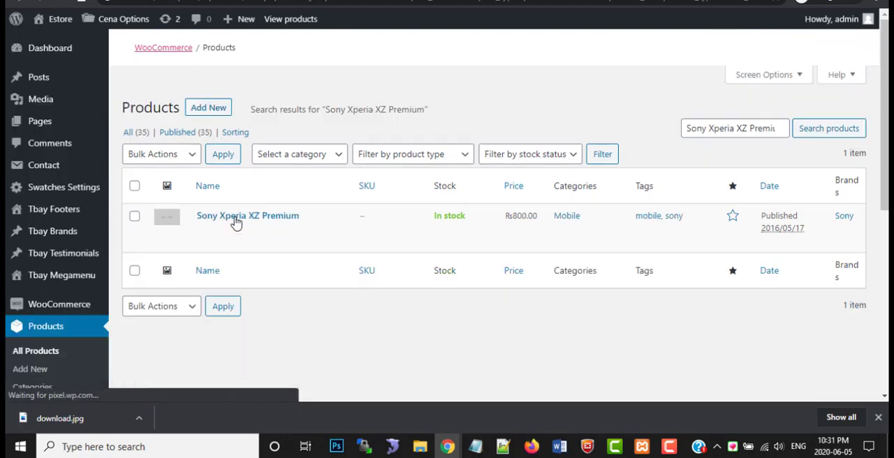
Open the Sony Xperia XZ Premium product for editing and look over its description
scroll(199, 293, "down", 4)
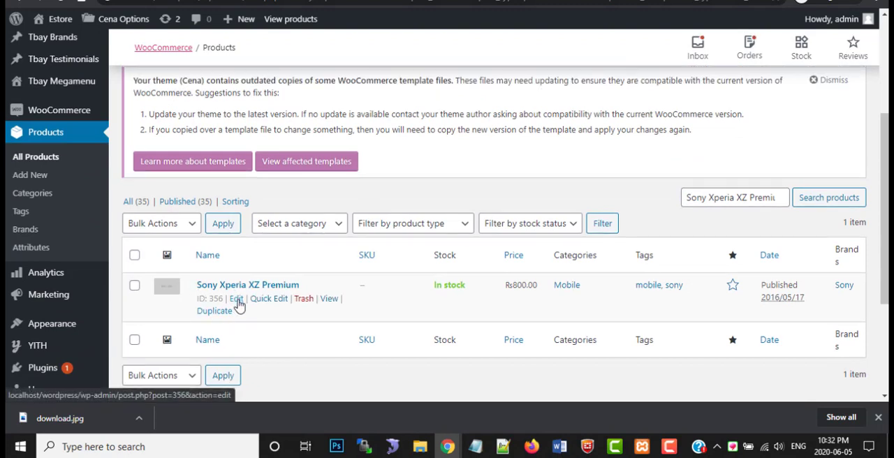
left_click(237, 301)
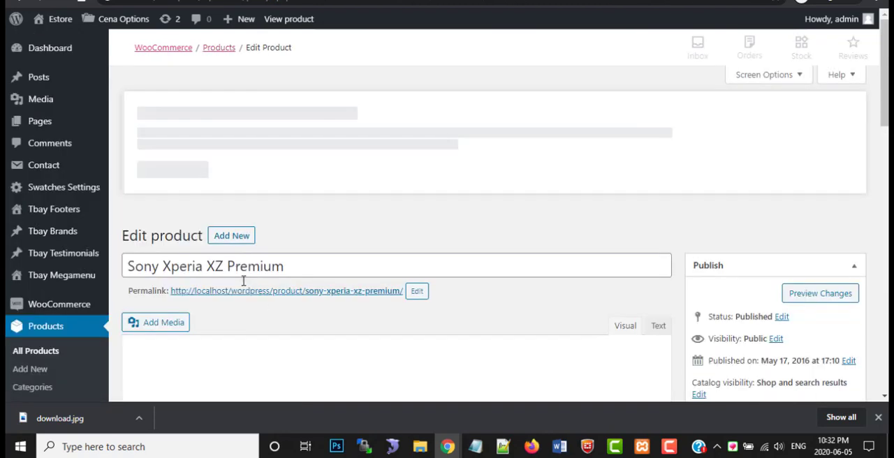
scroll(224, 300, "down", 5)
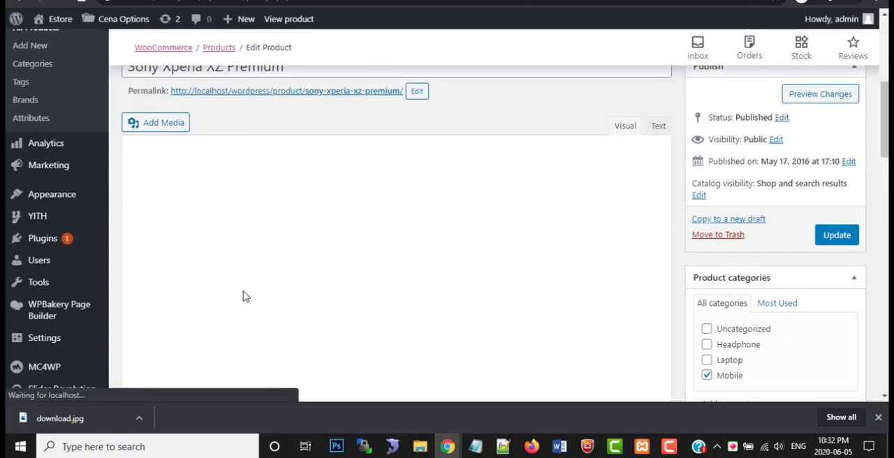
scroll(341, 333, "down", 1)
Switch to the TB Cena demo site, close the element inspector and save the Sony Xperia XZ Premium picture as product-11-250x320.jpg
mouse_move(450, 445)
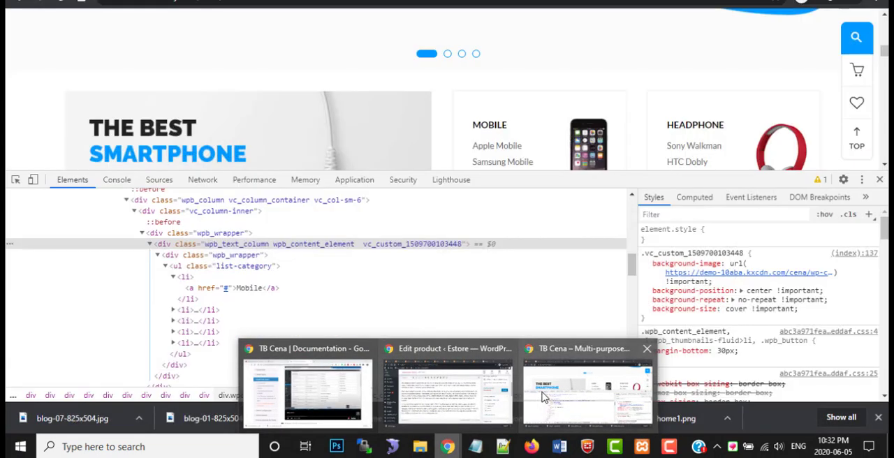
left_click(587, 393)
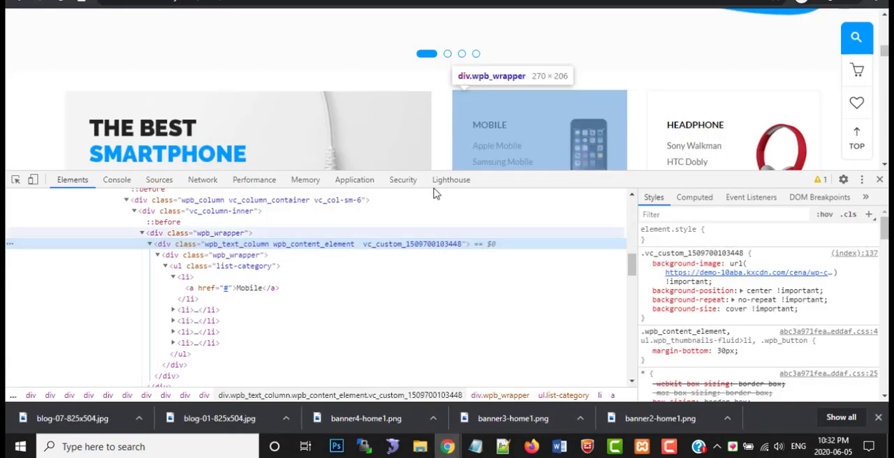
left_click(880, 180)
scroll(251, 97, "down", 5)
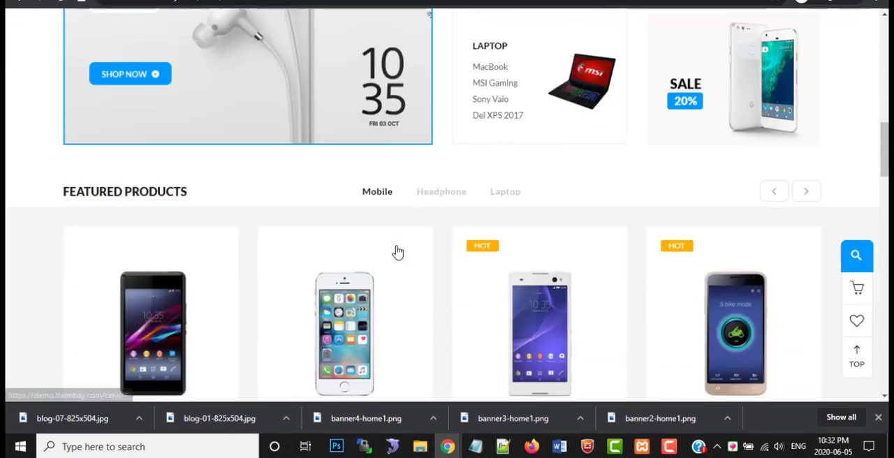
scroll(186, 248, "down", 1)
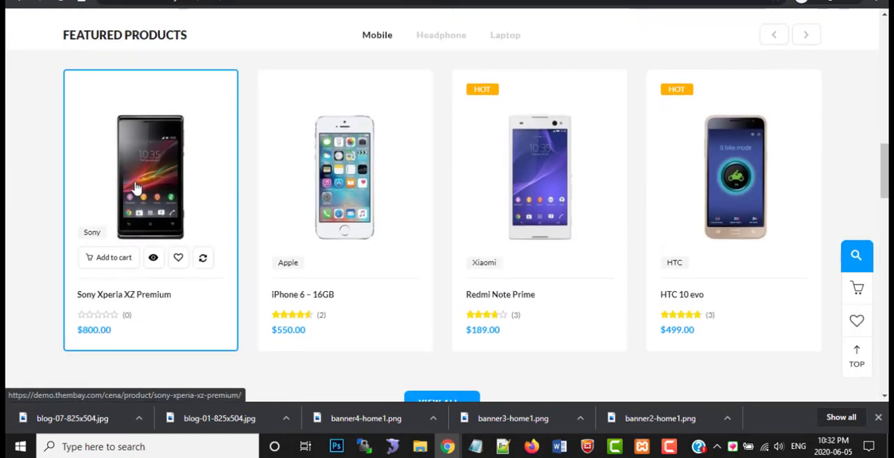
right_click(136, 184)
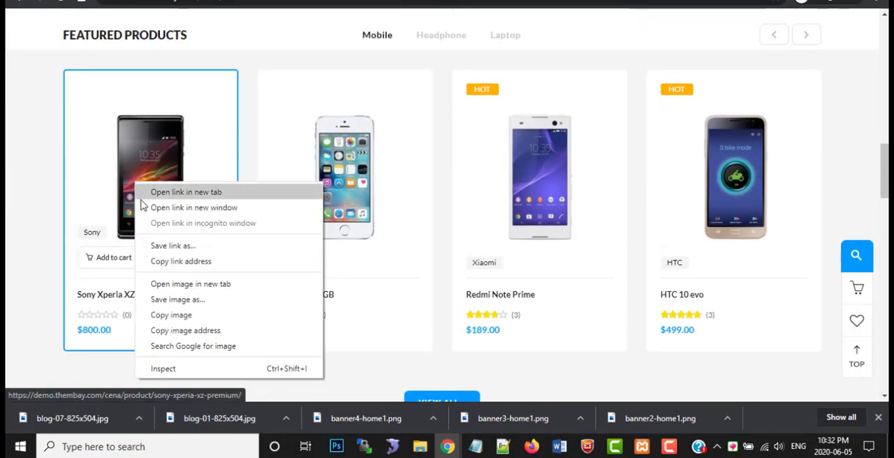
left_click(178, 299)
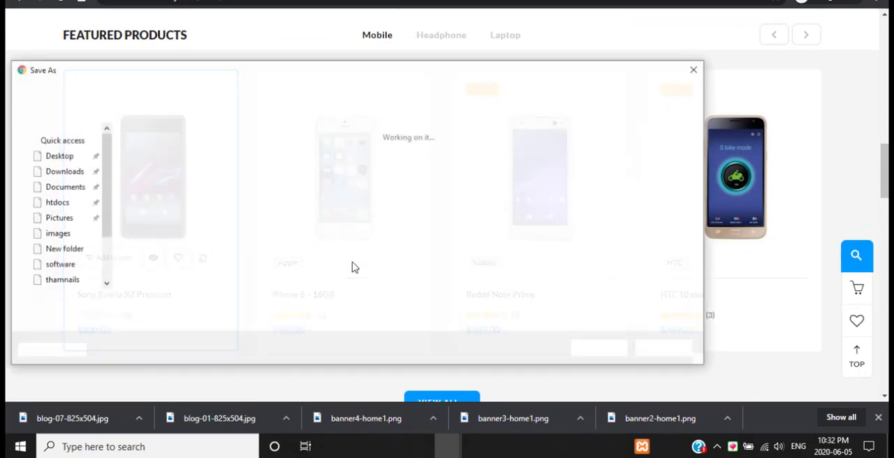
left_click(594, 349)
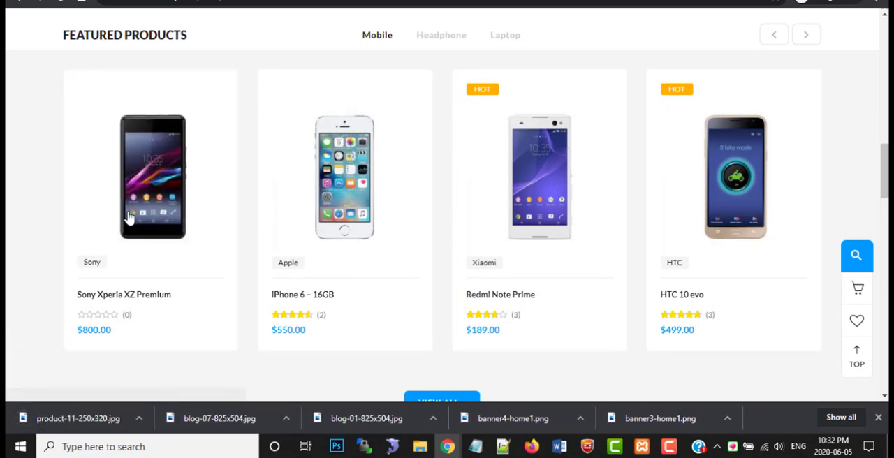
Save the featured Sony phone's picture again as product-11-250x320 (1).jpg in the images folder
right_click(169, 179)
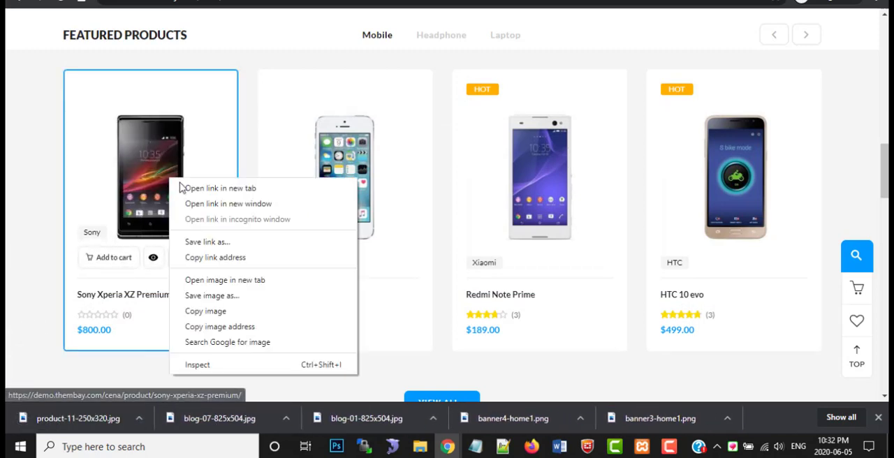
left_click(21, 229)
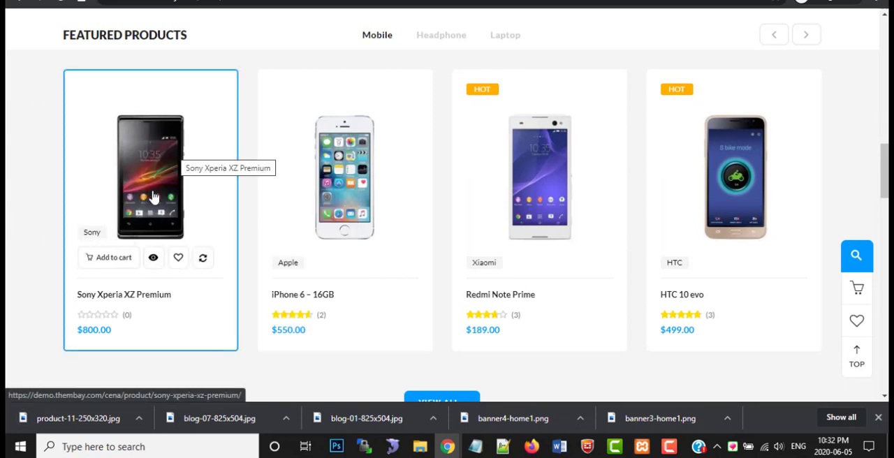
right_click(176, 222)
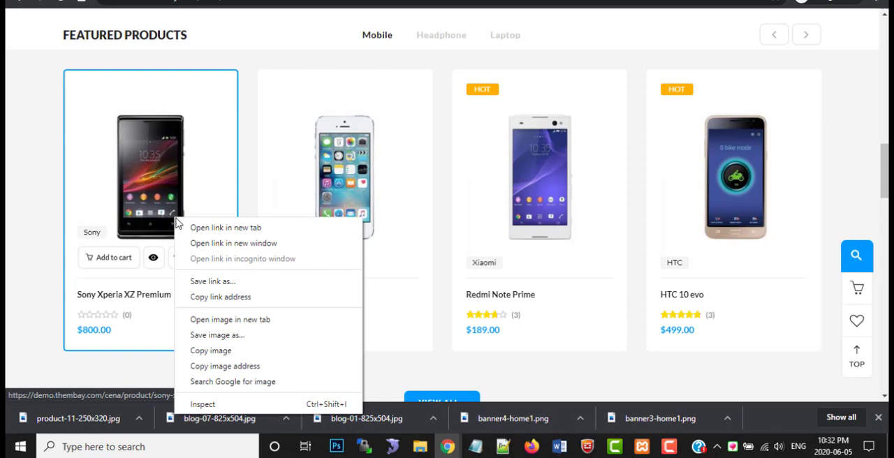
left_click(216, 335)
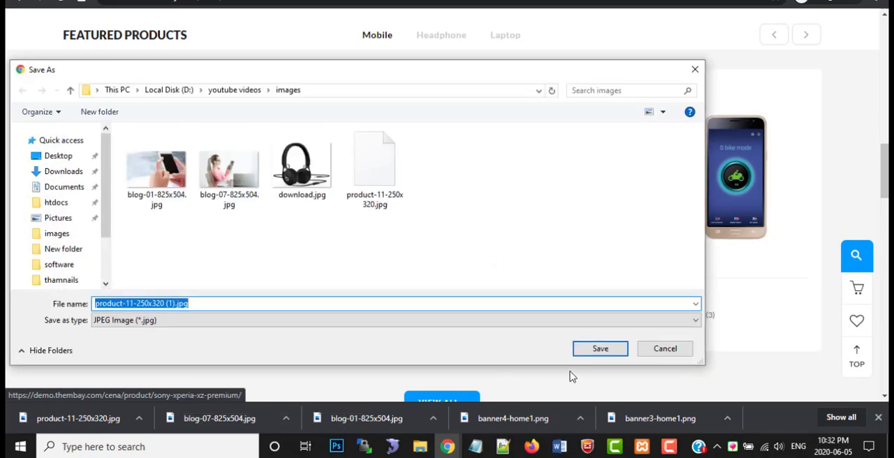
left_click(596, 350)
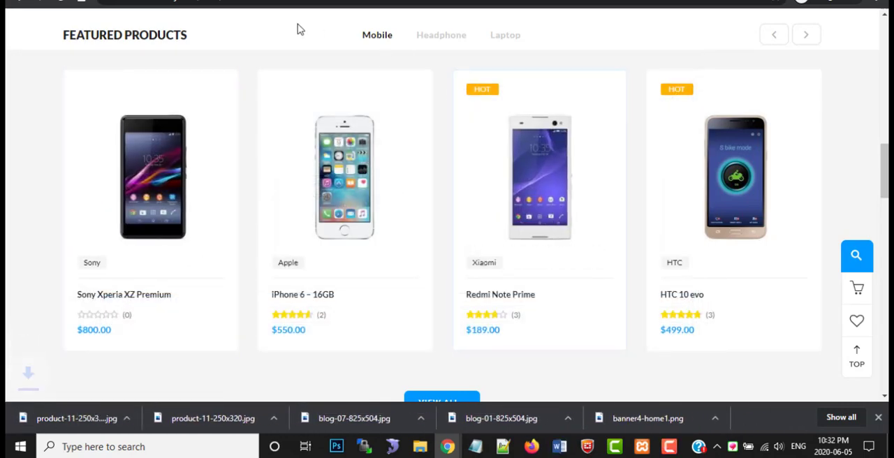
Return to the Edit product window and open the placeholder product image for replacement
mouse_move(459, 452)
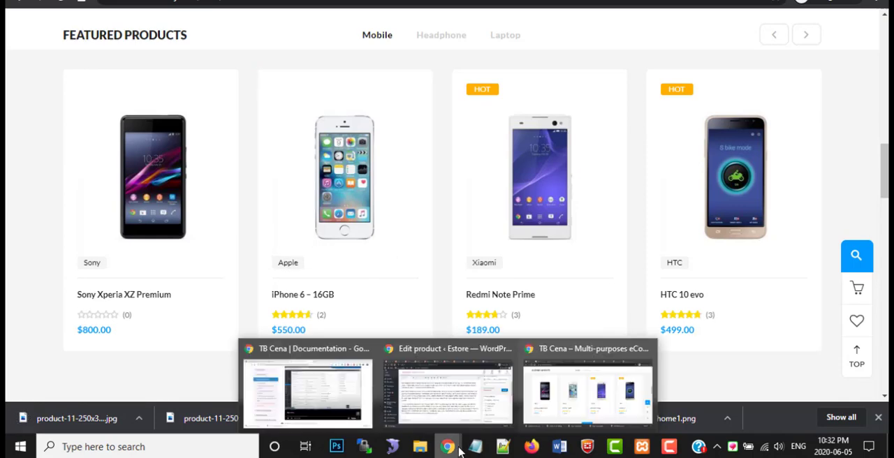
left_click(454, 404)
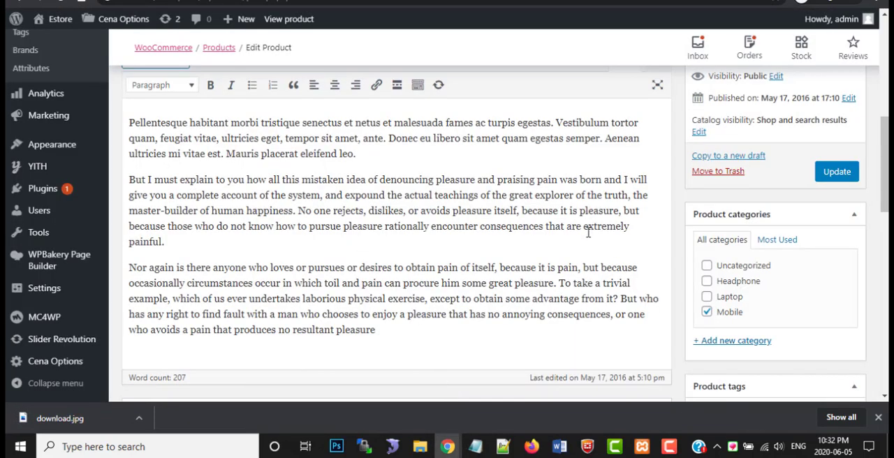
scroll(589, 233, "down", 5)
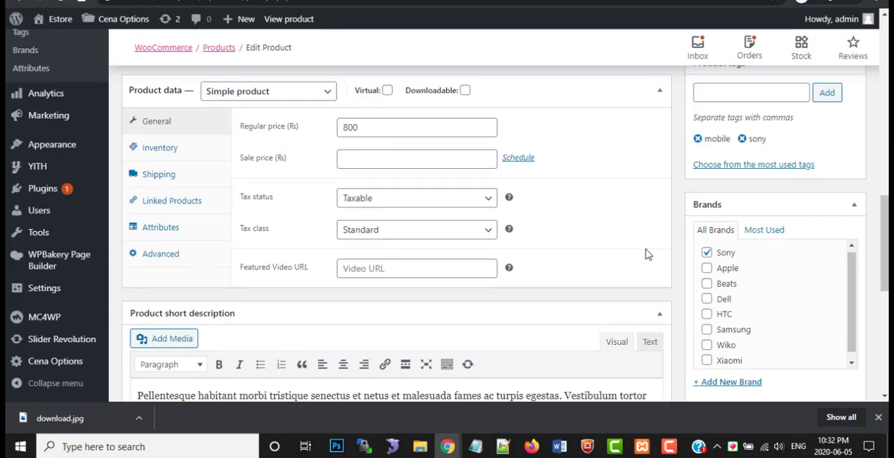
scroll(646, 254, "up", 4)
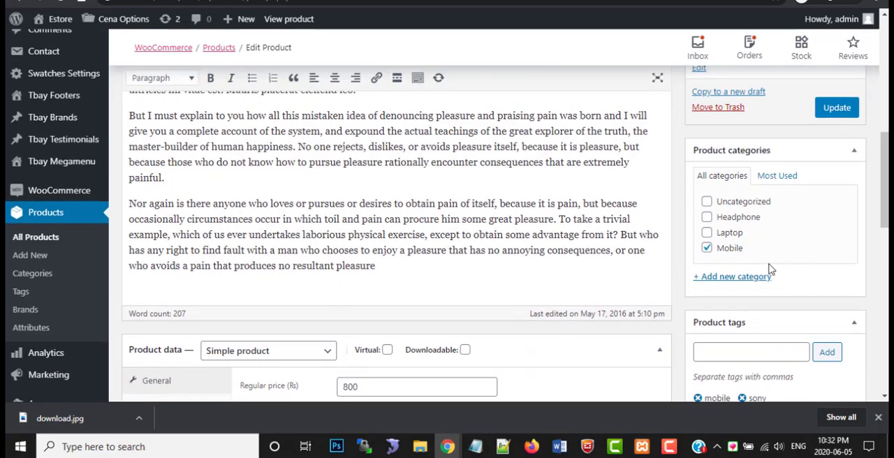
scroll(768, 269, "up", 2)
scroll(769, 265, "down", 7)
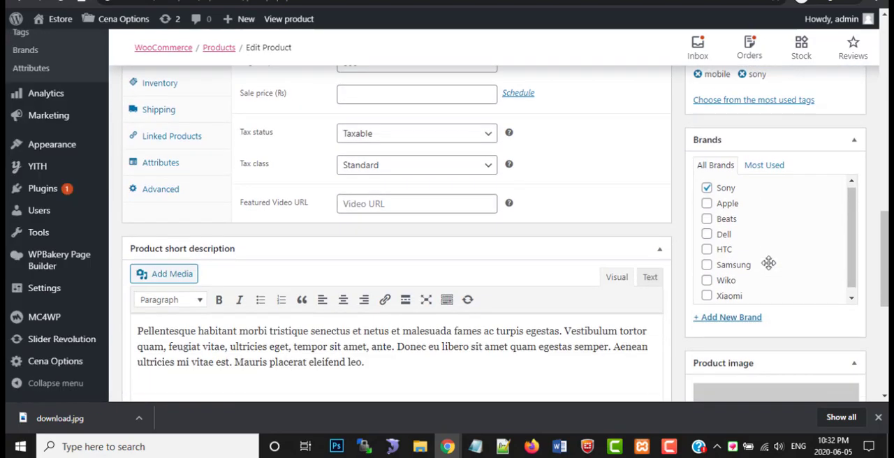
scroll(769, 263, "down", 3)
left_click(770, 259)
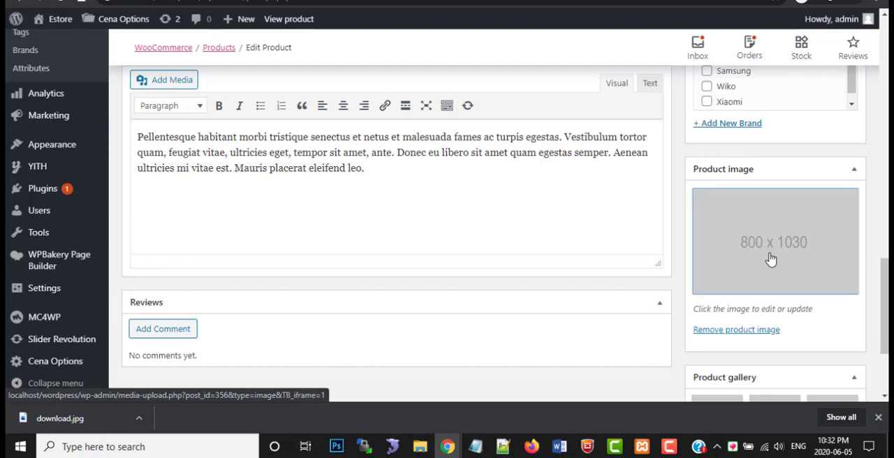
Upload product-11-250x320 (1).jpg from the images folder and set it as the product image
left_click(68, 78)
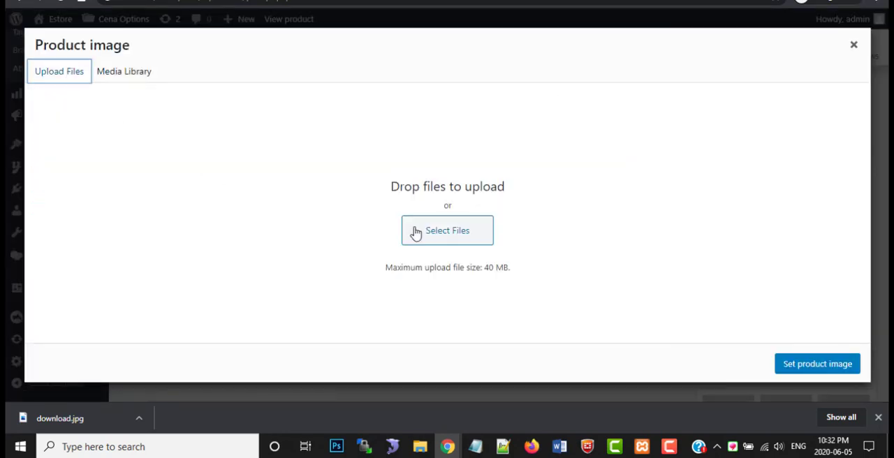
left_click(414, 232)
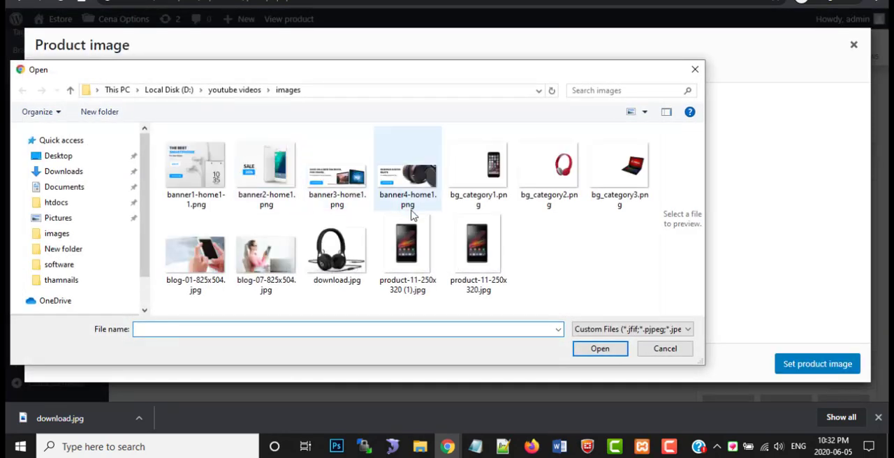
left_click(412, 248)
left_click(479, 253)
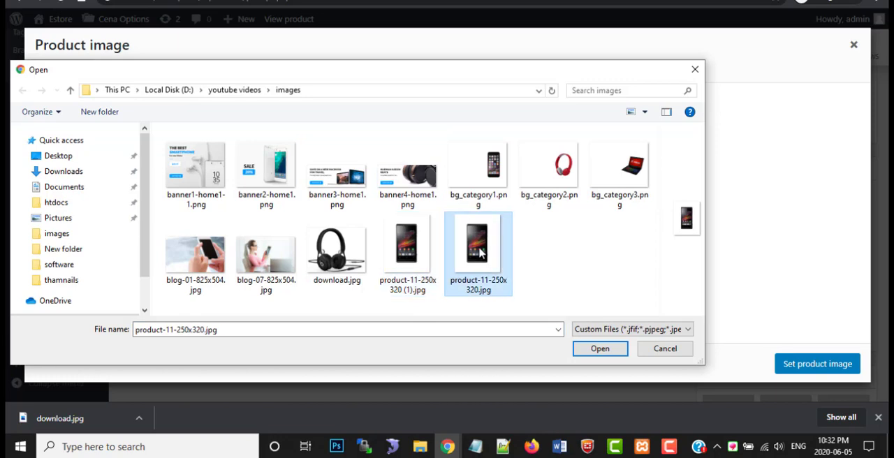
left_click(425, 253)
left_click(602, 350)
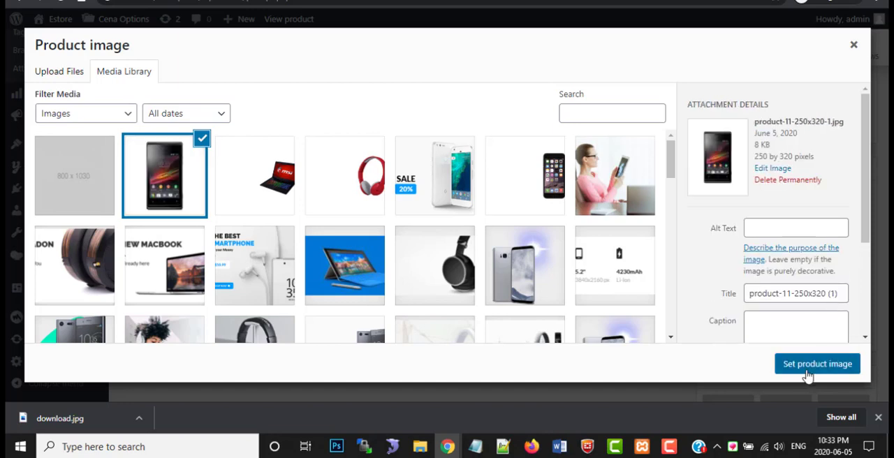
left_click(808, 372)
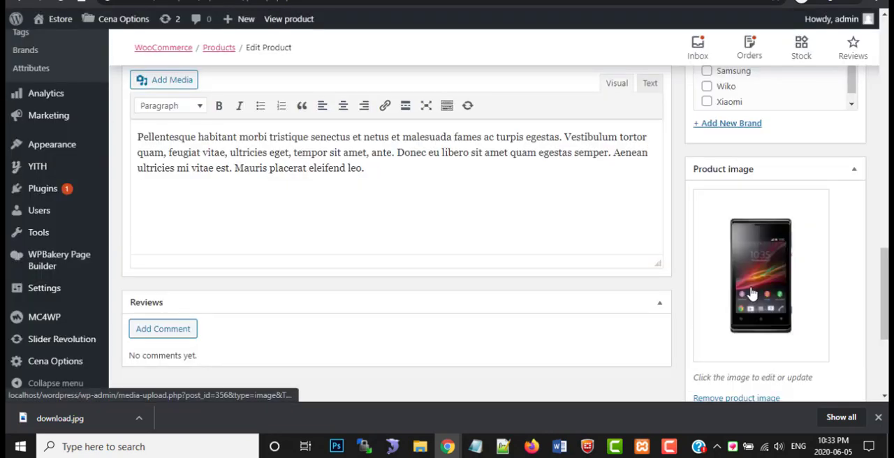
Remove three placeholder images from the product gallery
scroll(752, 294, "down", 2)
scroll(751, 294, "down", 1)
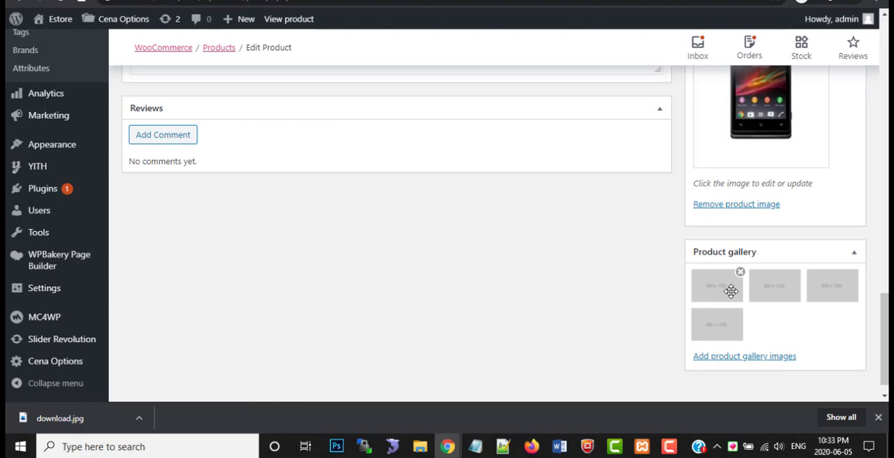
left_click(740, 274)
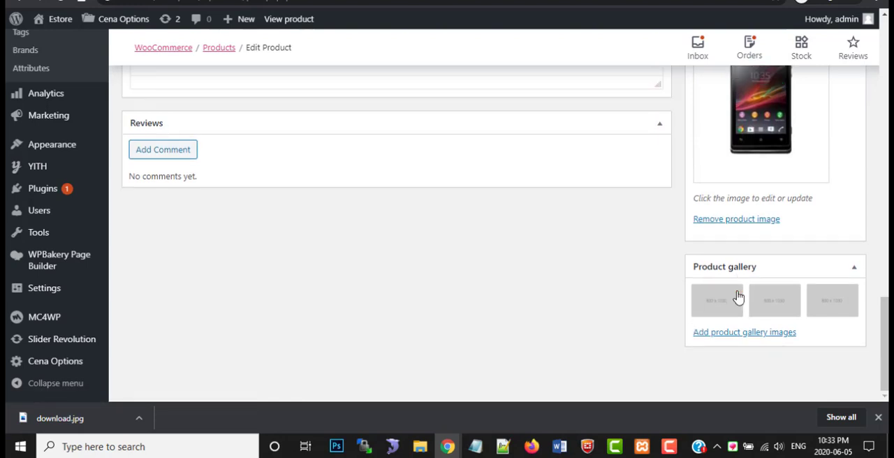
left_click(739, 286)
left_click(738, 287)
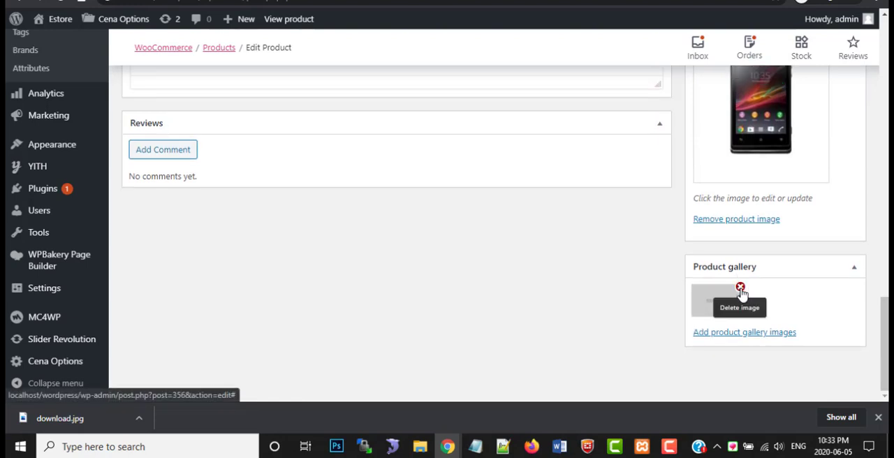
Upload product-11-250x320.jpg from the images folder and add it to the product gallery
left_click(733, 334)
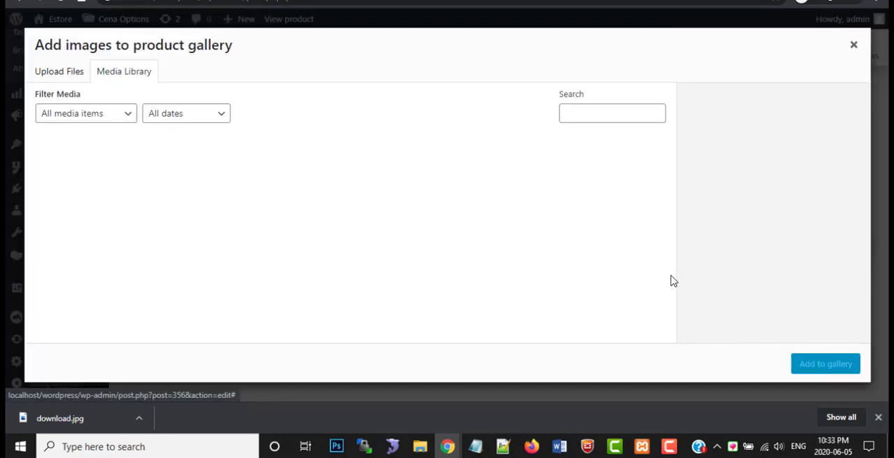
left_click(69, 78)
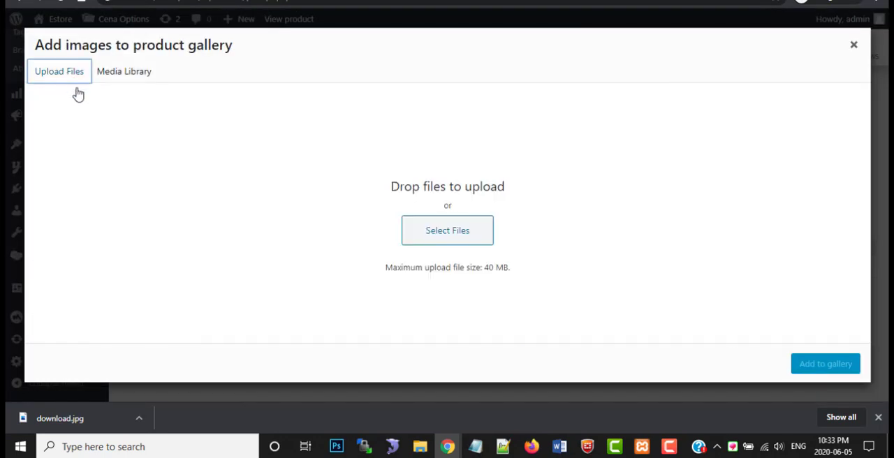
left_click(452, 231)
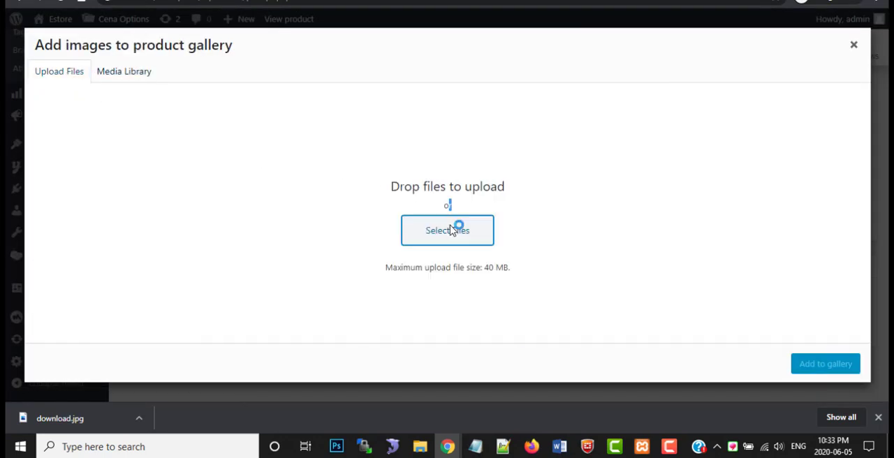
scroll(412, 260, "down", 1)
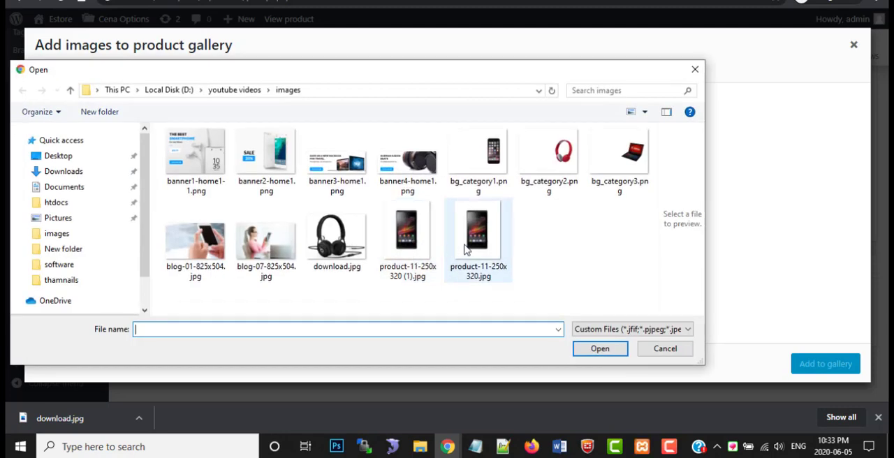
left_click(477, 237)
left_click(599, 349)
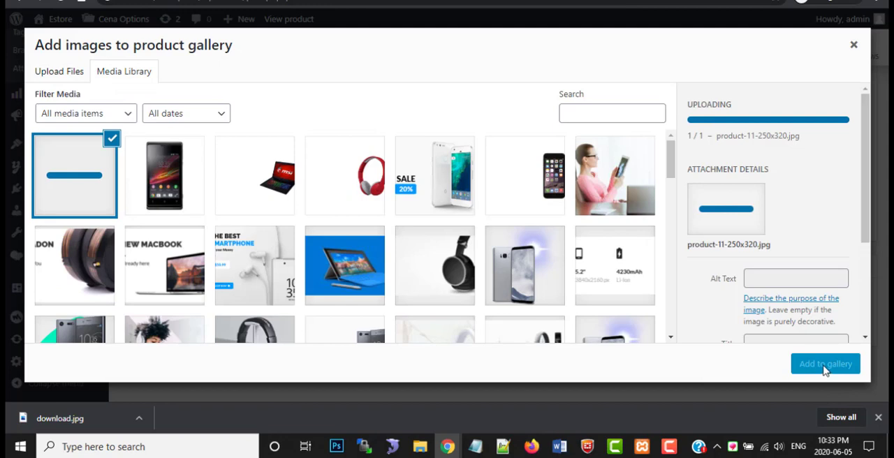
left_click(800, 367)
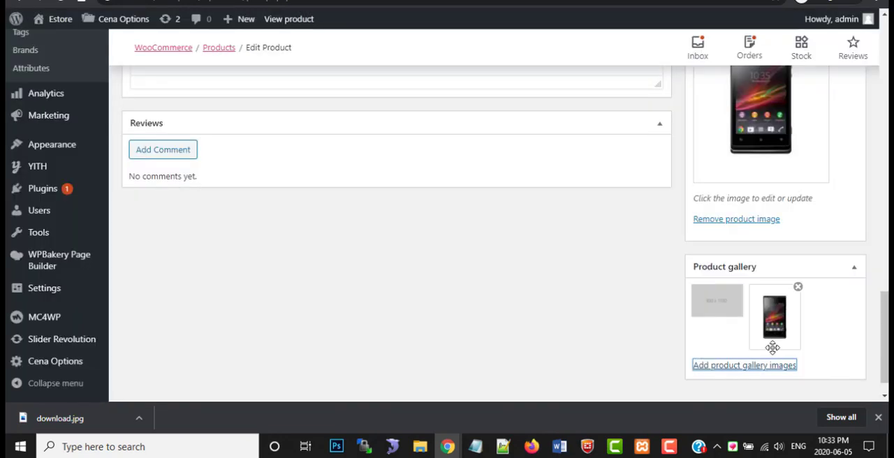
Update the Sony Xperia XZ Premium product to save its new product image and gallery picture
scroll(749, 317, "up", 10)
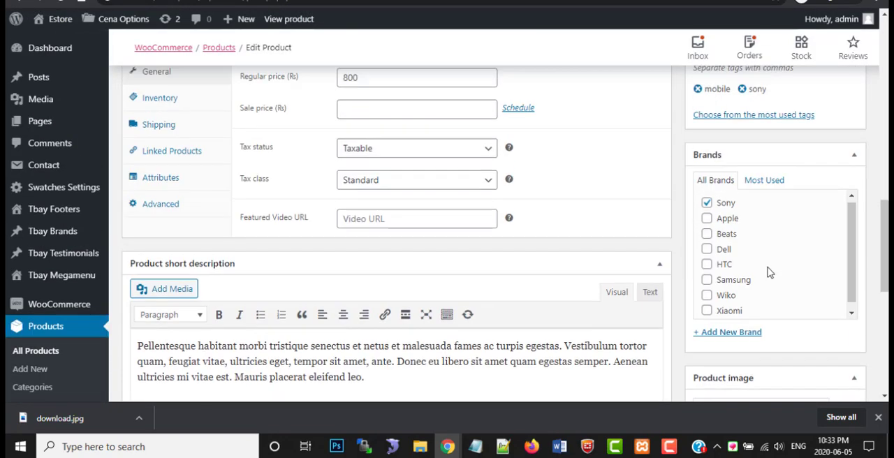
scroll(775, 260, "up", 3)
left_click(841, 254)
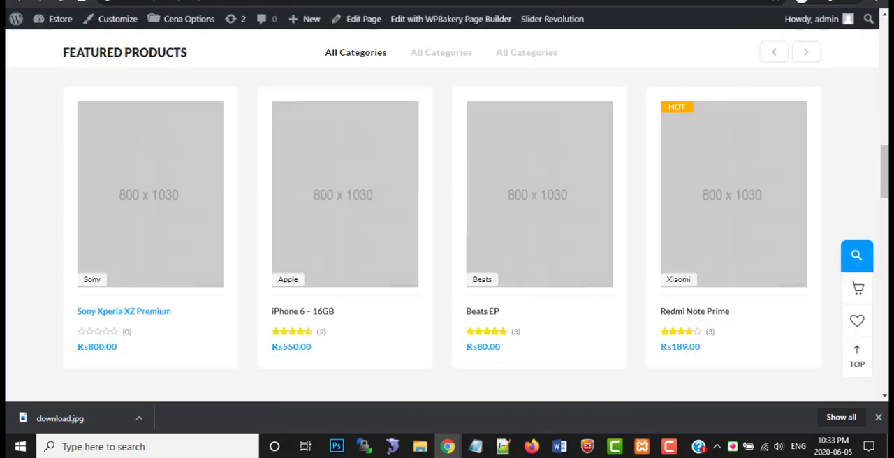
Reload the store homepage and check the Sony Xperia XZ Premium's picture under Featured Products
mouse_move(132, 164)
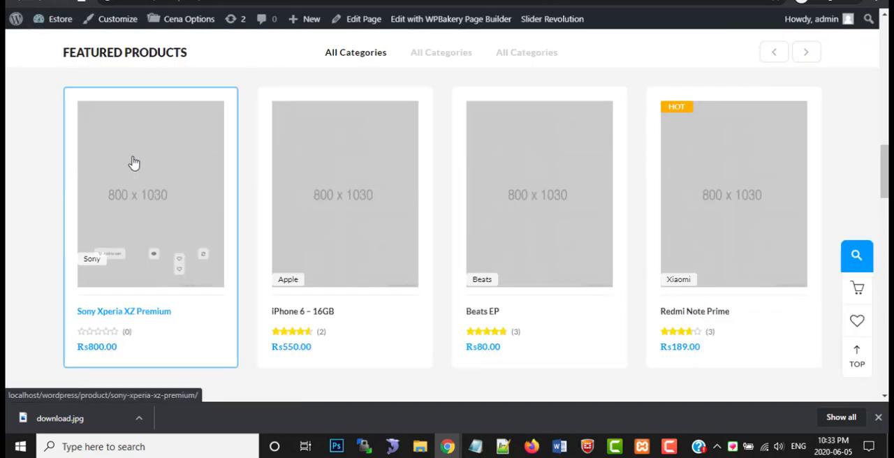
left_click(136, 254)
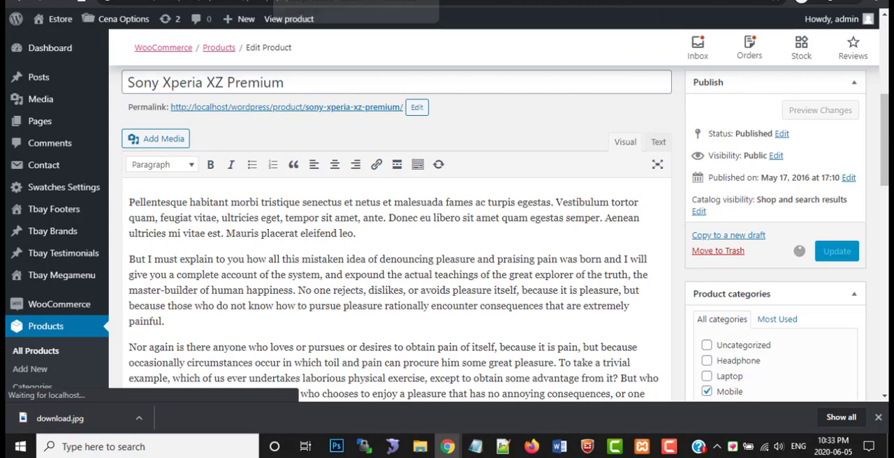
key("ctrl+Tab")
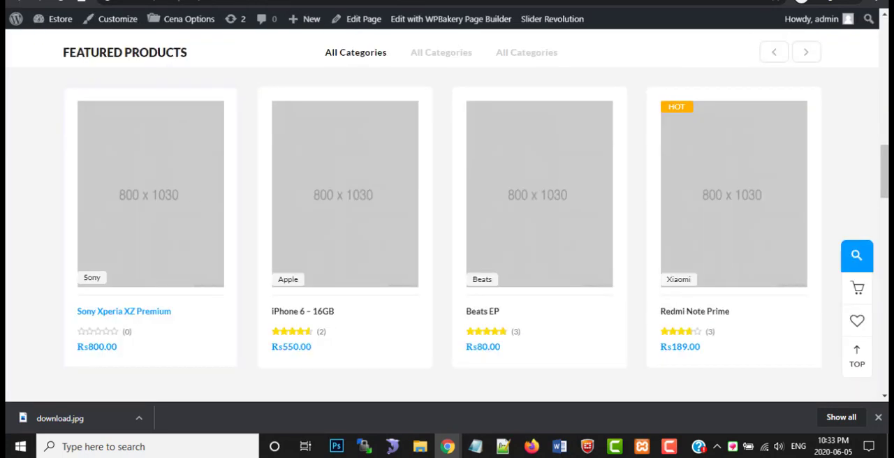
key("F5")
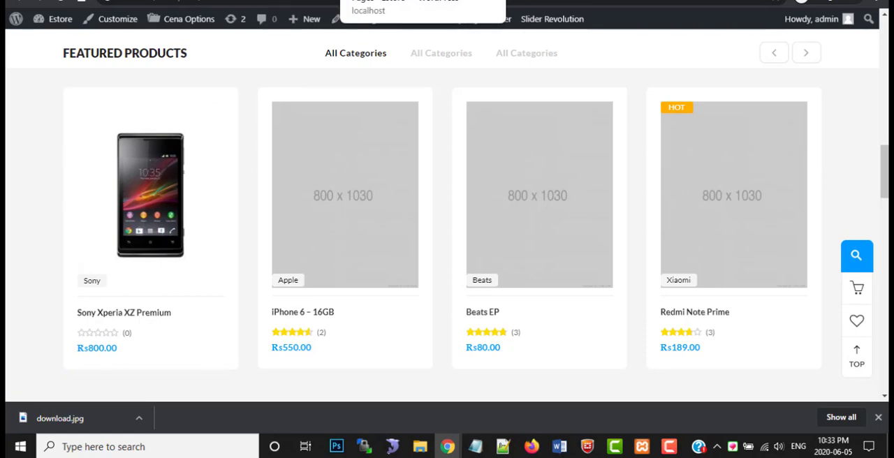
Find the Sony Xperia XZ Premium edit page among the open pages and return to it
left_click(370, 0)
left_click(432, 0)
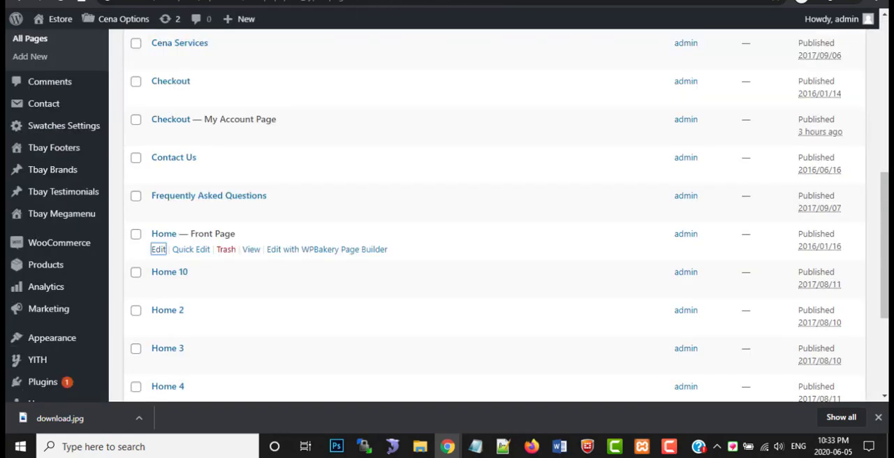
left_click(493, 0)
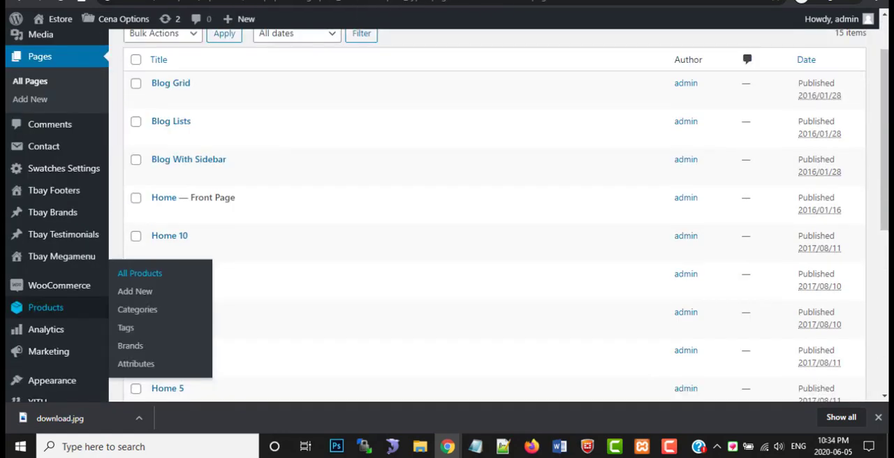
left_click(555, 0)
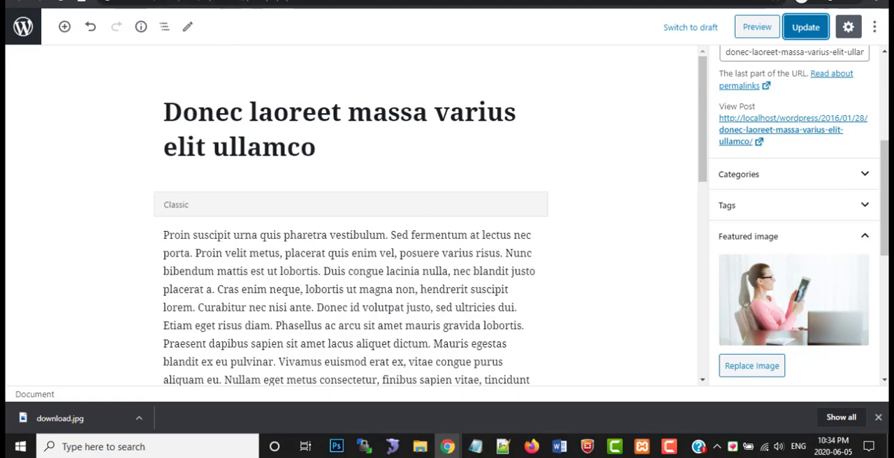
key("ctrl+Tab")
key("ctrl+Tab")
key("ctrl+Tab")
key("ctrl+Tab")
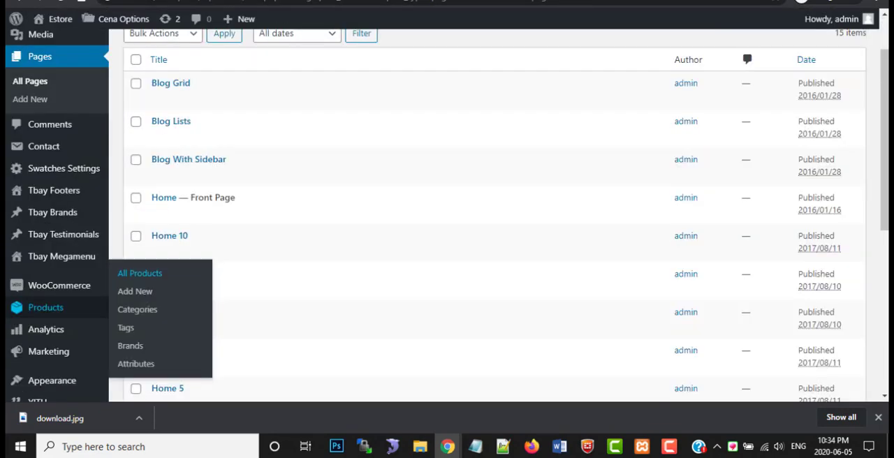
key("ctrl+Tab")
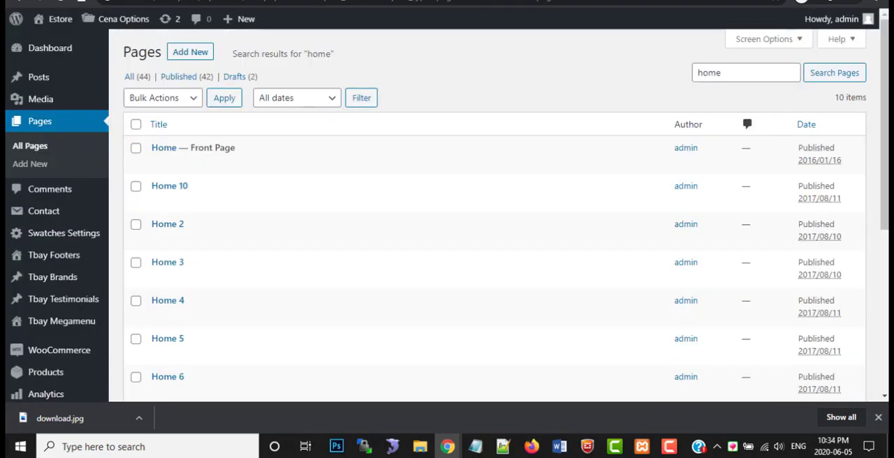
key("ctrl+shift+Tab")
Add the second Sony phone picture from the media library to the product gallery and delete the remaining placeholder image
scroll(448, 265, "down", 5)
scroll(447, 265, "down", 10)
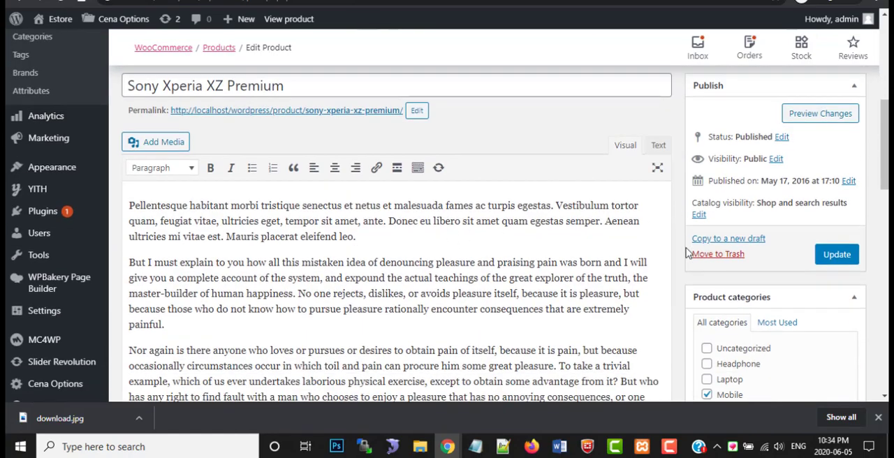
scroll(688, 253, "down", 2)
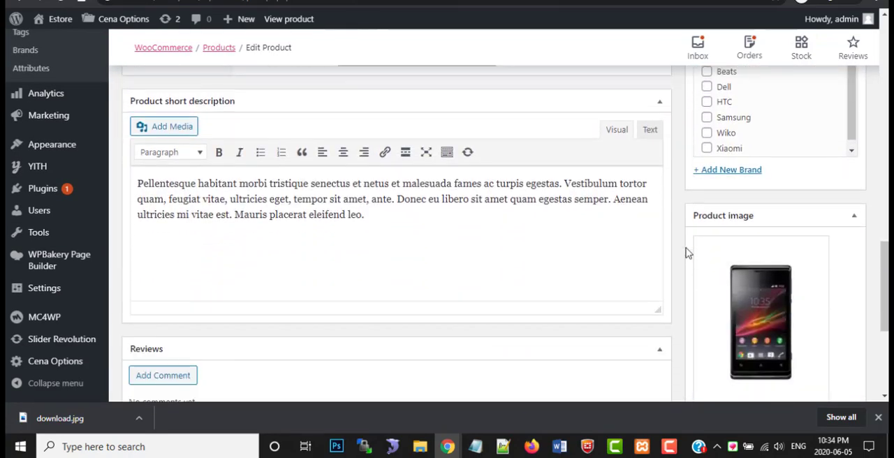
scroll(729, 276, "down", 2)
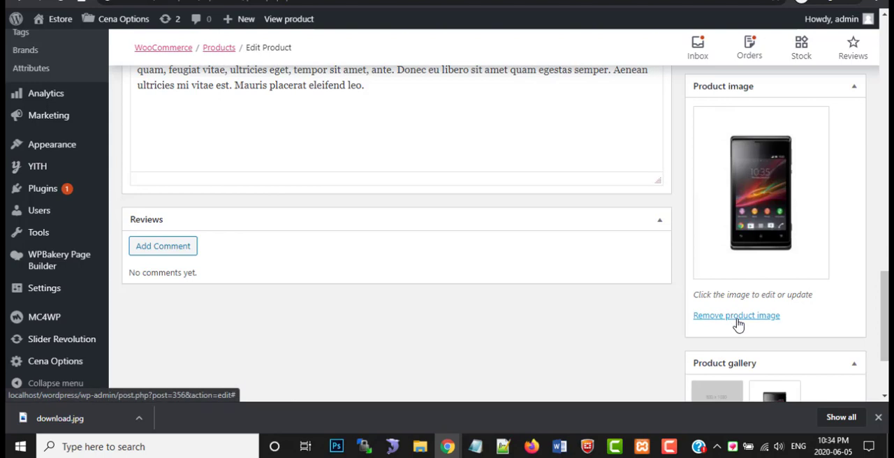
scroll(739, 322, "down", 2)
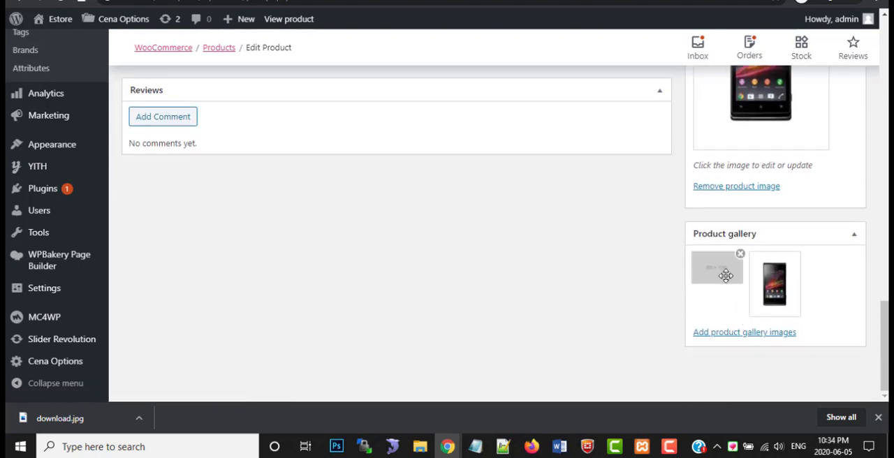
left_click(720, 334)
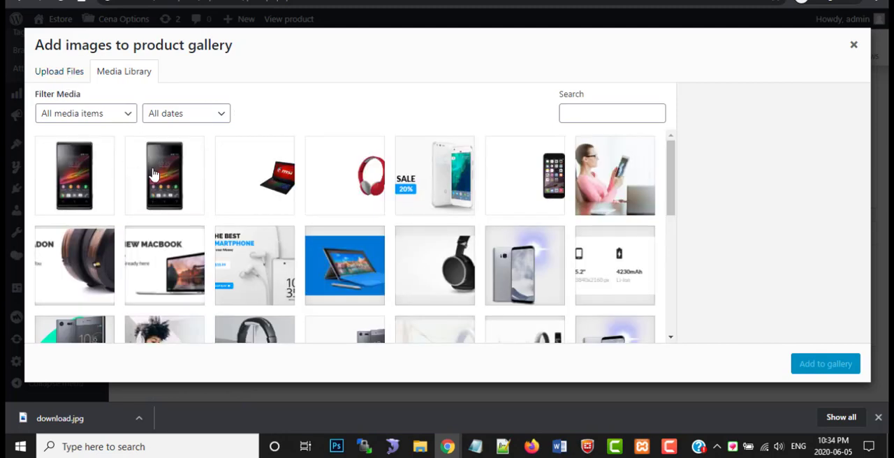
left_click(153, 174)
left_click(797, 366)
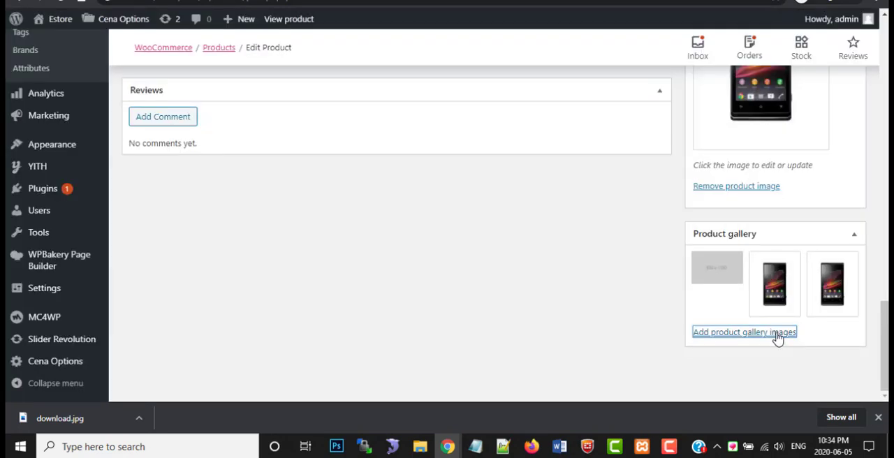
left_click(739, 254)
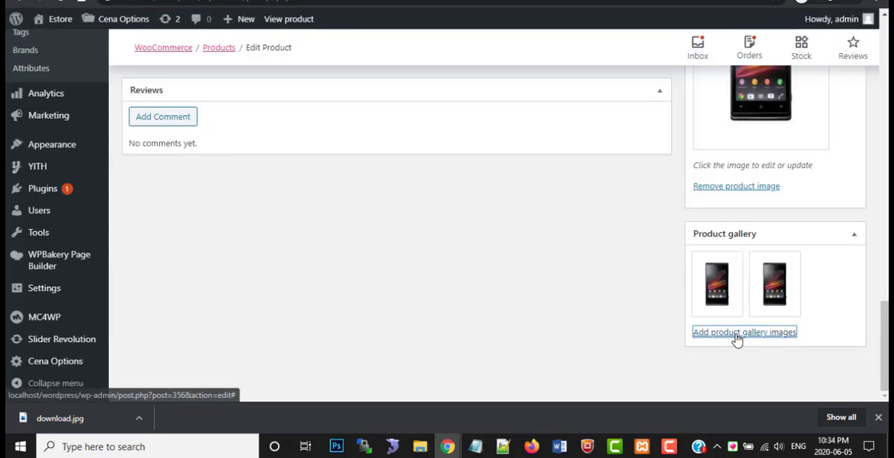
Update the Sony Xperia XZ Premium product to save the revised gallery
scroll(740, 321, "up", 1)
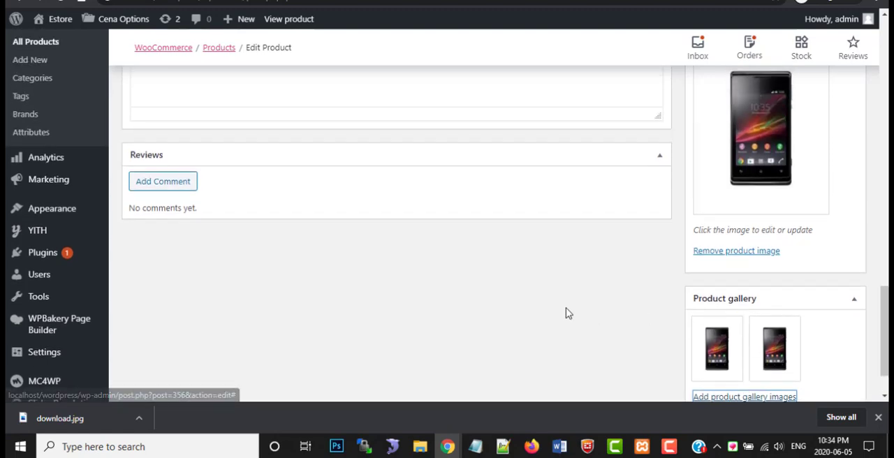
scroll(566, 313, "down", 1)
scroll(643, 329, "up", 5)
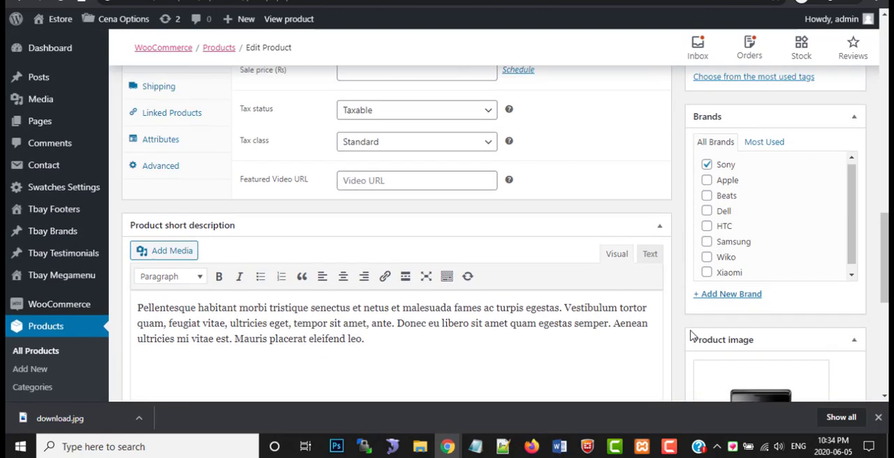
scroll(690, 329, "down", 5)
scroll(768, 322, "up", 11)
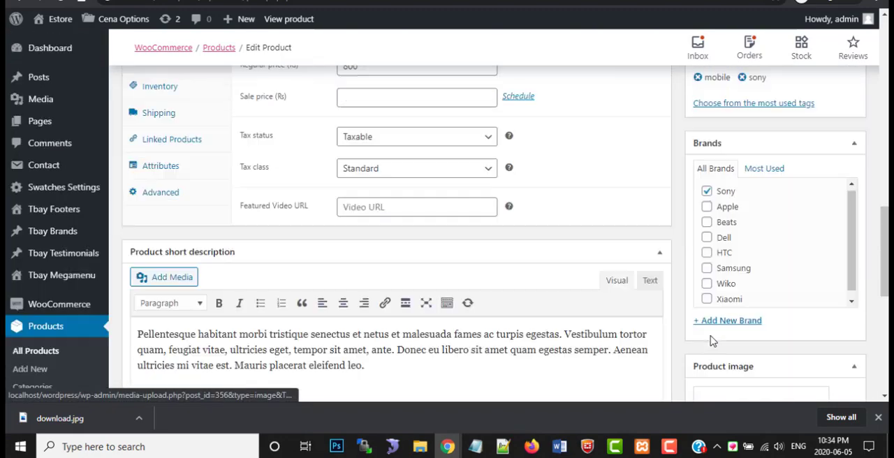
scroll(787, 319, "up", 3)
left_click(842, 153)
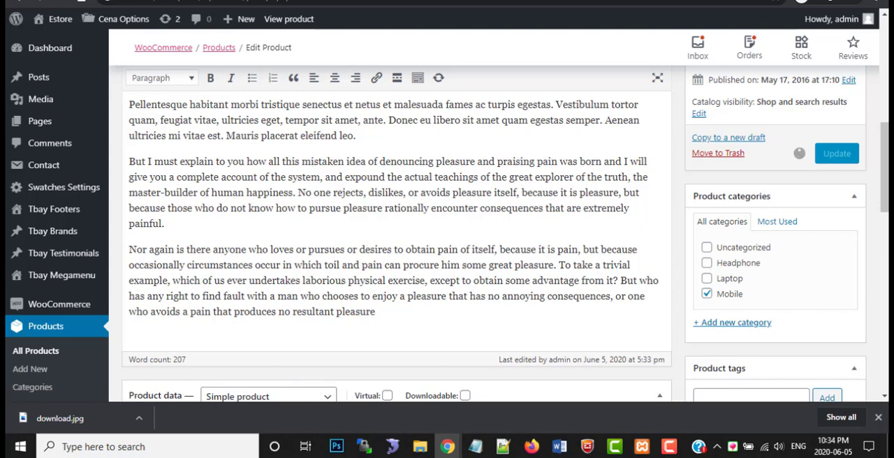
Review the featured products on the store homepage and switch to the TB Cena demo window
left_click(66, 1)
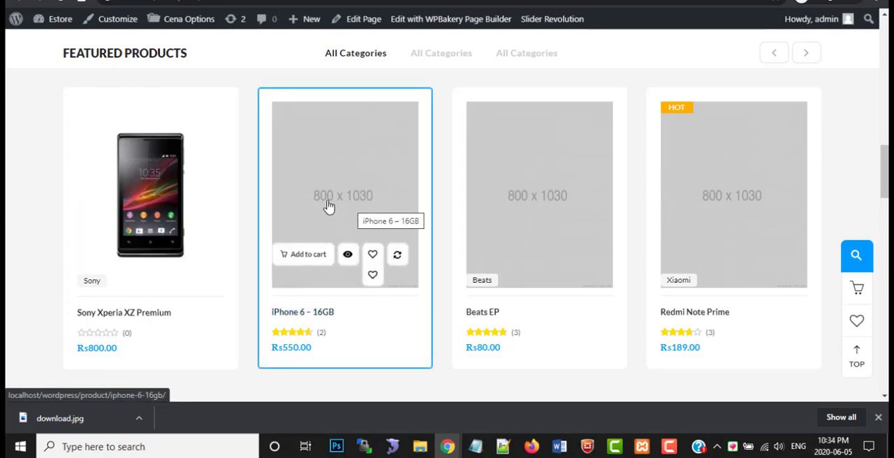
scroll(214, 193, "down", 3)
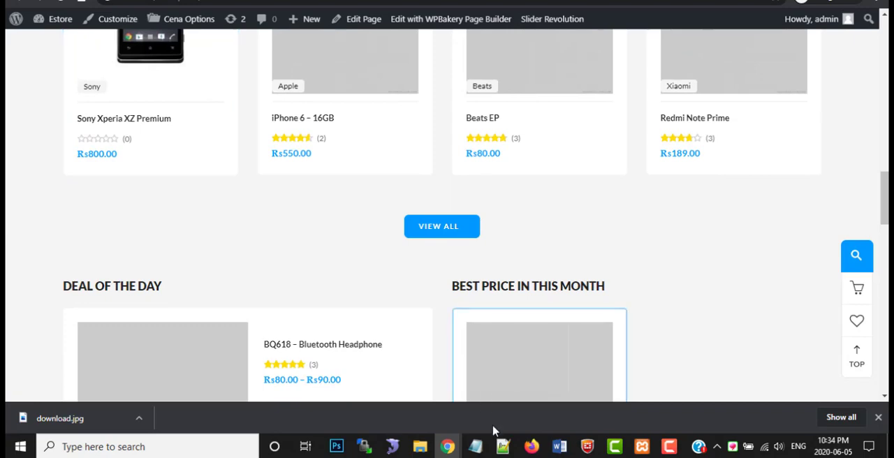
mouse_move(447, 430)
left_click(595, 397)
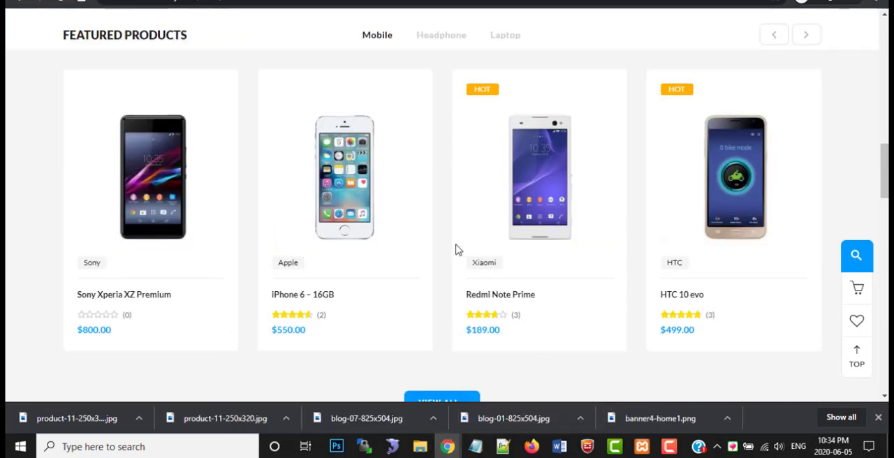
Examine the Featured Products, Deal of the Day and Best Price in This Month sections of the demo homepage
scroll(428, 230, "down", 1)
scroll(427, 231, "up", 3)
scroll(428, 231, "down", 6)
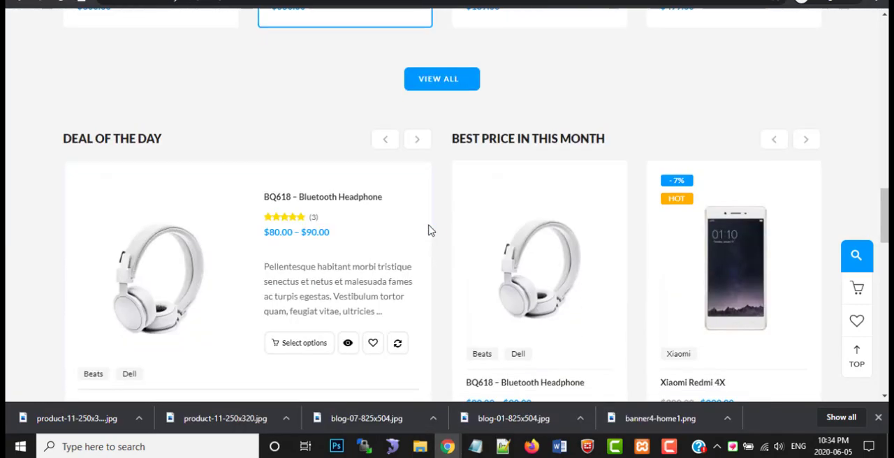
scroll(430, 231, "down", 2)
scroll(430, 231, "up", 4)
scroll(430, 231, "down", 2)
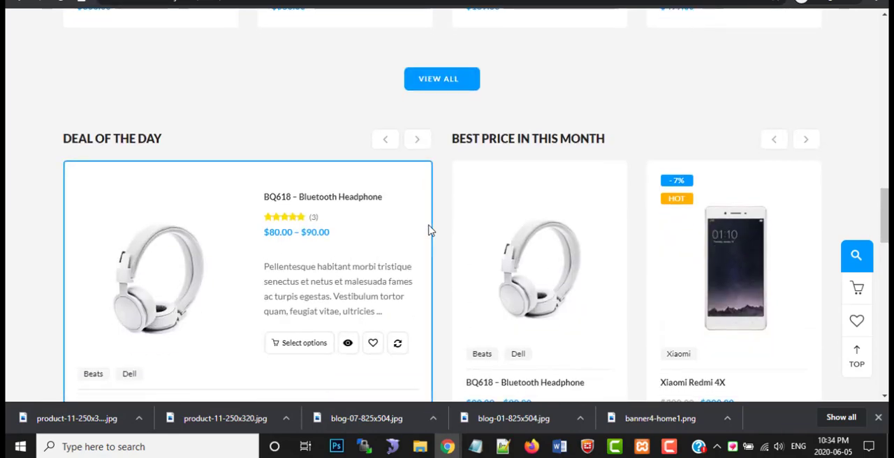
scroll(430, 230, "up", 2)
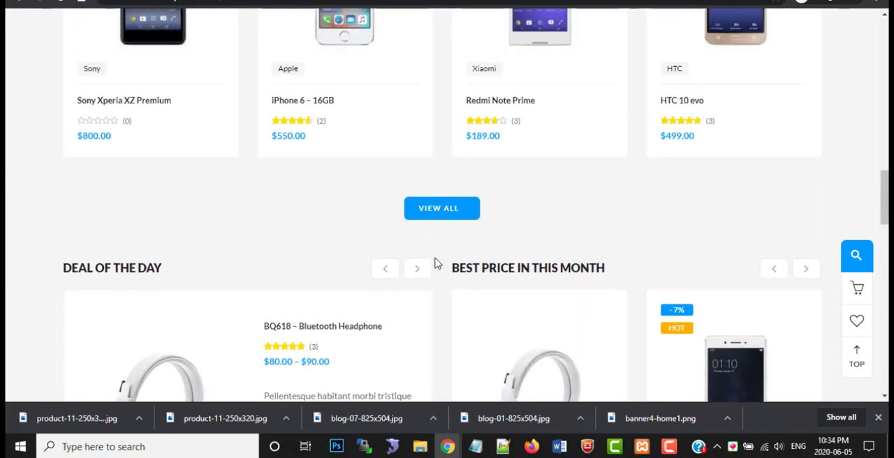
mouse_move(448, 446)
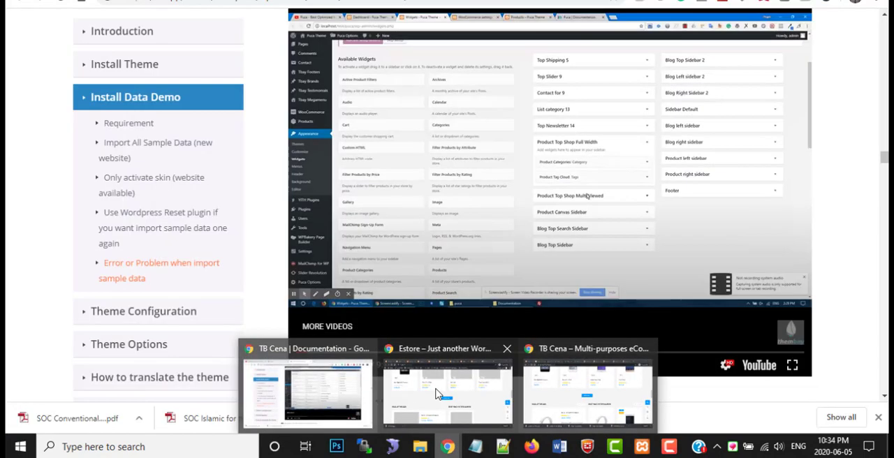
Switch to the Estore window and review the Deal of the Day, Best Price in This Month and banner sections of its homepage
left_click(461, 381)
scroll(349, 214, "down", 5)
scroll(349, 214, "up", 3)
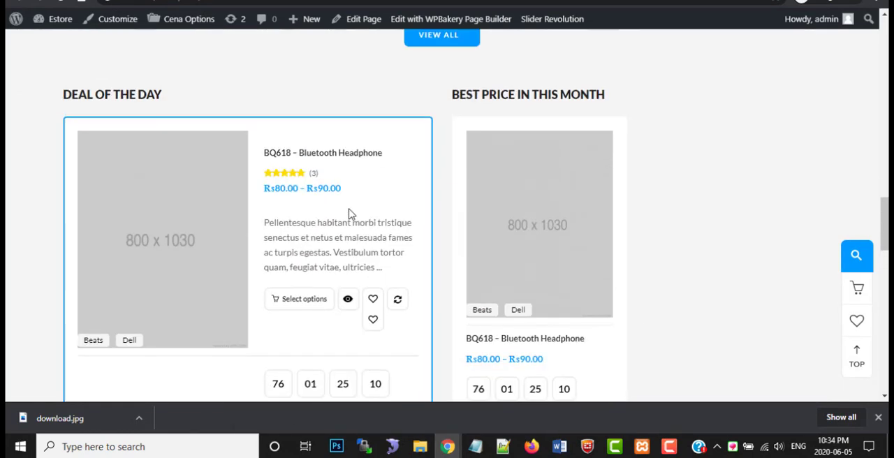
scroll(168, 247, "down", 2)
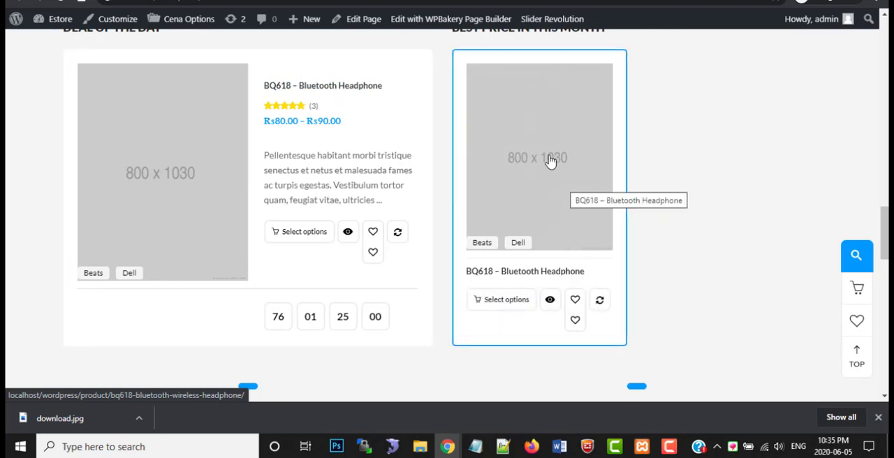
scroll(528, 178, "down", 3)
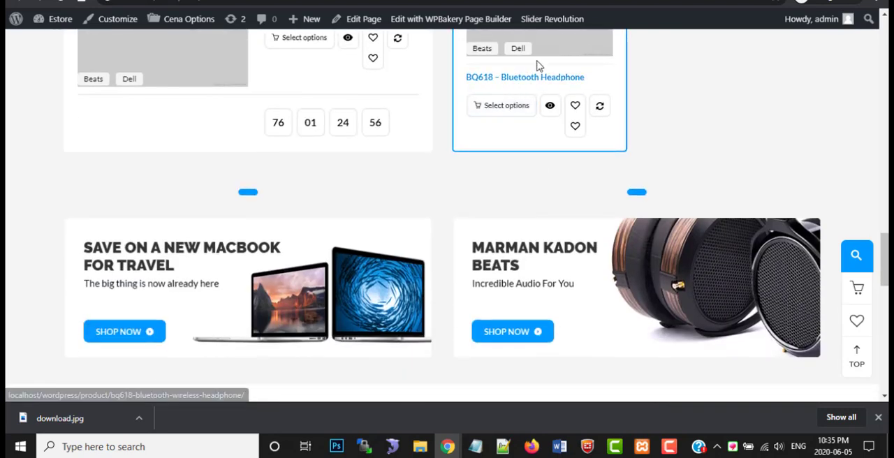
scroll(284, 201, "down", 1)
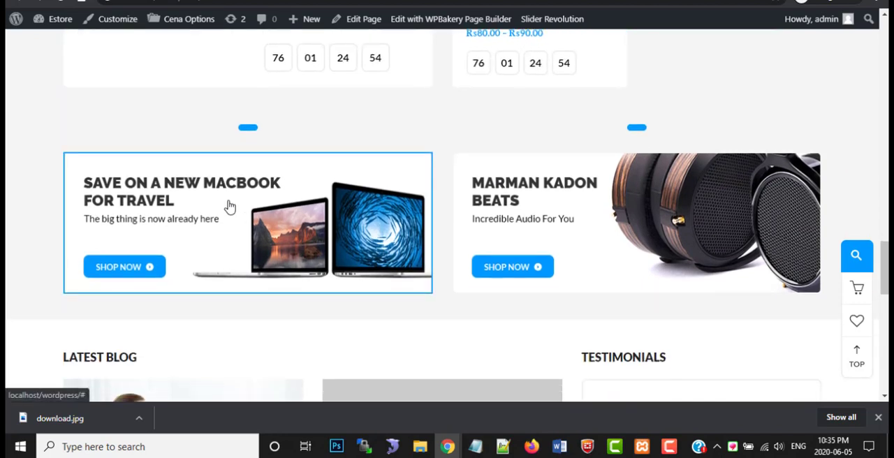
scroll(305, 199, "down", 1)
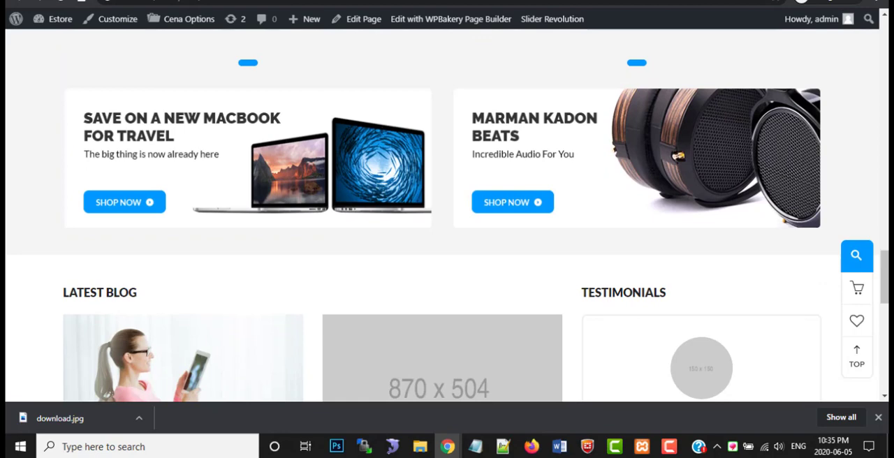
Open the Home front page for editing in a new tab from the page list and locate its banner image row
left_click(489, 1)
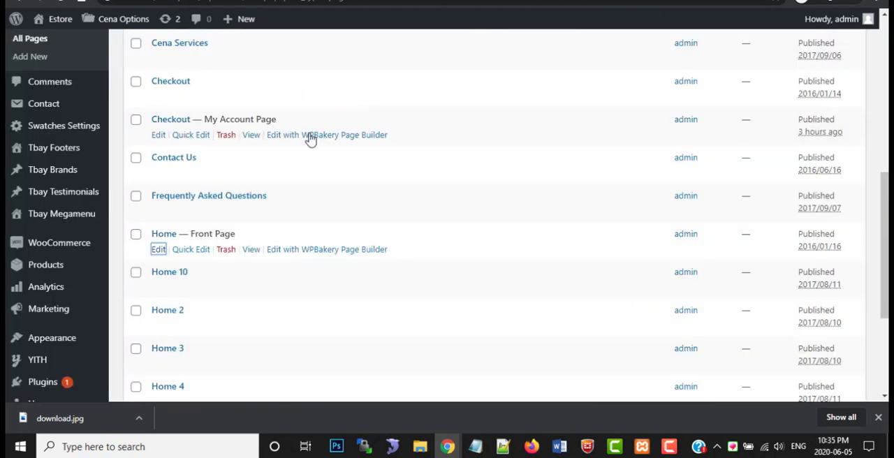
right_click(163, 251)
left_click(209, 262)
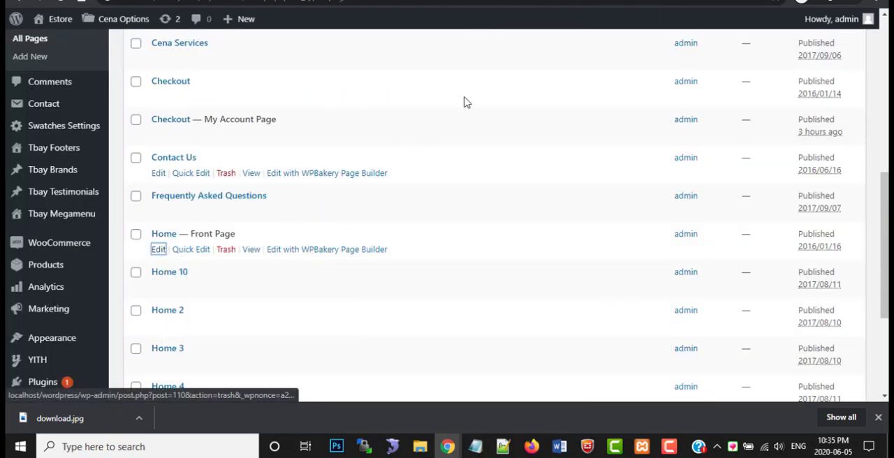
left_click(487, 0)
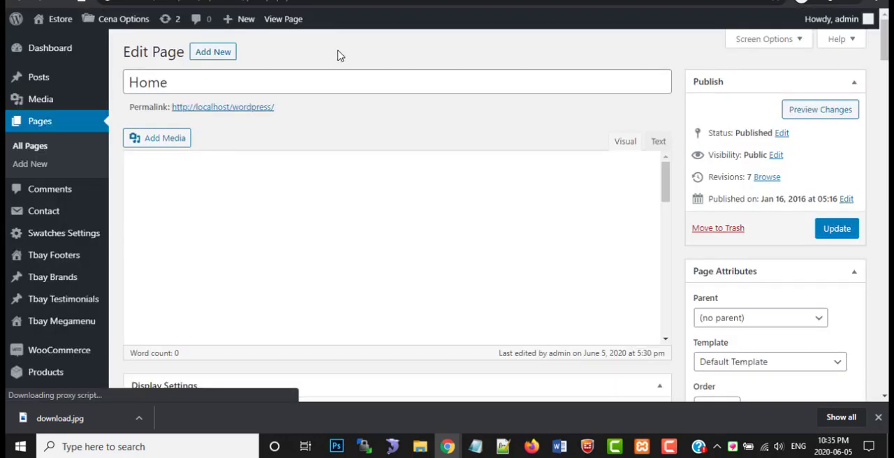
scroll(431, 258, "down", 10)
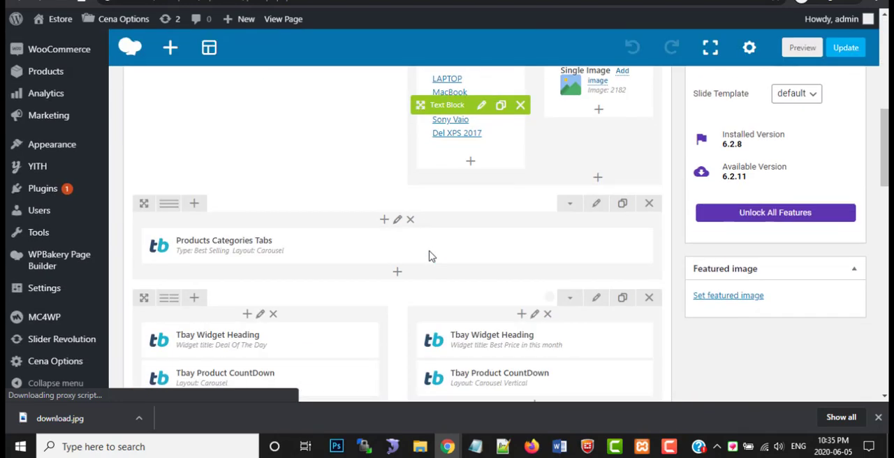
scroll(275, 266, "down", 5)
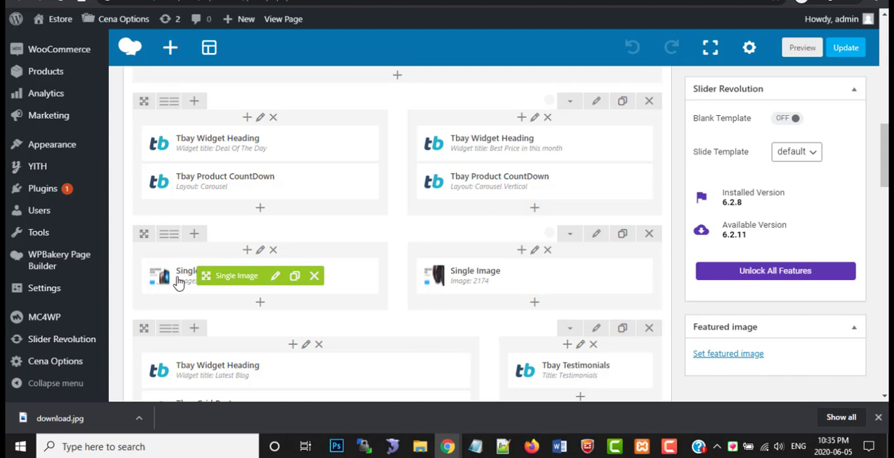
Examine the design options and general settings of the MacBook banner's Single Image element, leaving them unchanged
left_click(273, 278)
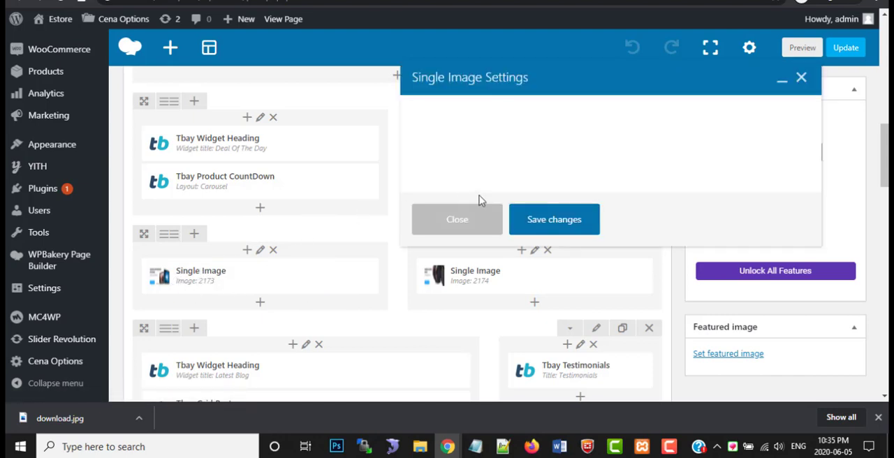
left_click(494, 114)
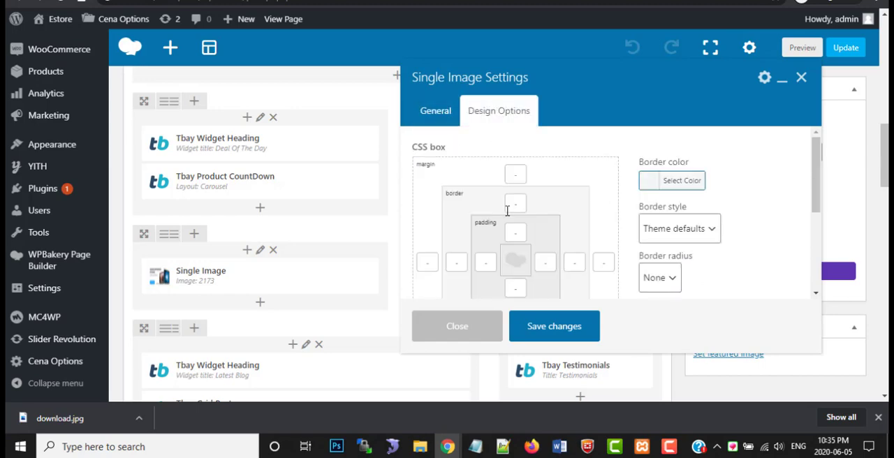
scroll(675, 279, "down", 5)
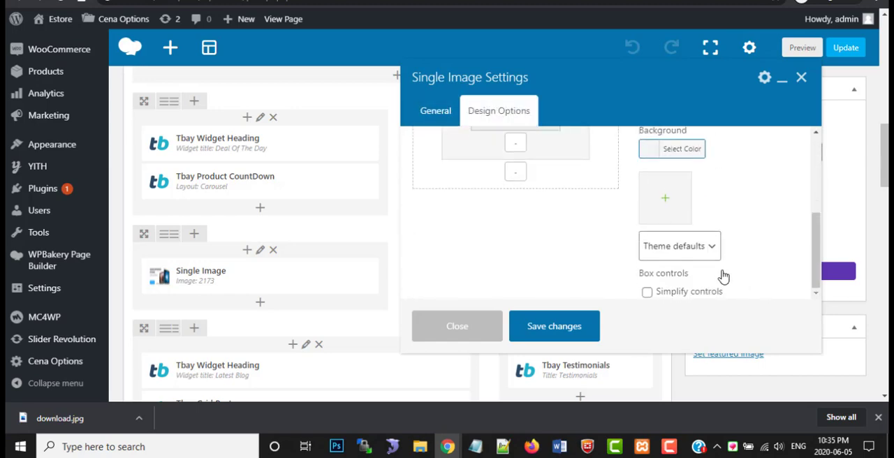
scroll(724, 277, "down", 3)
scroll(723, 277, "up", 3)
left_click(435, 120)
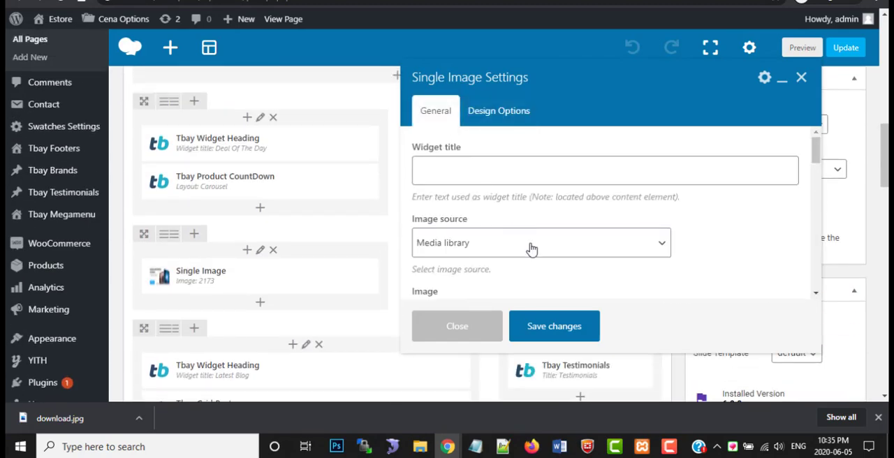
scroll(531, 248, "down", 4)
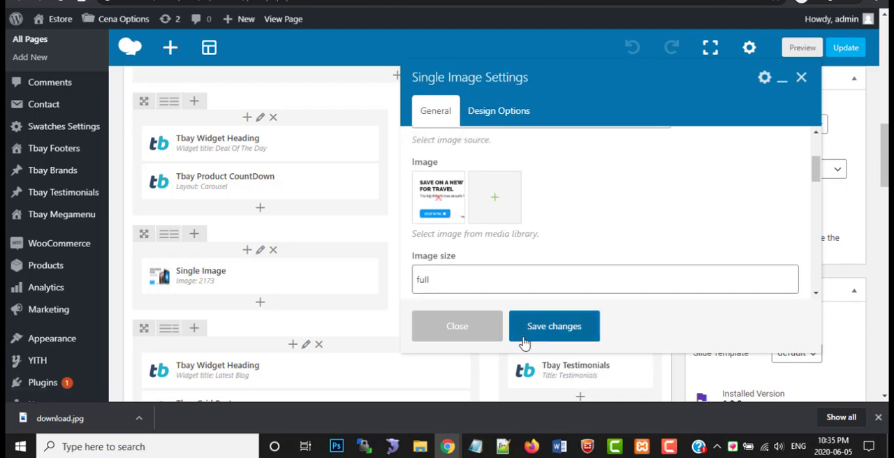
left_click(472, 334)
Compare the Latest Blog and Testimonials elements in the page layout with those sections on the store homepage
scroll(226, 297, "down", 1)
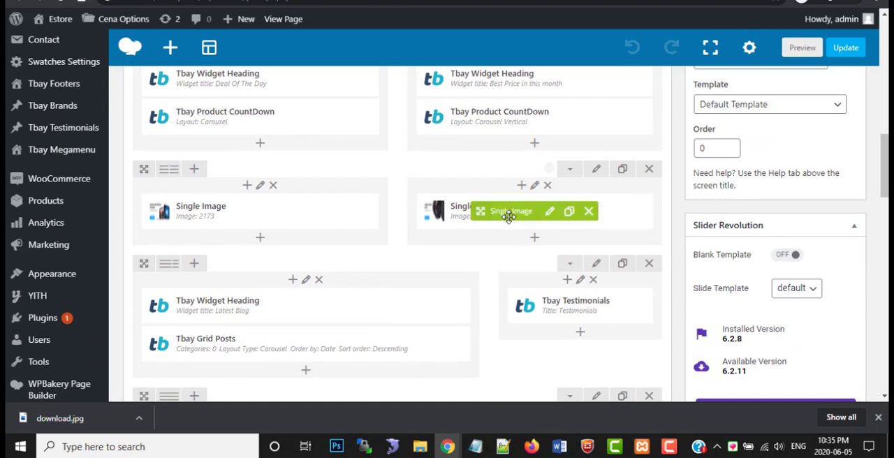
scroll(299, 268, "down", 1)
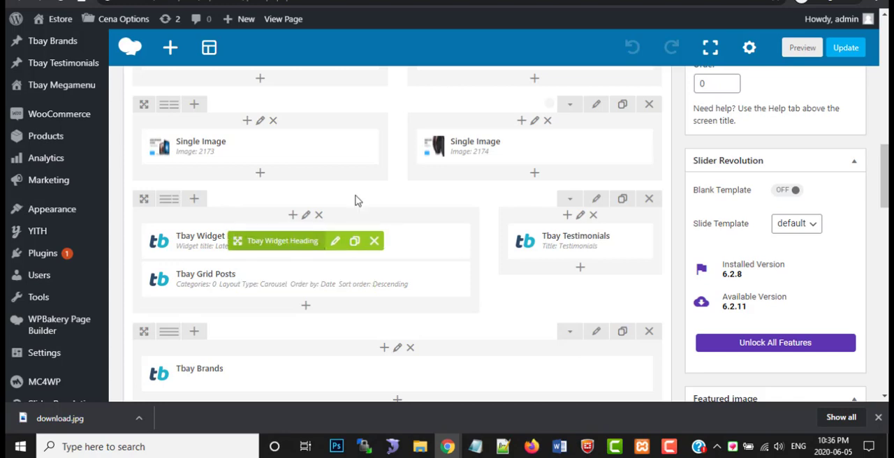
left_click(314, 1)
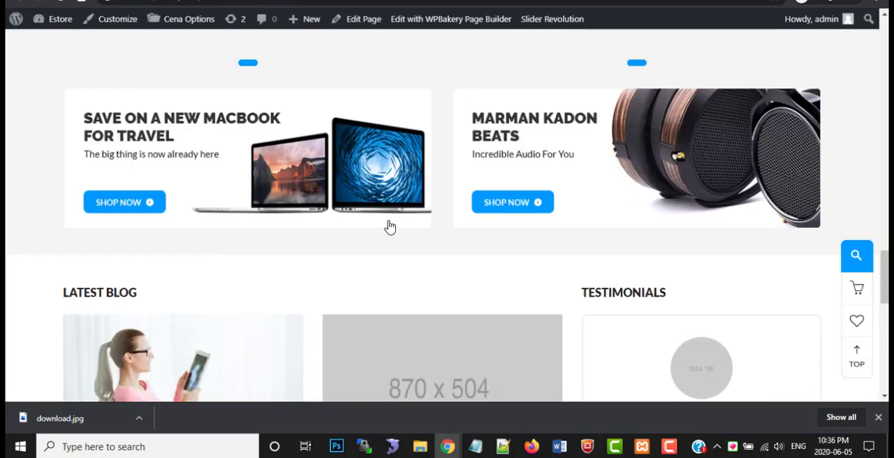
scroll(389, 225, "down", 3)
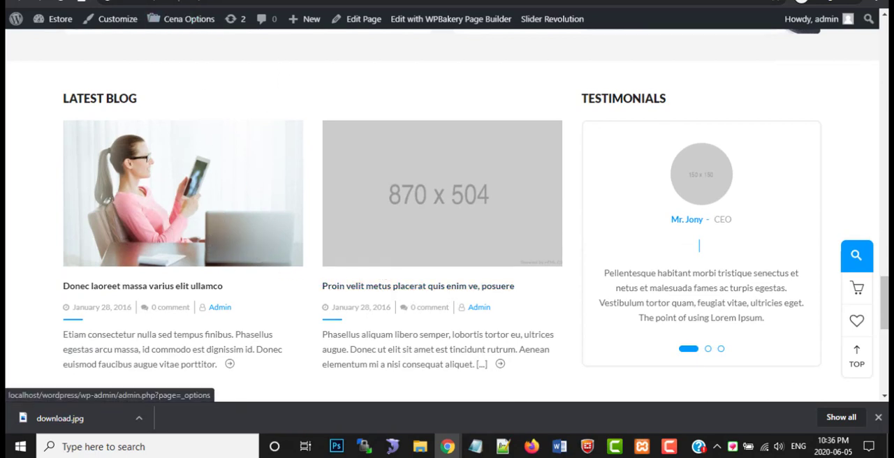
List all blog posts in the admin and copy the second Latest Blog post's title from the homepage's inspected HTML
key("ctrl+shift+Tab")
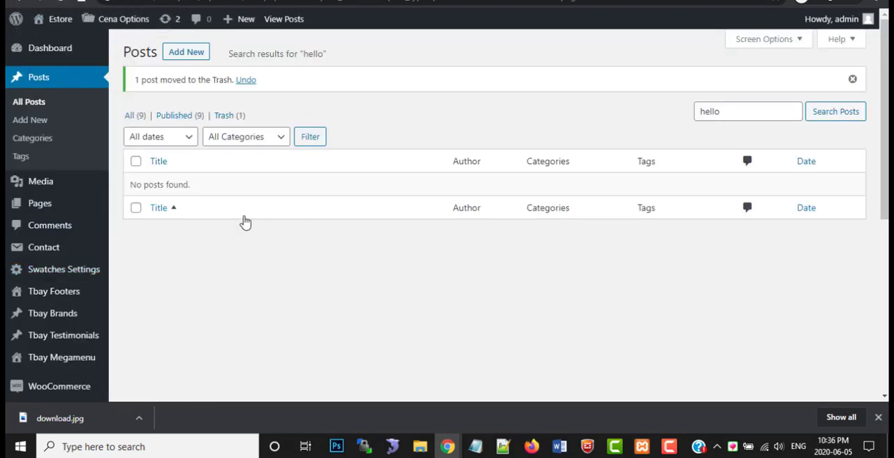
left_click(35, 104)
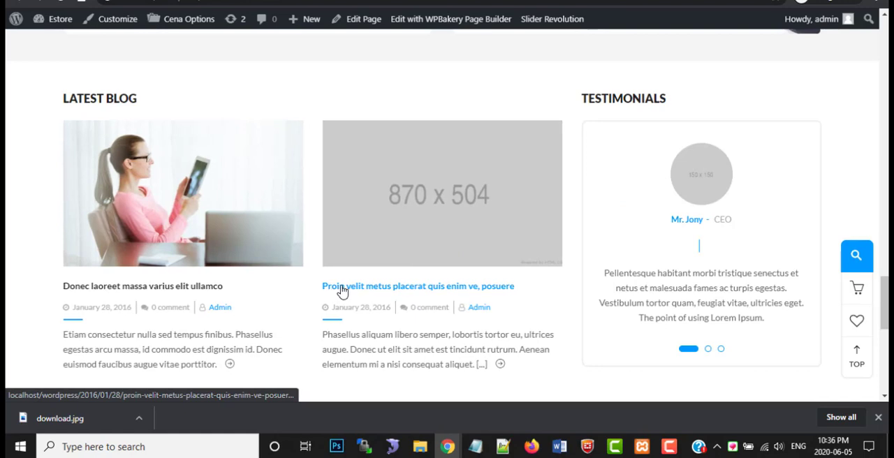
right_click(342, 288)
left_click(369, 388)
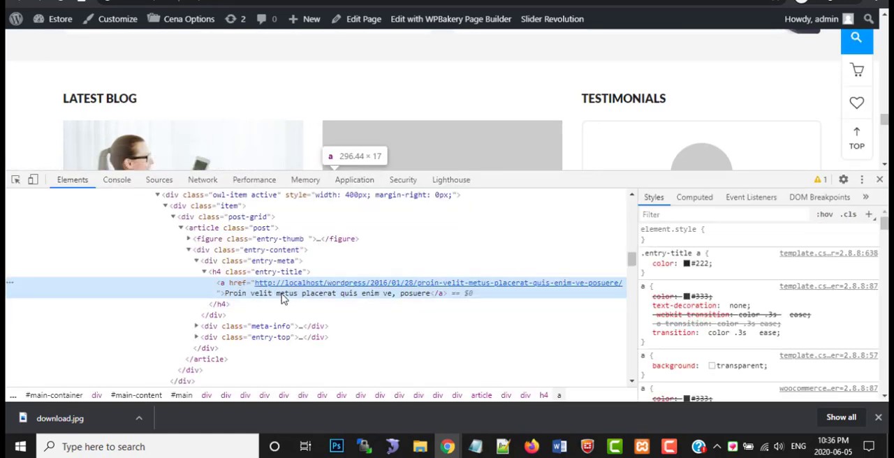
double_click(283, 295)
right_click(285, 297)
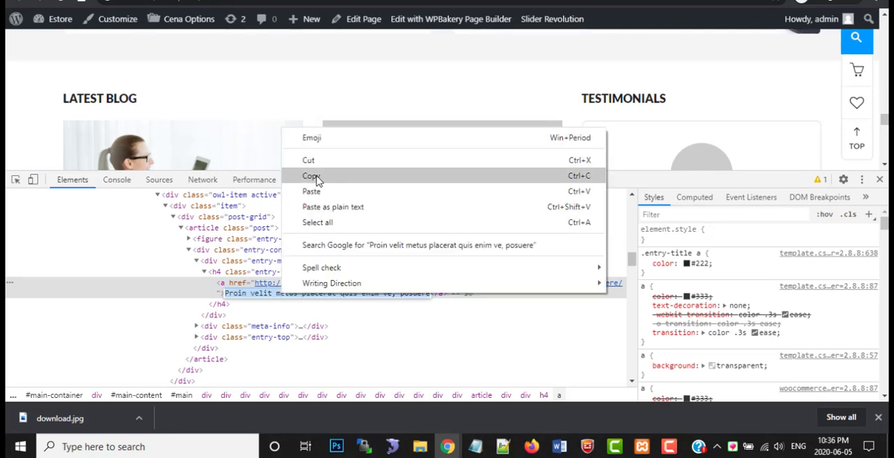
left_click(315, 176)
Search the posts for "Proin velit metus placerat quis enim ve, posuere" and open the matching post for editing
left_click(238, 1)
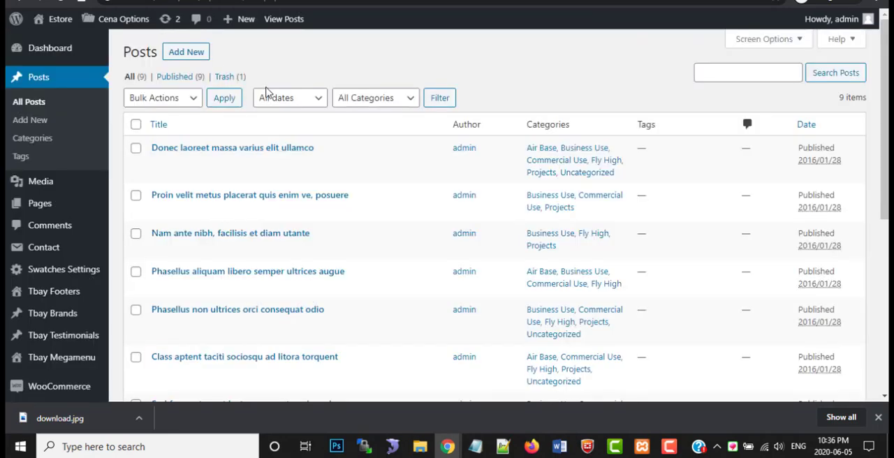
left_click(713, 75)
right_click(713, 72)
left_click(744, 172)
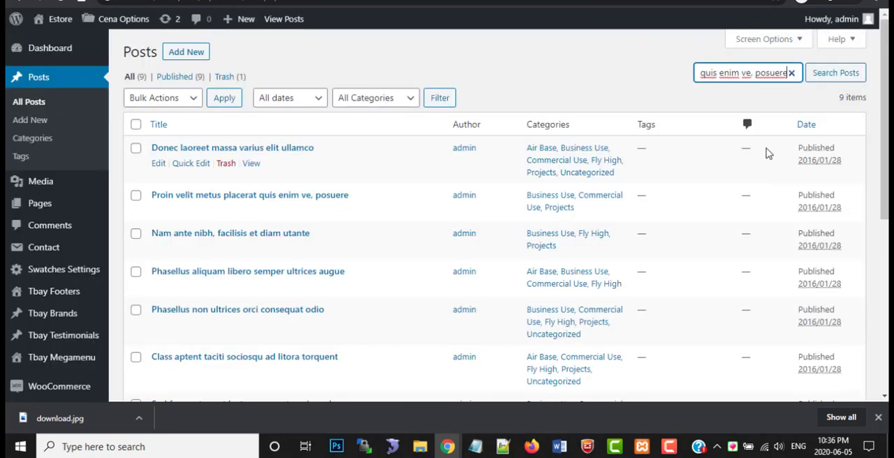
left_click(821, 73)
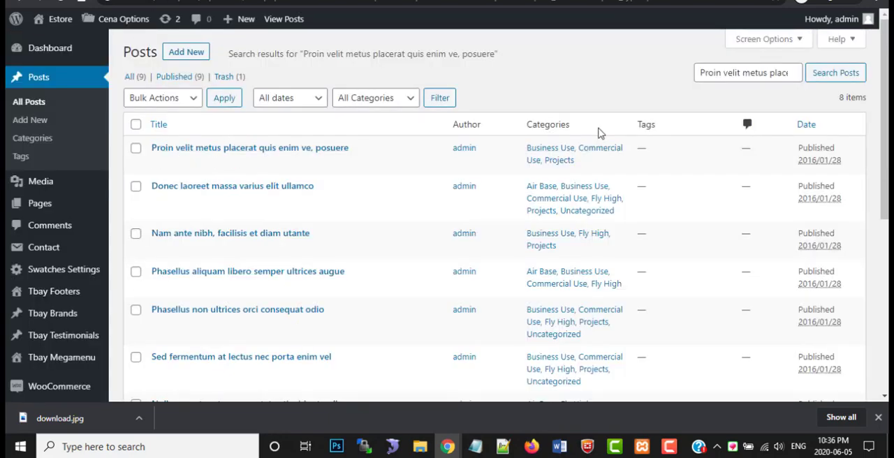
left_click(159, 163)
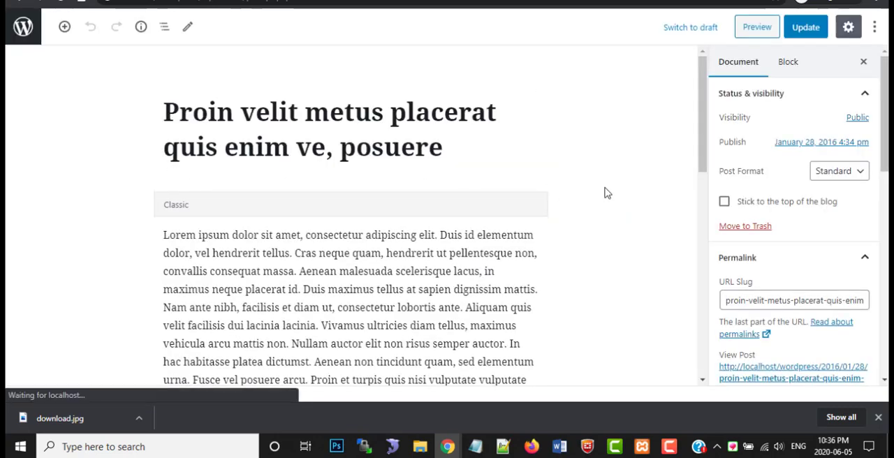
Replace the post's placeholder featured image with an upload of blog-01-825x504.jpg from the images folder
scroll(638, 225, "down", 5)
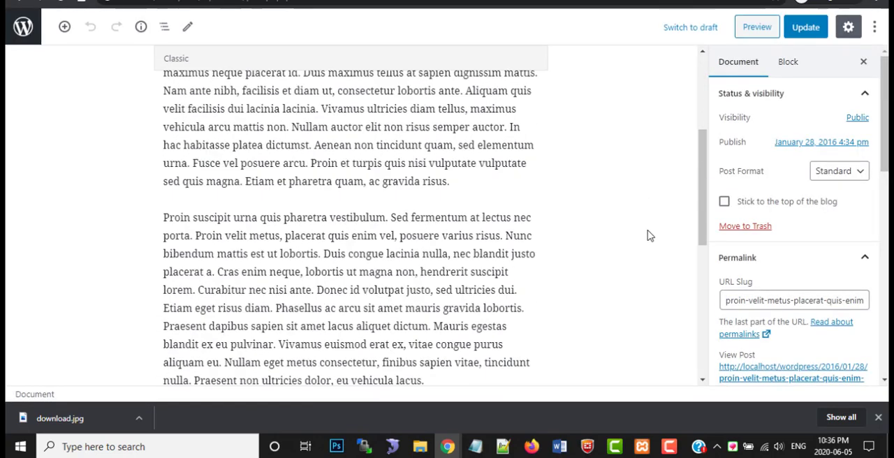
scroll(792, 273, "down", 4)
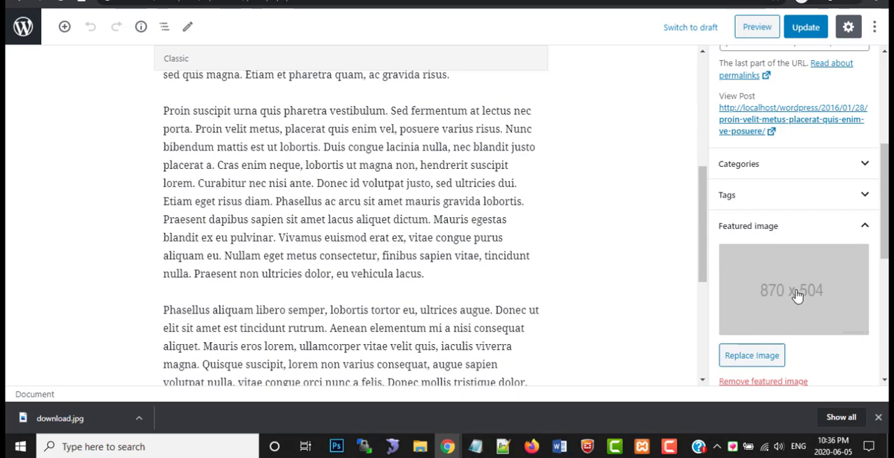
left_click(753, 357)
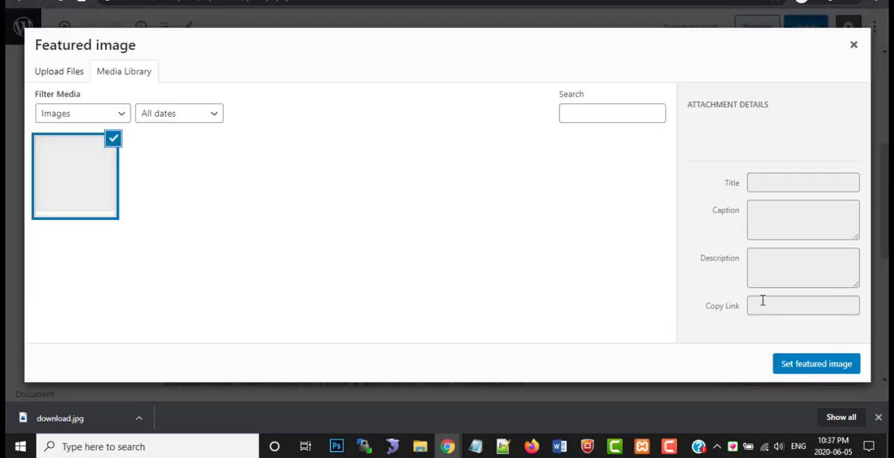
left_click(62, 74)
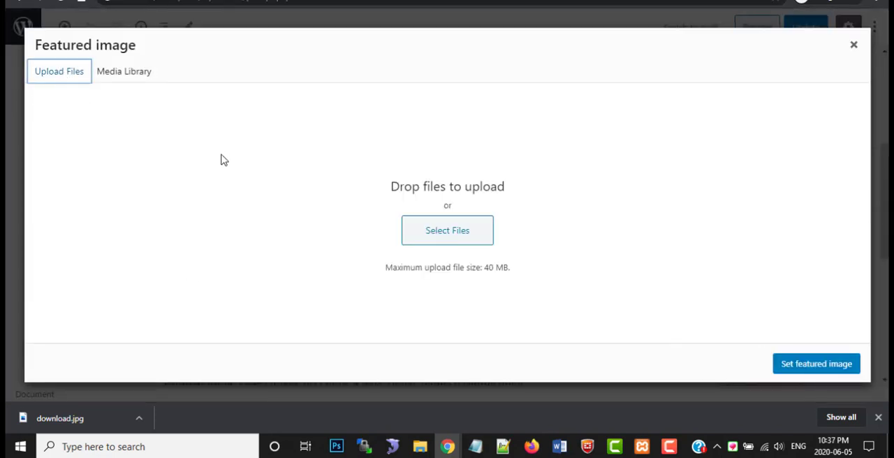
left_click(453, 248)
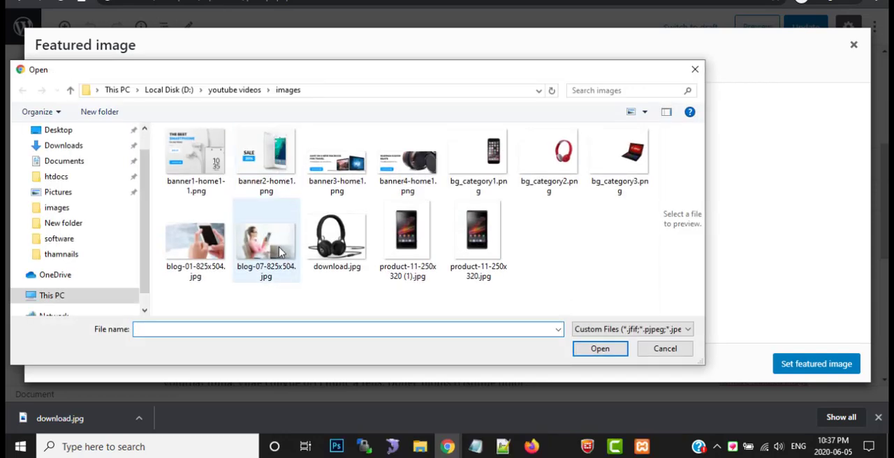
left_click(204, 239)
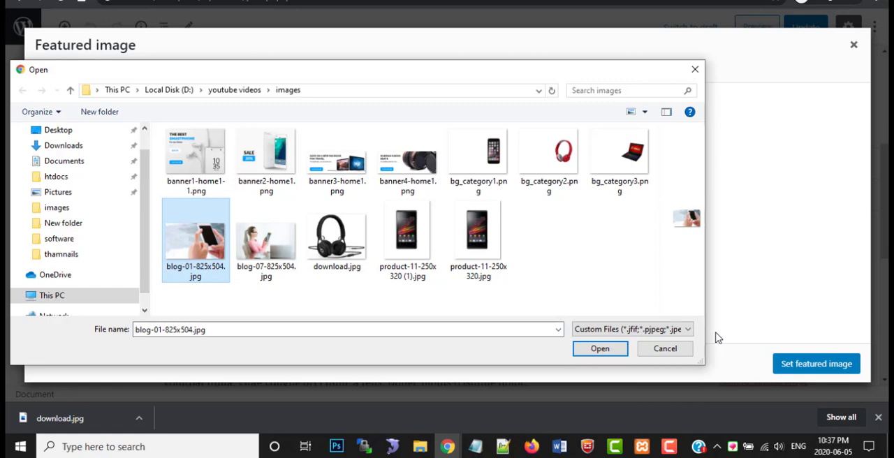
left_click(600, 348)
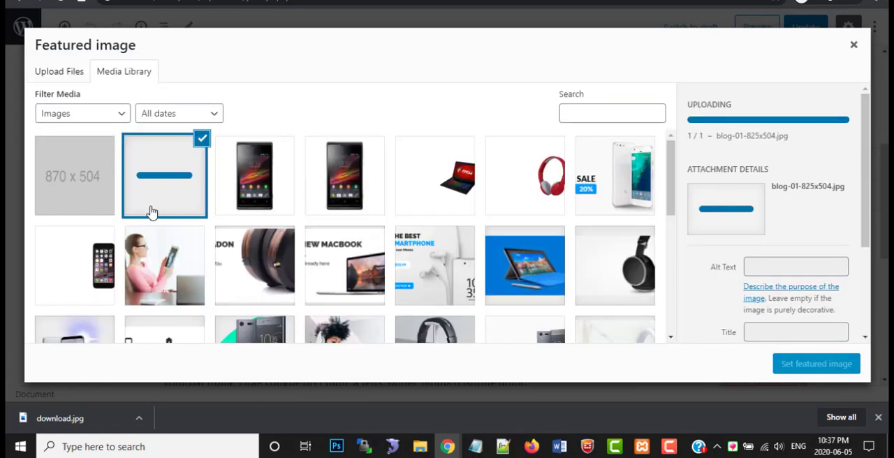
left_click(803, 367)
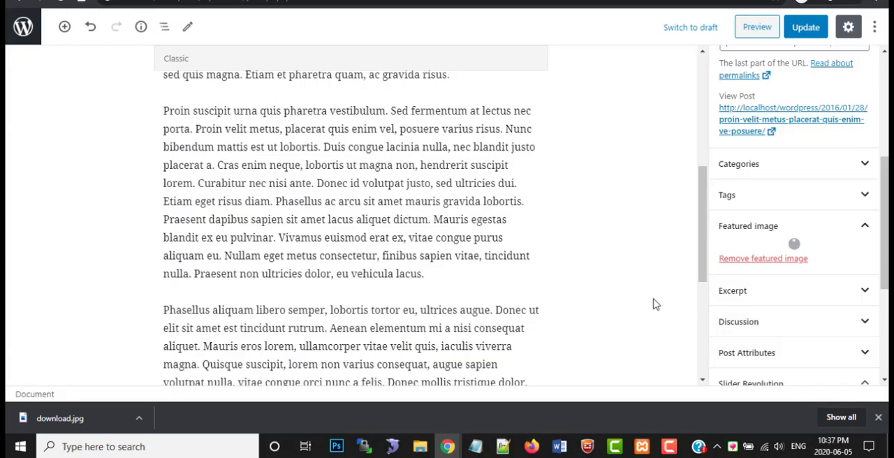
Update the edited post, close the homepage's HTML inspector and reload the store homepage to check the Latest Blog images
scroll(742, 338, "up", 4)
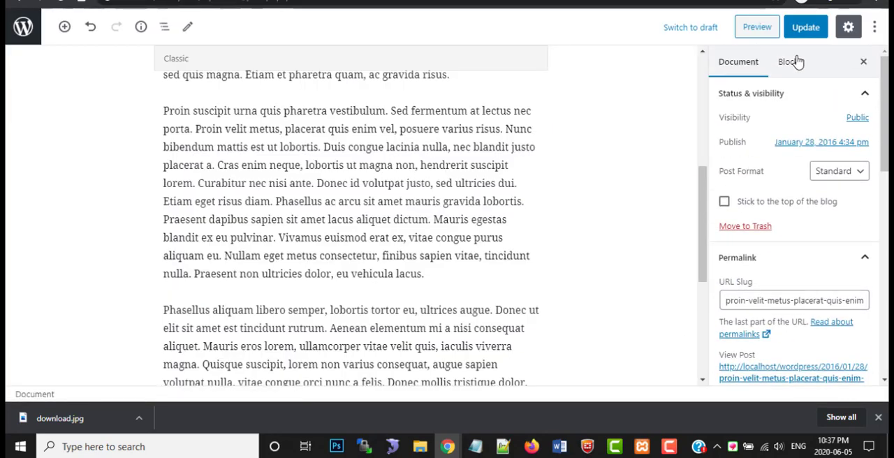
left_click(805, 27)
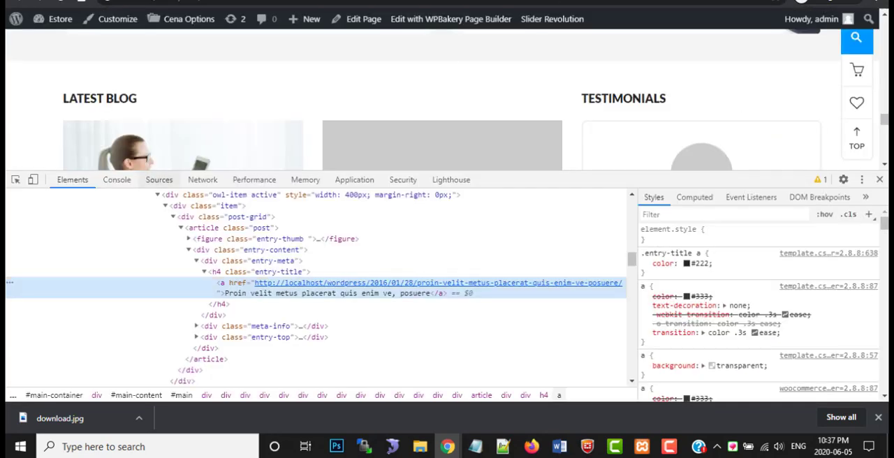
left_click(879, 179)
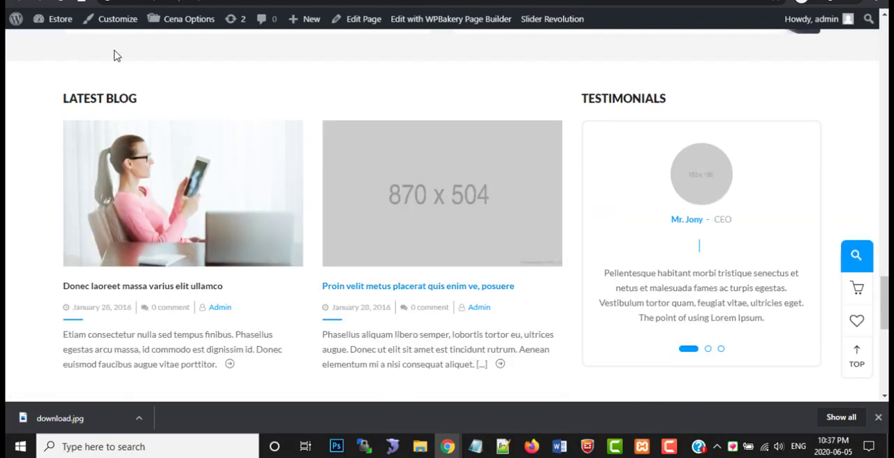
left_click(62, 2)
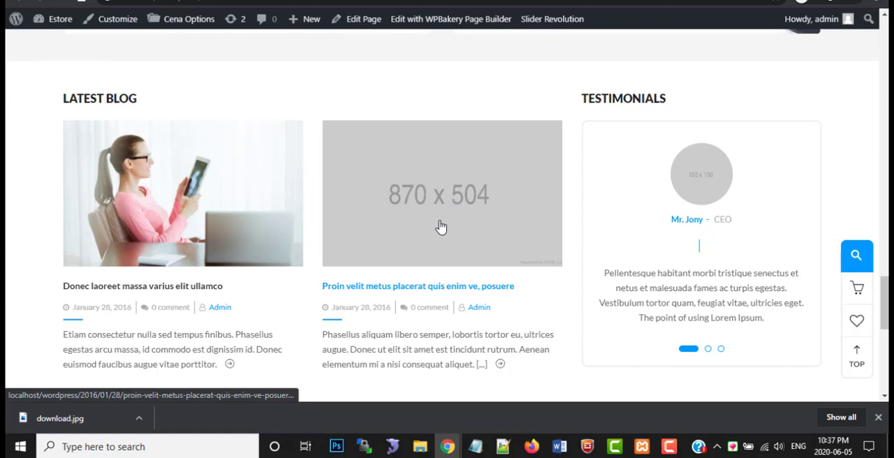
left_click(467, 205)
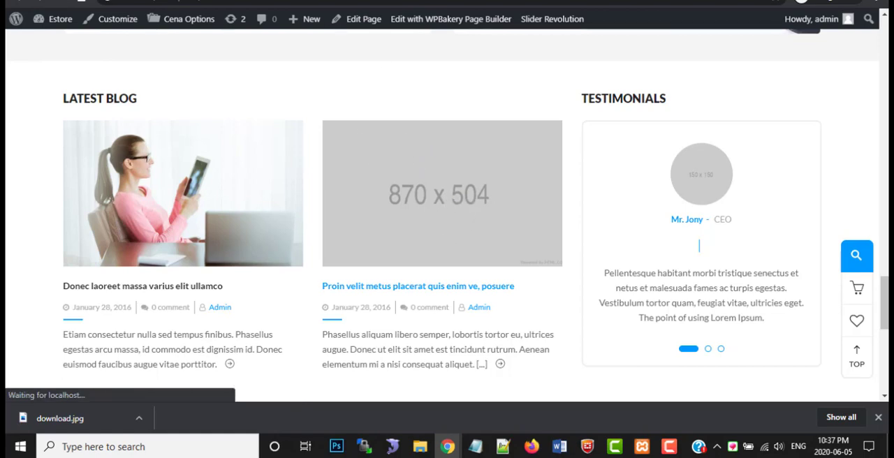
left_click(216, 4)
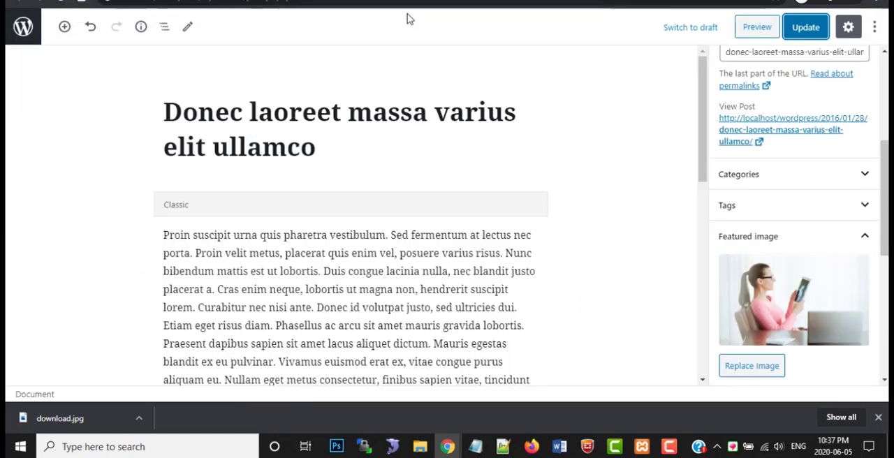
left_click(130, 3)
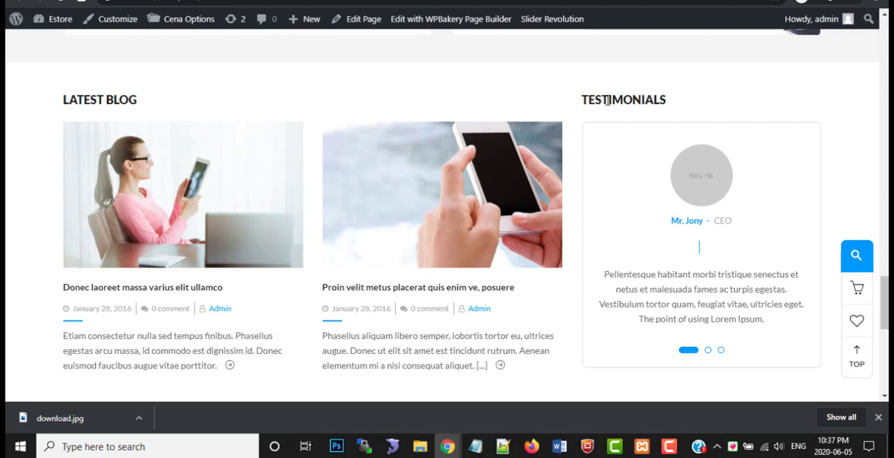
left_click(669, 447)
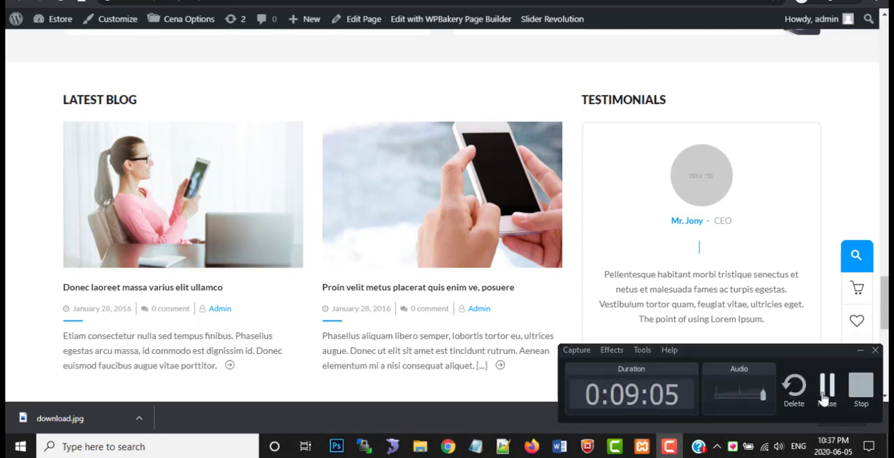
left_click(824, 397)
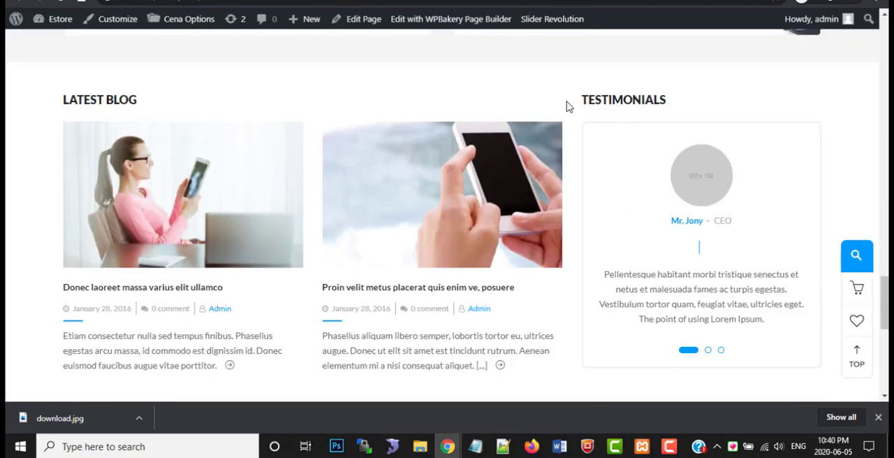
Open the first entry of the Tbay Testimonials list for editing and locate its featured image
left_click(433, 1)
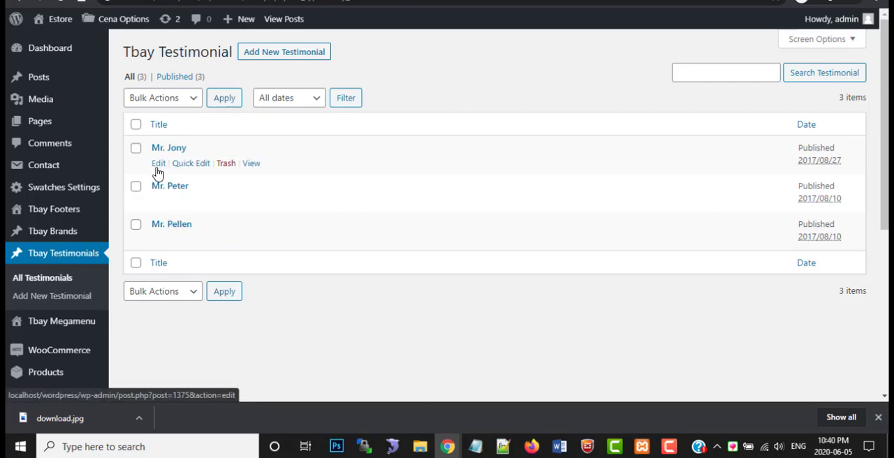
left_click(159, 165)
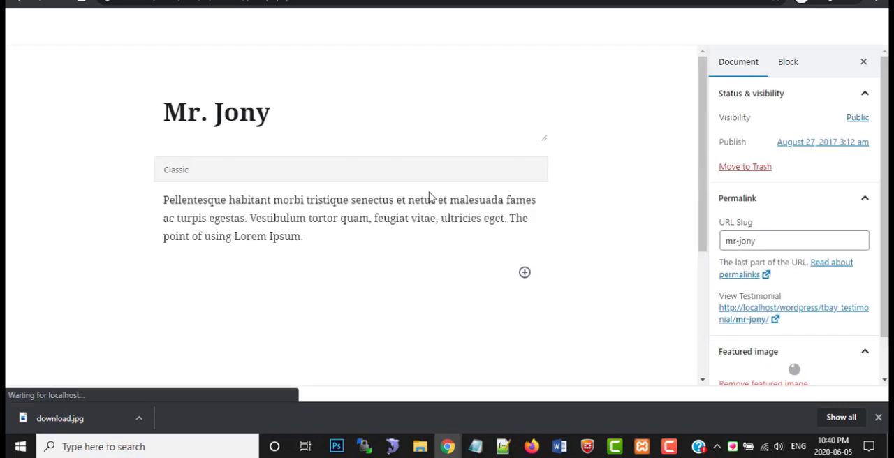
scroll(793, 238, "down", 1)
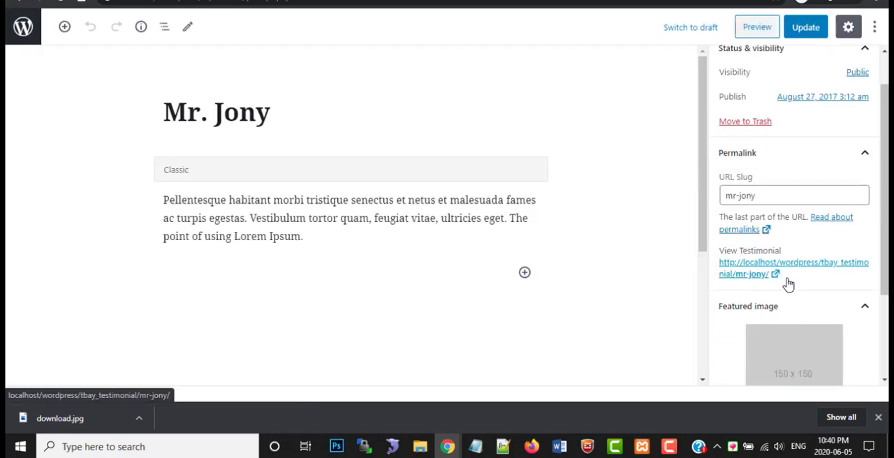
scroll(788, 283, "down", 1)
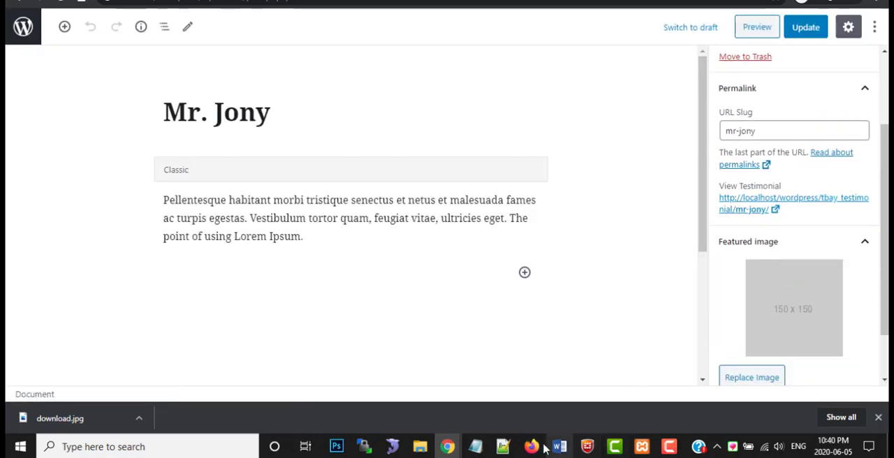
Switch to the Cena demo site and save the first testimonial's photo as testi-01.jpg in the images folder
mouse_move(447, 446)
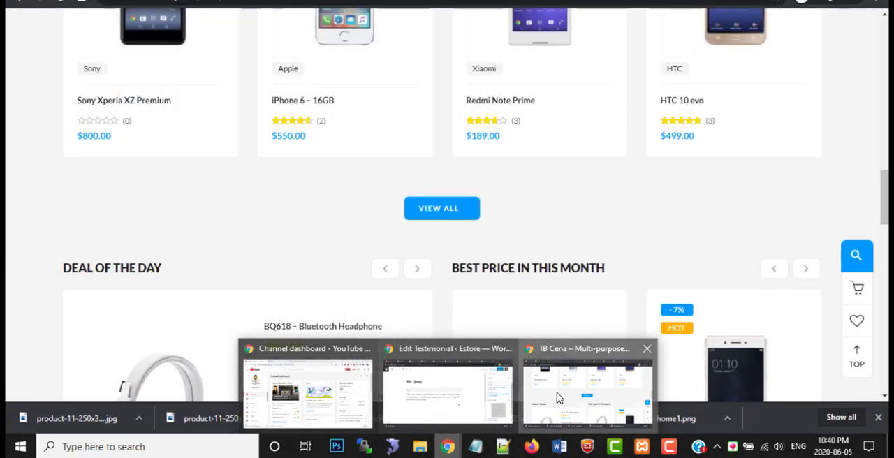
left_click(559, 398)
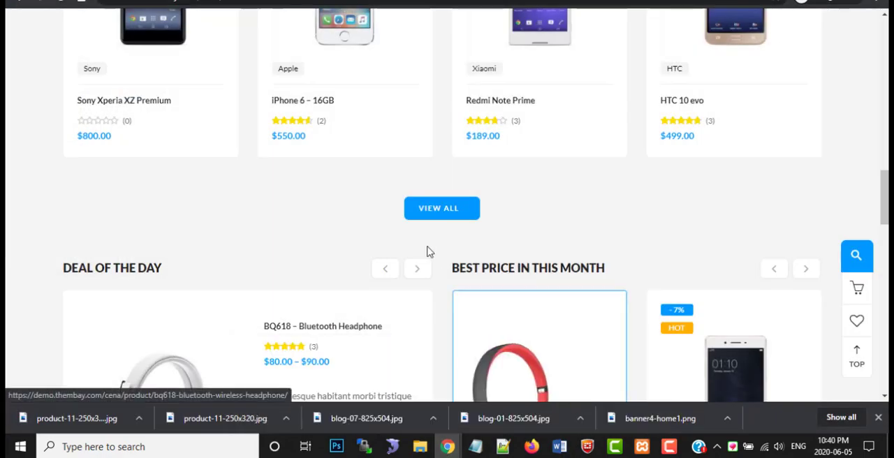
scroll(431, 248, "down", 8)
scroll(433, 243, "down", 4)
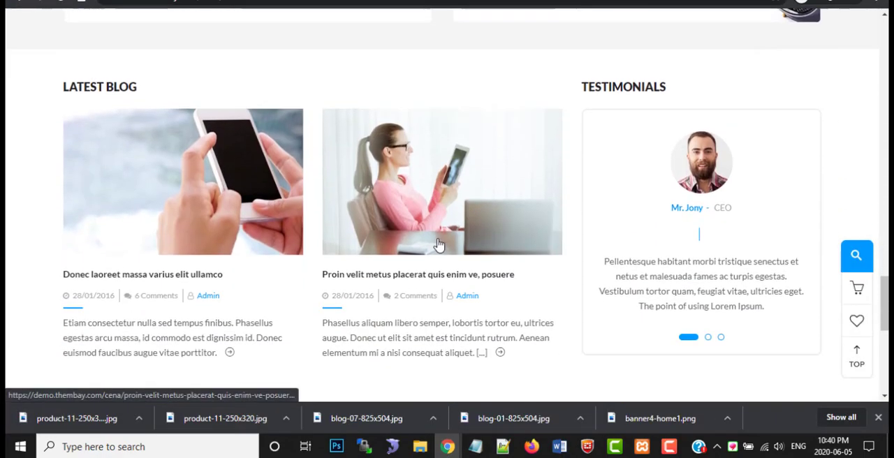
right_click(714, 163)
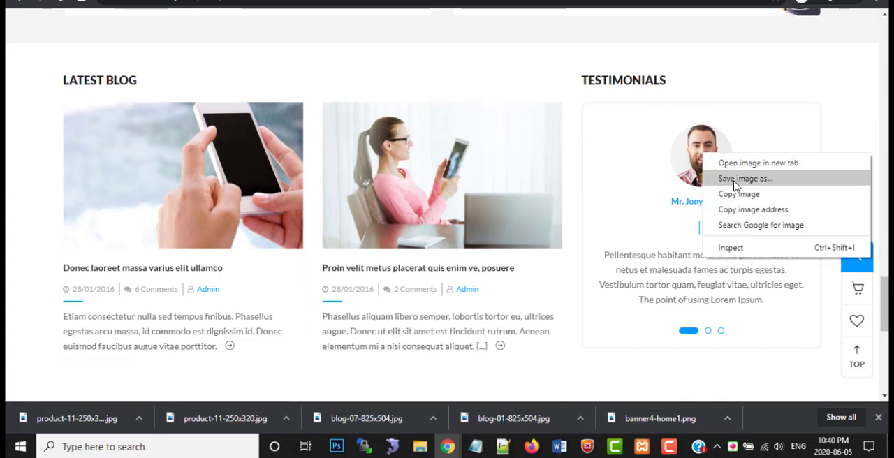
left_click(739, 179)
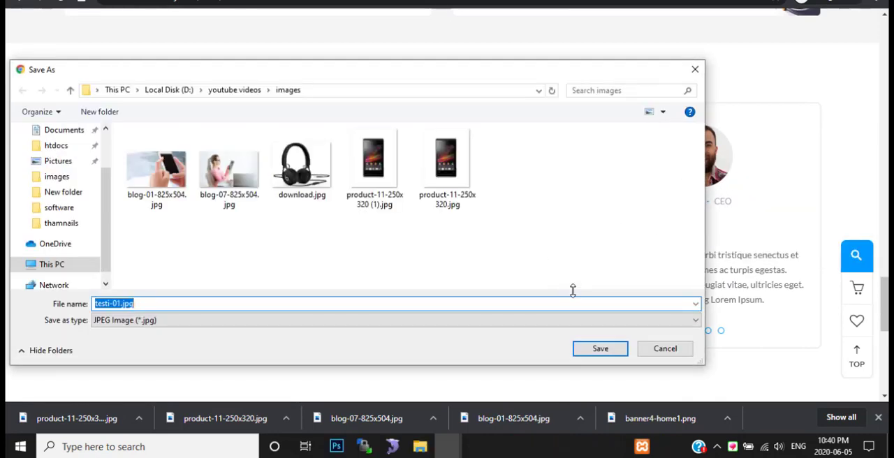
left_click(601, 349)
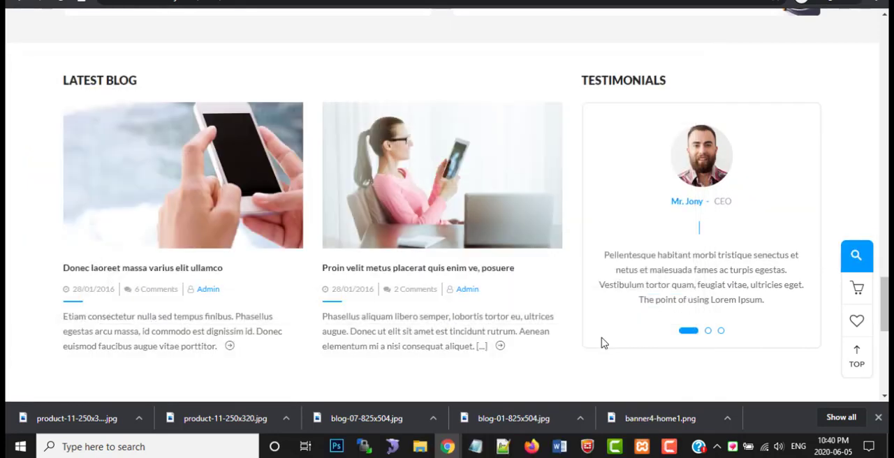
Show the demo's second testimonial and save its photo as testi-03.jpg in the images folder
left_click(708, 332)
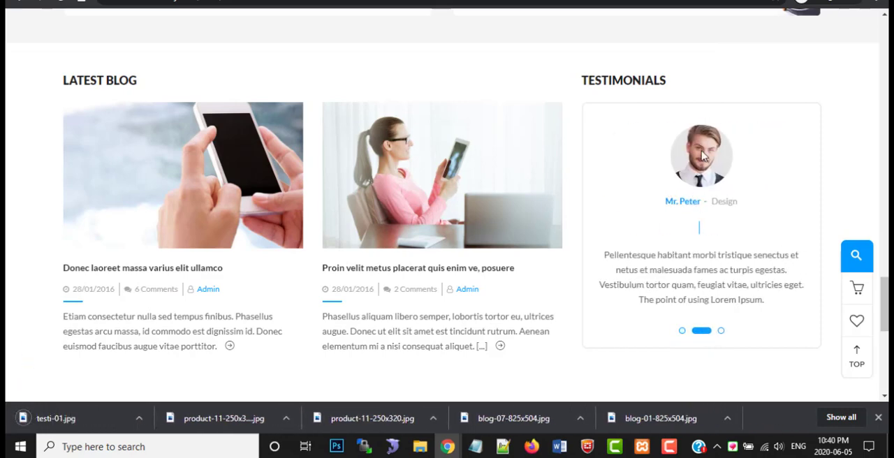
right_click(702, 155)
left_click(743, 178)
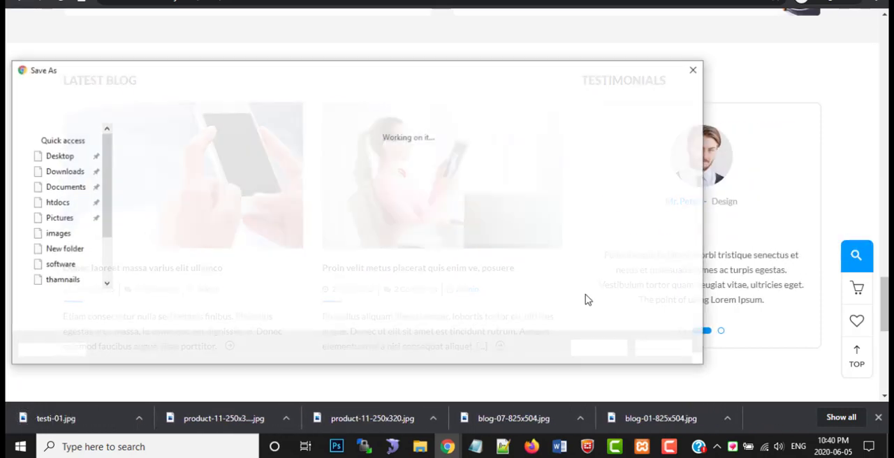
left_click(602, 350)
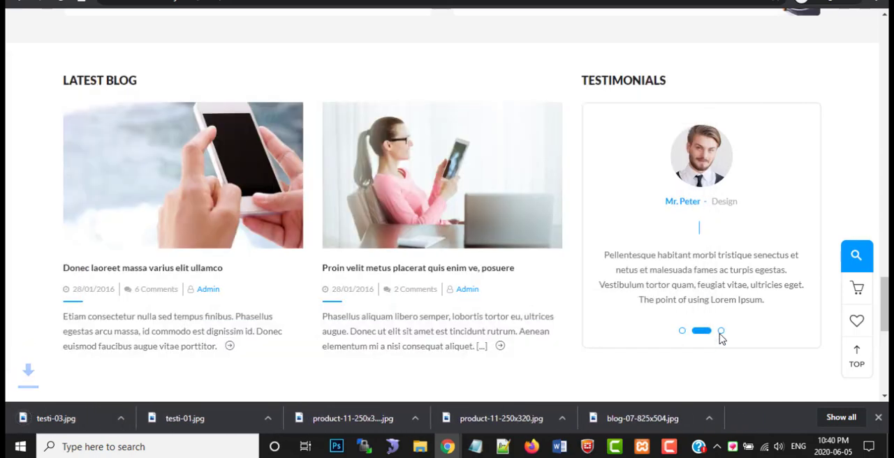
Show the demo's third testimonial and save its photo as testi-02.jpg in the images folder
left_click(721, 331)
right_click(697, 159)
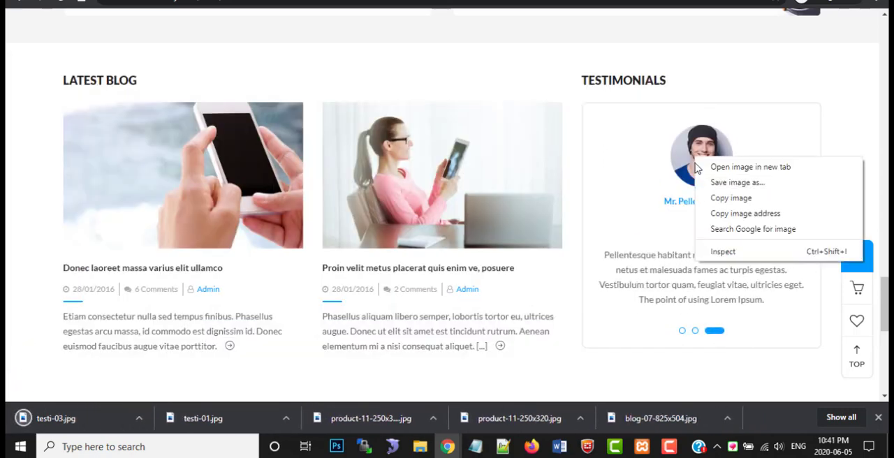
left_click(725, 198)
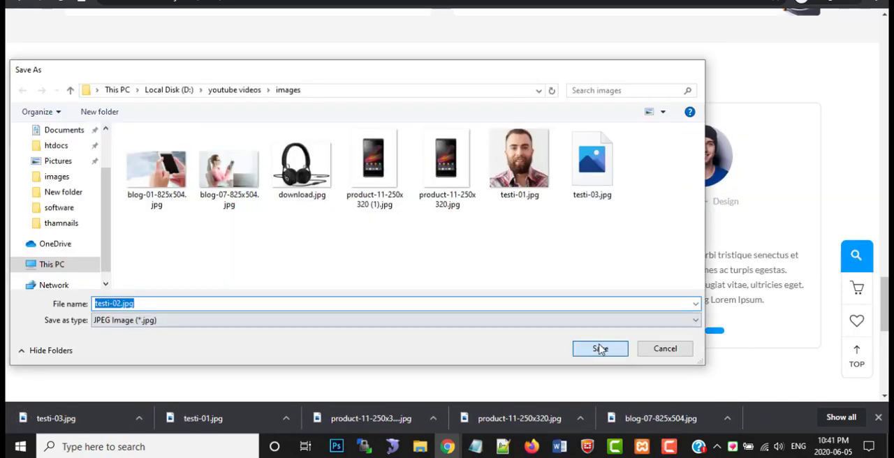
left_click(598, 350)
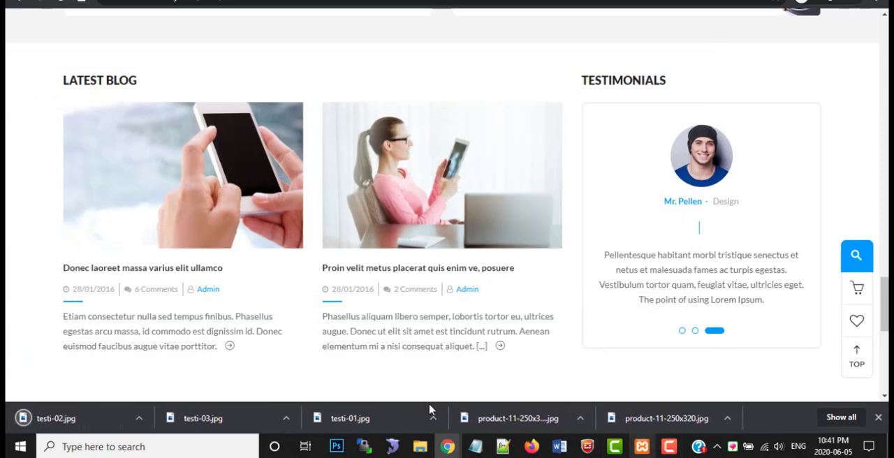
Back in the testimonial editor, replace the CEO testimonial's placeholder featured image with an upload of testi-01.jpg and update the entry
mouse_move(451, 447)
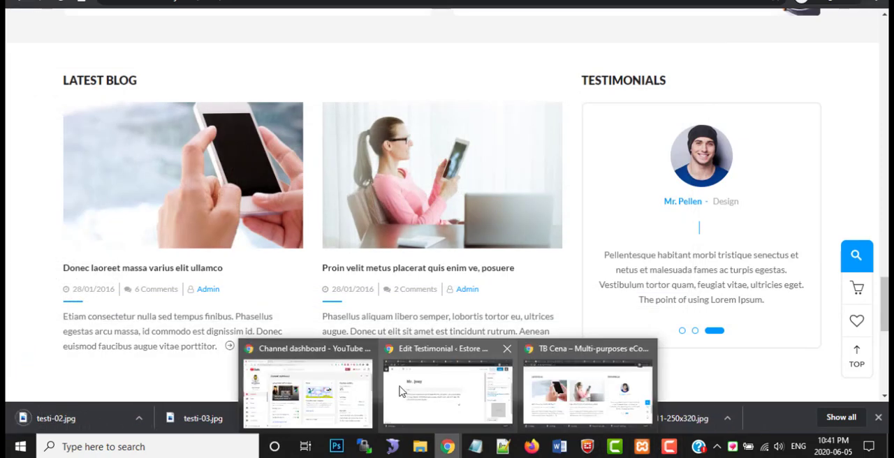
left_click(453, 390)
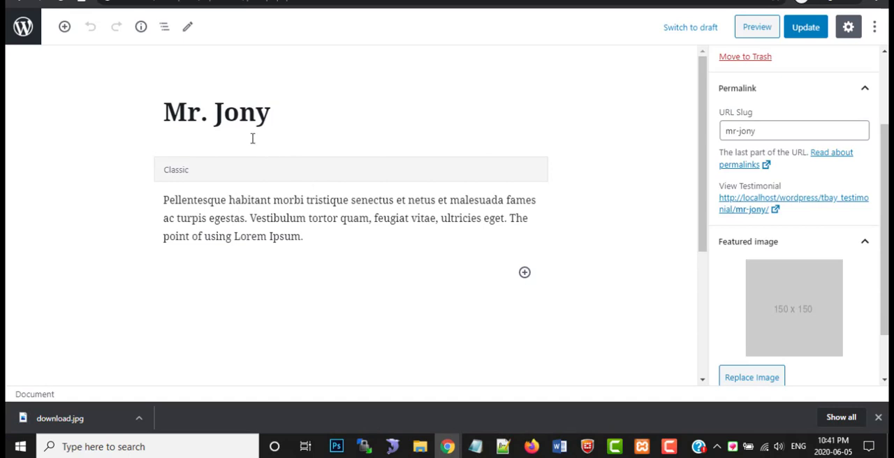
scroll(494, 192, "down", 3)
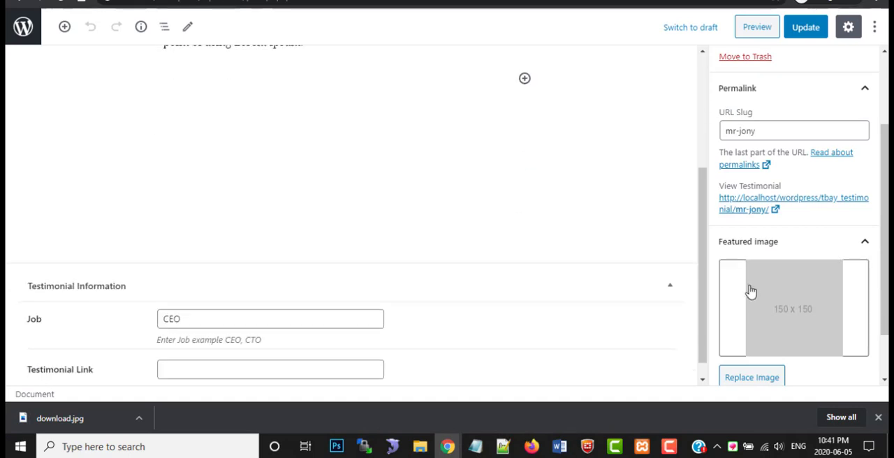
left_click(785, 303)
left_click(70, 78)
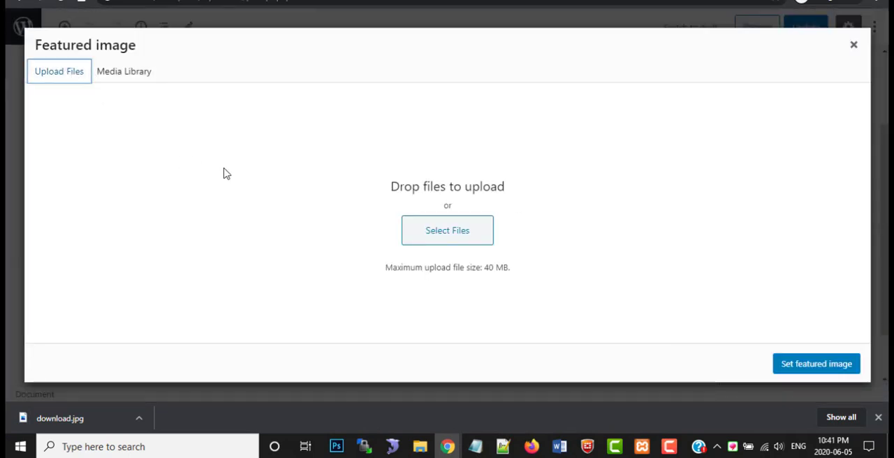
left_click(457, 229)
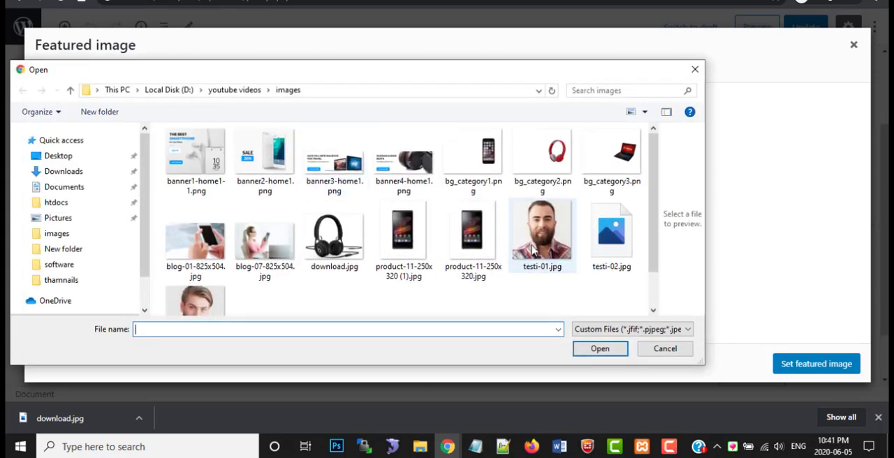
double_click(537, 245)
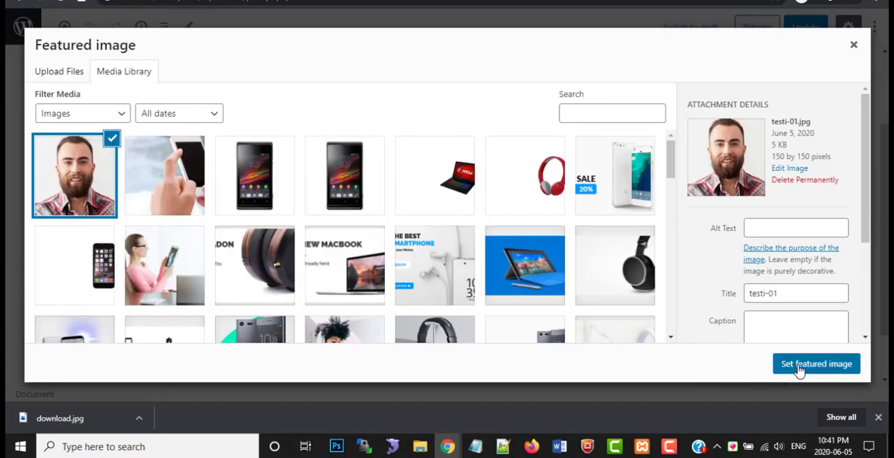
left_click(795, 364)
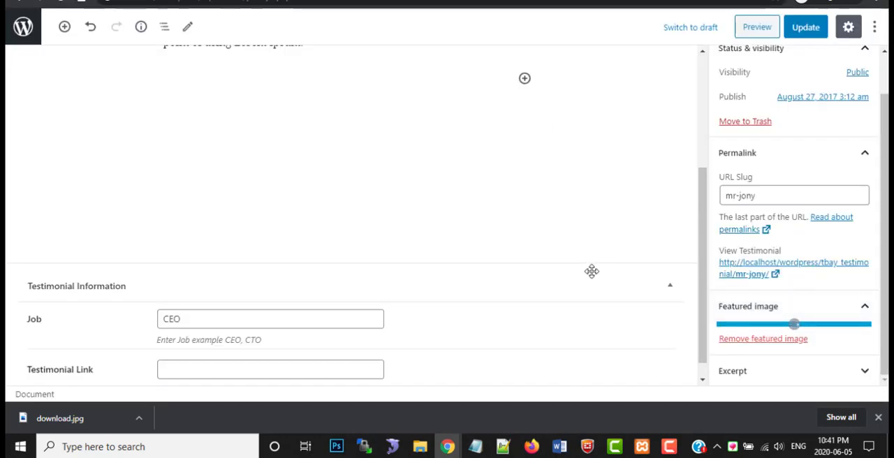
scroll(778, 144, "up", 2)
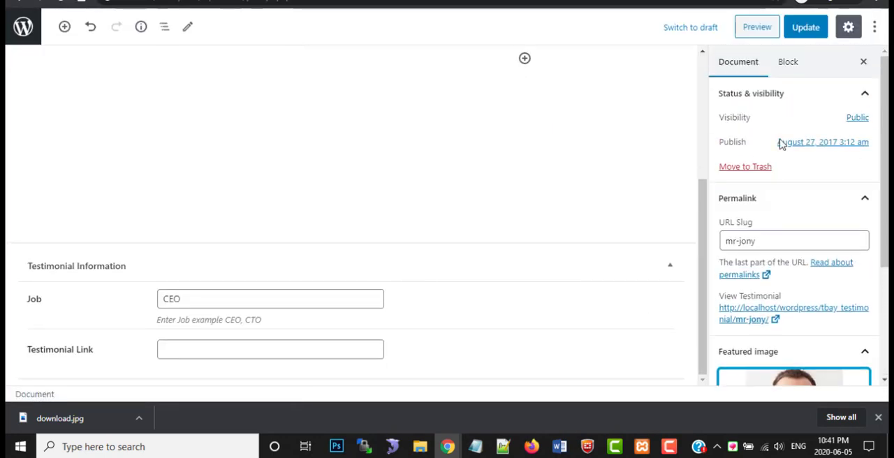
left_click(806, 28)
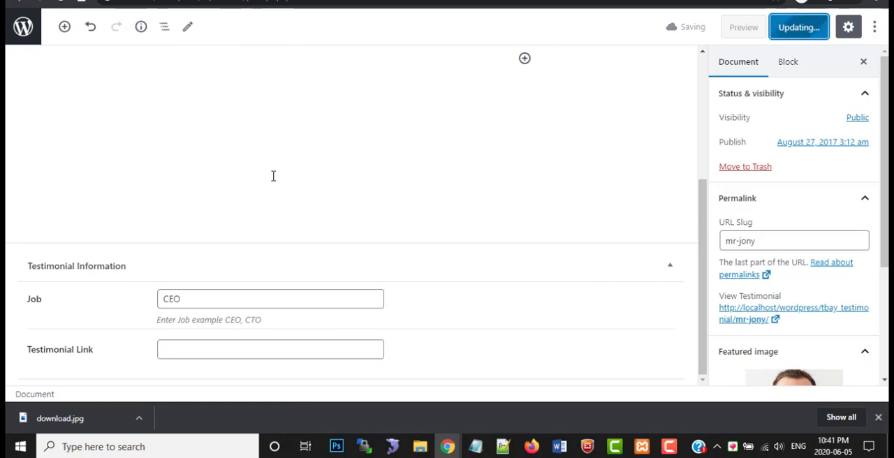
scroll(305, 186, "up", 2)
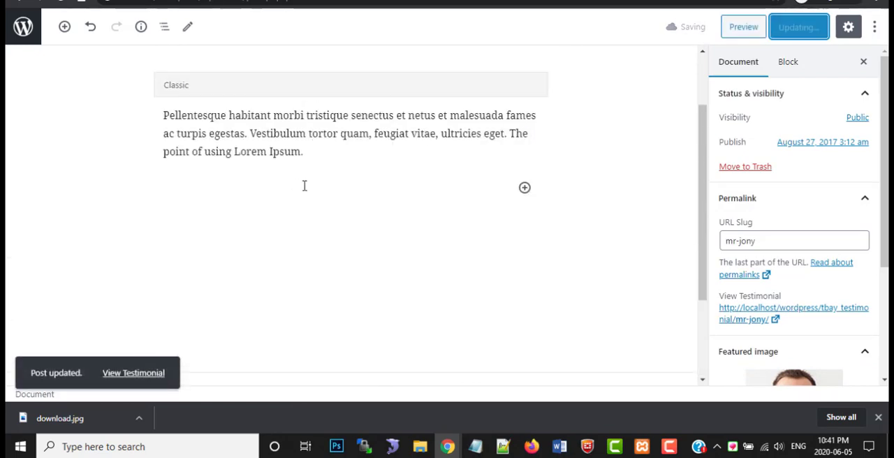
Look over the saved CEO testimonial, reload the local store homepage and return to the testimonial editor
scroll(313, 187, "up", 2)
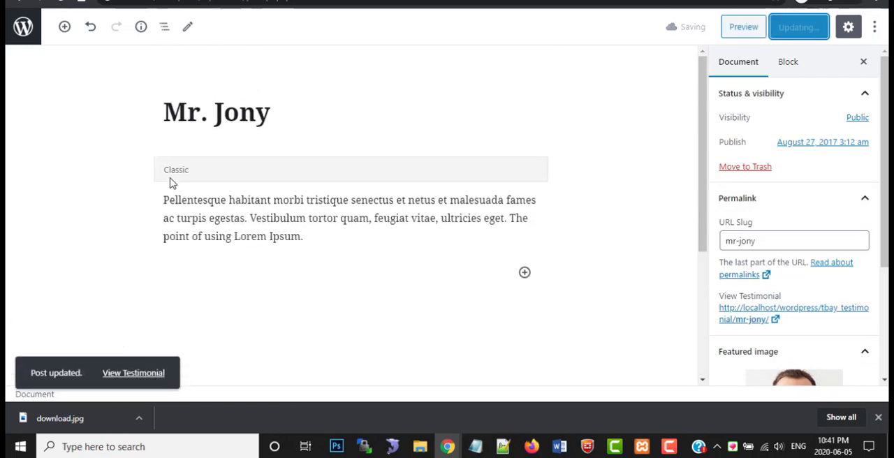
scroll(110, 160, "down", 5)
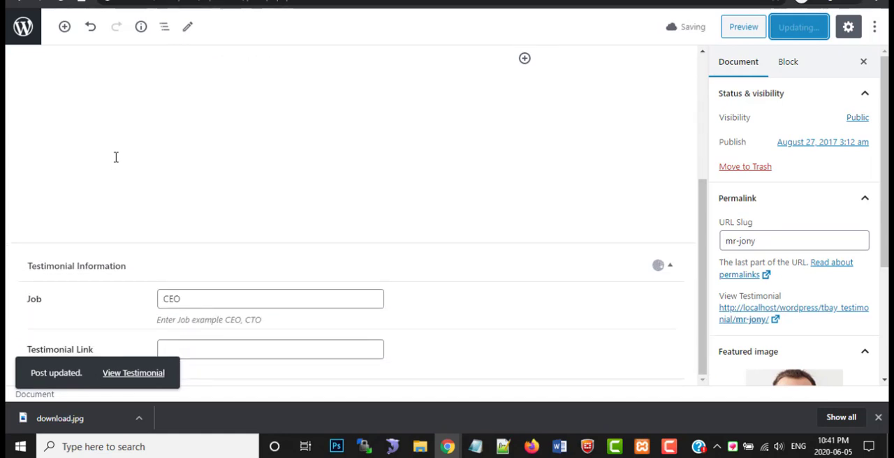
scroll(116, 154, "up", 5)
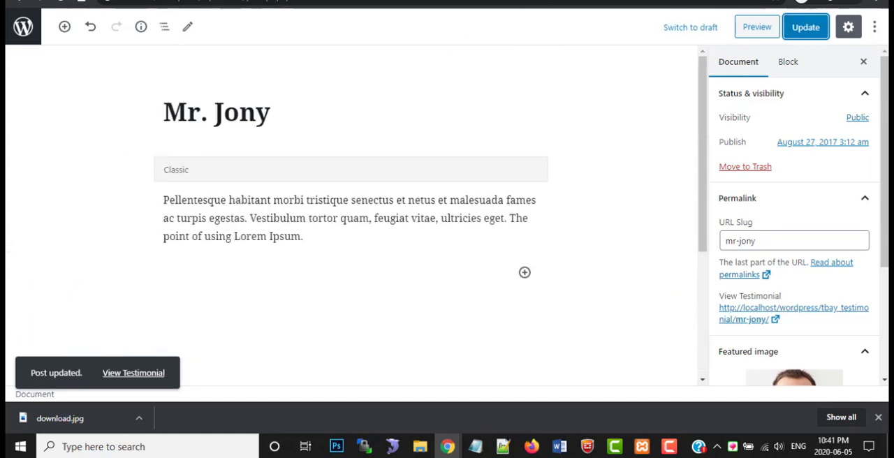
left_click(468, 1)
left_click(60, 0)
left_click(125, 0)
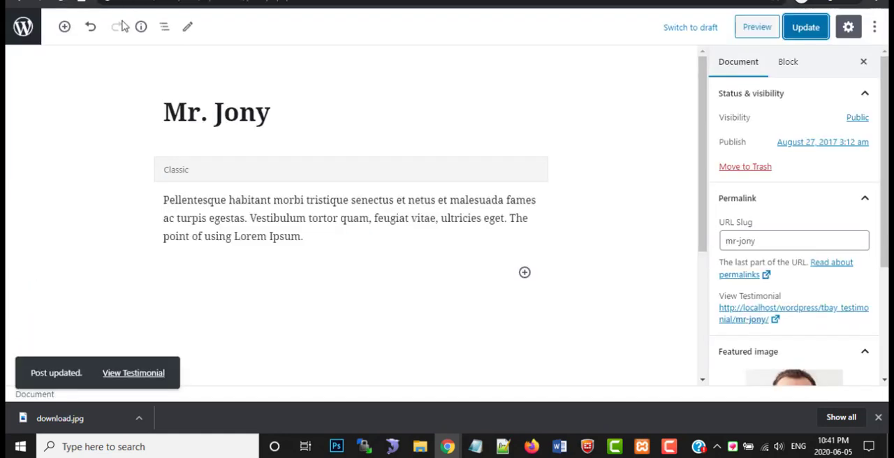
left_click(88, 28)
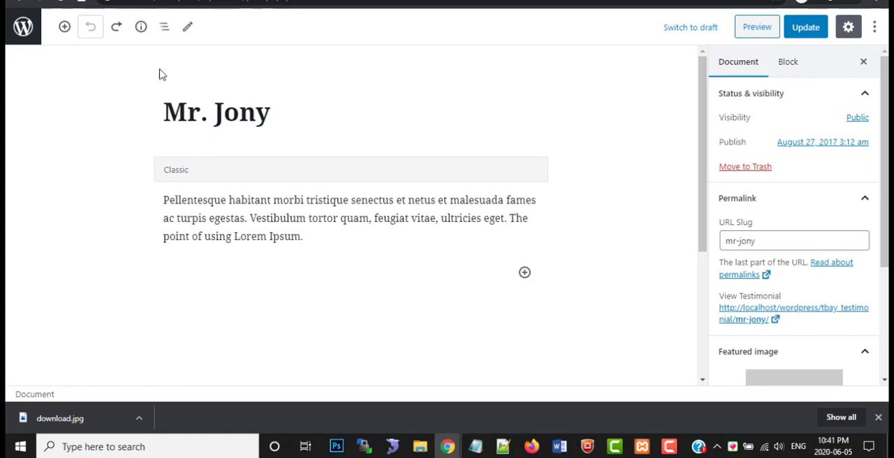
left_click(117, 29)
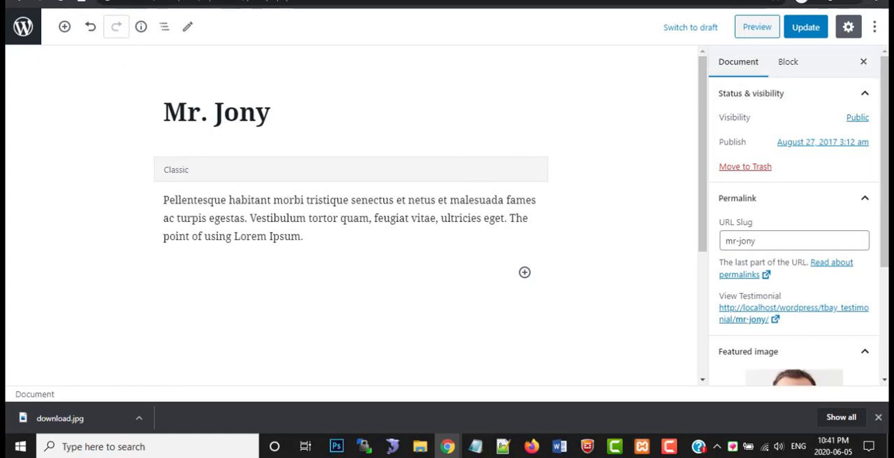
left_click(23, 2)
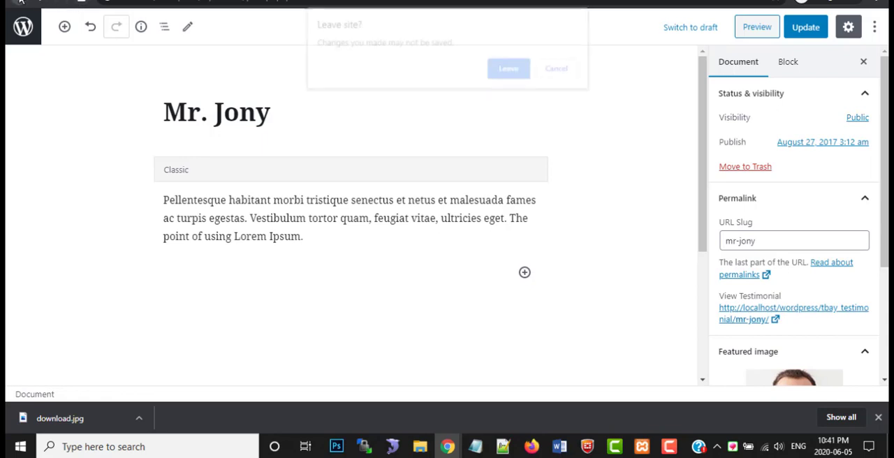
left_click(564, 74)
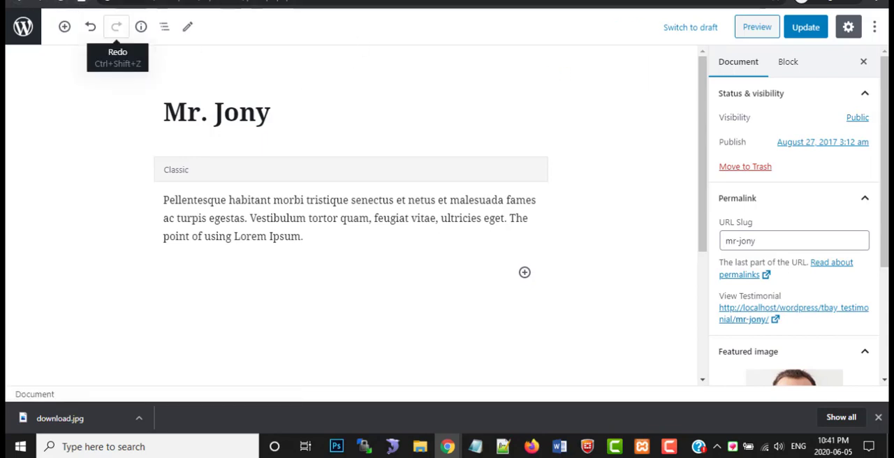
Switch to the product admin page and open the list of all Tbay testimonials from there
left_click(192, 2)
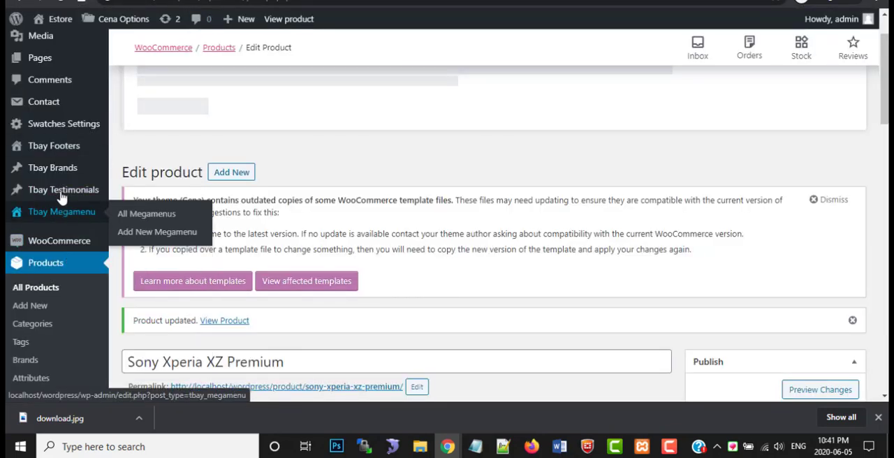
mouse_move(91, 190)
left_click(122, 194)
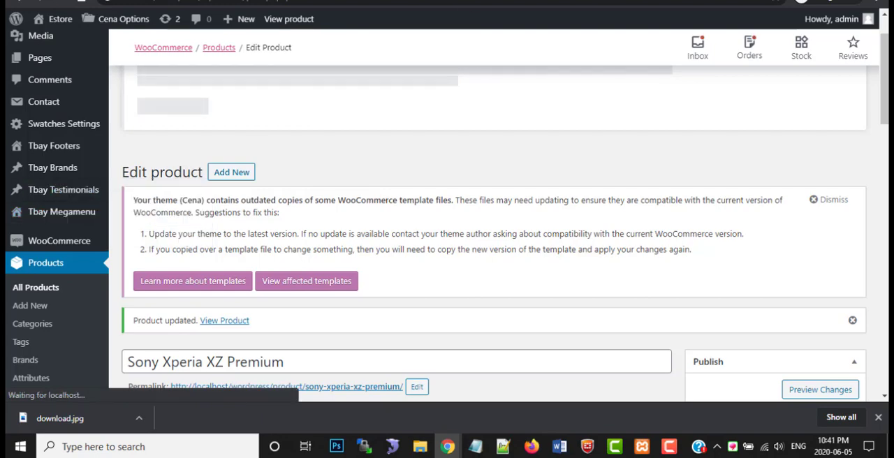
left_click(301, 1)
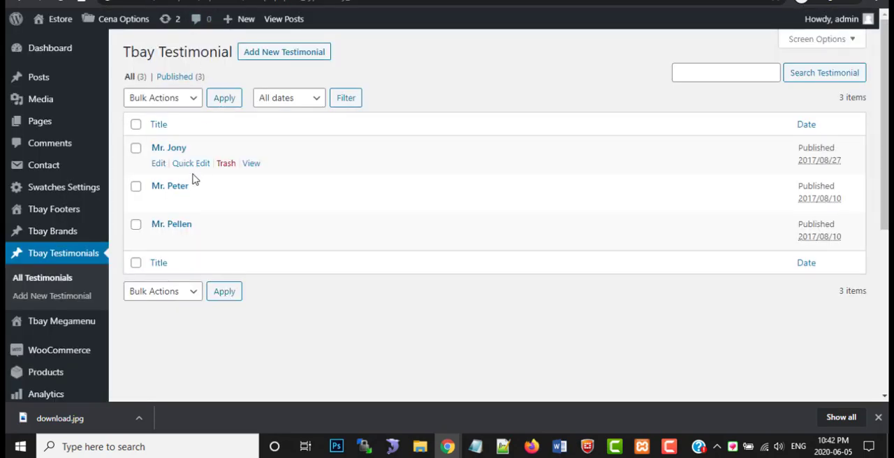
Open the second and third listed testimonials for editing, each in its own new browser tab
right_click(159, 202)
left_click(199, 212)
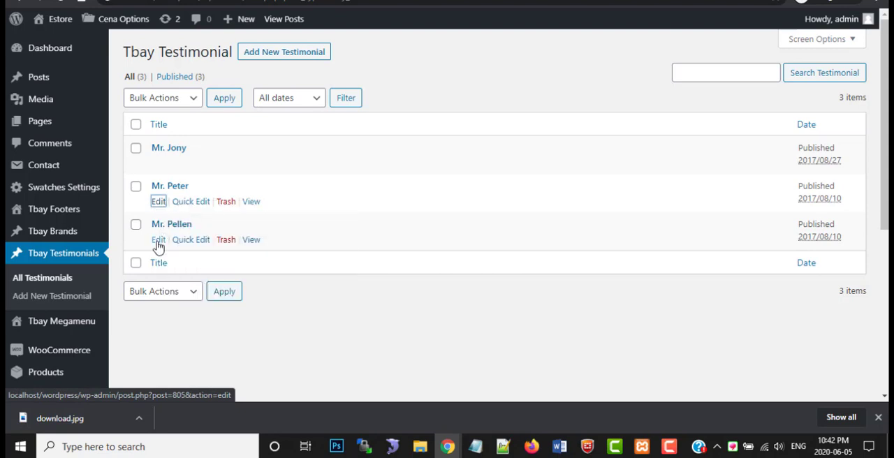
right_click(159, 240)
left_click(172, 249)
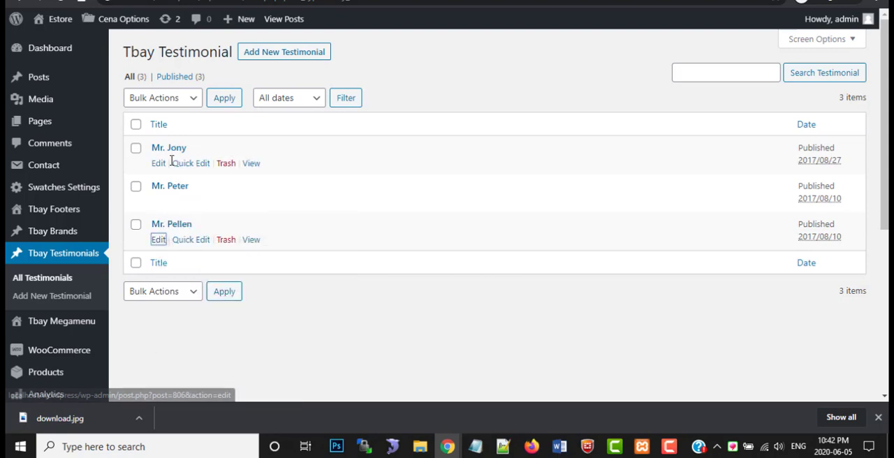
In the second testimonial, replace the placeholder featured image with an upload of testi-02.jpg and update the entry
left_click(223, 1)
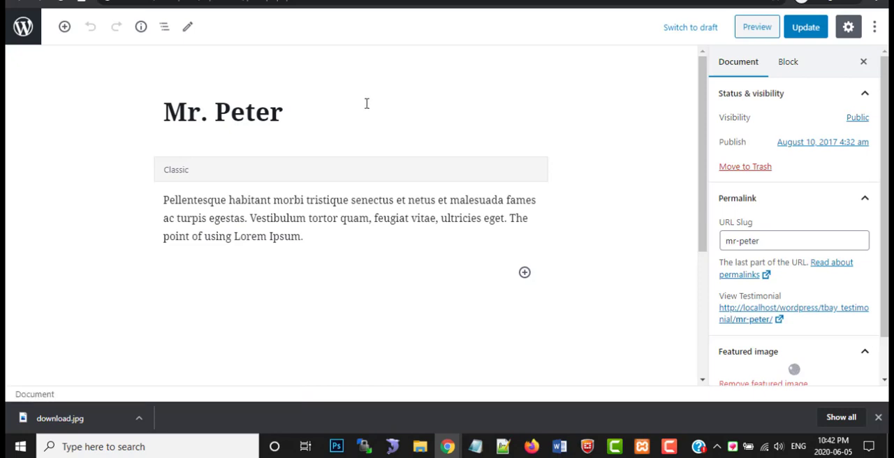
scroll(678, 229, "down", 3)
scroll(775, 307, "down", 2)
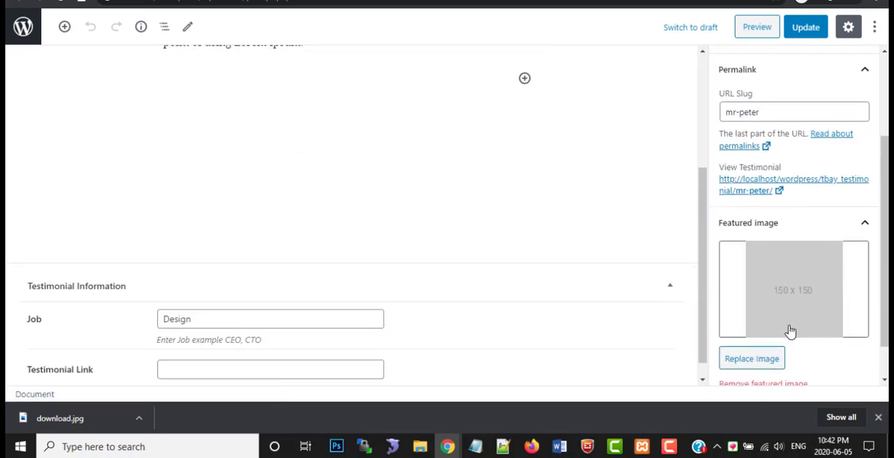
left_click(798, 298)
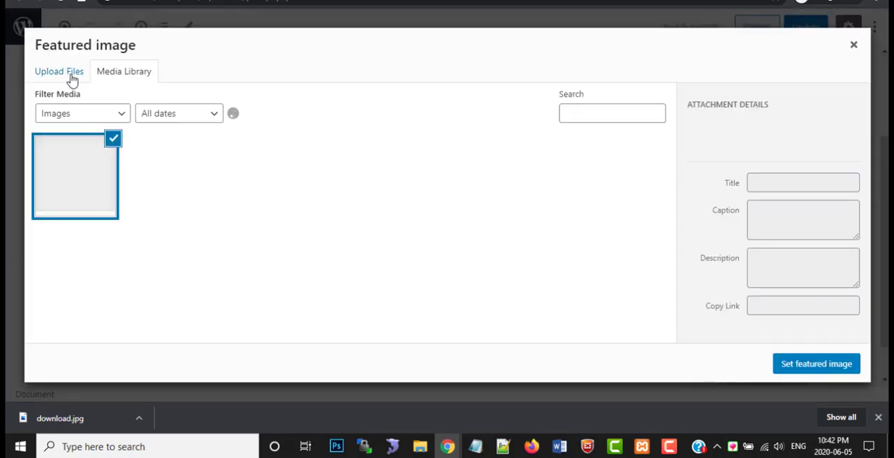
left_click(70, 72)
left_click(462, 234)
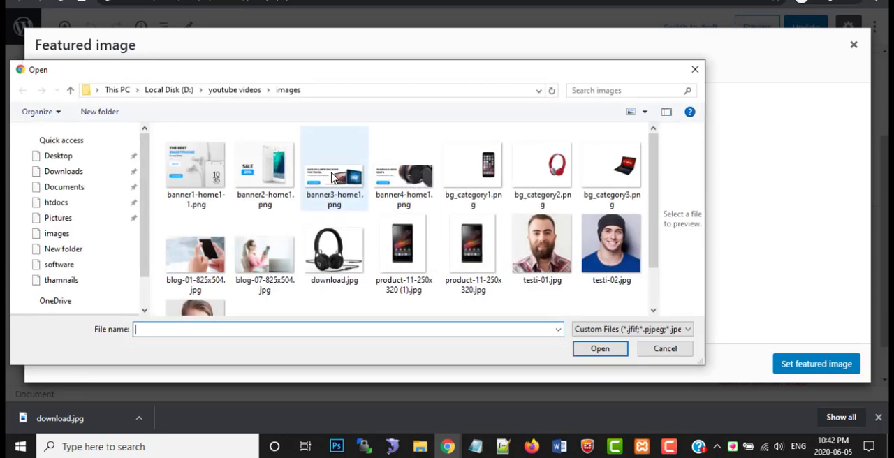
scroll(622, 225, "down", 1)
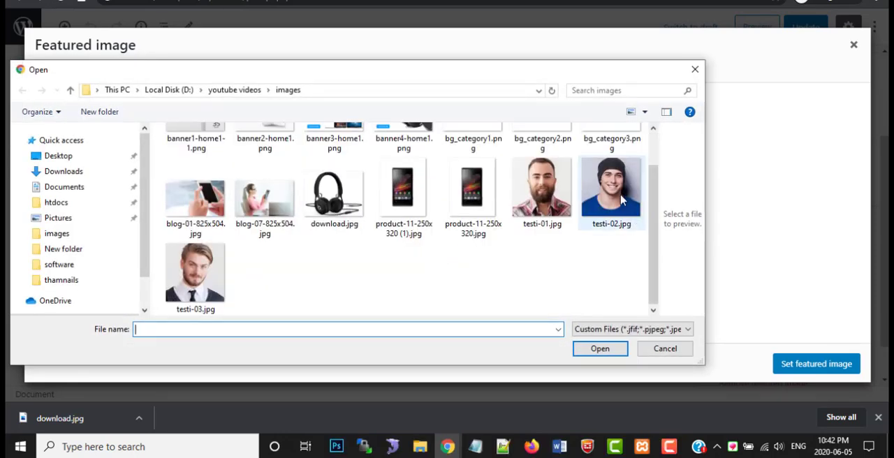
double_click(622, 206)
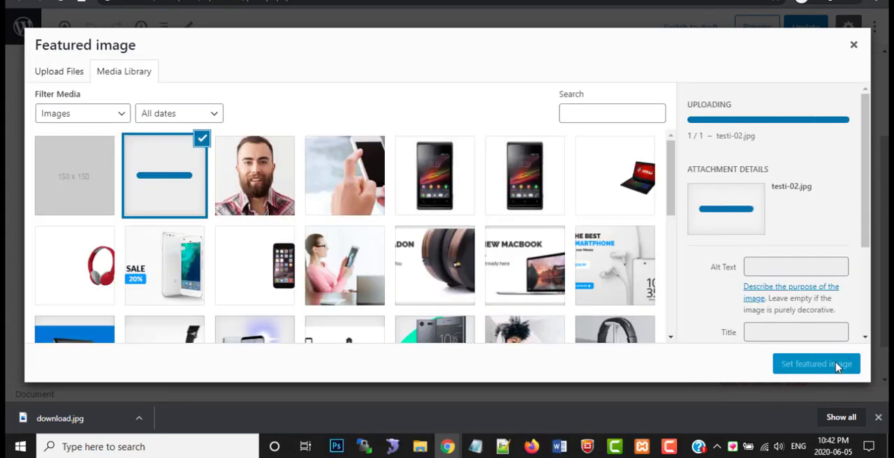
left_click(328, 0)
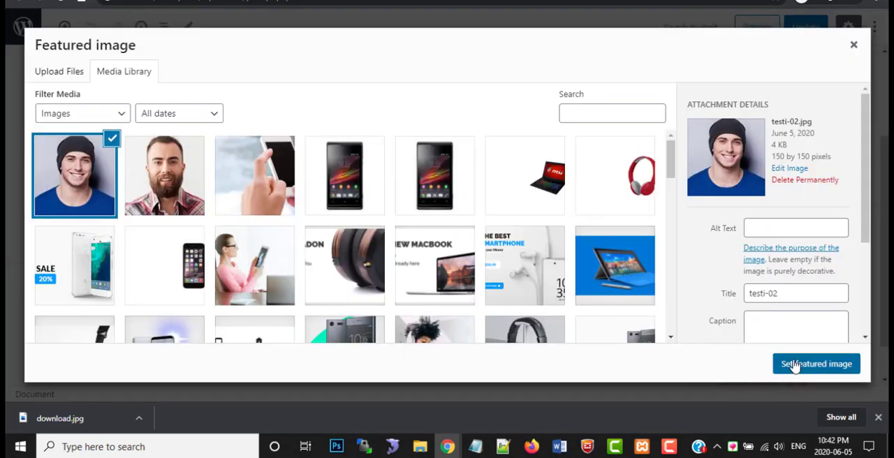
left_click(795, 363)
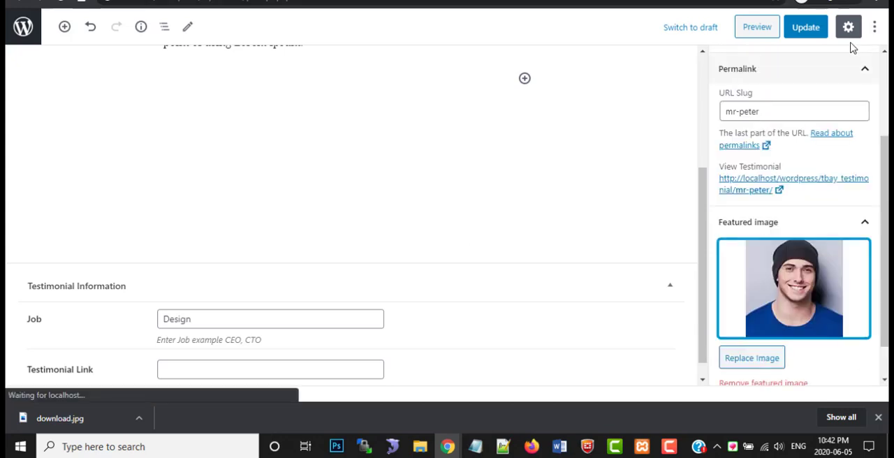
left_click(806, 27)
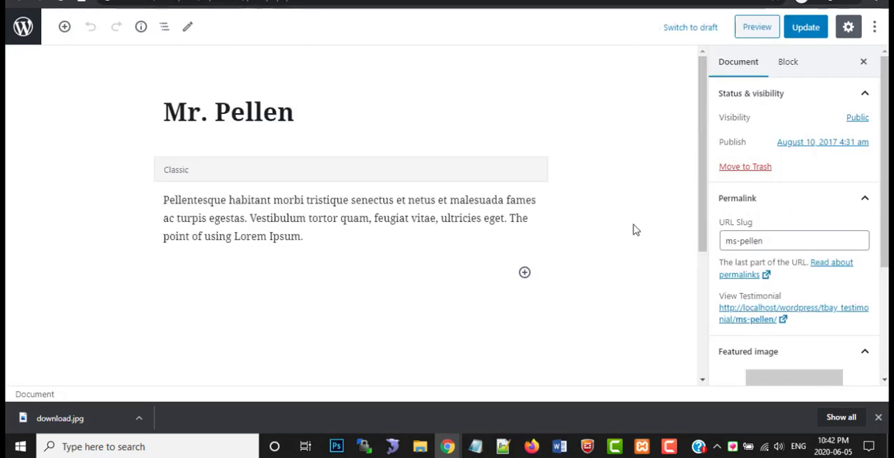
In the third testimonial, replace the placeholder featured image with an upload of testi-03.jpg and update the entry
scroll(634, 229, "down", 3)
scroll(792, 314, "down", 3)
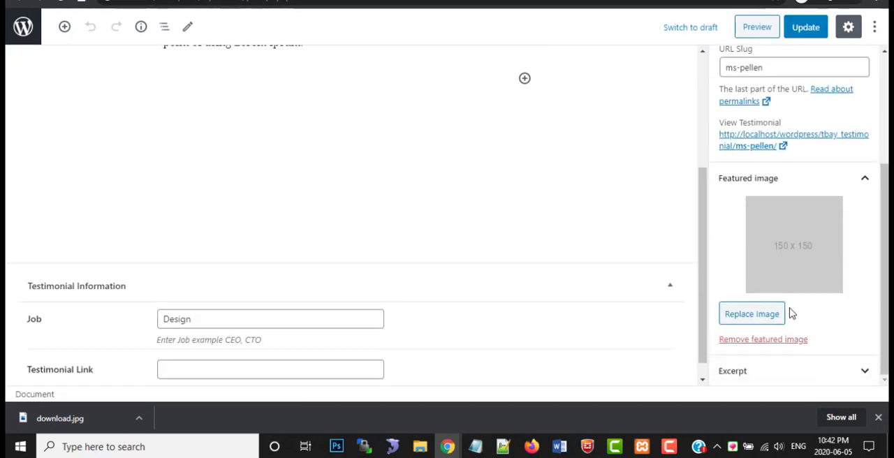
left_click(780, 251)
left_click(78, 80)
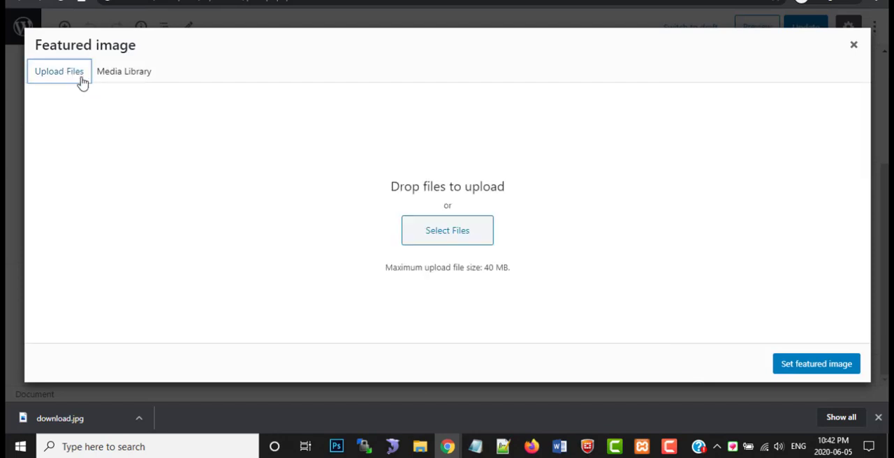
left_click(455, 235)
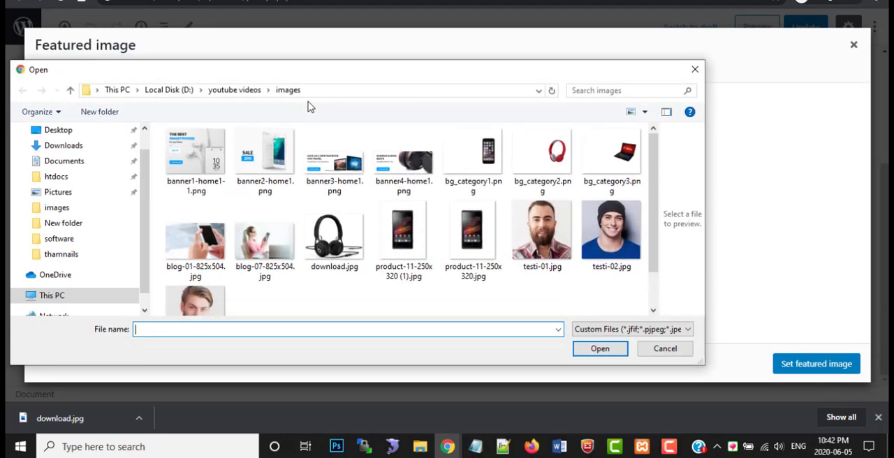
double_click(209, 301)
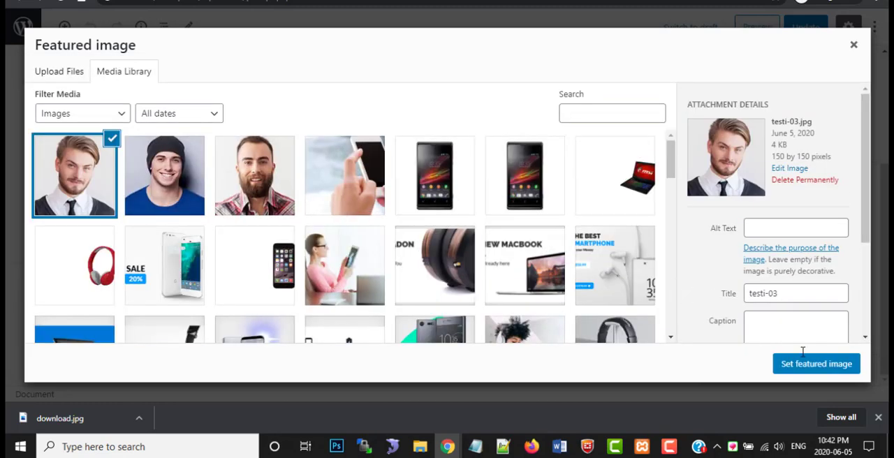
left_click(803, 363)
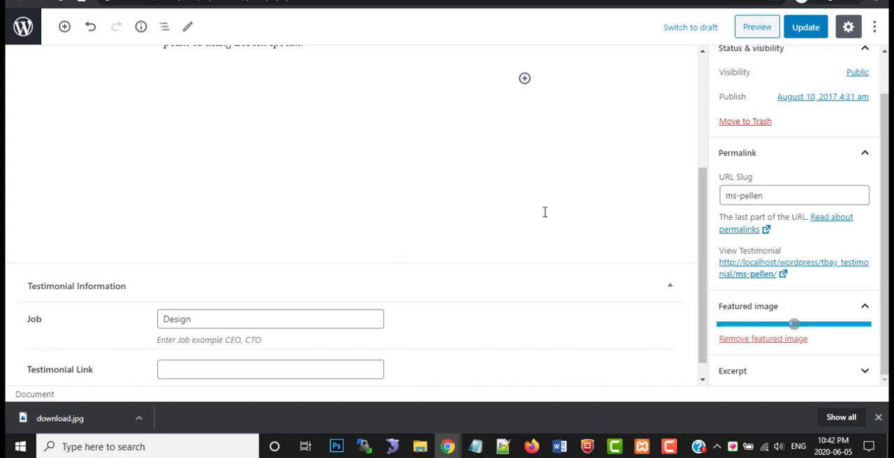
left_click(798, 33)
Reload the local store homepage and check the second and third slides of its Testimonials carousel
left_click(321, 1)
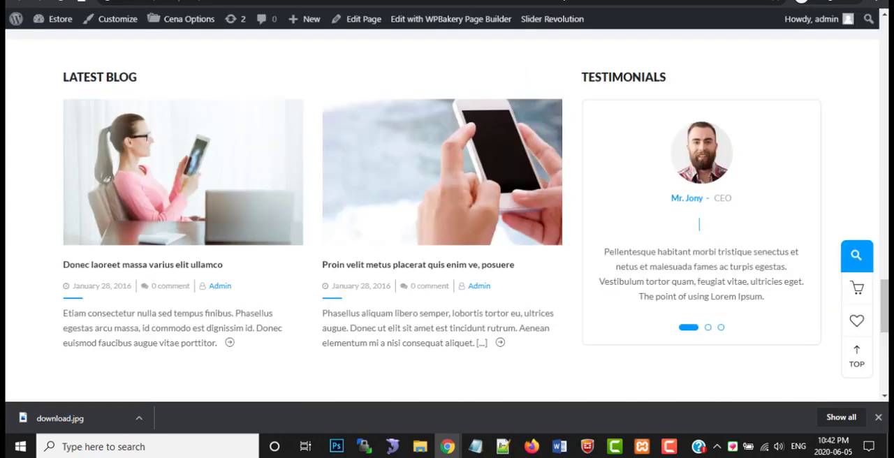
left_click(62, 2)
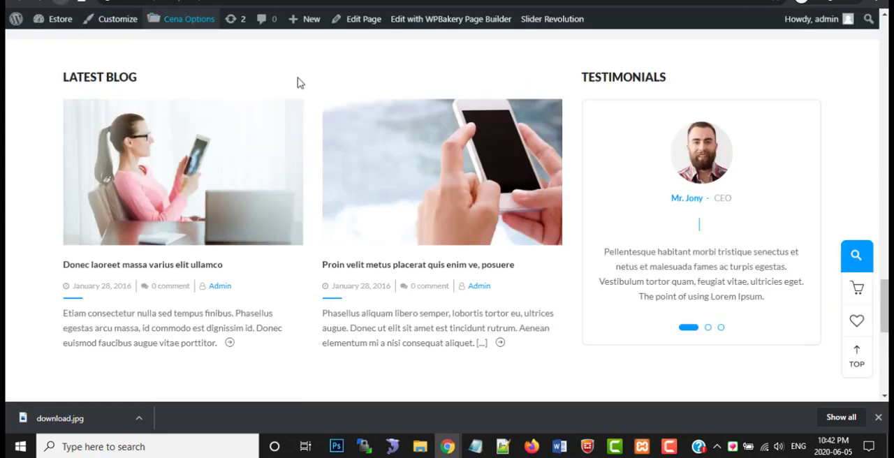
left_click(479, 166)
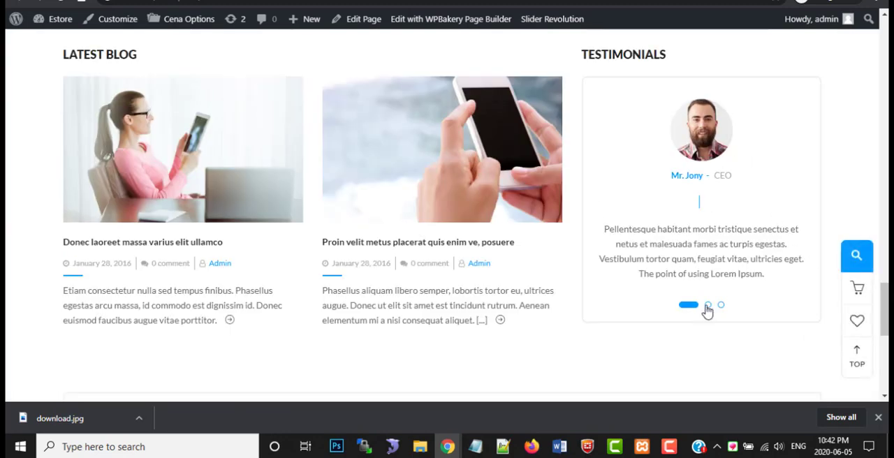
left_click(707, 306)
left_click(720, 305)
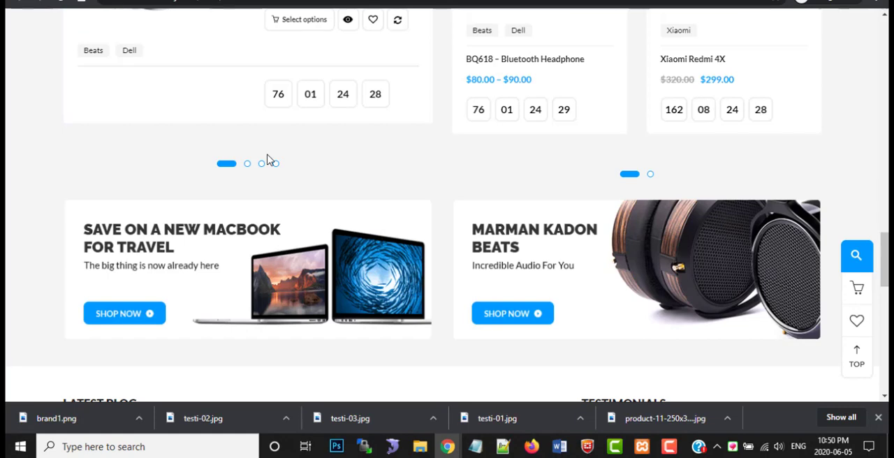
Browse the Cena demo homepage from the promotional banners to the Latest Blog and Testimonials sections
scroll(361, 189, "down", 7)
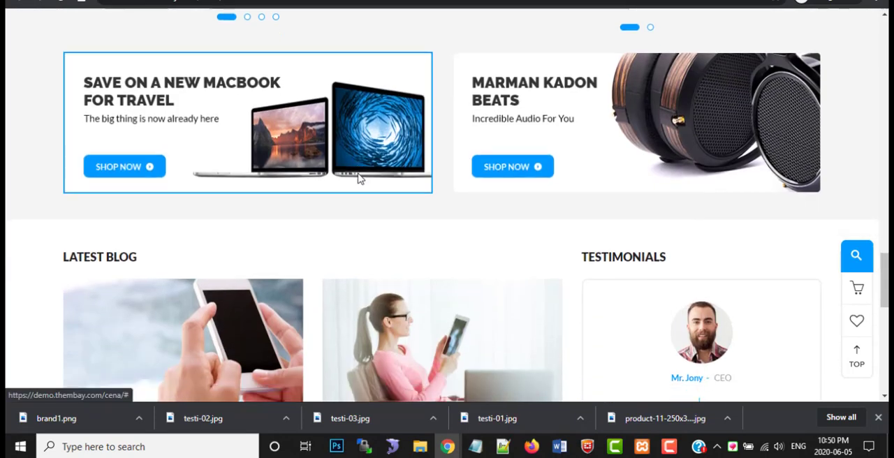
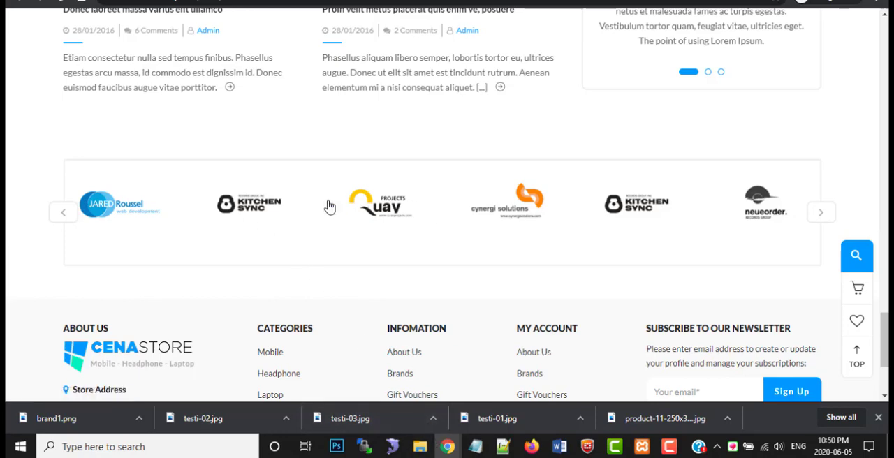
Switch to the WordPress admin window and open the Brand1 entry of Tbay Brands for editing
mouse_move(446, 448)
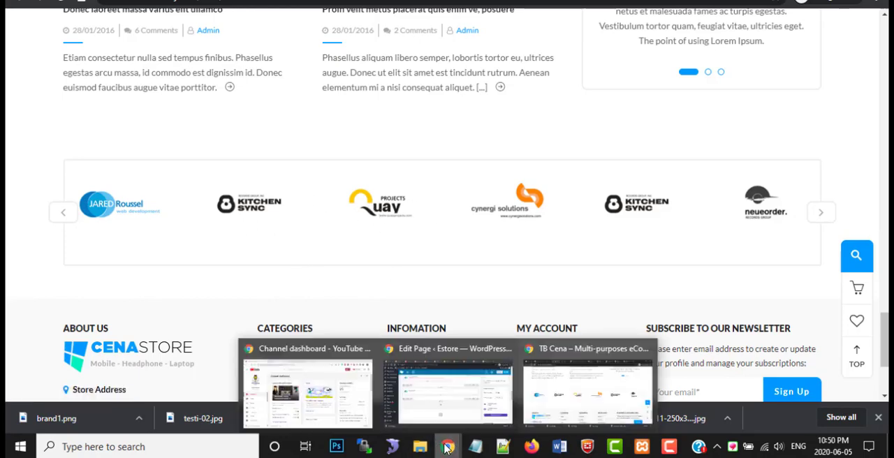
left_click(437, 361)
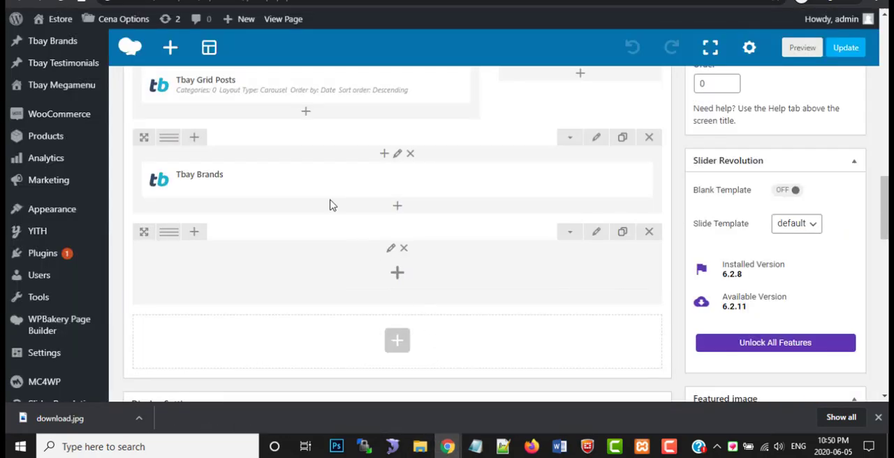
scroll(331, 205, "down", 1)
mouse_move(40, 181)
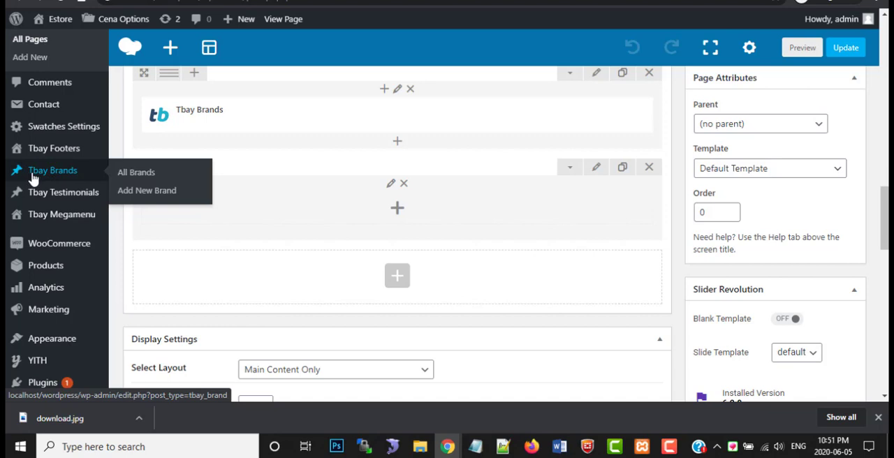
left_click(131, 175)
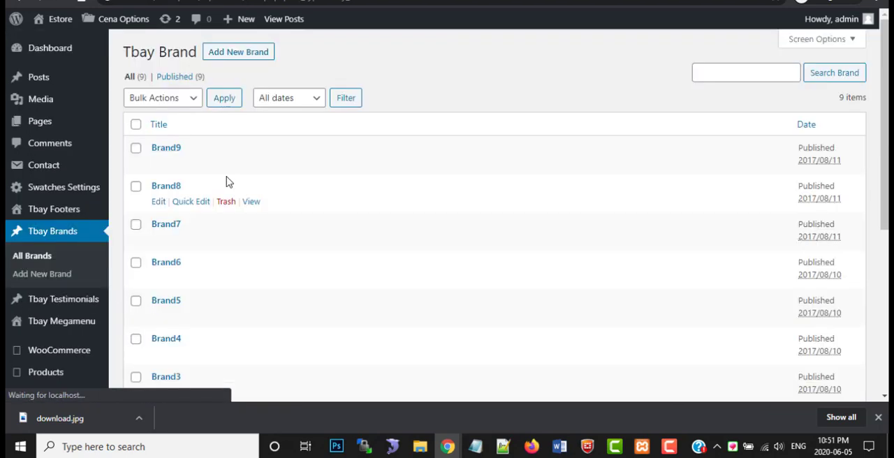
scroll(176, 286, "down", 3)
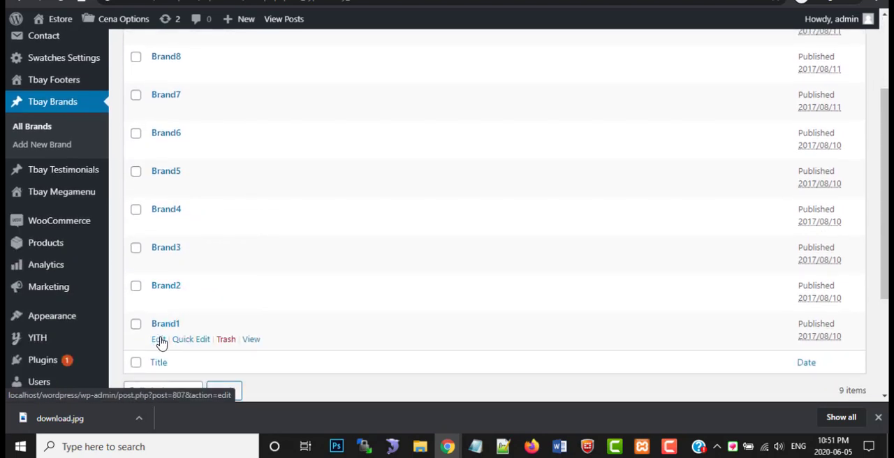
left_click(158, 340)
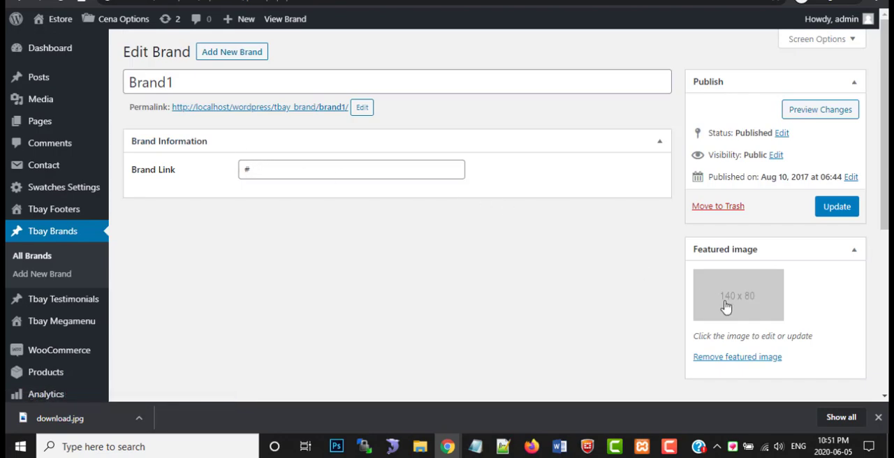
Replace Brand1's placeholder featured image with an upload of brand1.png and update the entry
scroll(727, 305, "down", 1)
left_click(738, 297)
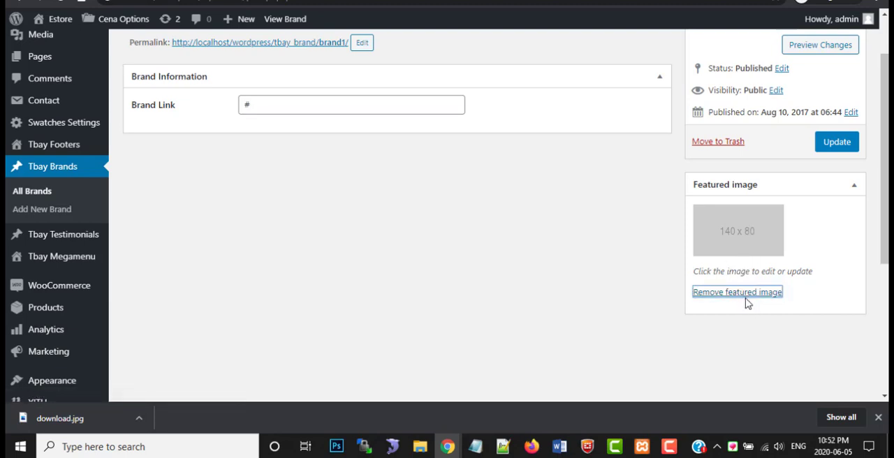
left_click(742, 298)
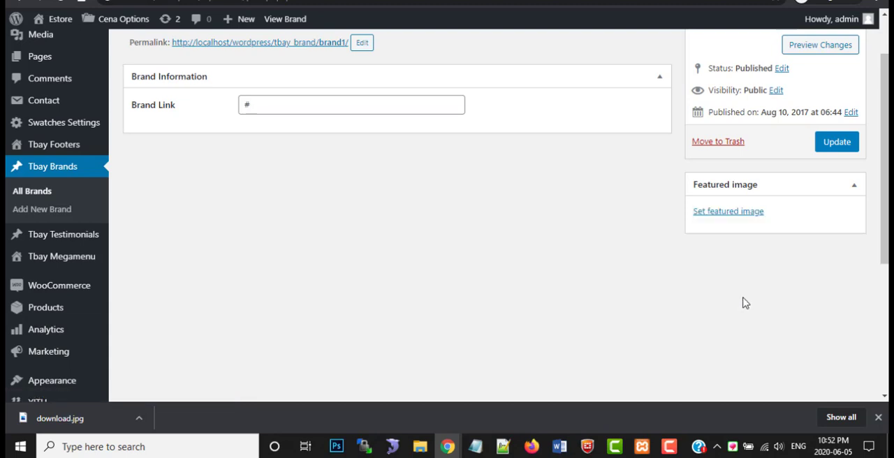
left_click(724, 212)
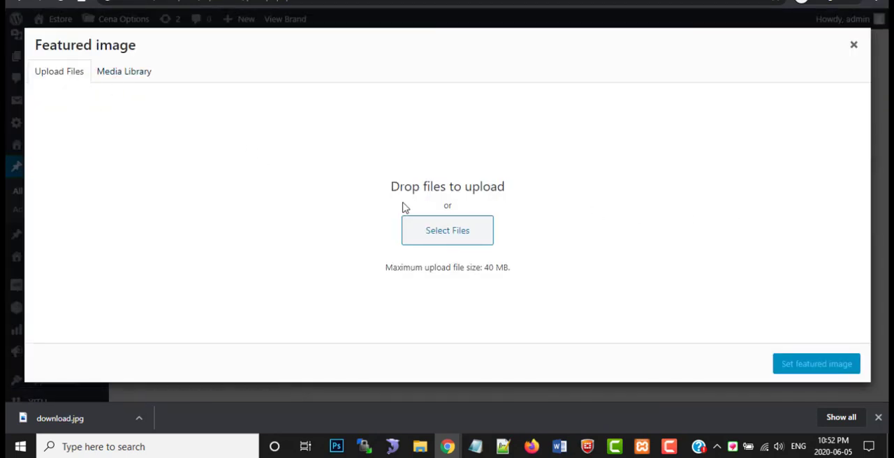
left_click(443, 235)
scroll(329, 202, "down", 3)
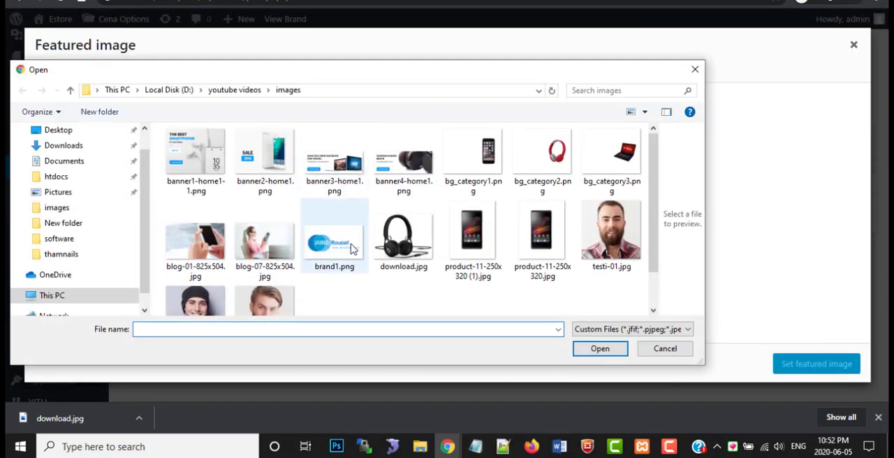
left_click(334, 199)
left_click(609, 353)
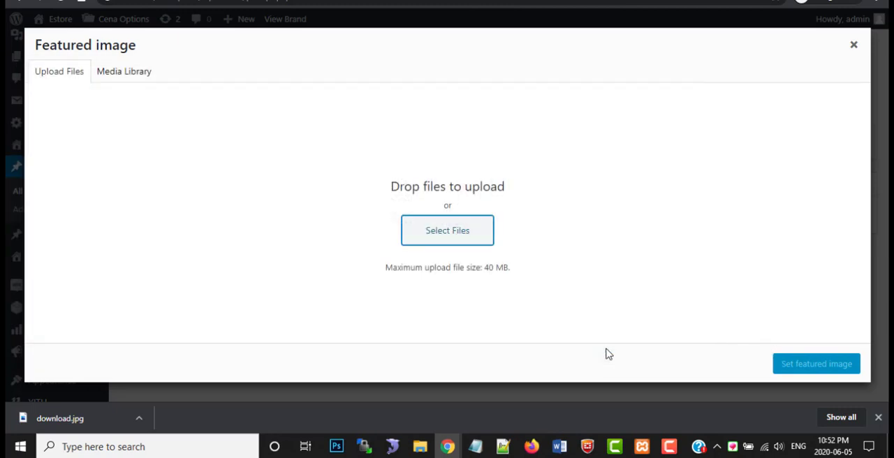
left_click(807, 366)
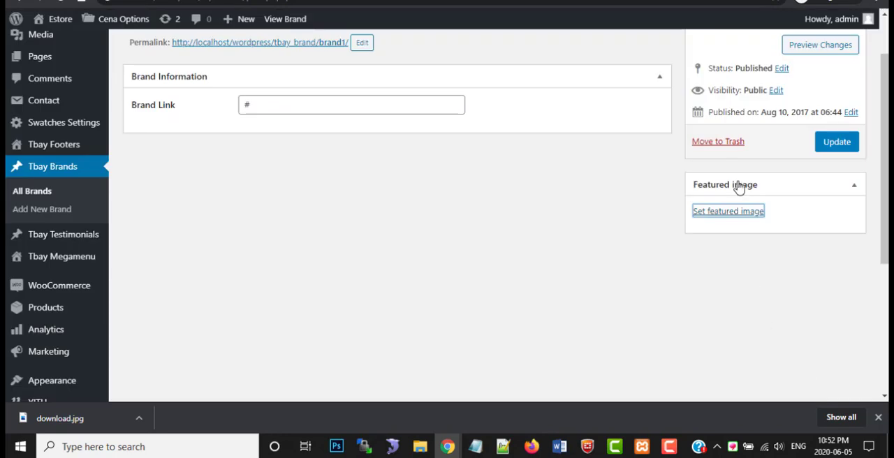
left_click(839, 136)
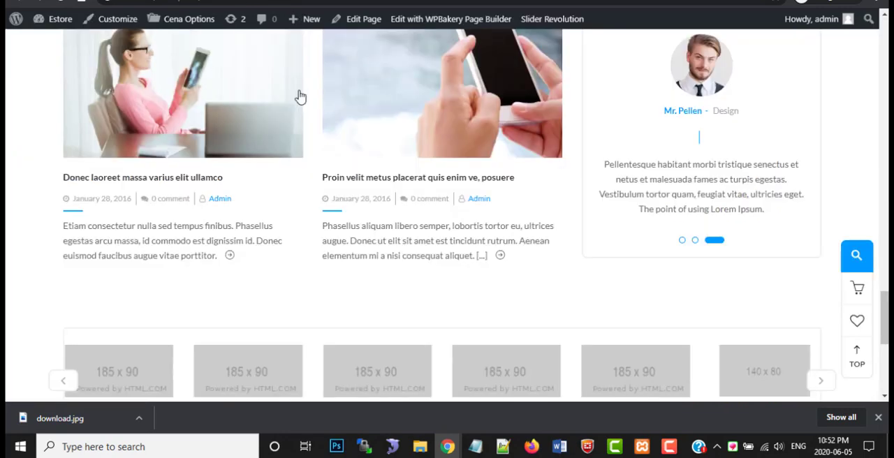
Reload the local store homepage and check the brand logo carousel in both directions
left_click(169, 99)
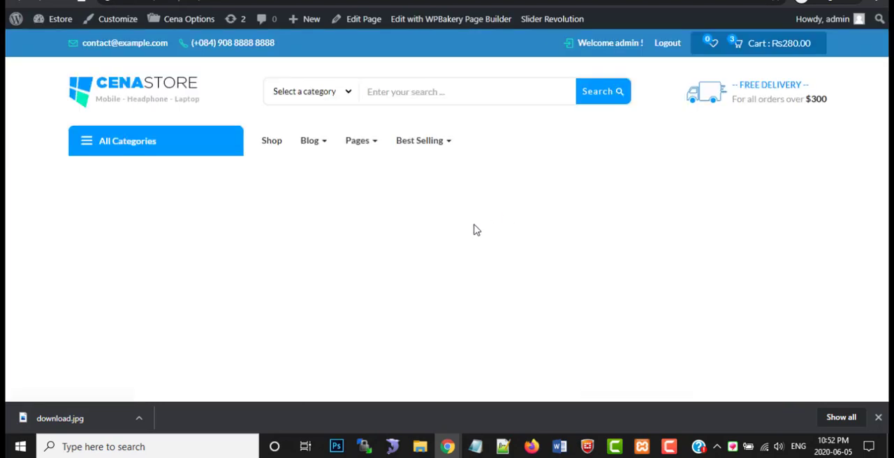
scroll(391, 247, "down", 10)
scroll(391, 257, "down", 10)
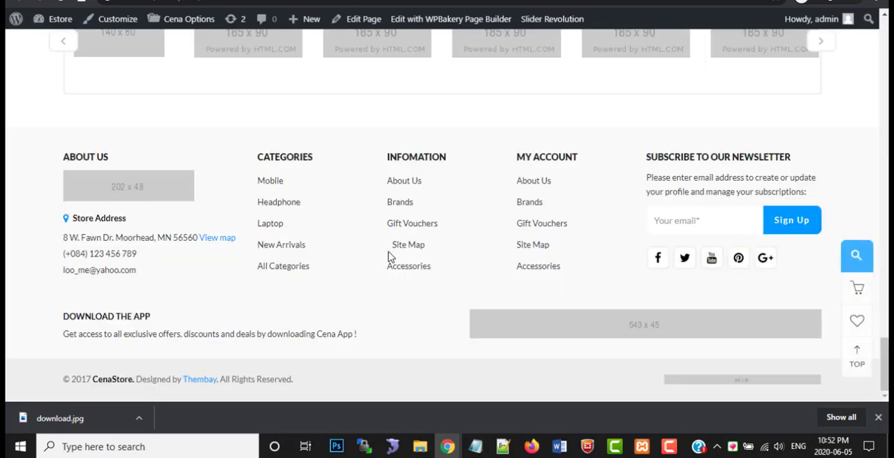
scroll(391, 257, "up", 4)
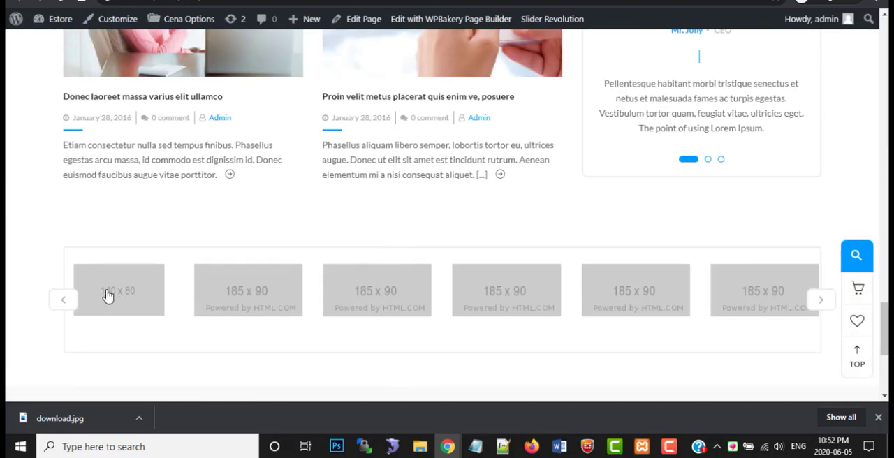
left_click(820, 299)
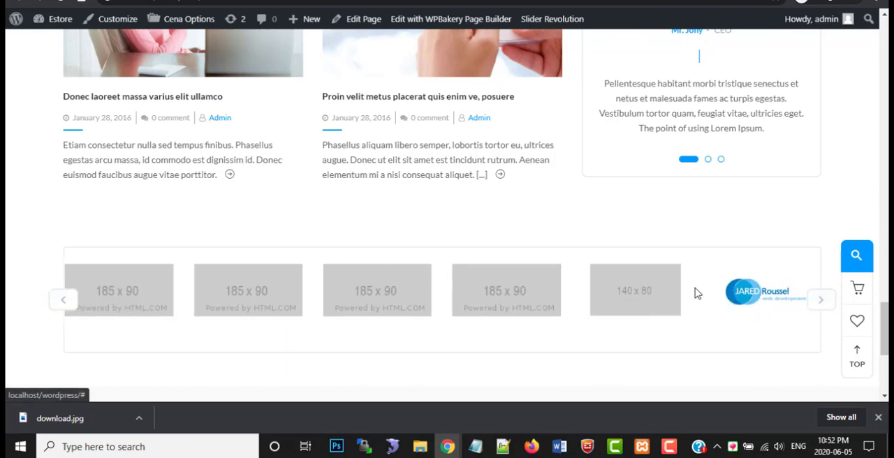
left_click(59, 300)
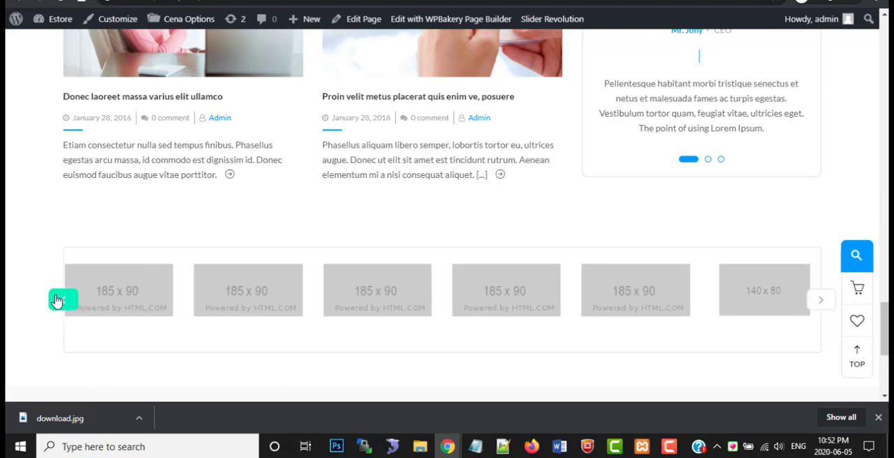
left_click(58, 300)
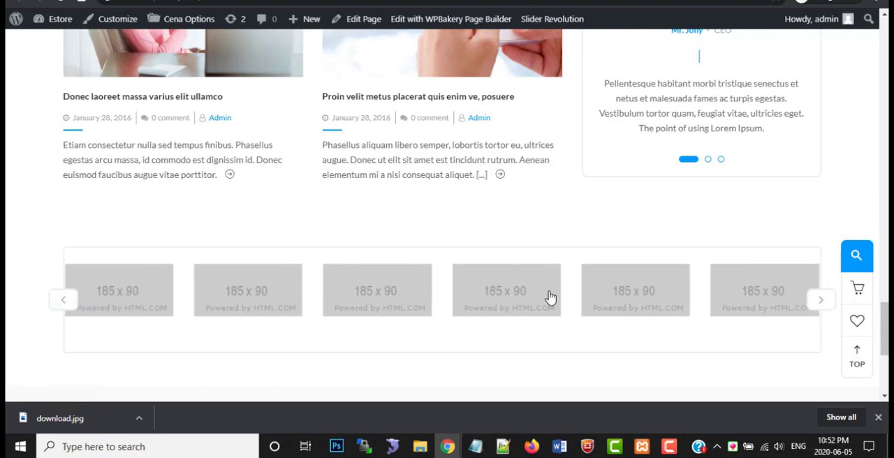
Look over the homepage's slider, category boxes and promotional banners, and copy the page's web address
scroll(604, 313, "up", 6)
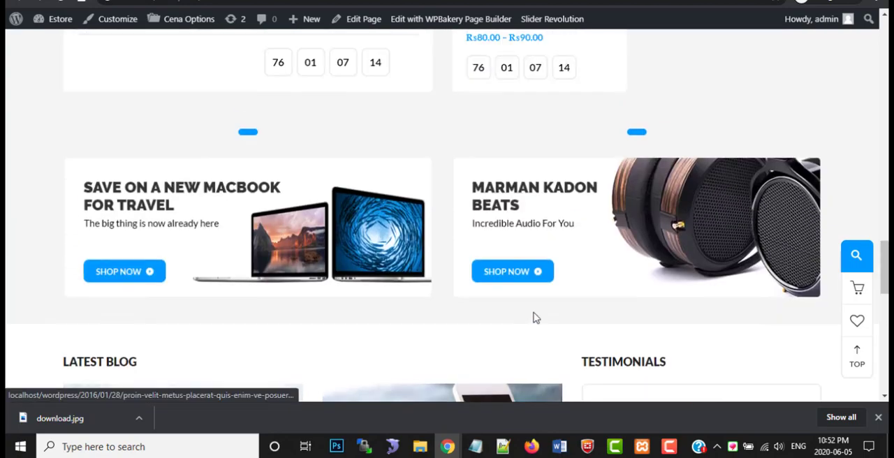
scroll(536, 318, "up", 12)
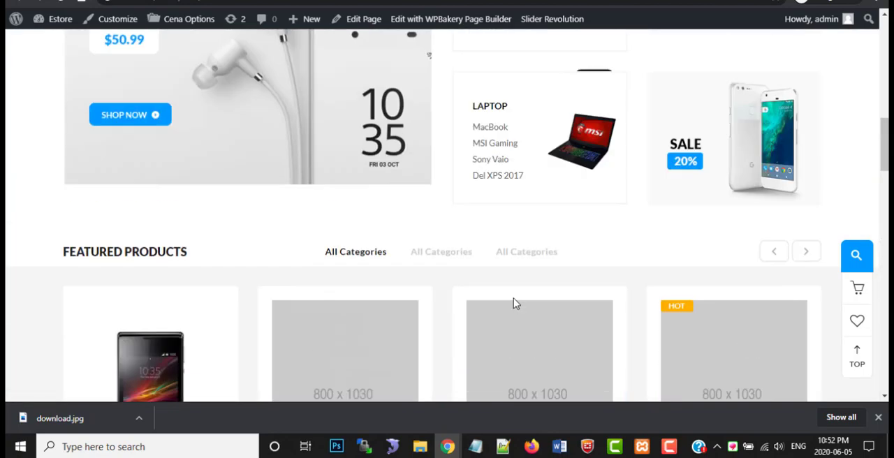
scroll(514, 304, "up", 8)
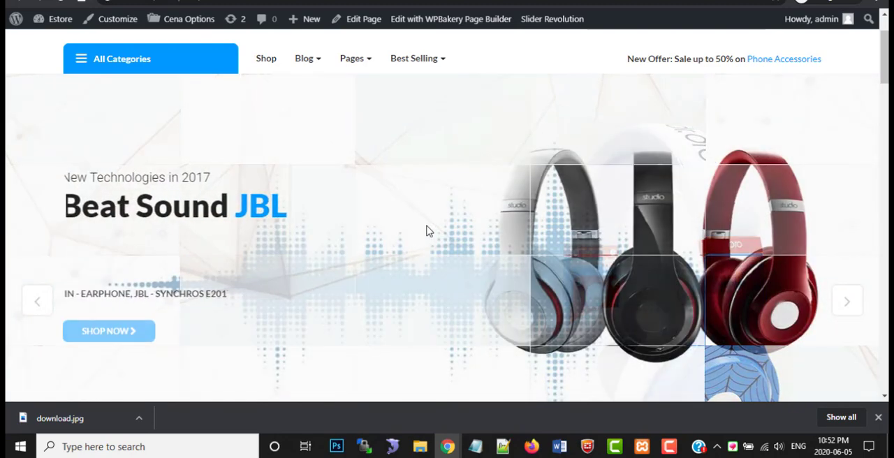
scroll(429, 231, "down", 2)
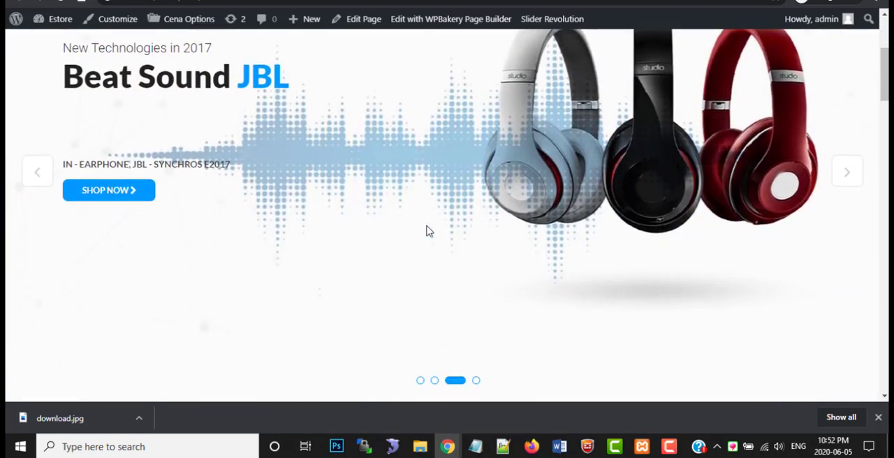
scroll(427, 232, "down", 2)
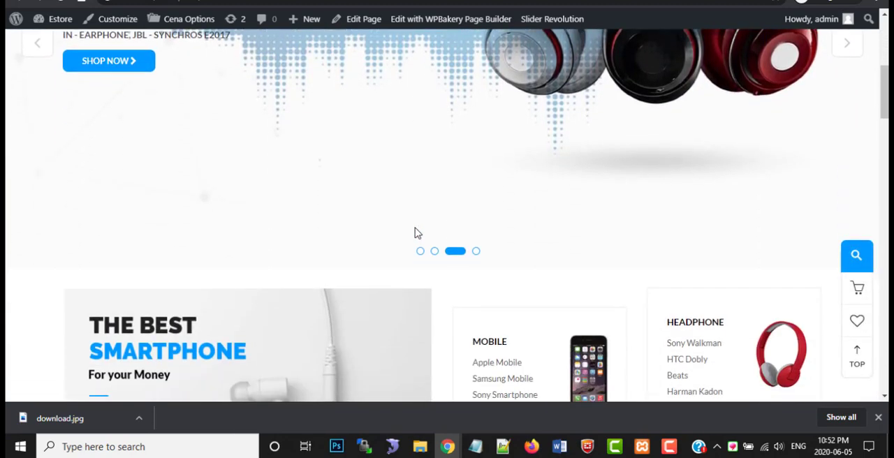
scroll(416, 234, "down", 1)
scroll(443, 242, "down", 2)
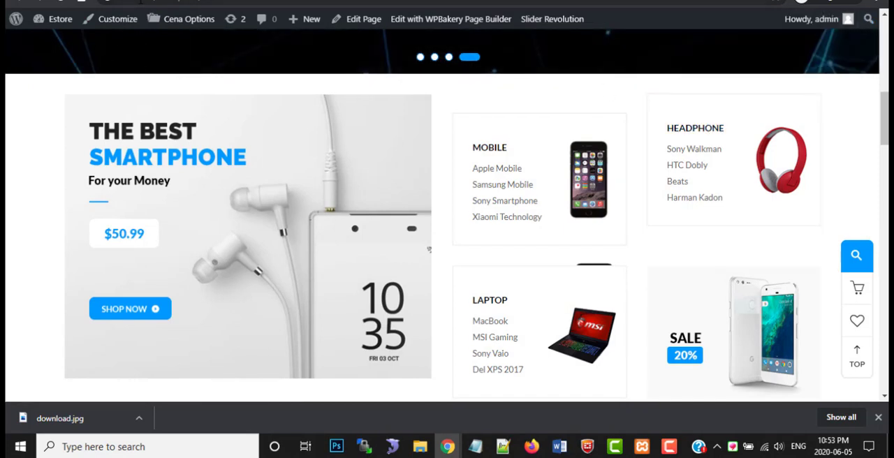
right_click(141, 2)
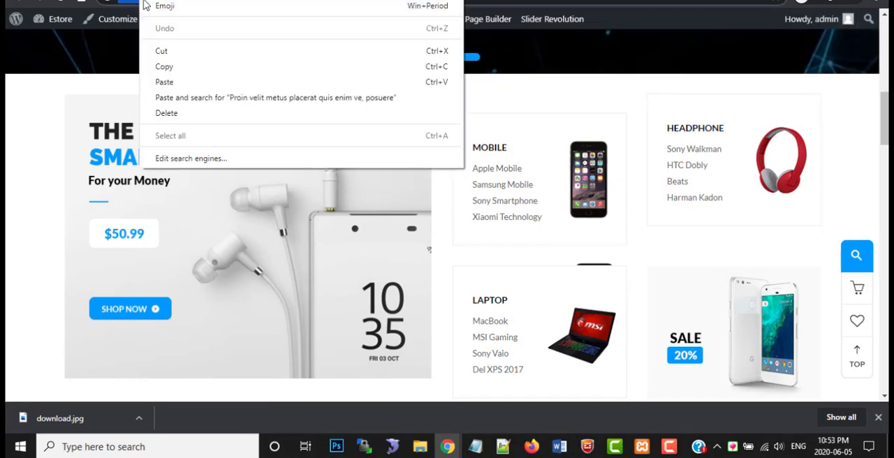
left_click(171, 67)
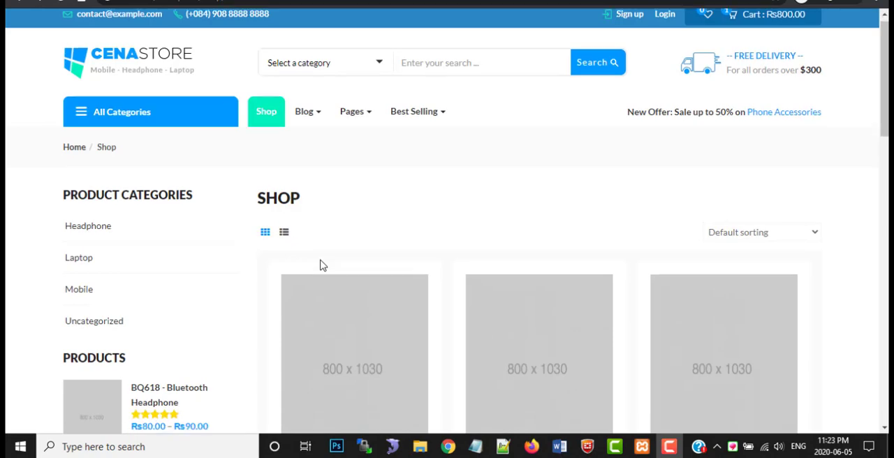
Browse the Shop page's product grid and add the Beats EP to the cart
scroll(322, 269, "down", 4)
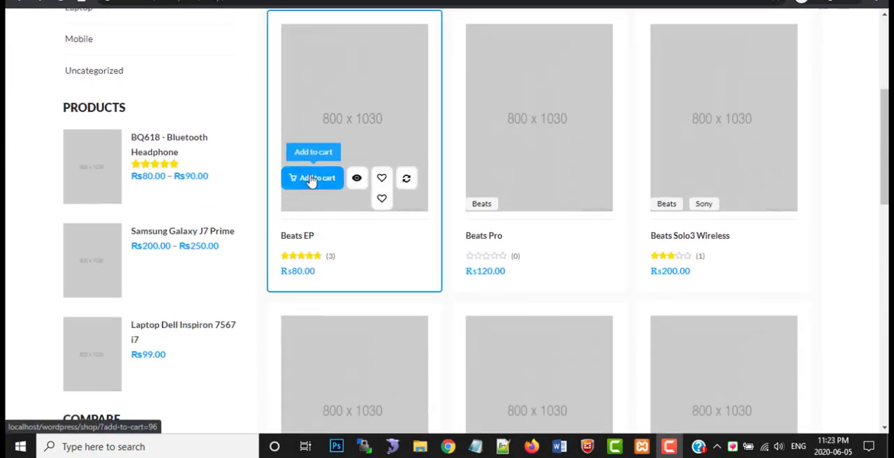
scroll(203, 82, "up", 3)
scroll(203, 82, "up", 1)
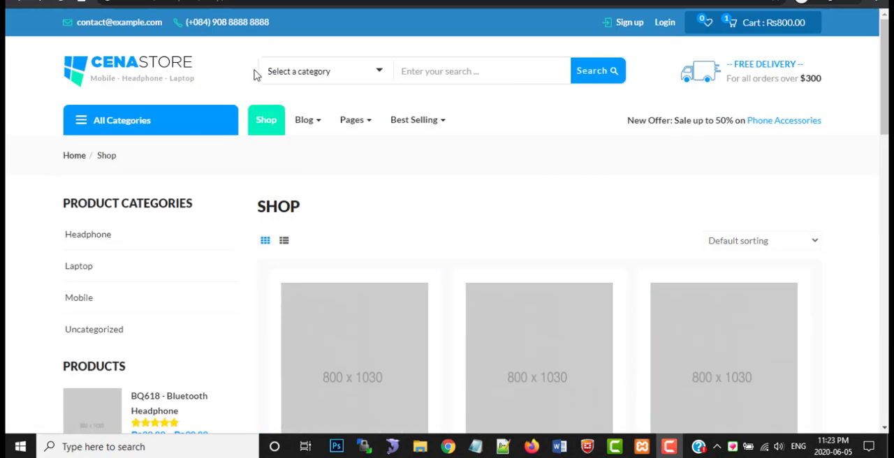
scroll(309, 261, "down", 3)
scroll(328, 260, "up", 1)
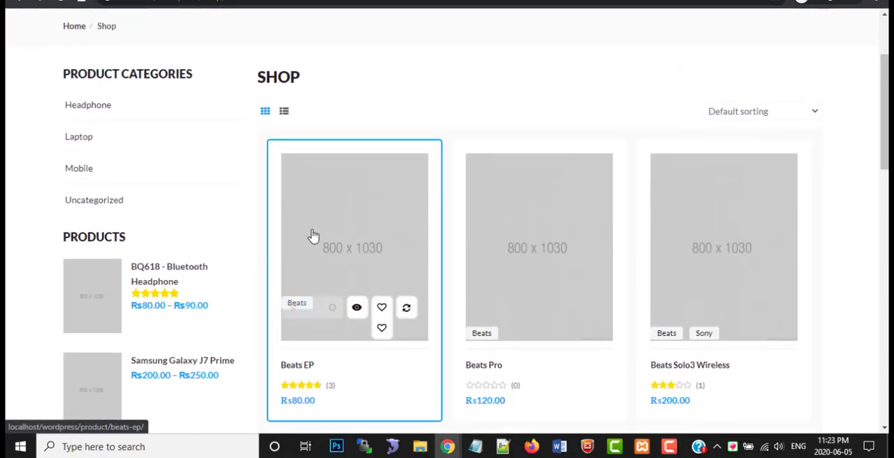
scroll(311, 236, "up", 2)
scroll(312, 241, "down", 1)
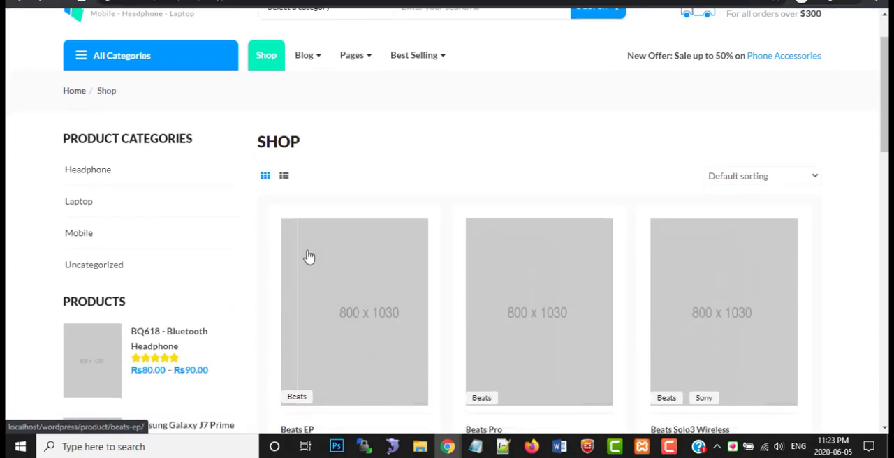
scroll(358, 269, "up", 1)
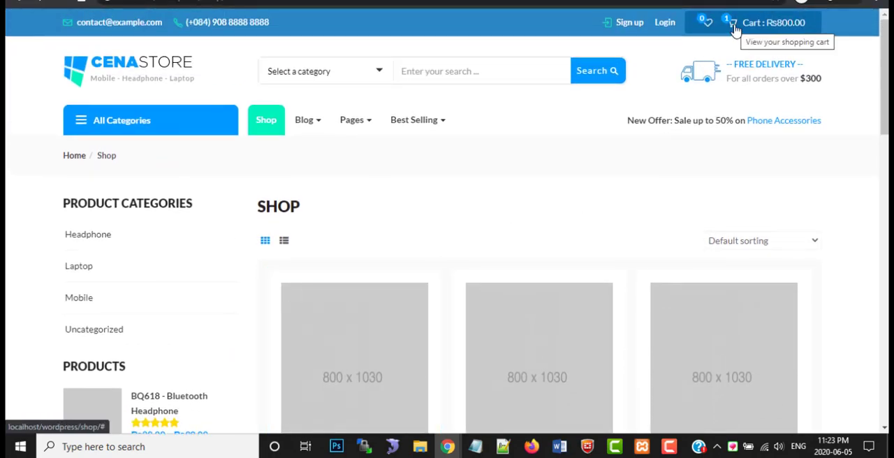
Open the full cart page and remove the Sony Xperia XZ Premium from the cart
mouse_move(735, 28)
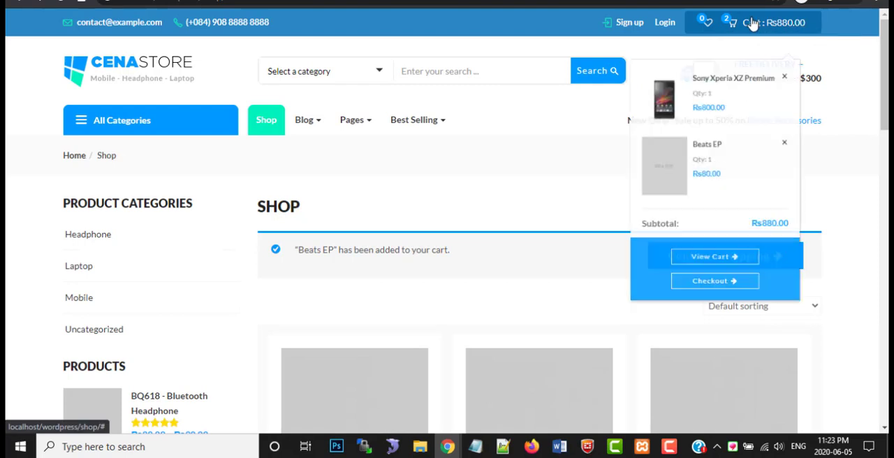
left_click(714, 302)
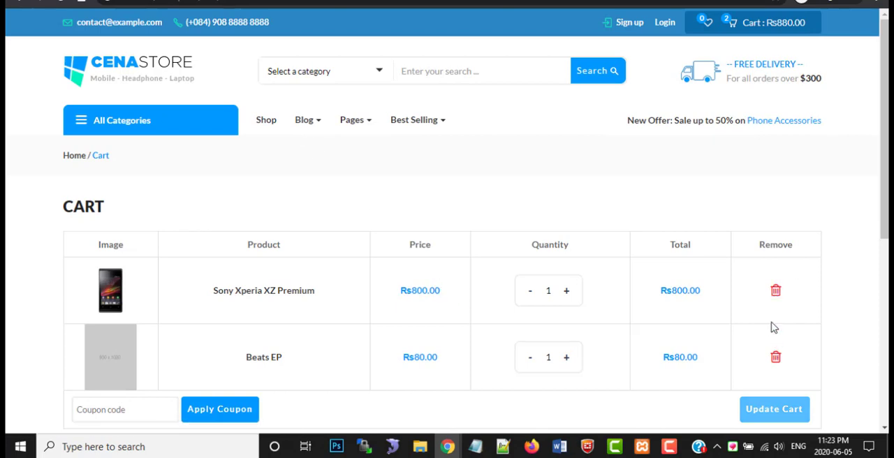
left_click(774, 293)
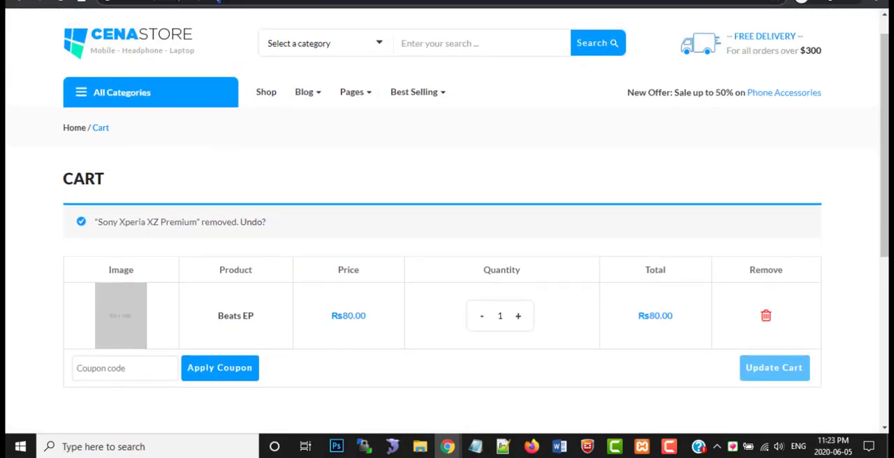
Reload the cart page, check the remaining Beats EP and its cart totals, and proceed to checkout
left_click(219, 2)
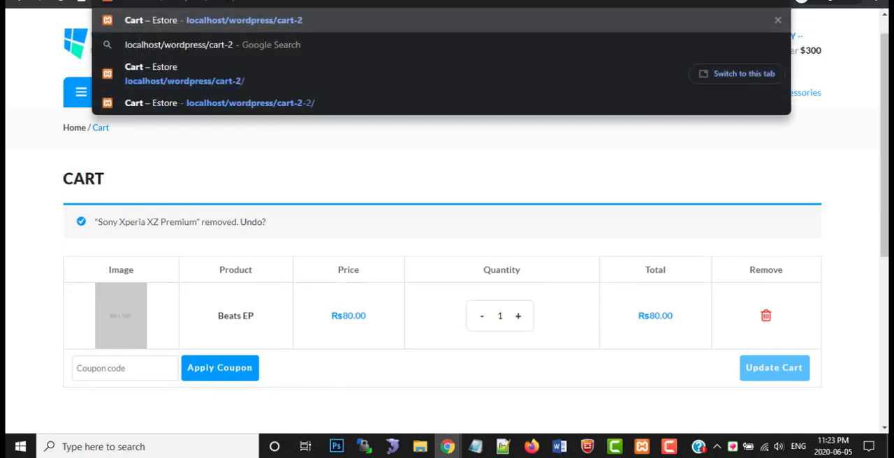
key("Return")
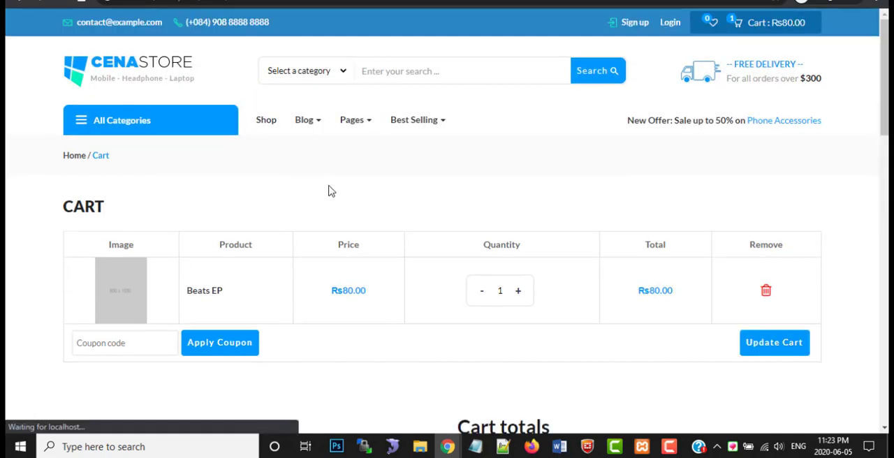
scroll(478, 265, "down", 1)
scroll(477, 265, "up", 1)
scroll(476, 266, "down", 2)
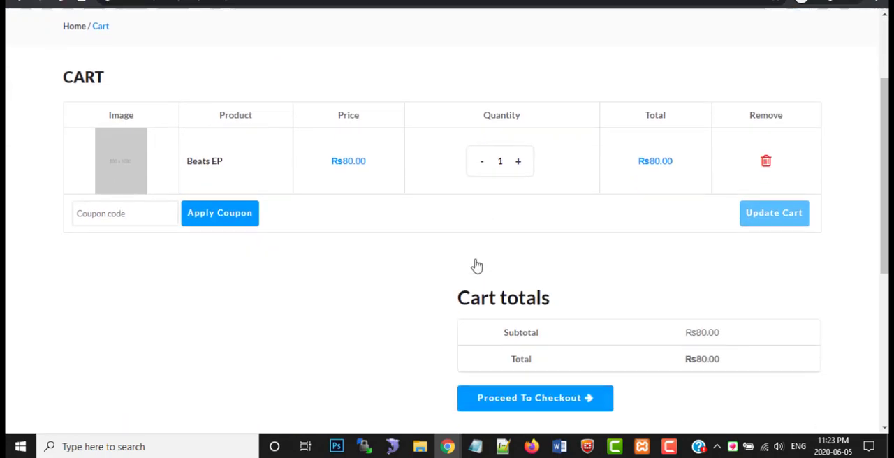
left_click(531, 396)
Look over the checkout page's billing fields, order summary and payment methods
mouse_move(307, 120)
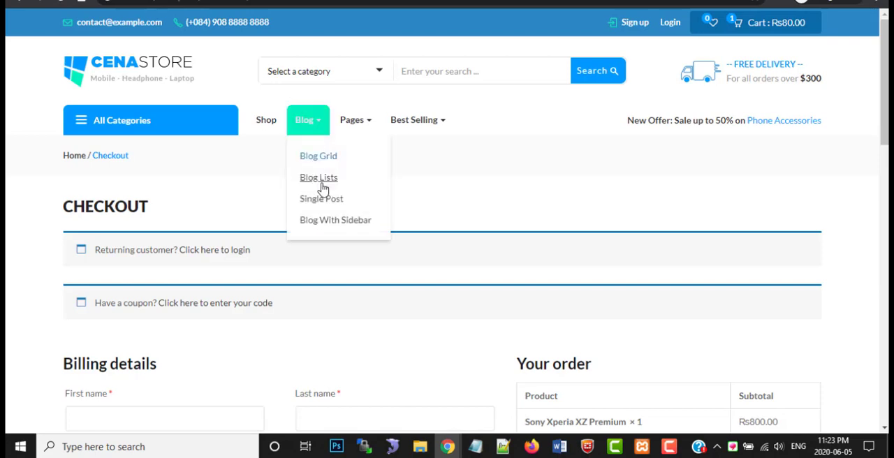
scroll(335, 189, "down", 1)
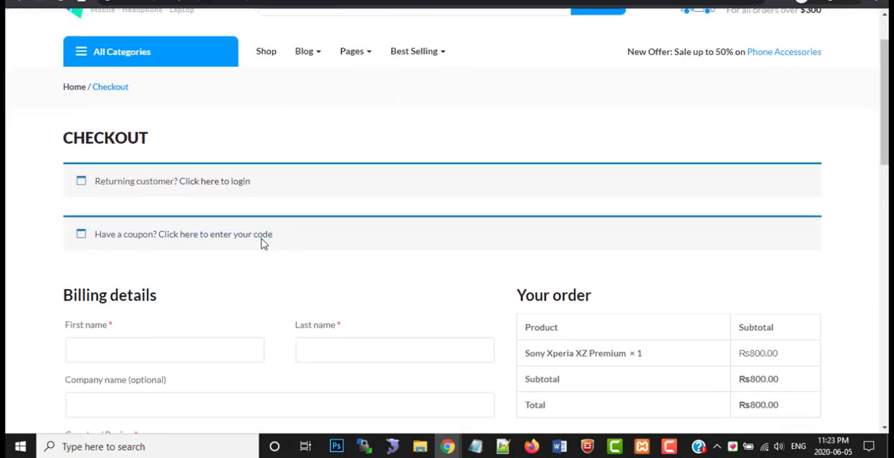
scroll(263, 243, "down", 2)
scroll(185, 219, "down", 1)
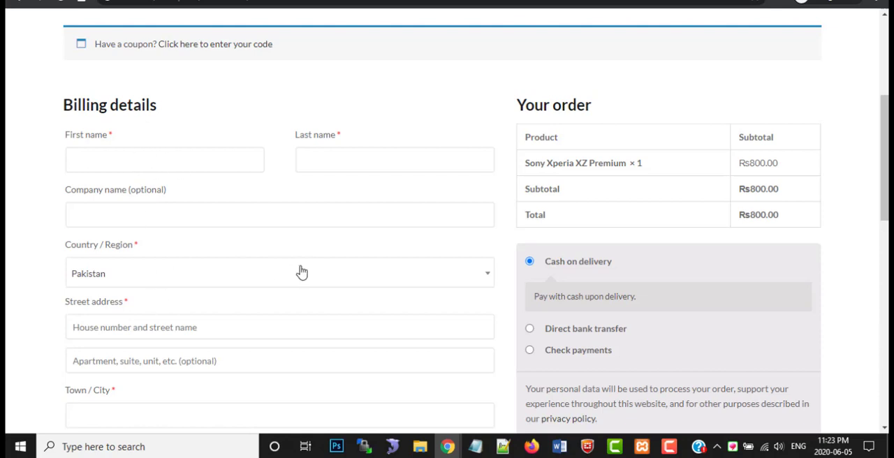
scroll(180, 204, "down", 3)
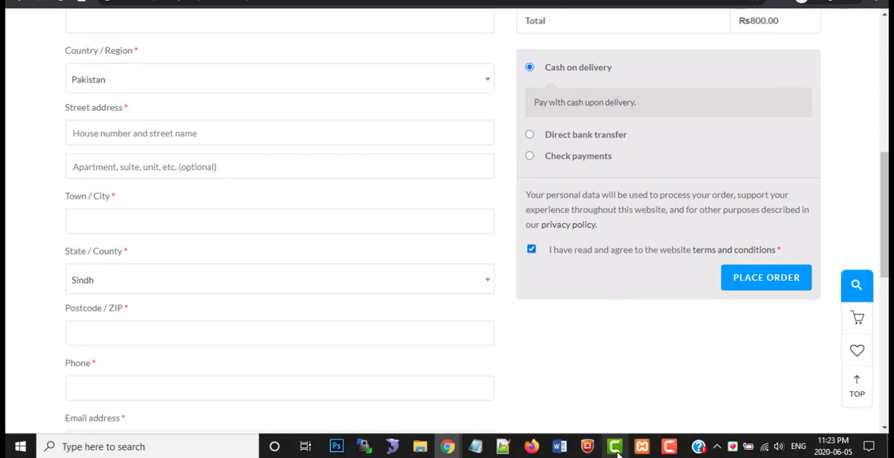
left_click(669, 446)
left_click(842, 397)
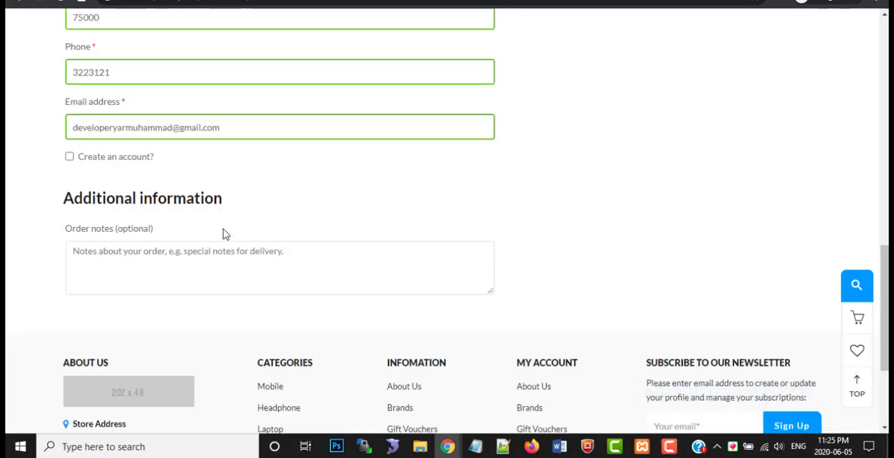
Review the filled-in billing details and place the Beats EP order with cash on delivery
scroll(223, 233, "up", 3)
scroll(204, 132, "up", 2)
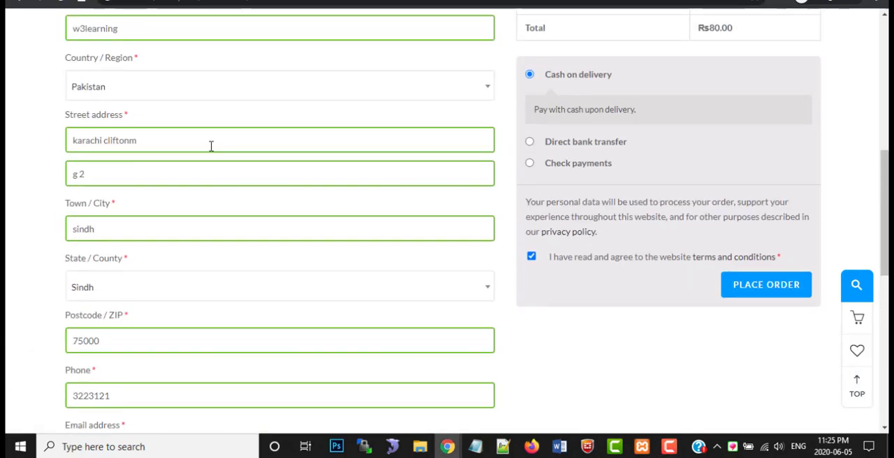
scroll(189, 235, "down", 3)
scroll(210, 248, "up", 3)
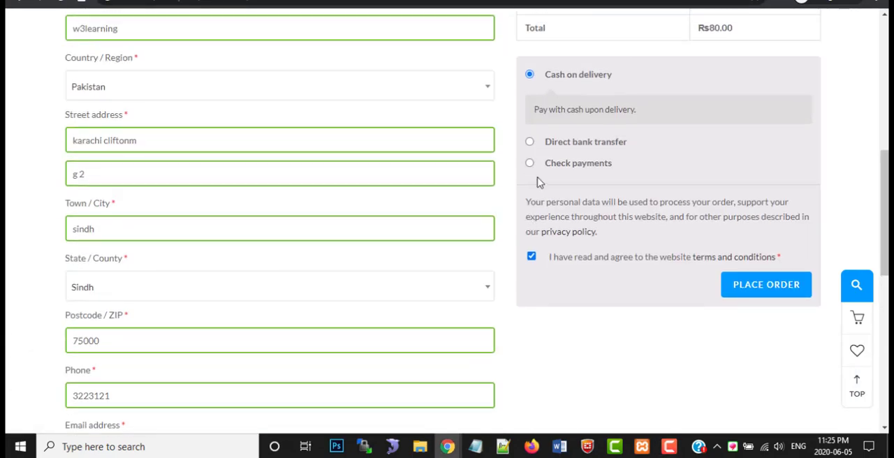
scroll(595, 122, "up", 2)
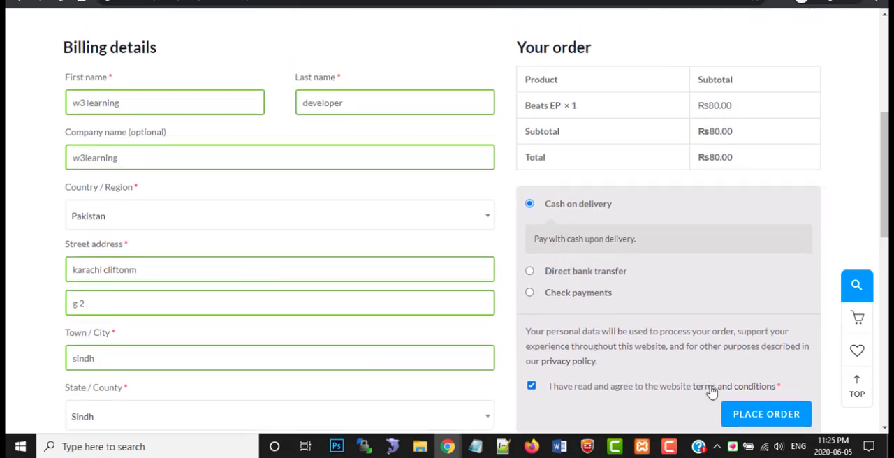
left_click(764, 415)
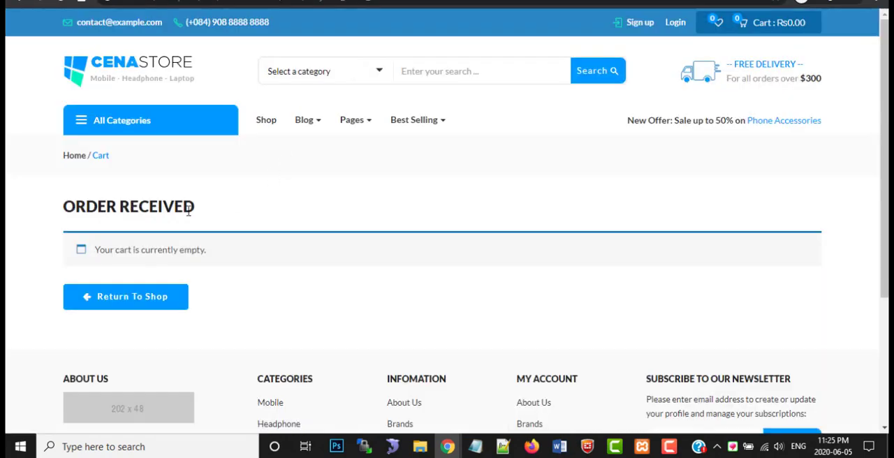
Check the order confirmation page, highlighting its Order Received heading
left_click_drag(62, 217, 193, 222)
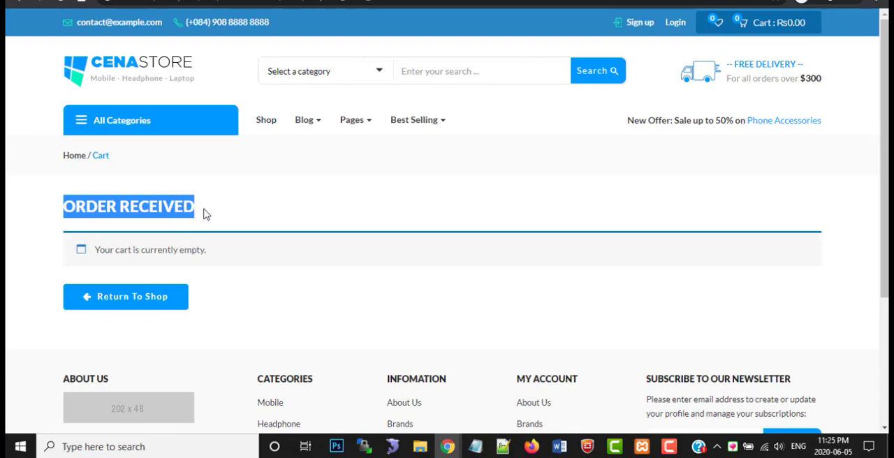
scroll(204, 215, "down", 4)
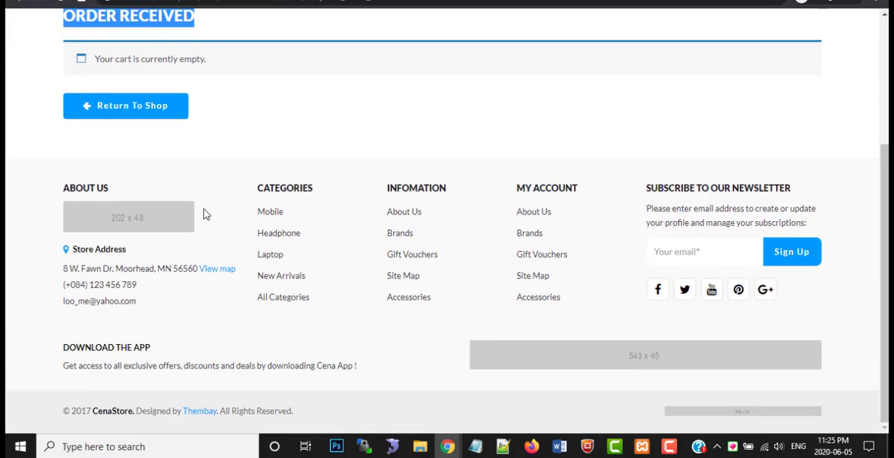
scroll(204, 214, "up", 4)
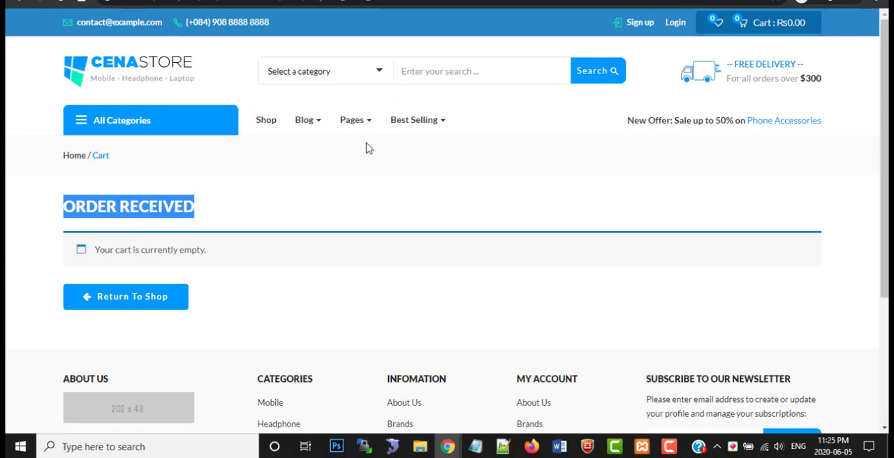
Switch to the store's WordPress admin dashboard and open the WooCommerce orders list
left_click(447, 446)
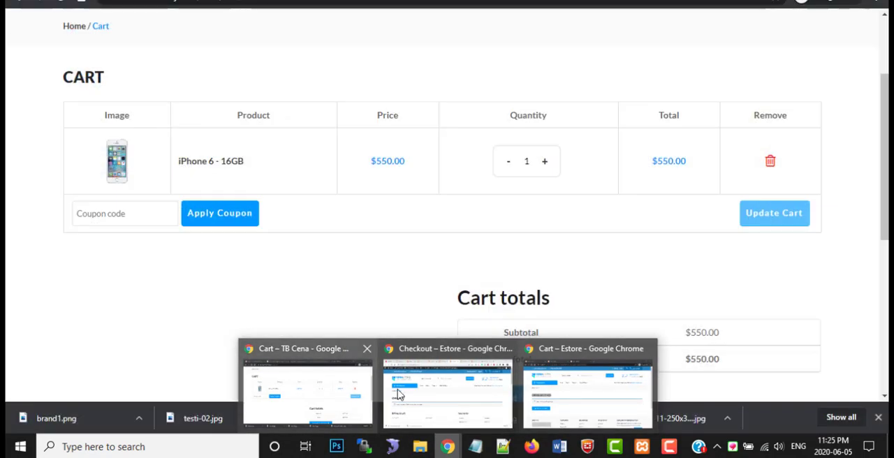
left_click(405, 395)
left_click(244, 0)
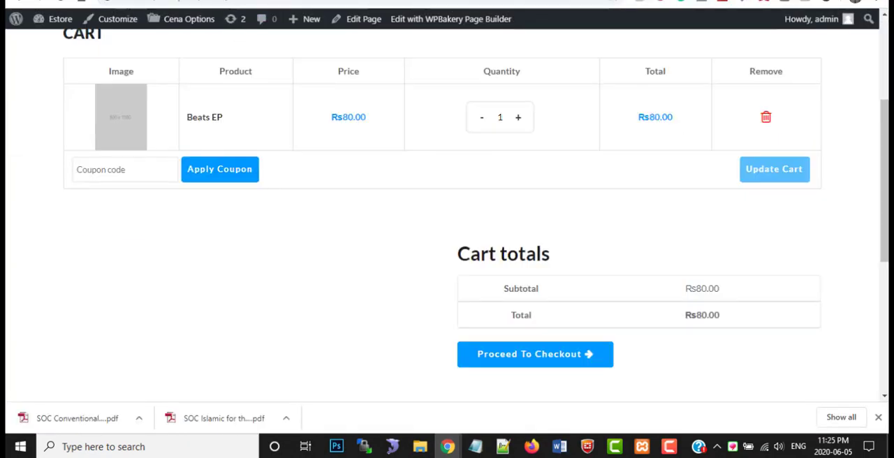
left_click(161, 0)
scroll(50, 327, "down", 2)
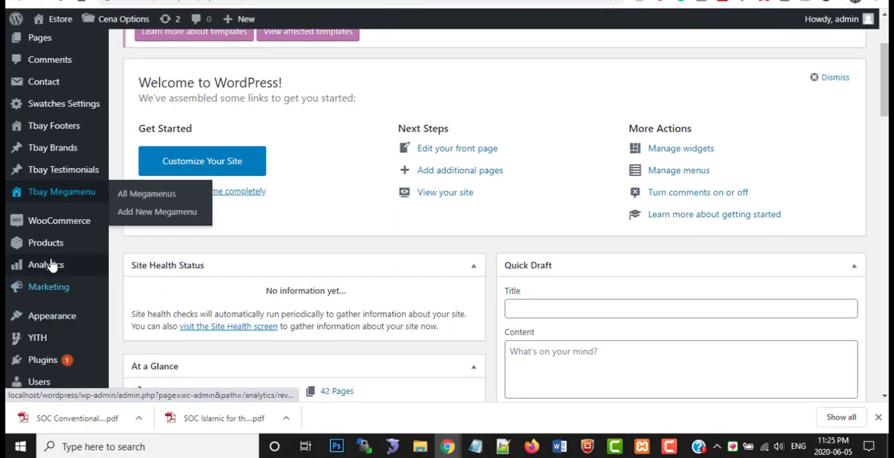
left_click(134, 244)
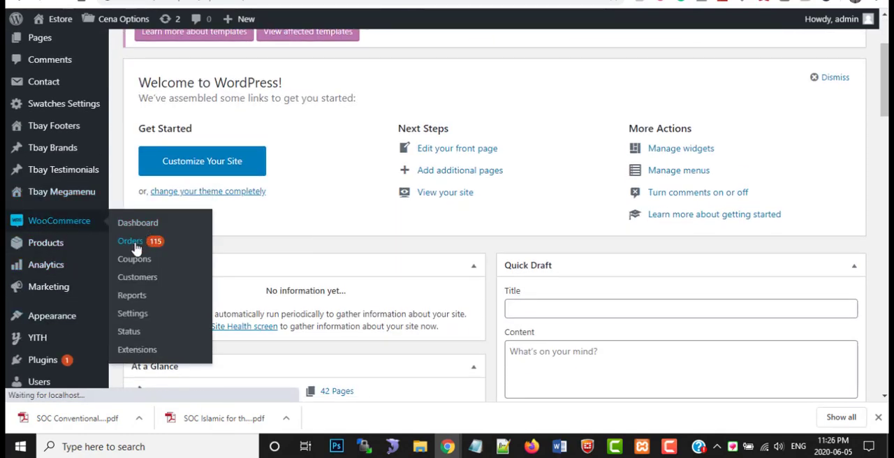
scroll(238, 248, "up", 1)
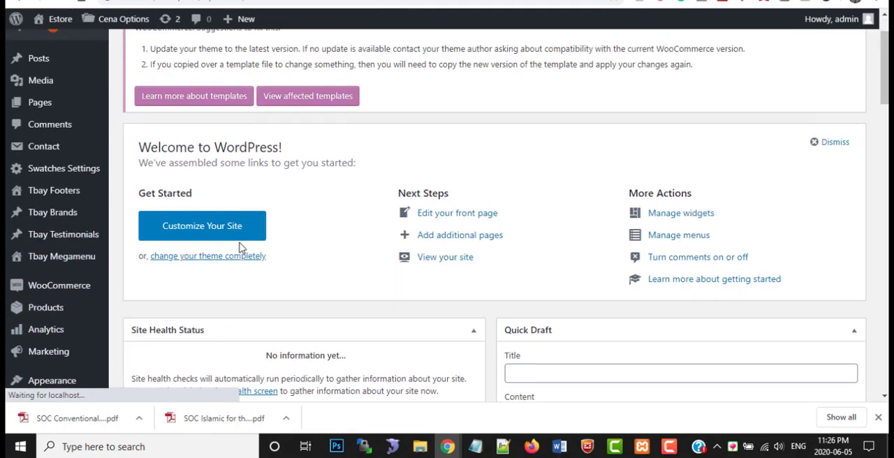
scroll(160, 262, "down", 1)
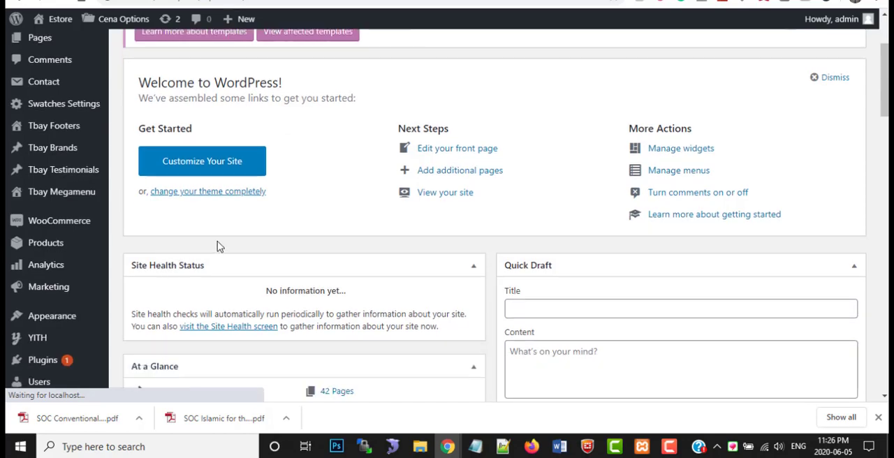
scroll(219, 246, "up", 2)
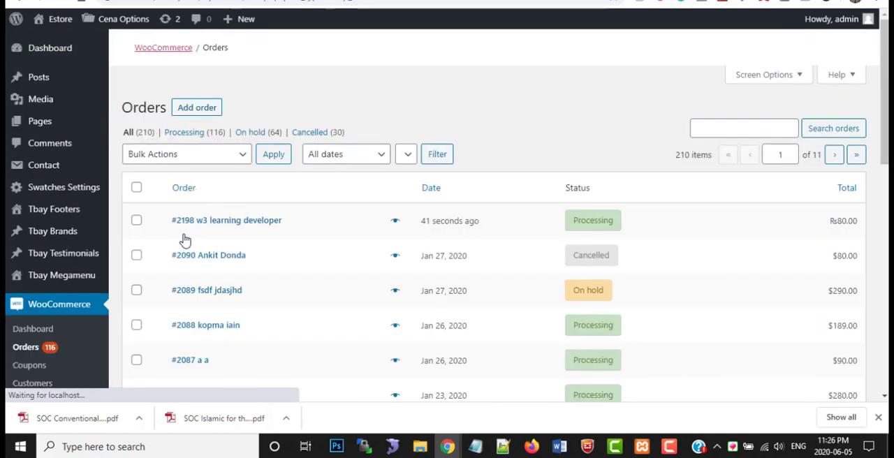
Preview the newest order and examine its billing address, contact details, payment method and ordered product
scroll(186, 293, "down", 2)
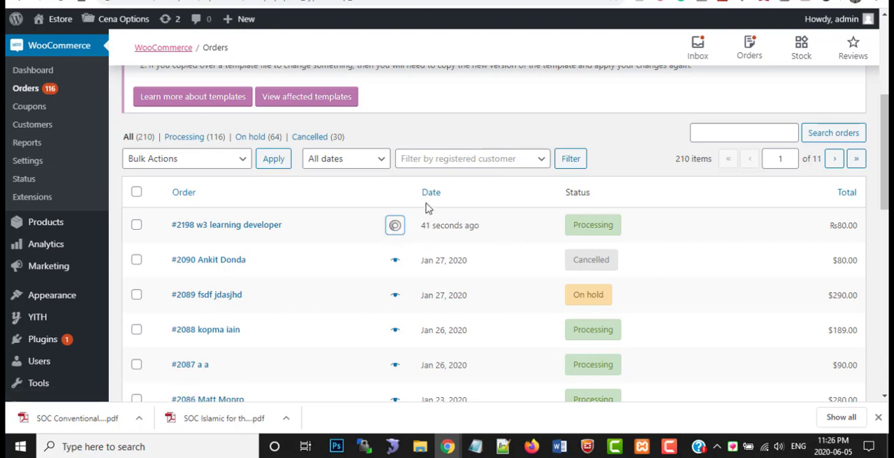
left_click(395, 225)
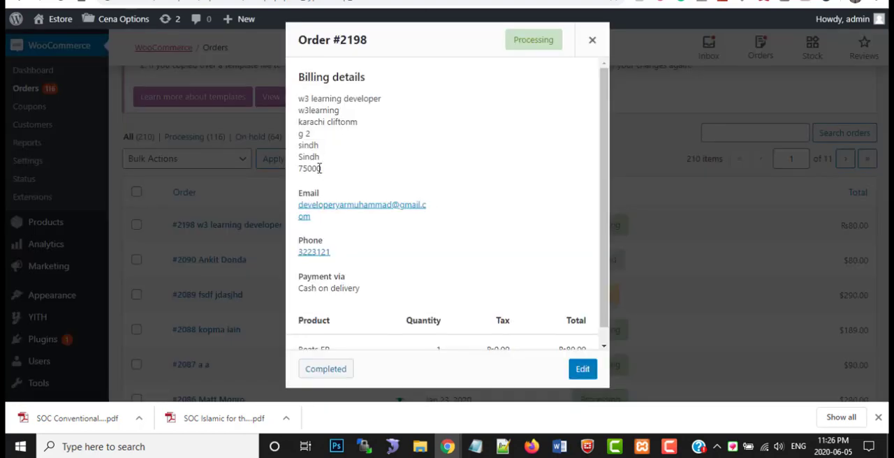
left_click_drag(319, 169, 300, 144)
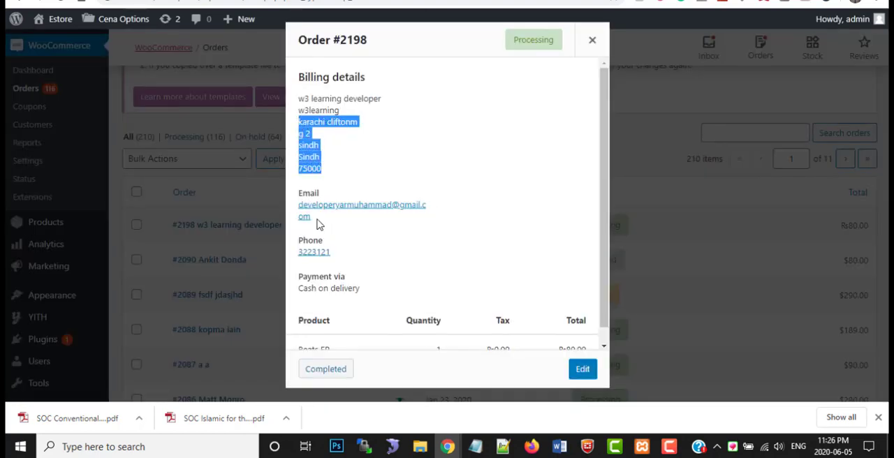
left_click_drag(320, 222, 299, 204)
left_click_drag(342, 259, 296, 213)
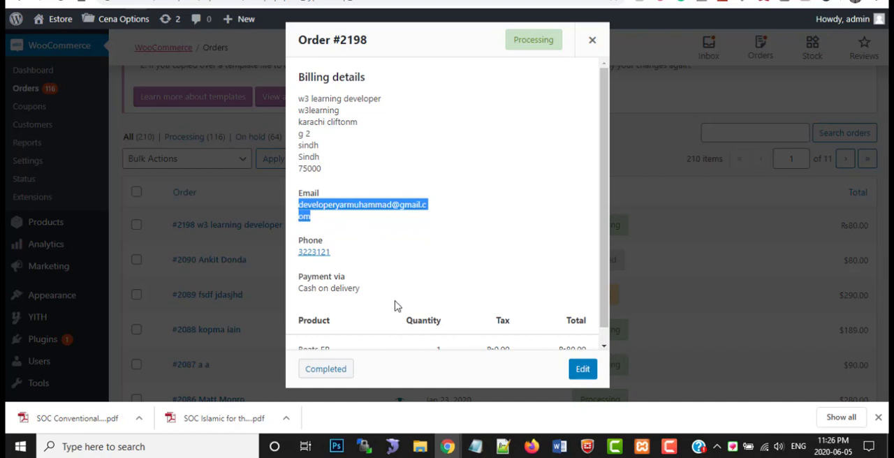
scroll(399, 275, "down", 1)
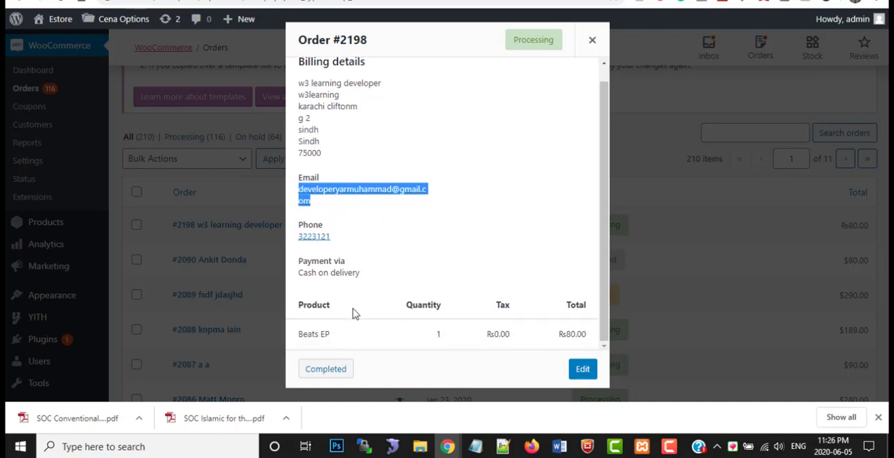
Mark the previewed order as completed and dismiss the notice about outdated WooCommerce template files
left_click(327, 370)
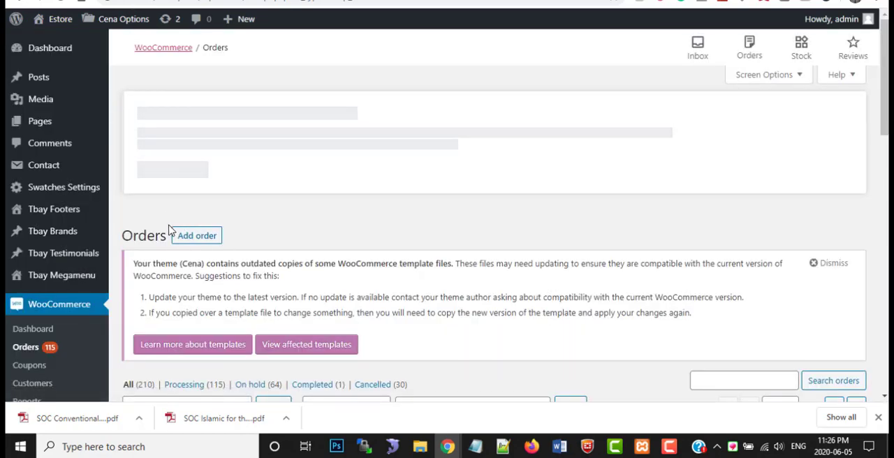
scroll(171, 231, "down", 2)
left_click(817, 145)
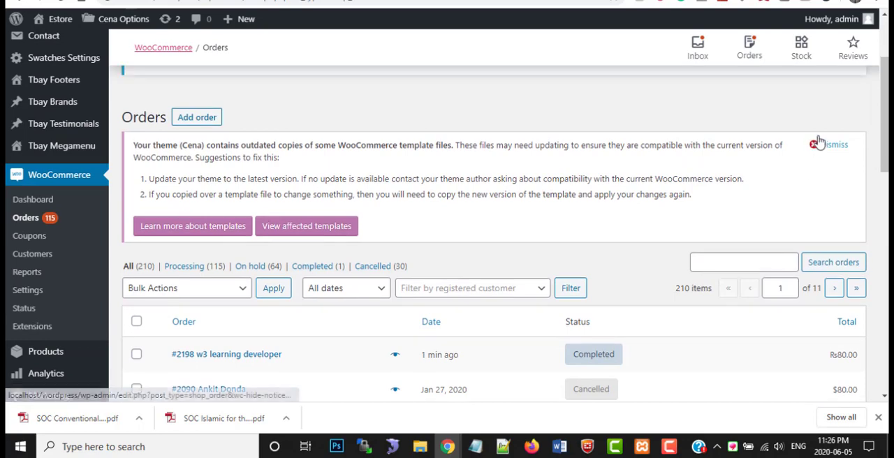